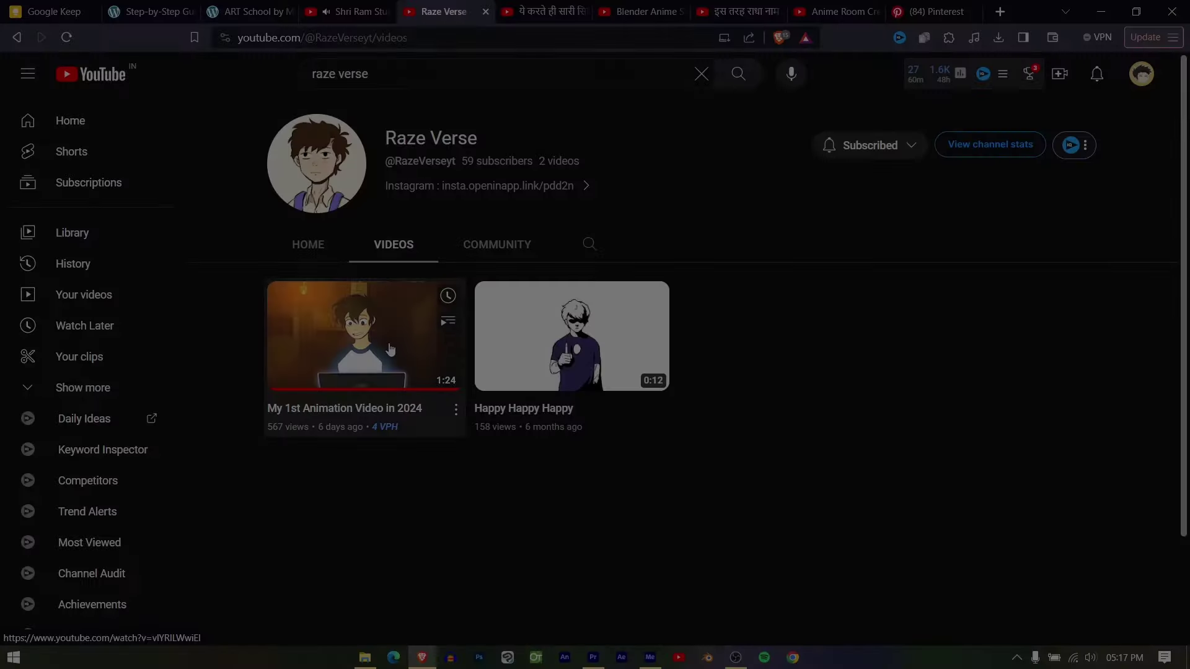
- Play the 'My 1st Animation Video in 2024' YouTube video in full screen
click(390, 349)
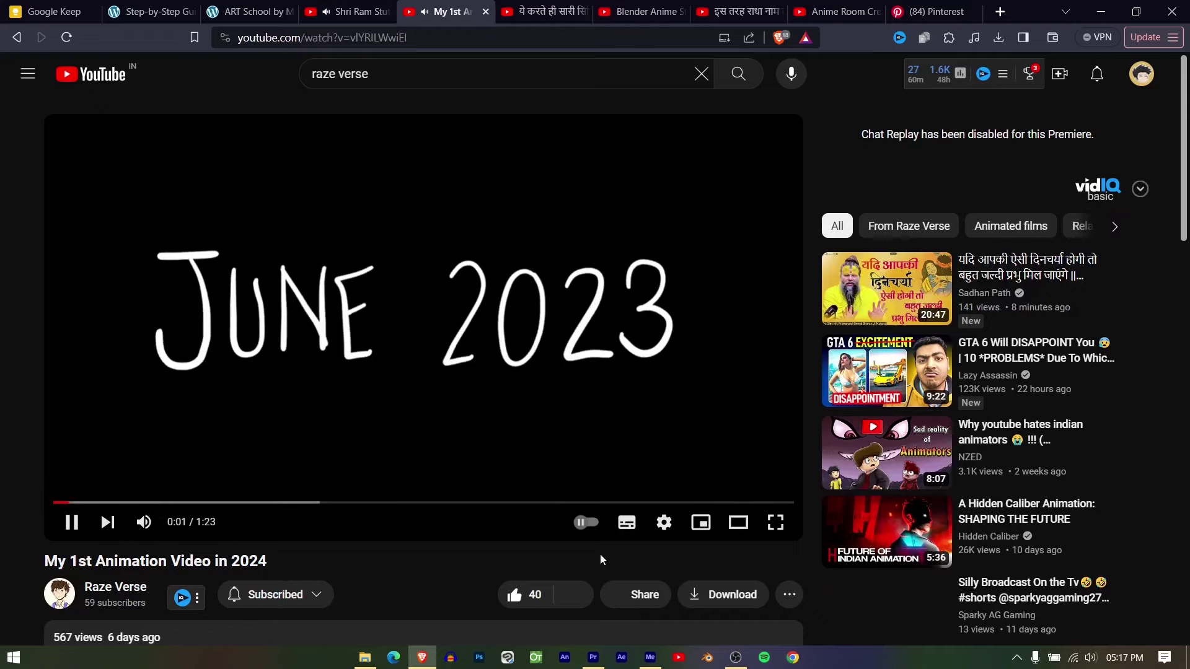
click(775, 523)
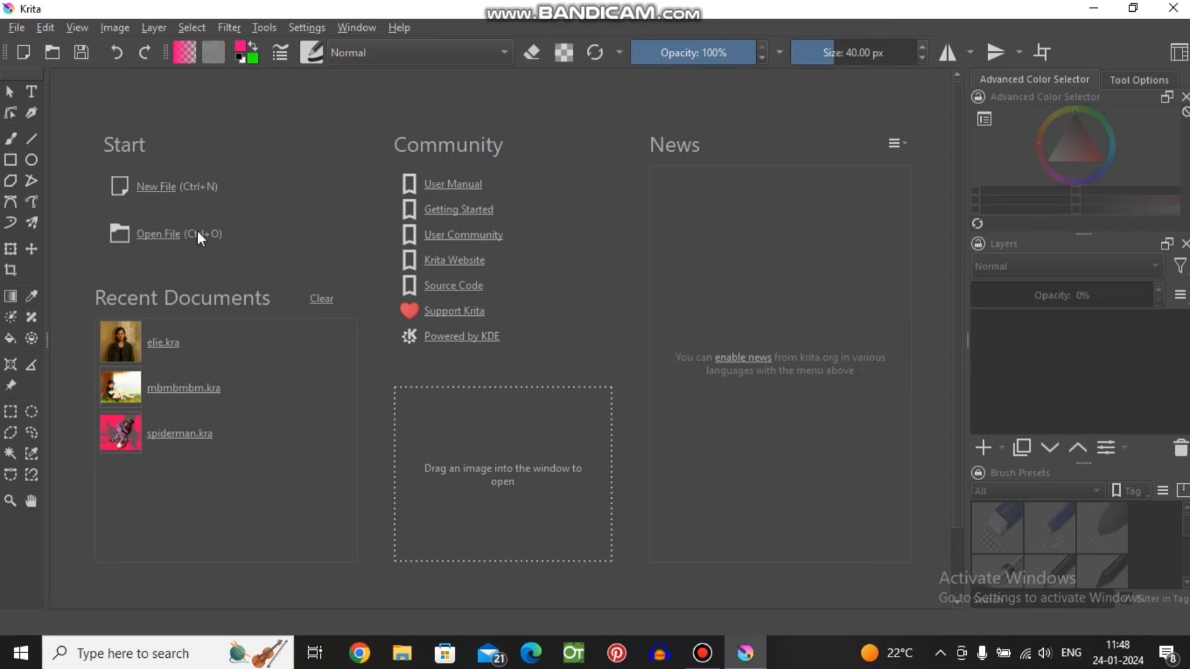
- Start a new document, browse the predefined sizes, and keep 2048 × 1080 in landscape
click(171, 193)
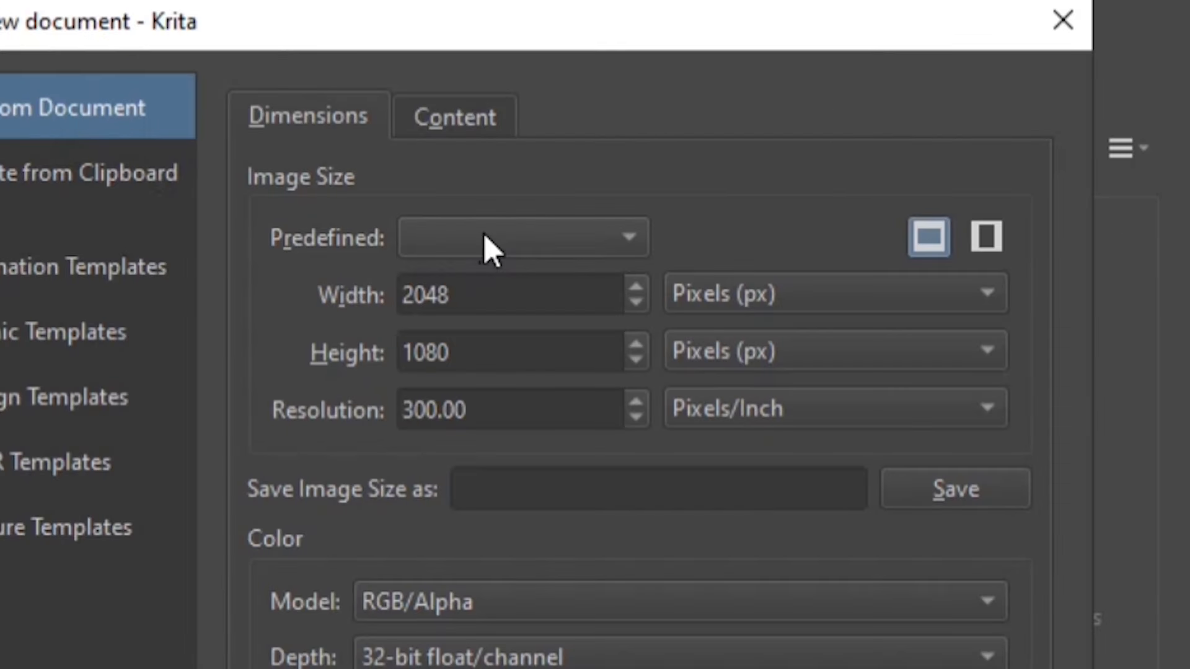
click(604, 184)
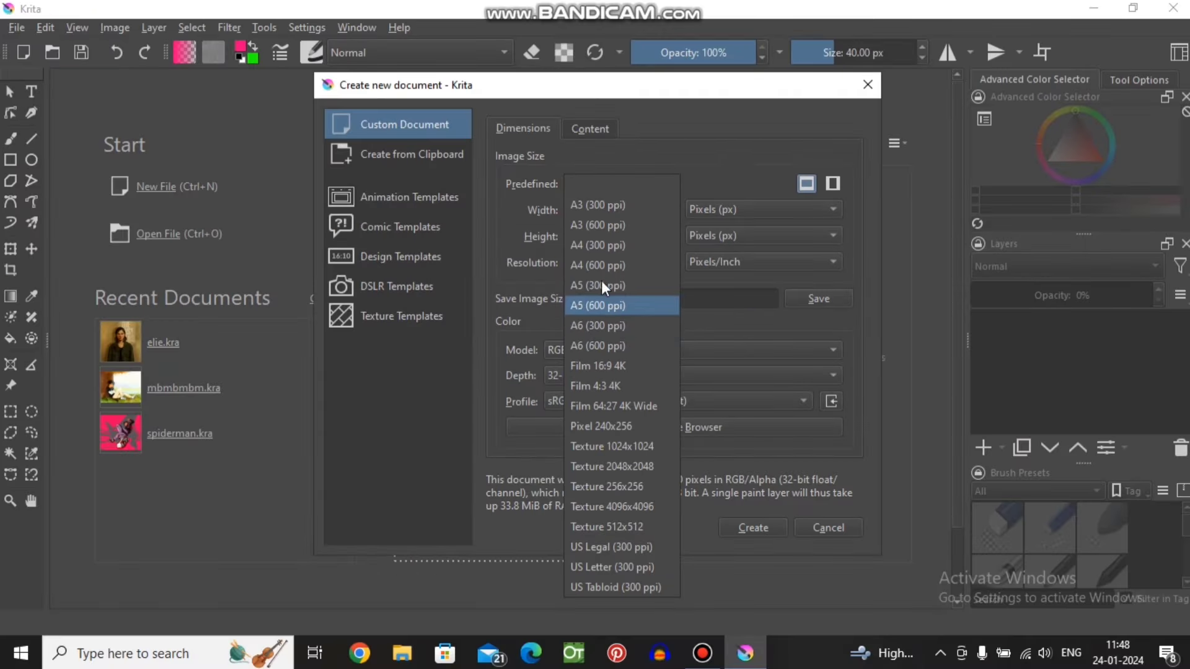
click(611, 483)
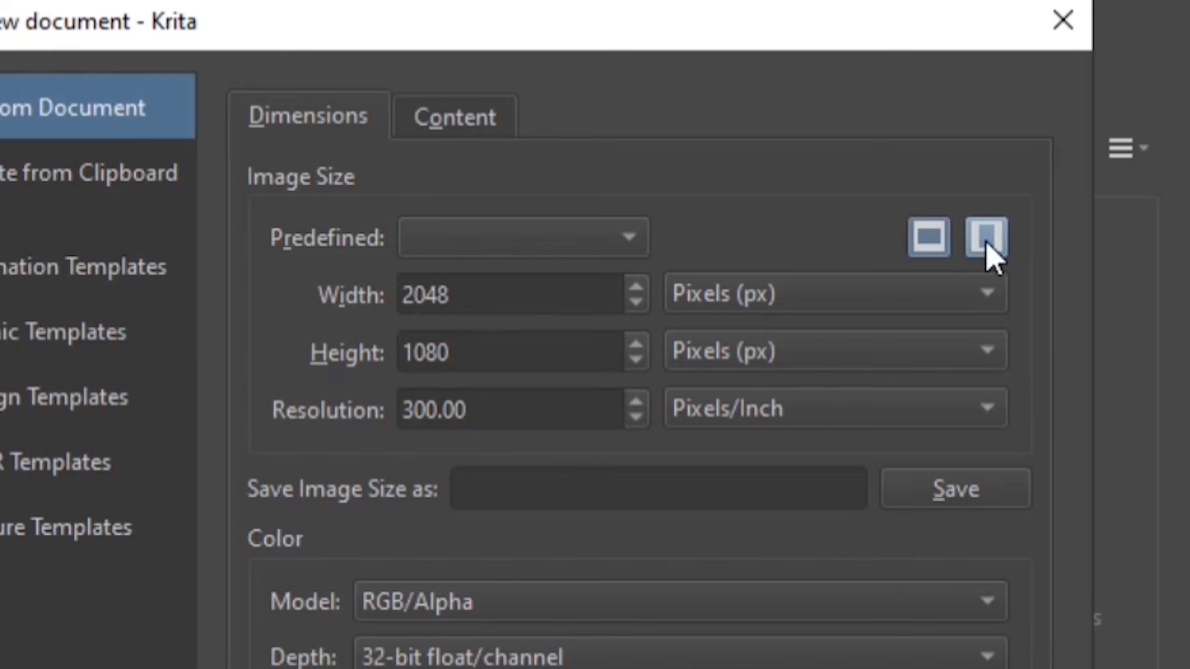
click(970, 246)
click(923, 243)
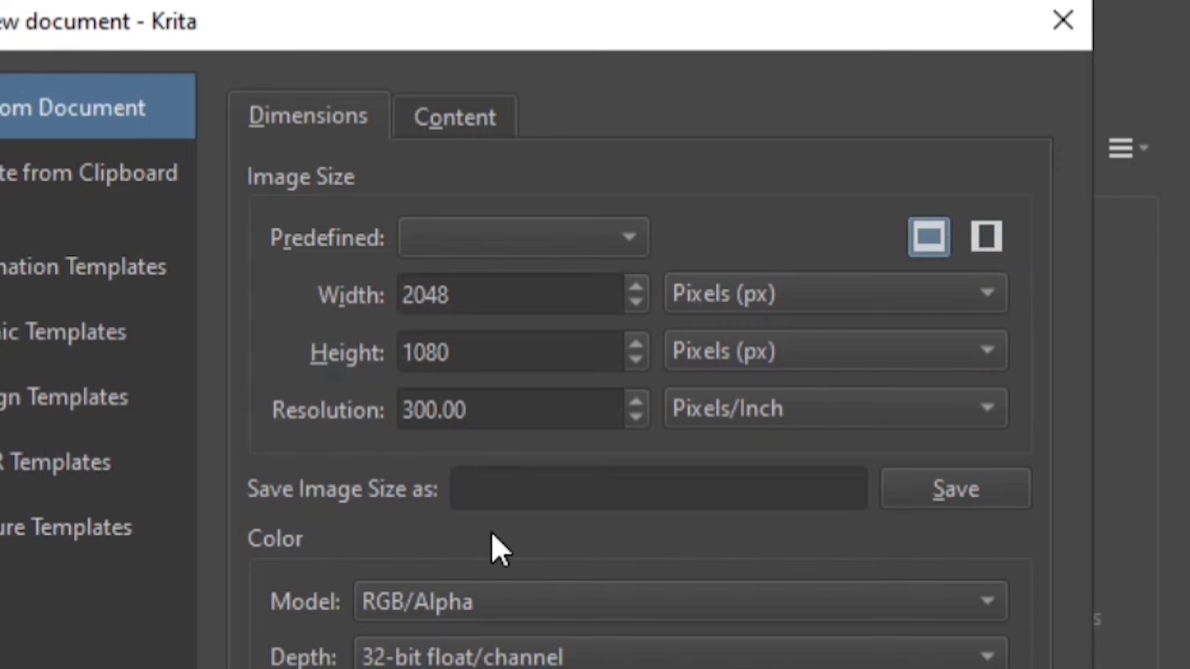
- Name the custom size 'krita' and create the 2048 × 1080, 300 ppi RGB/Alpha canvas
click(510, 482)
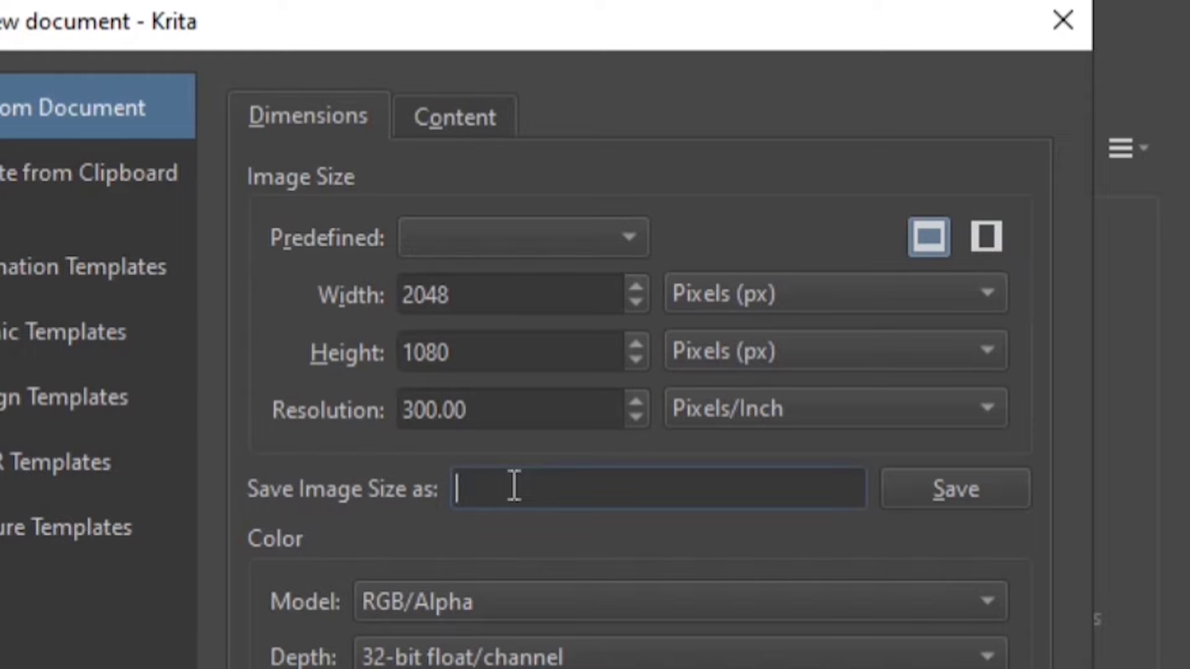
text(krita)
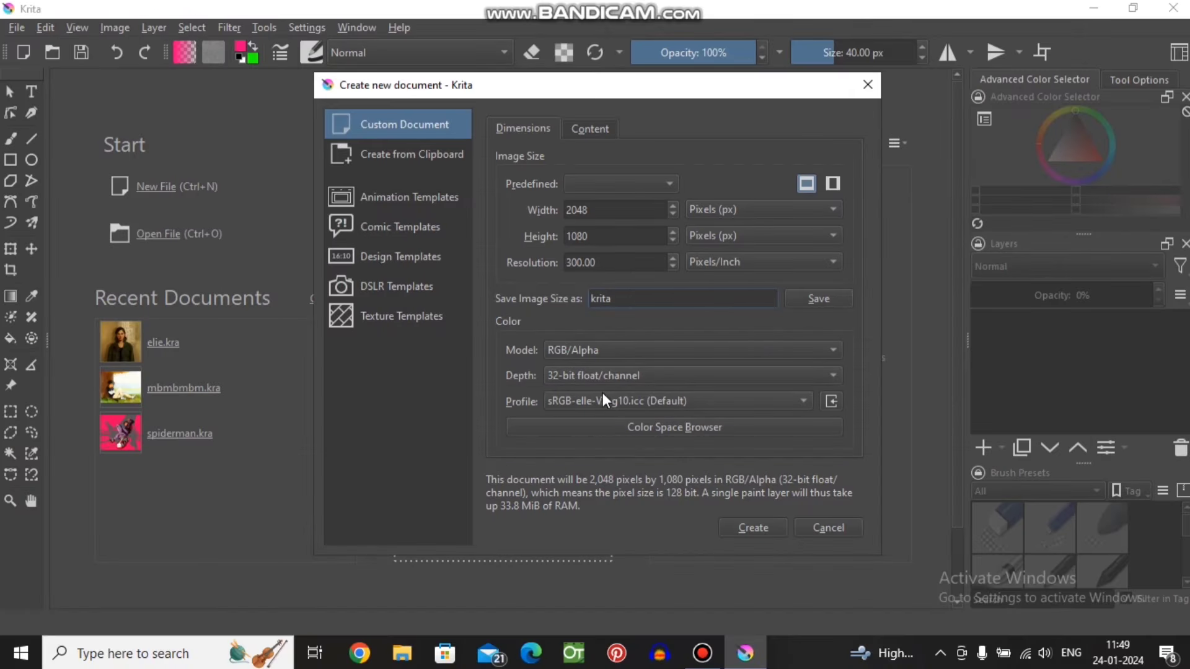
click(754, 528)
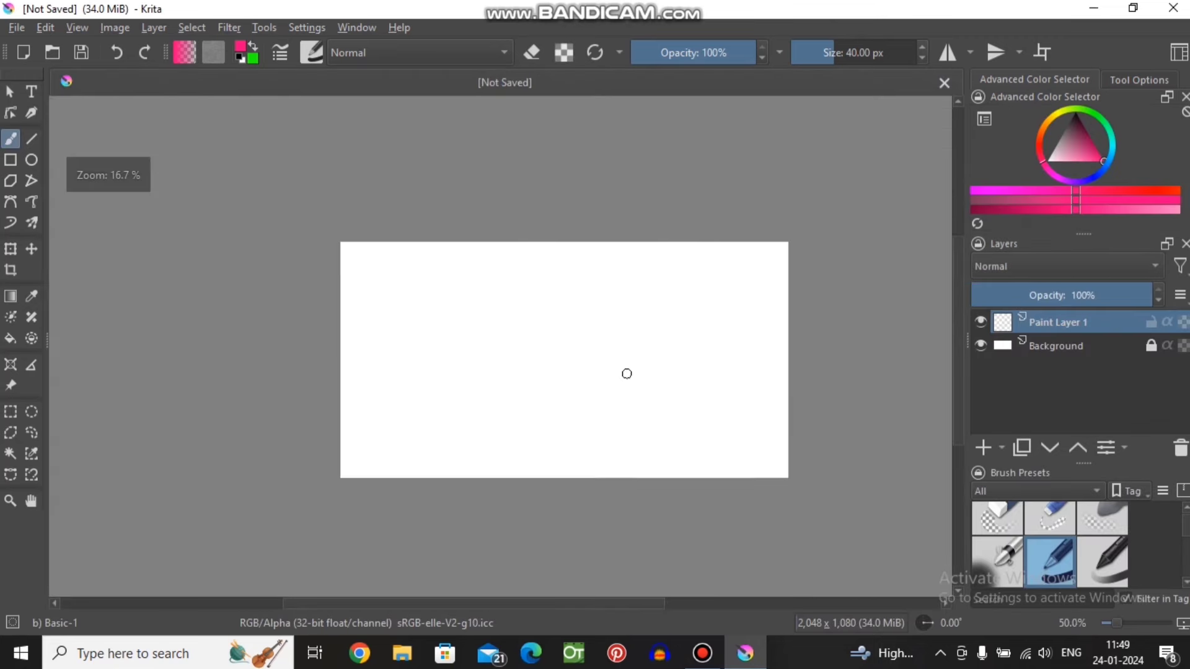
- Reset colours to black, then pick a saturated blue in the Advanced Color Selector
scroll(648, 385, up, 1)
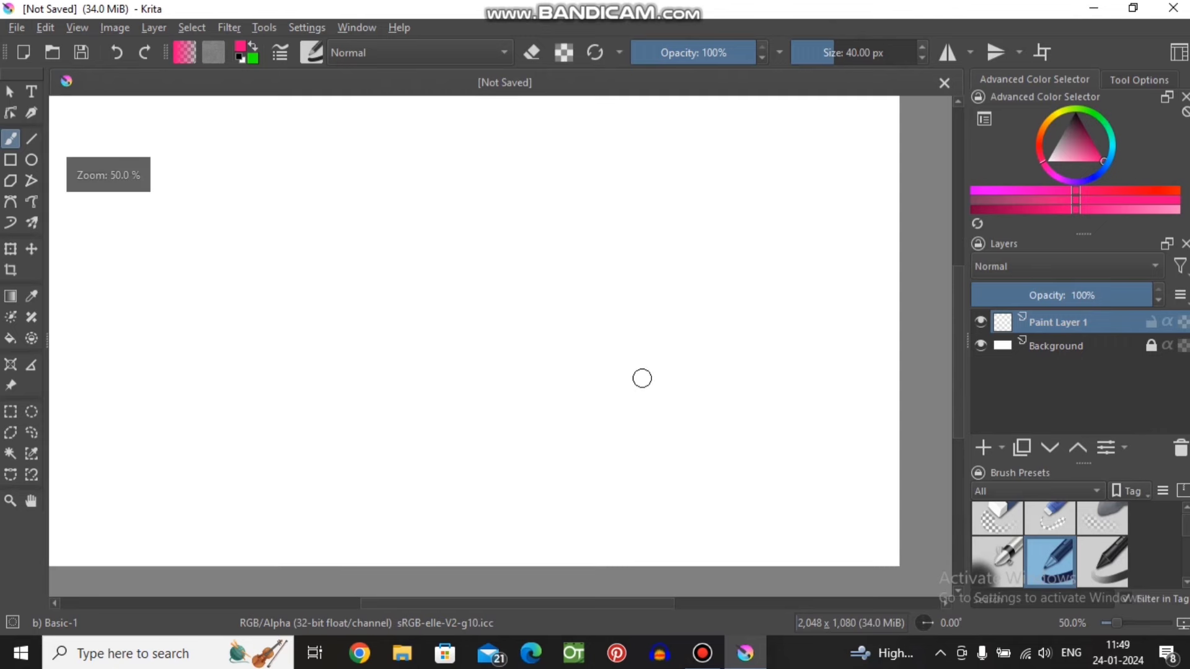
key(d)
click(1075, 140)
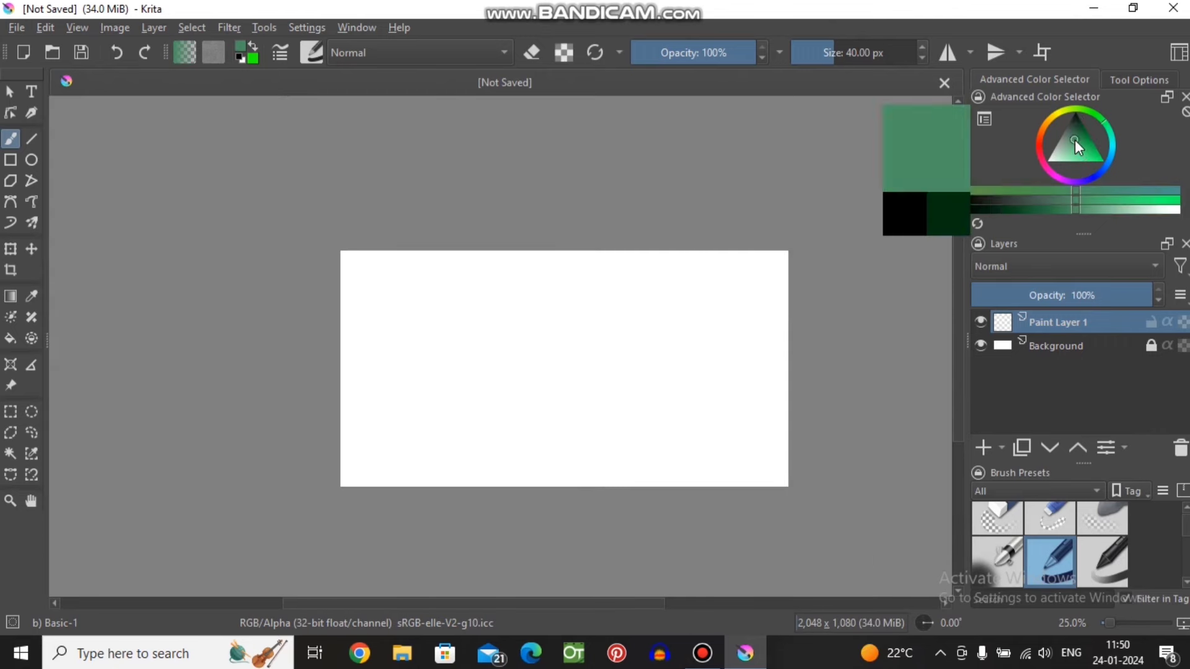
mouse_move(1043, 164)
mouse_down()
mouse_move(1039, 136)
mouse_move(1102, 115)
mouse_move(1071, 144)
mouse_move(1091, 181)
mouse_move(1080, 211)
mouse_up()
click(1099, 201)
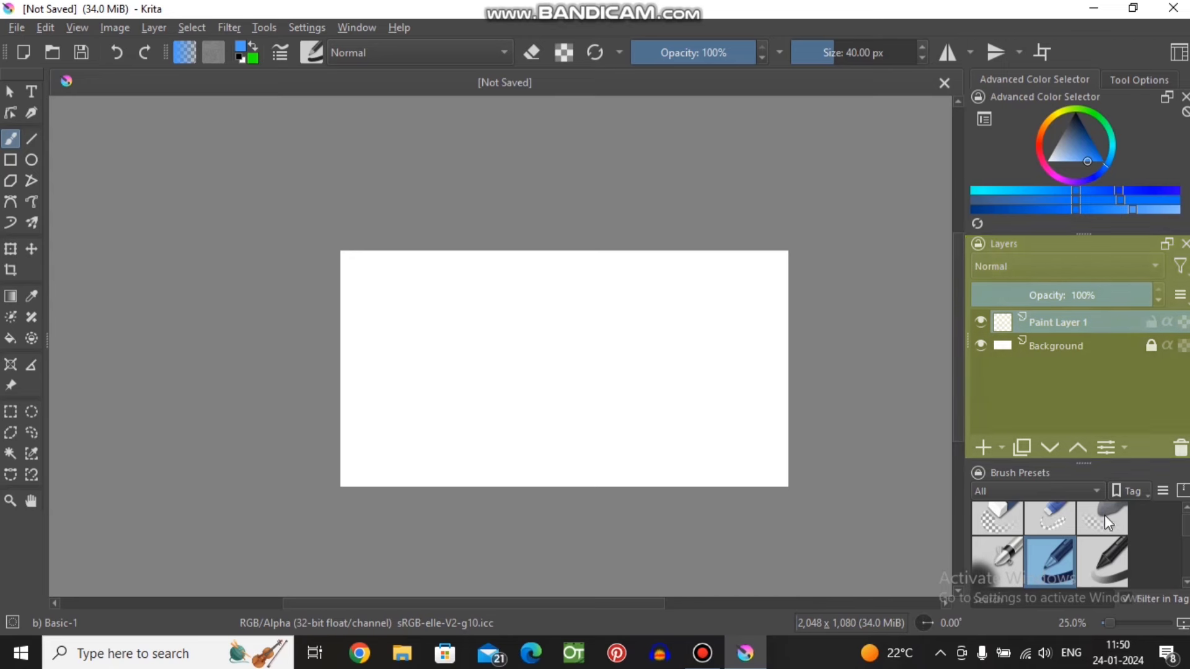
scroll(1045, 534, down, 5)
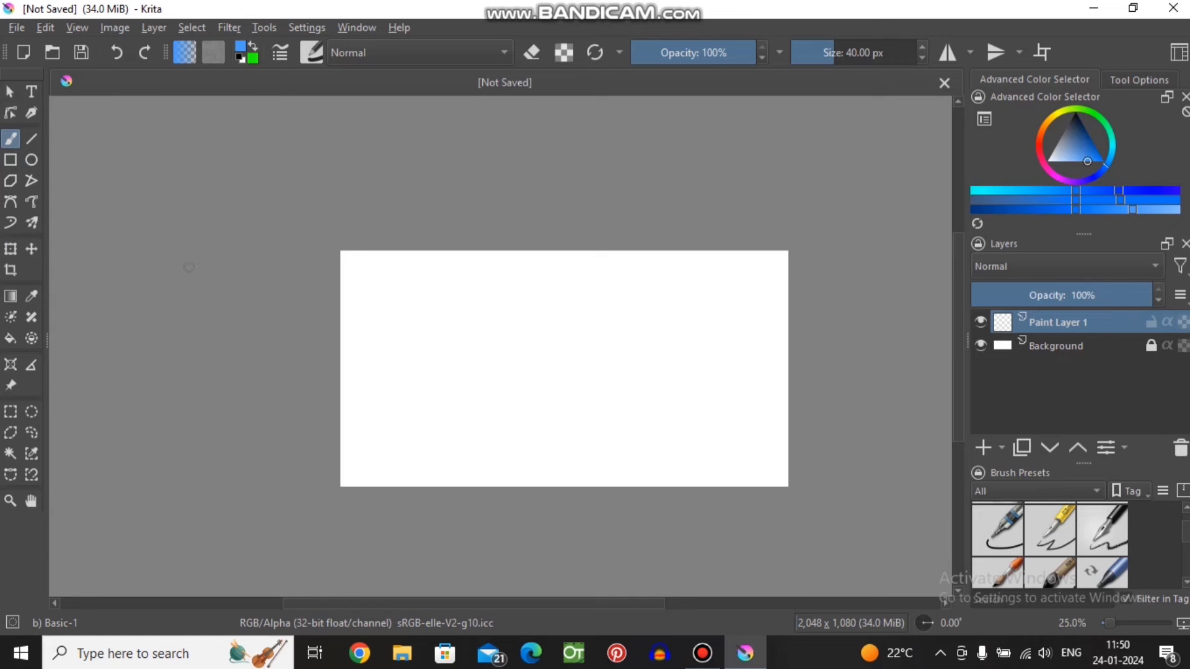
- Try the Select Shapes tool on the paint layer, then switch to the Text tool
click(10, 92)
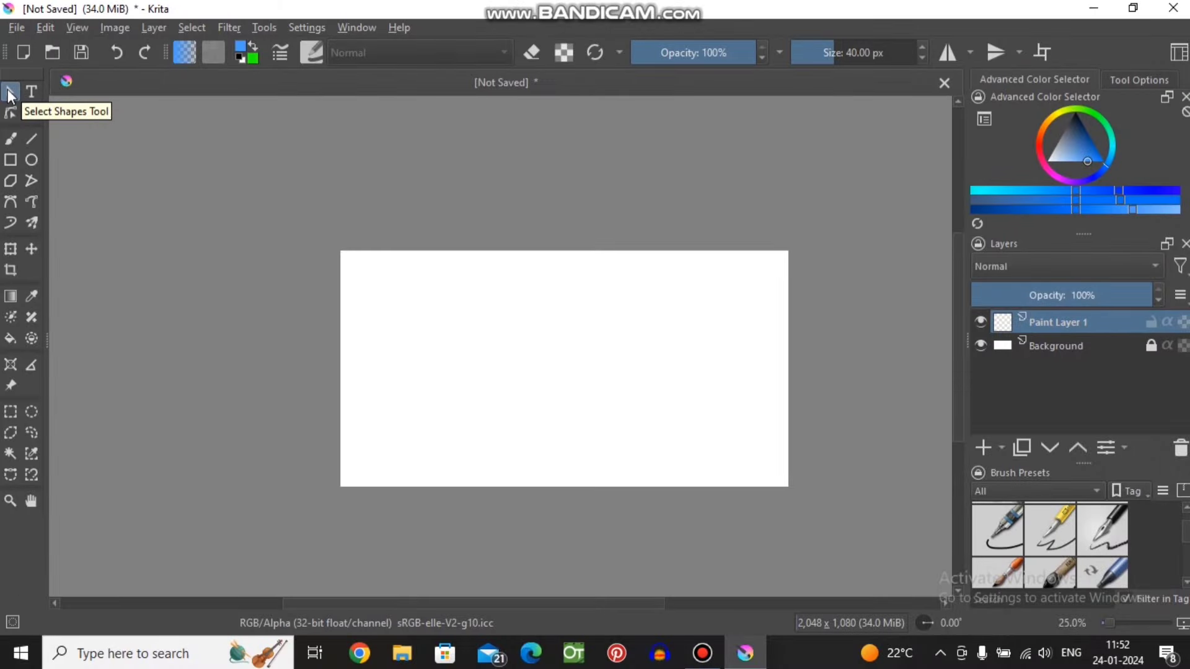
click(393, 286)
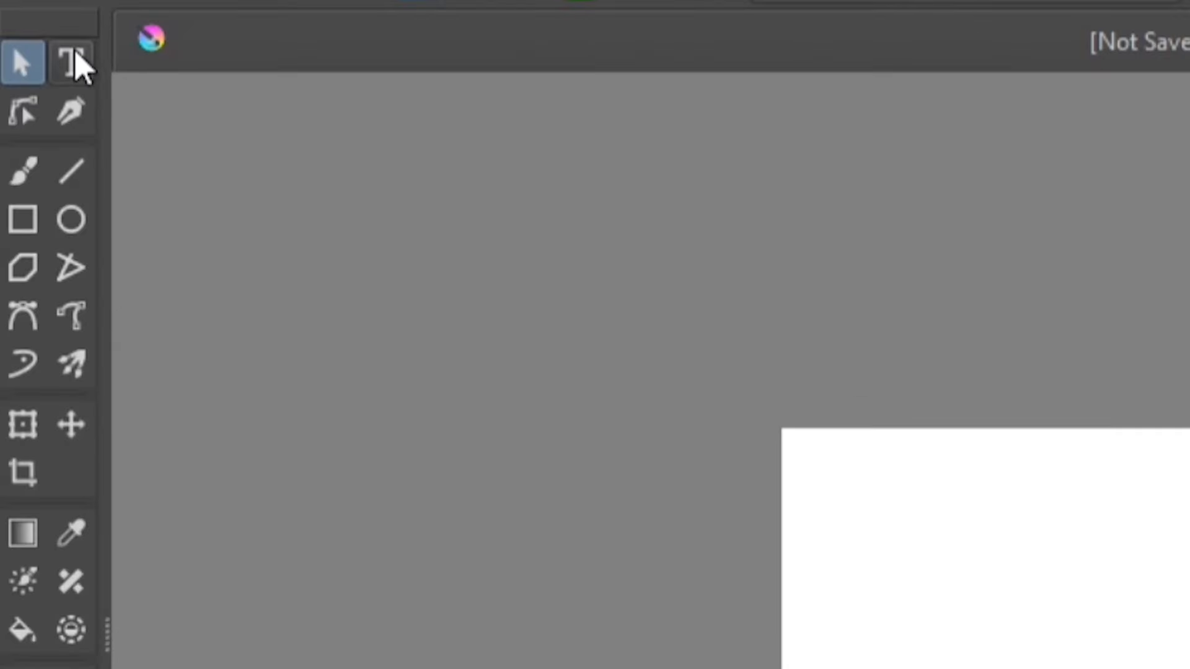
click(75, 55)
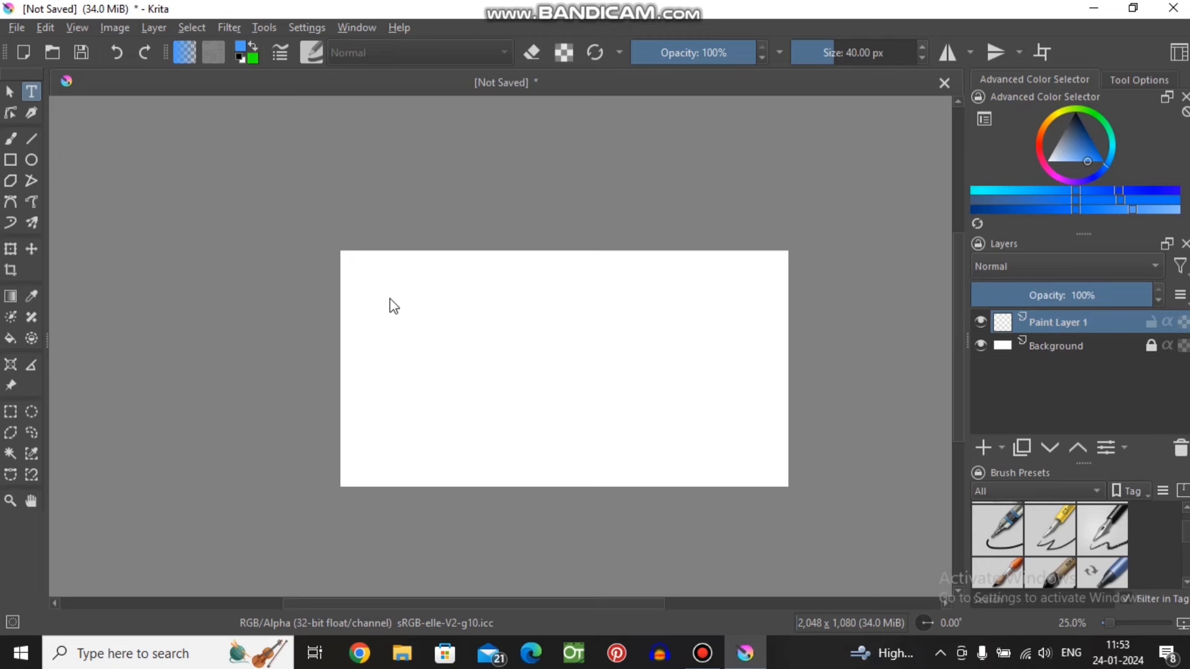
- Draw a text box and replace the placeholder text with 'krita'
drag(390, 299, 622, 357)
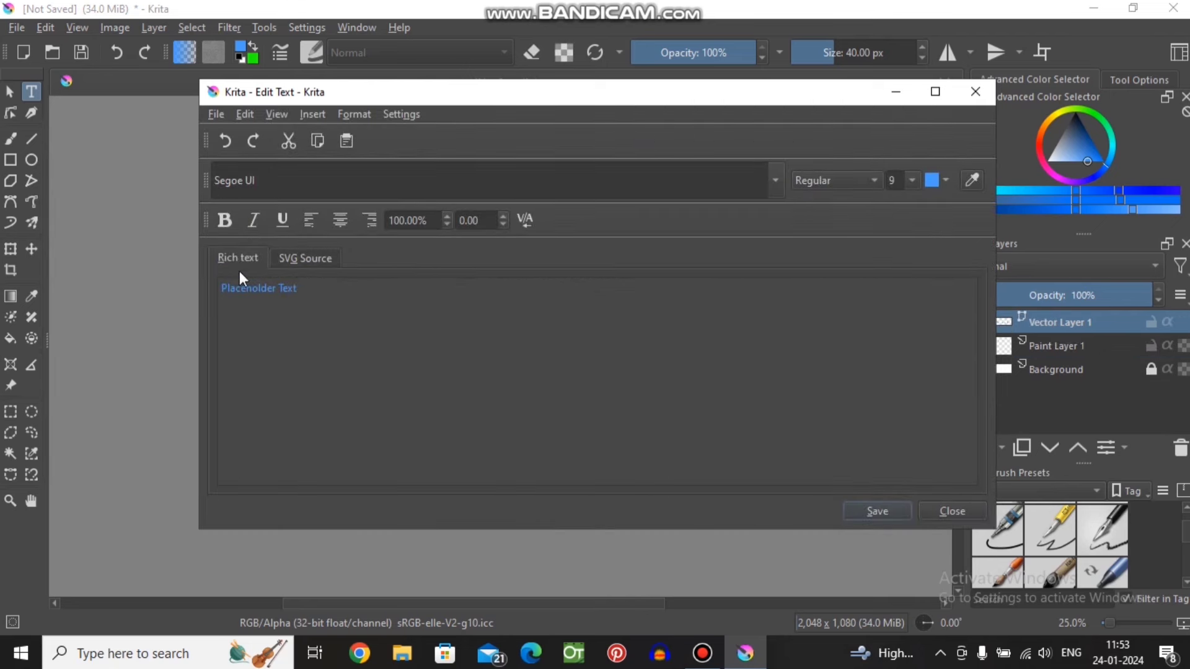
key(ctrl+a)
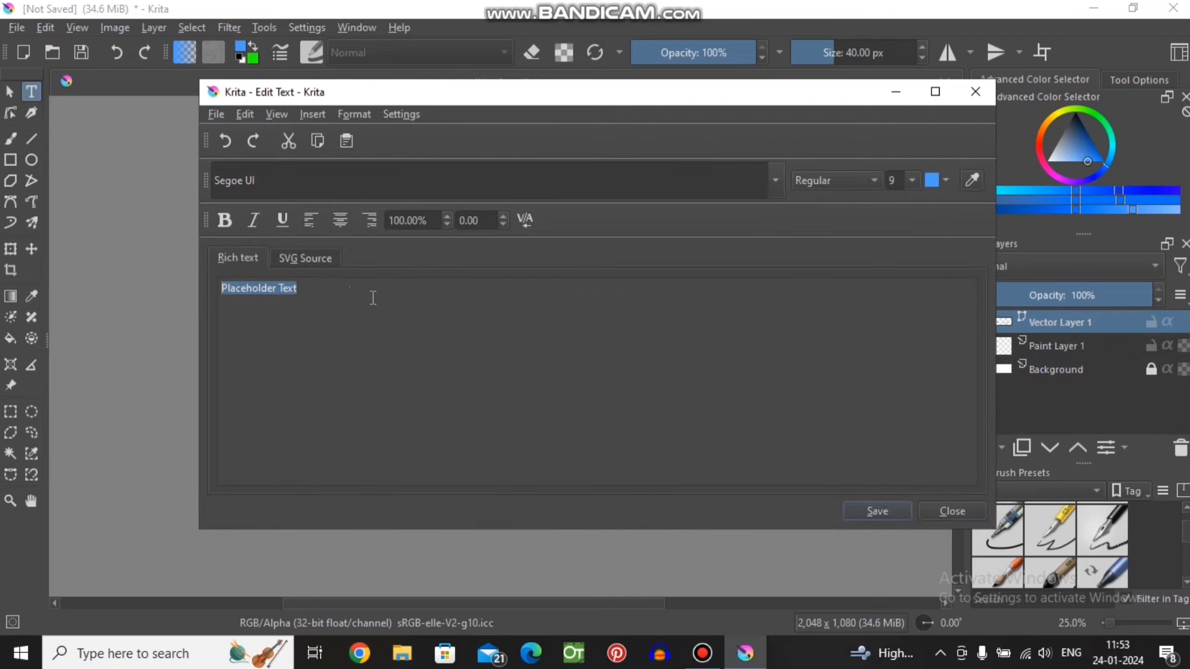
text(krita)
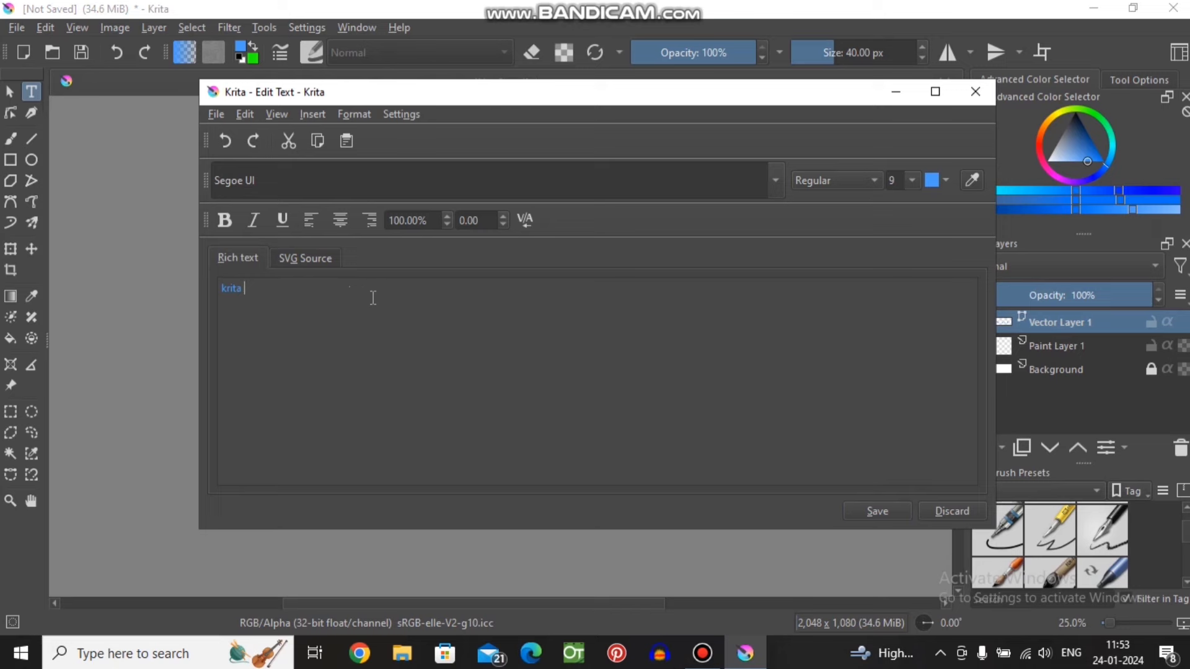
- Set the text font to Comic Sans MS in Bold
click(776, 181)
scroll(341, 262, down, 1)
scroll(326, 272, down, 6)
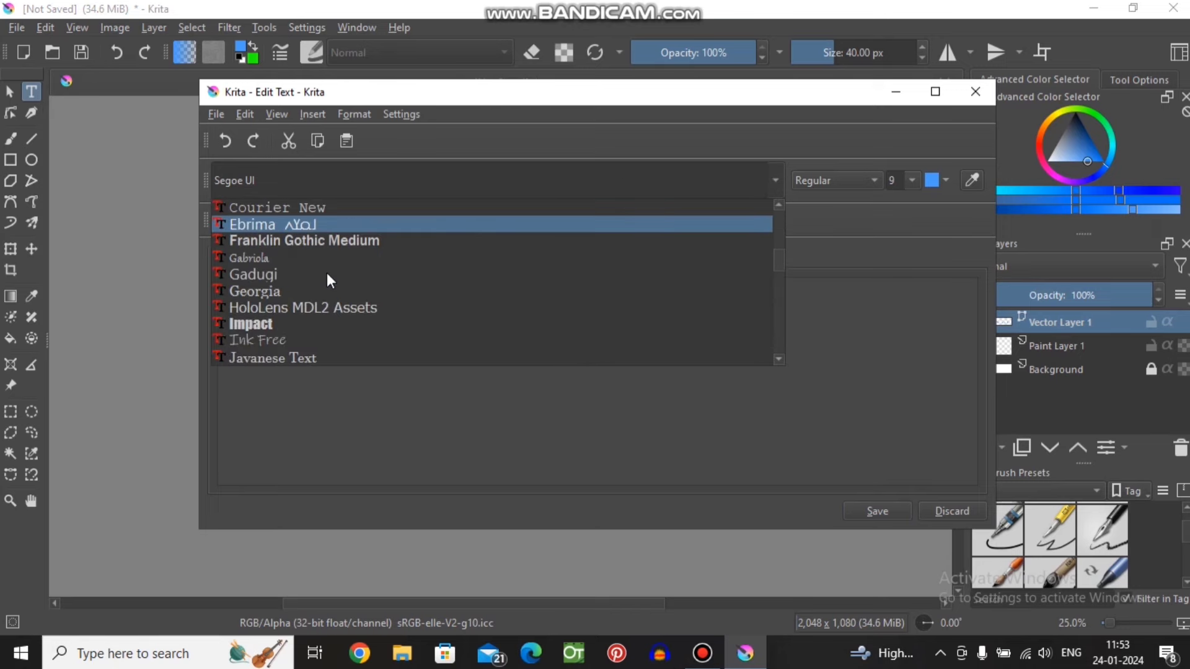
scroll(287, 262, up, 2)
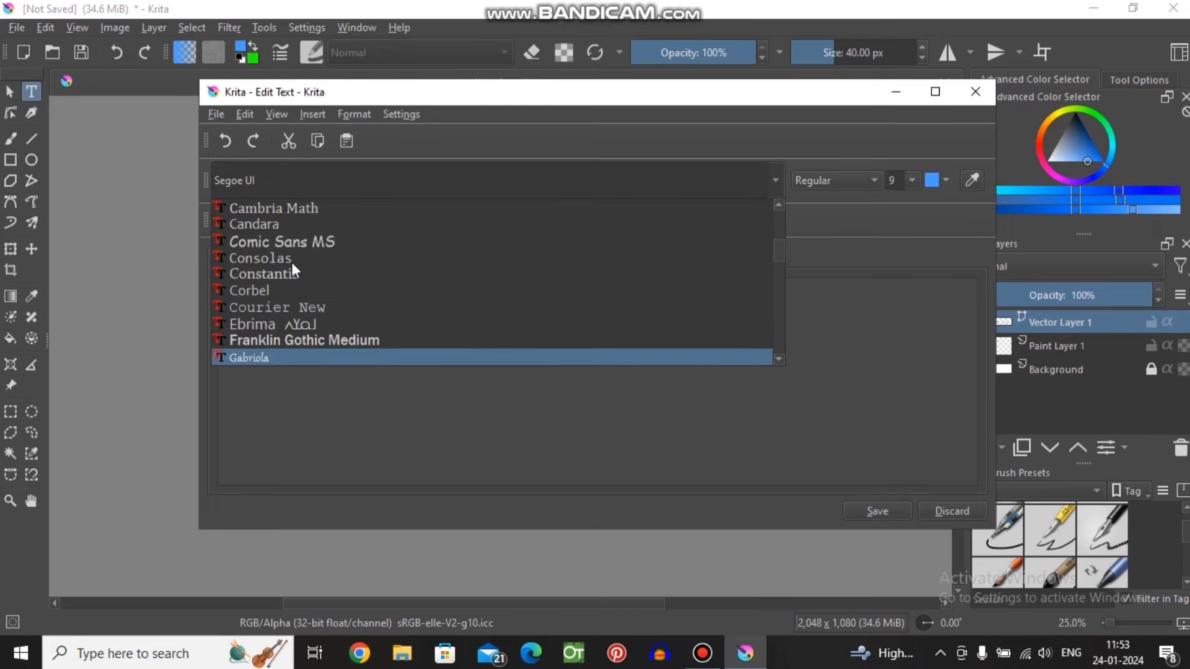
click(318, 241)
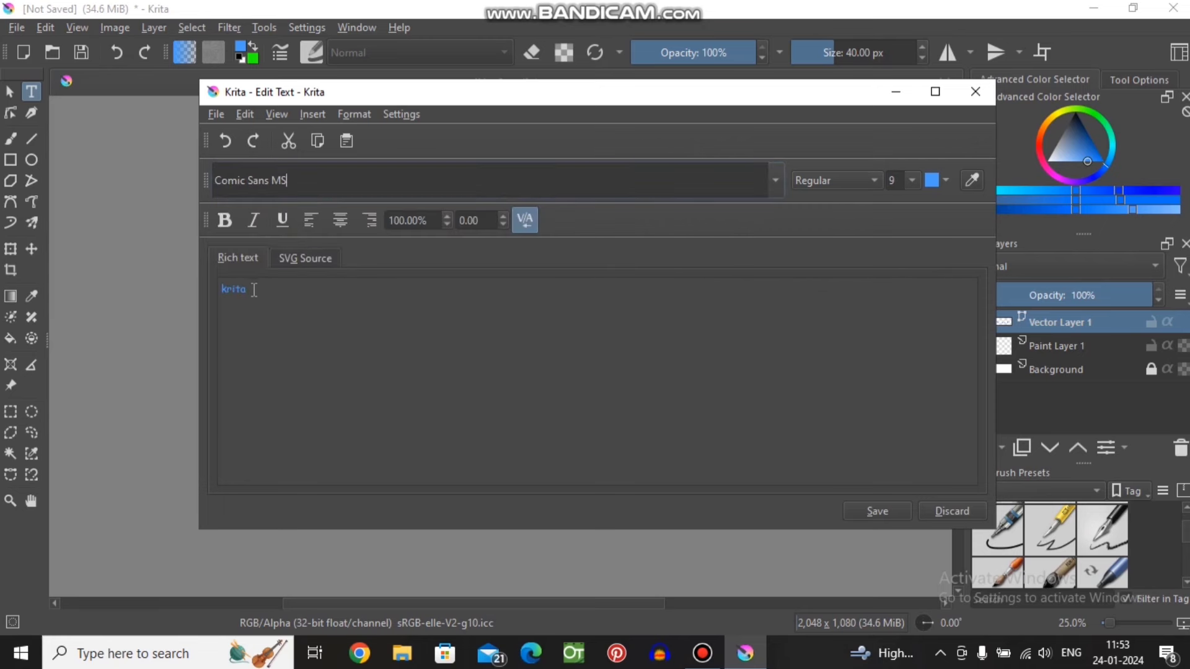
click(853, 186)
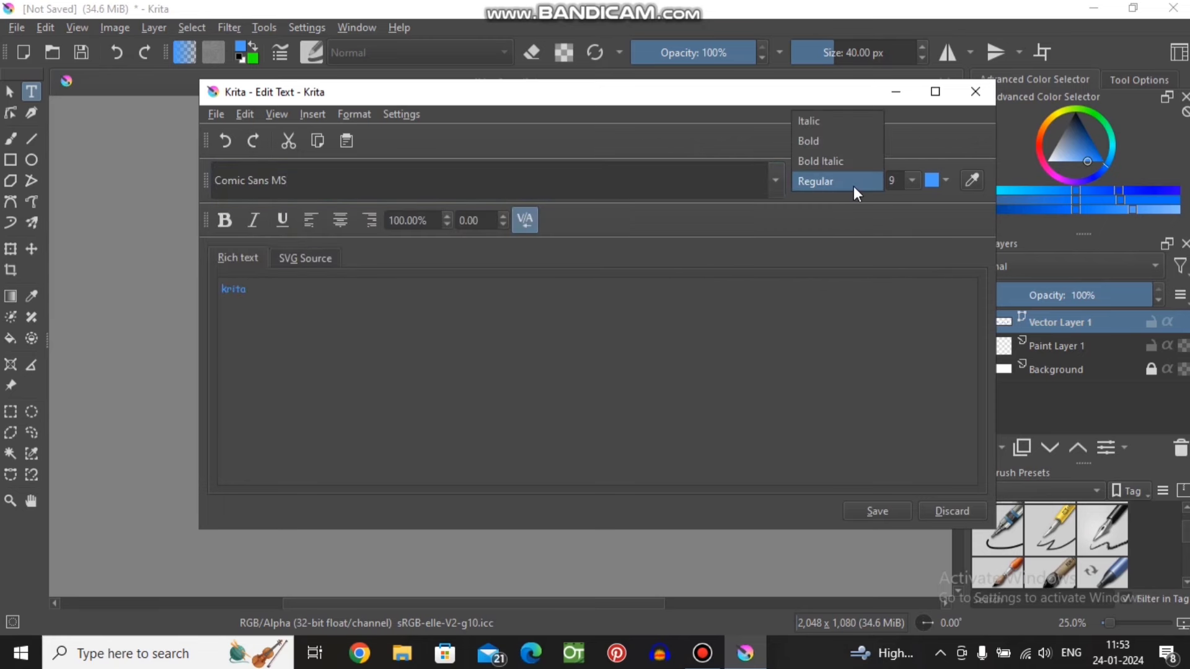
click(824, 142)
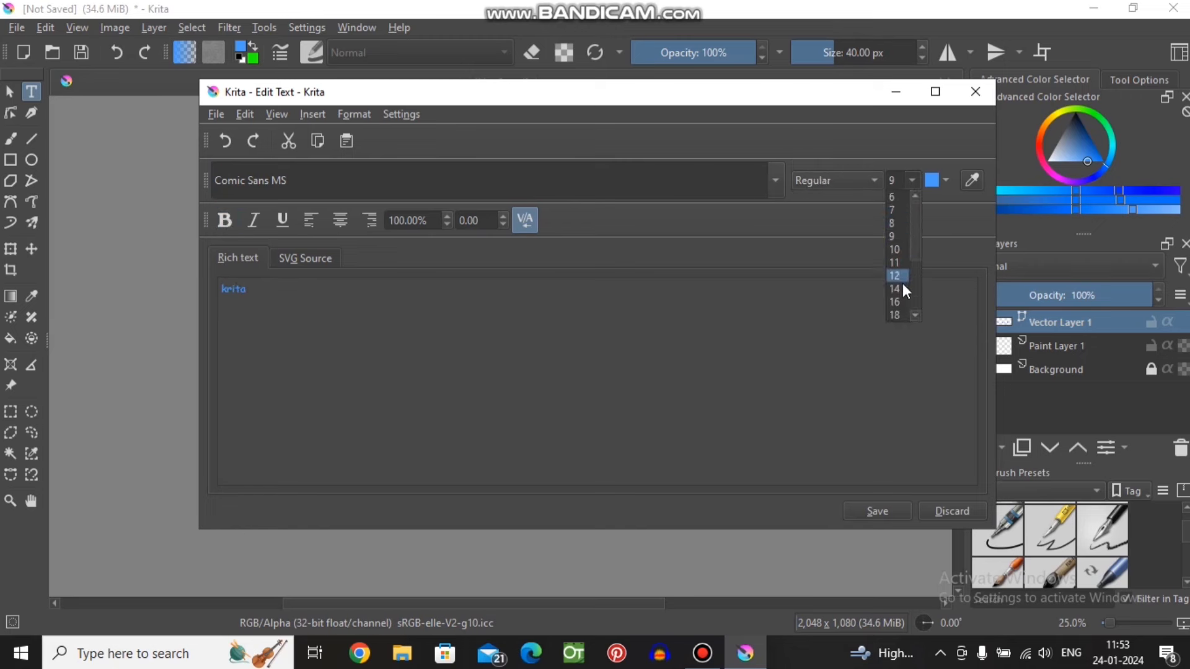
- Make the text size 28, red, with 4.50 letter spacing
scroll(902, 284, down, 3)
click(902, 307)
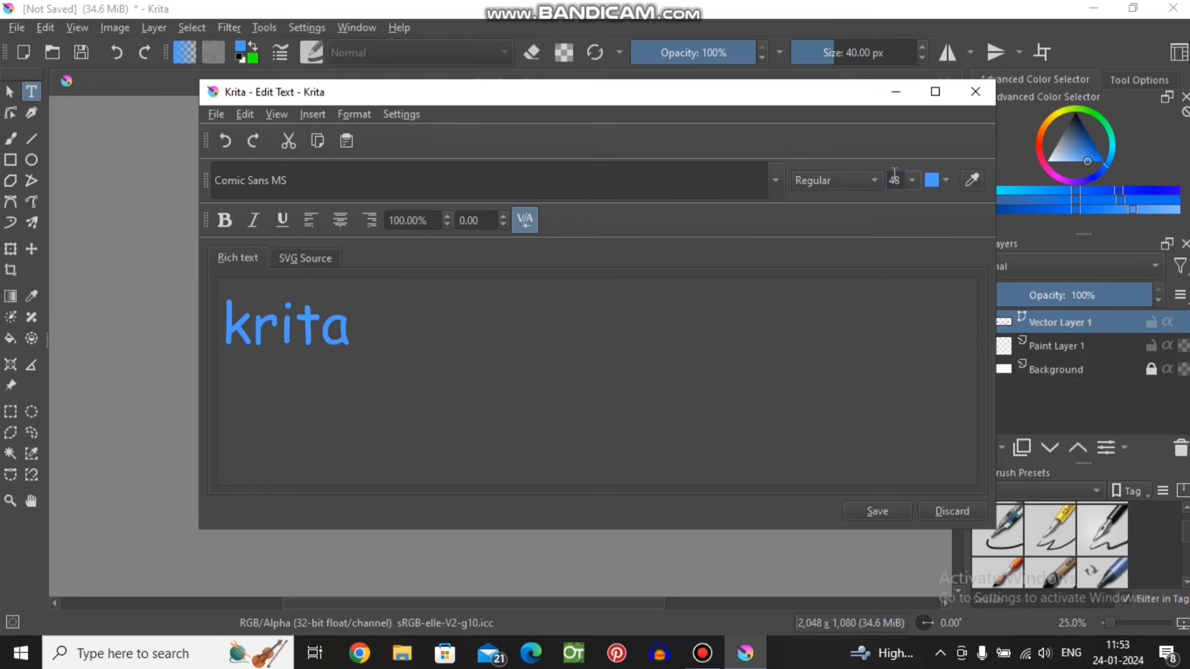
click(946, 180)
click(1055, 257)
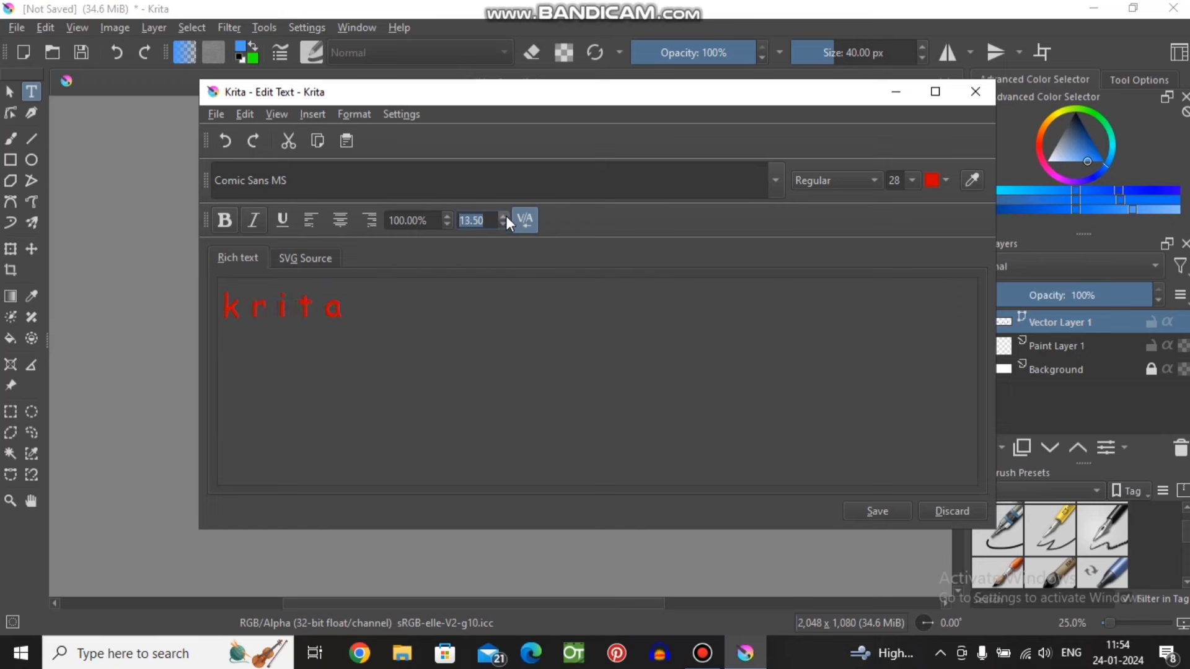
scroll(506, 224, down, 7)
- Place the krita text slightly lower right and draw a blue calligraphic R below it
click(890, 510)
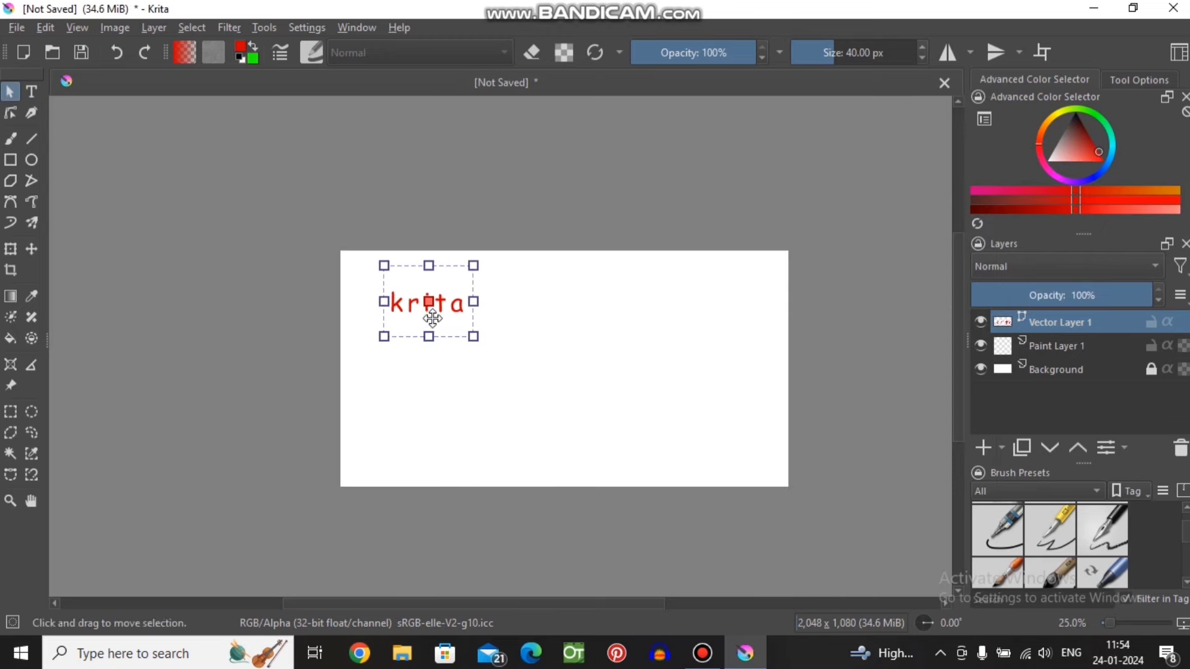
drag(434, 313, 500, 325)
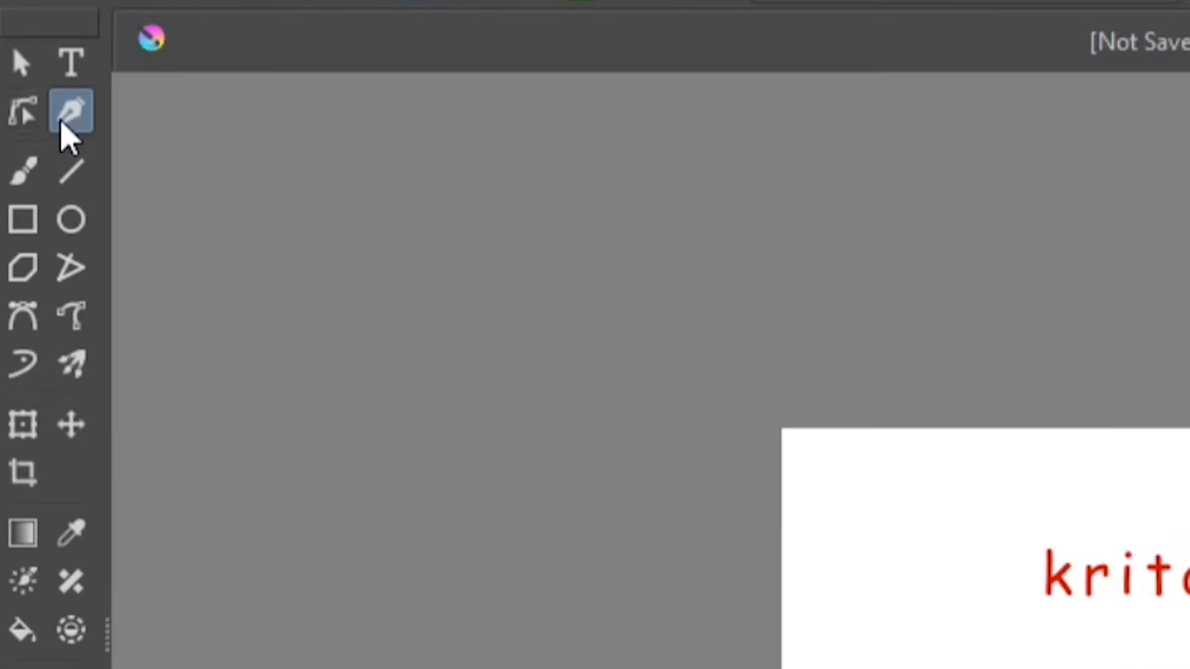
click(31, 114)
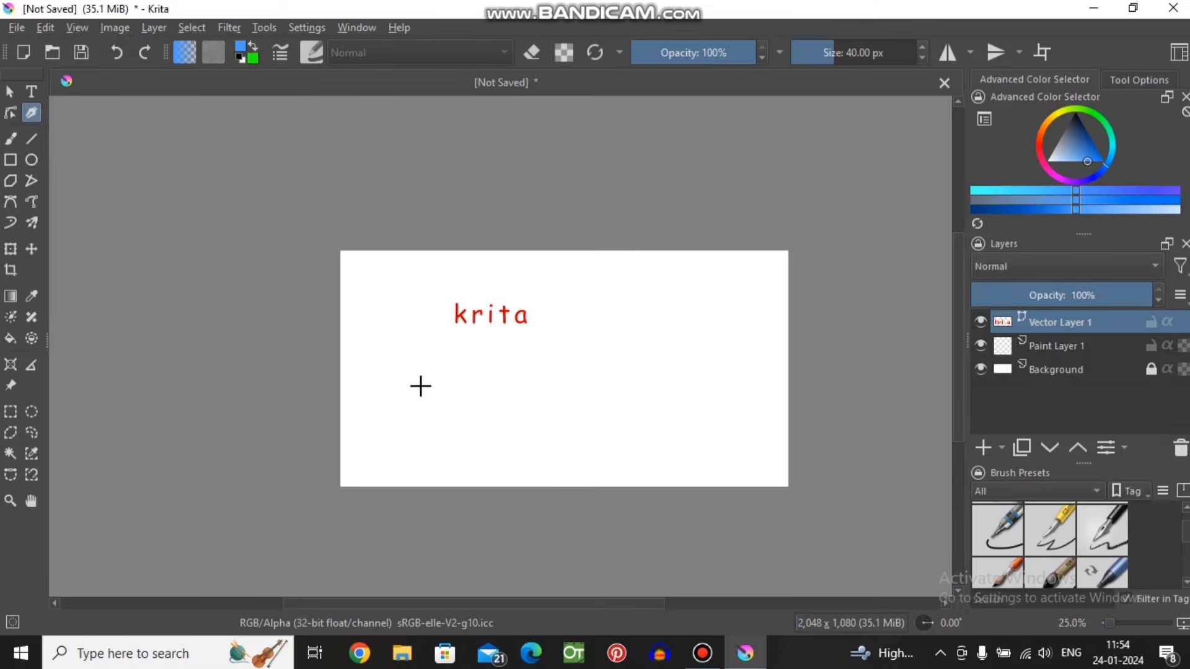
scroll(436, 419, up, 3)
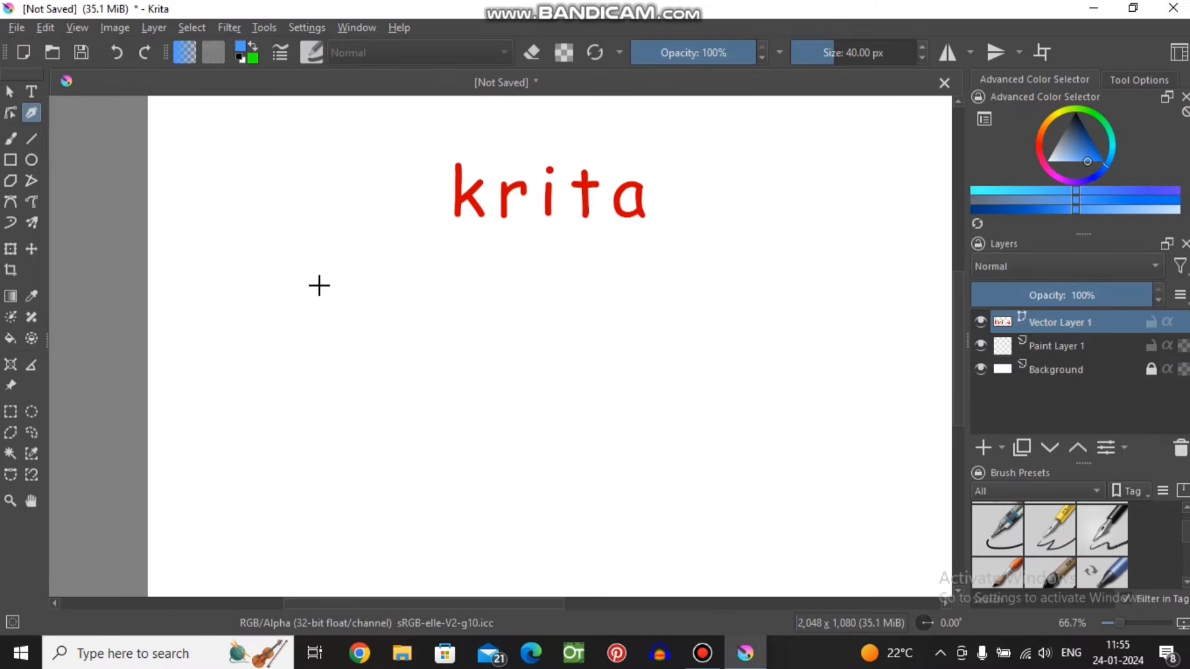
drag(301, 251, 296, 552)
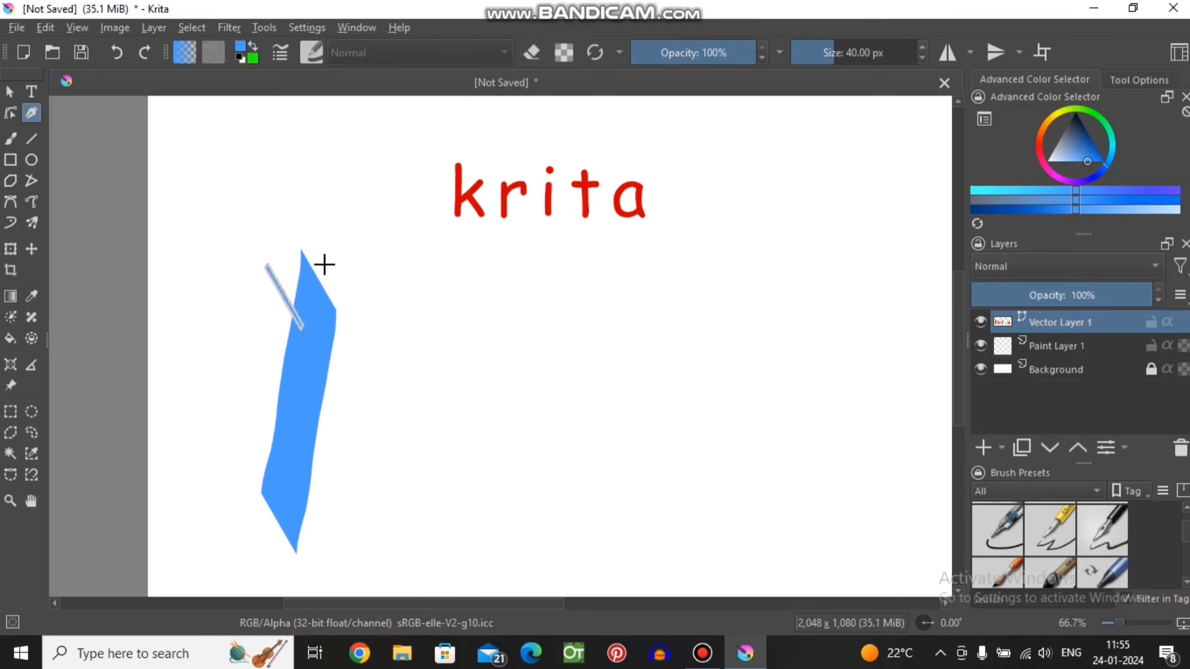
drag(302, 254, 397, 514)
- Draw the remaining calligraphic letters of 'Raze' and pan to show all the lettering
scroll(490, 332, down, 1)
scroll(491, 332, up, 2)
drag(409, 310, 444, 425)
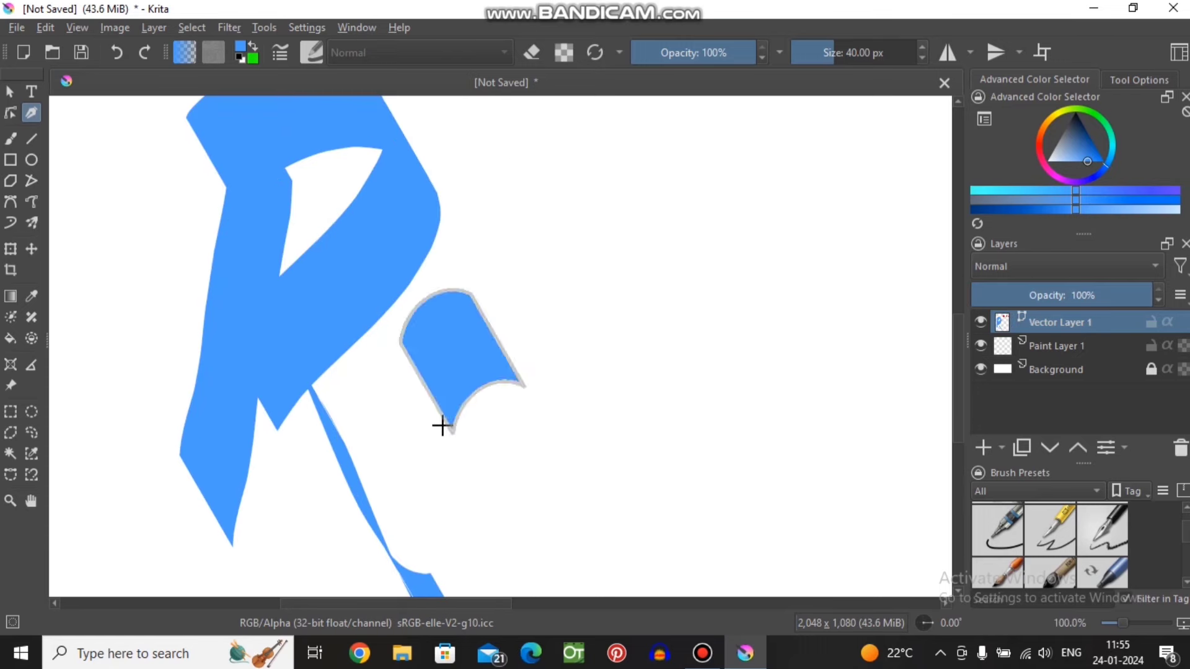
drag(586, 267, 637, 377)
drag(651, 278, 744, 372)
scroll(887, 393, down, 2)
scroll(736, 195, up, 1)
drag(736, 195, 587, 238)
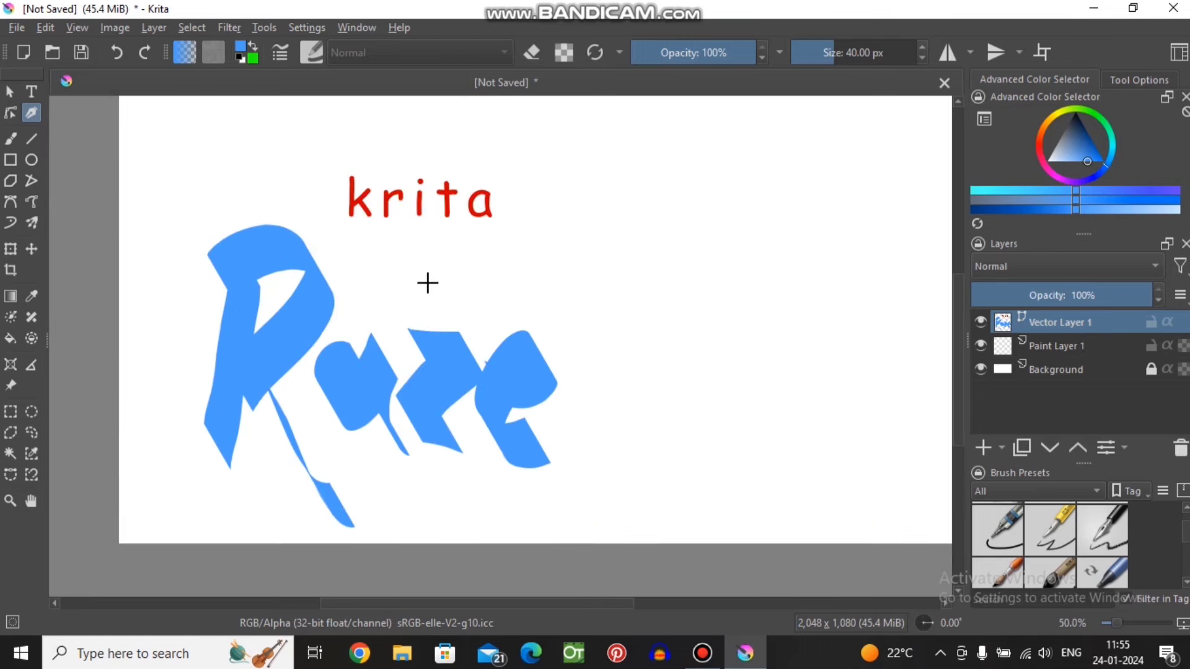
- Try blue and red in the full colour picker, then cancel without changing colour
click(243, 50)
drag(490, 199, 545, 254)
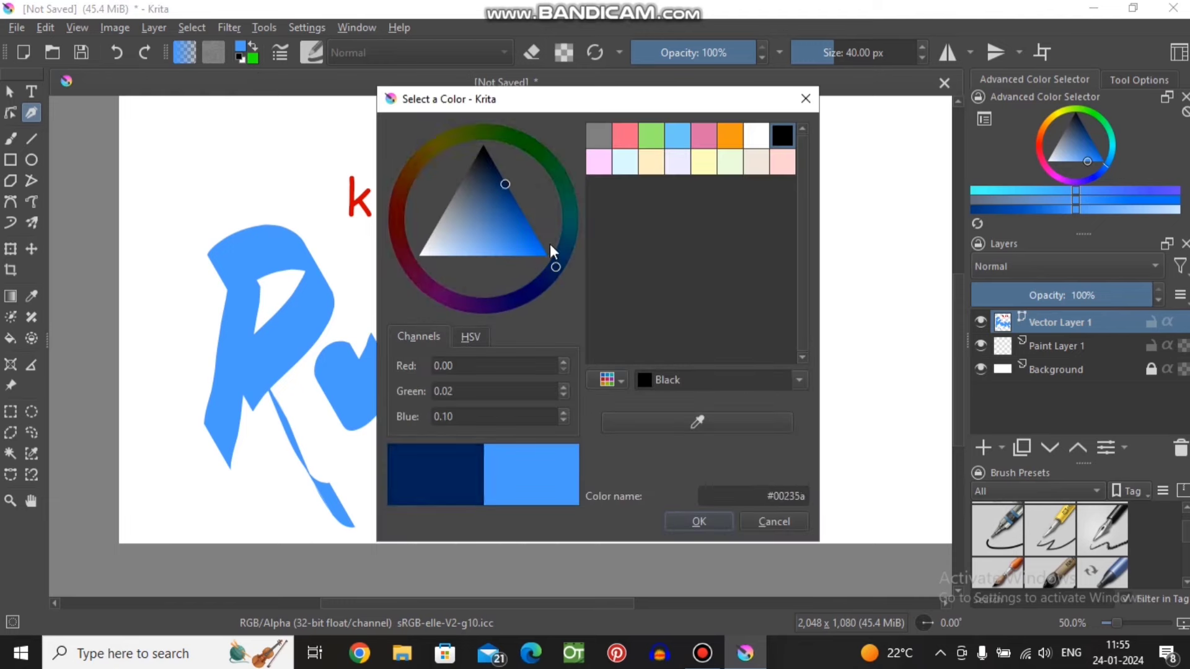
click(394, 216)
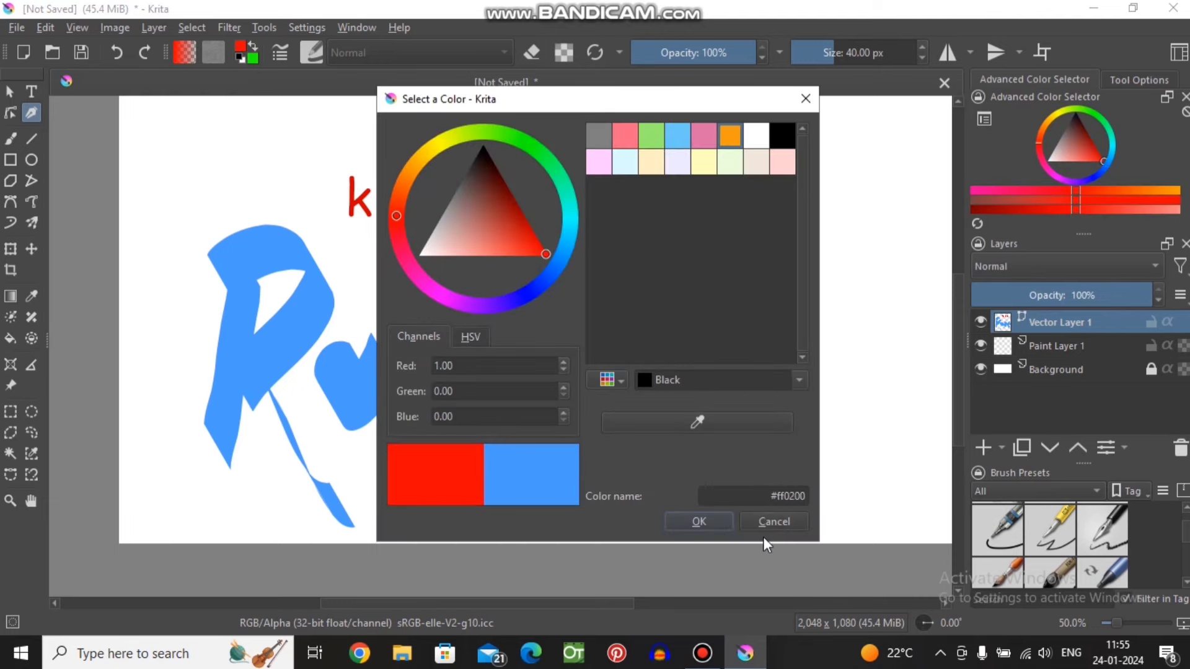
click(769, 522)
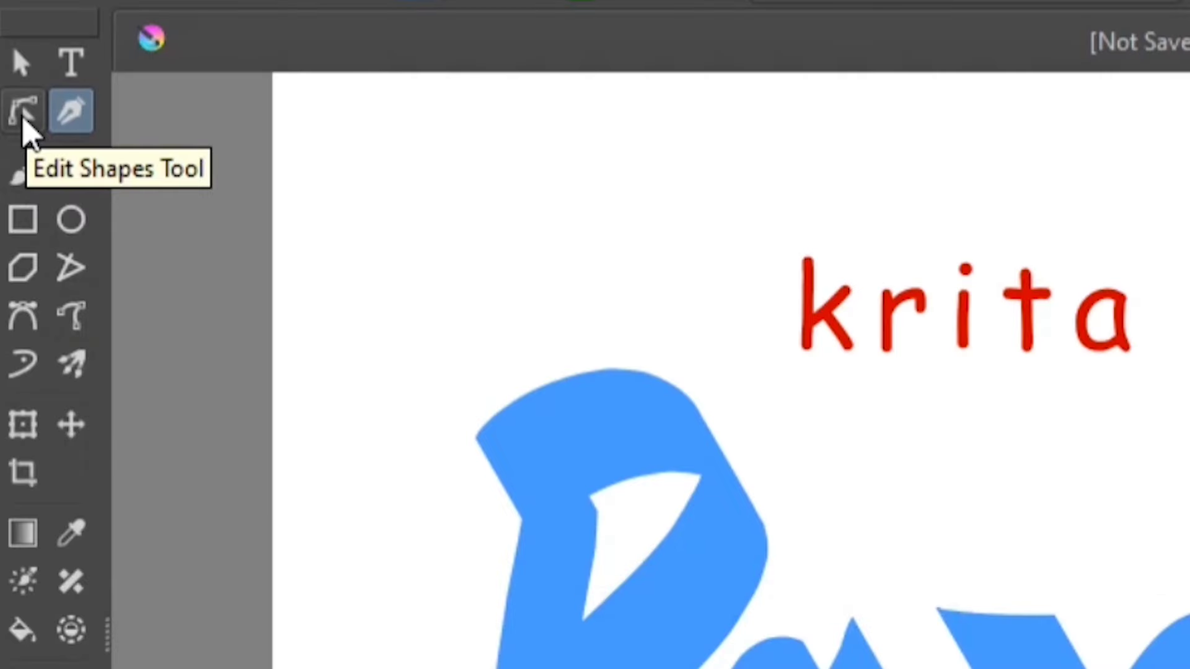
- Select the R stroke with Edit Shapes and pull its tail node down-left
click(25, 115)
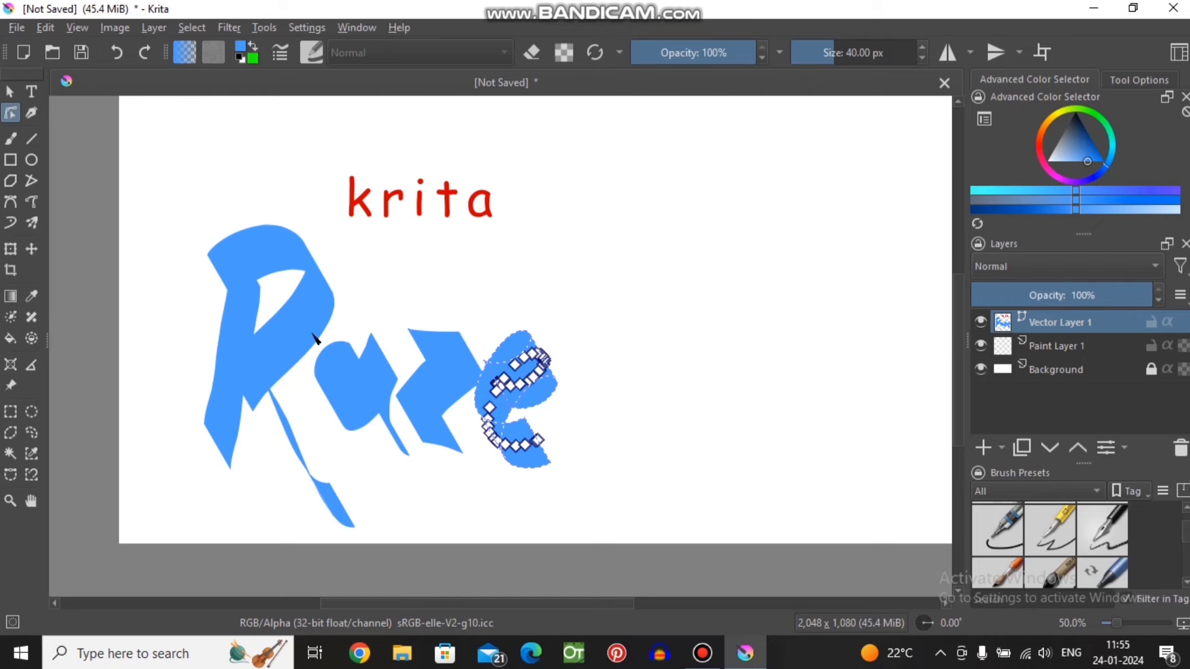
click(286, 330)
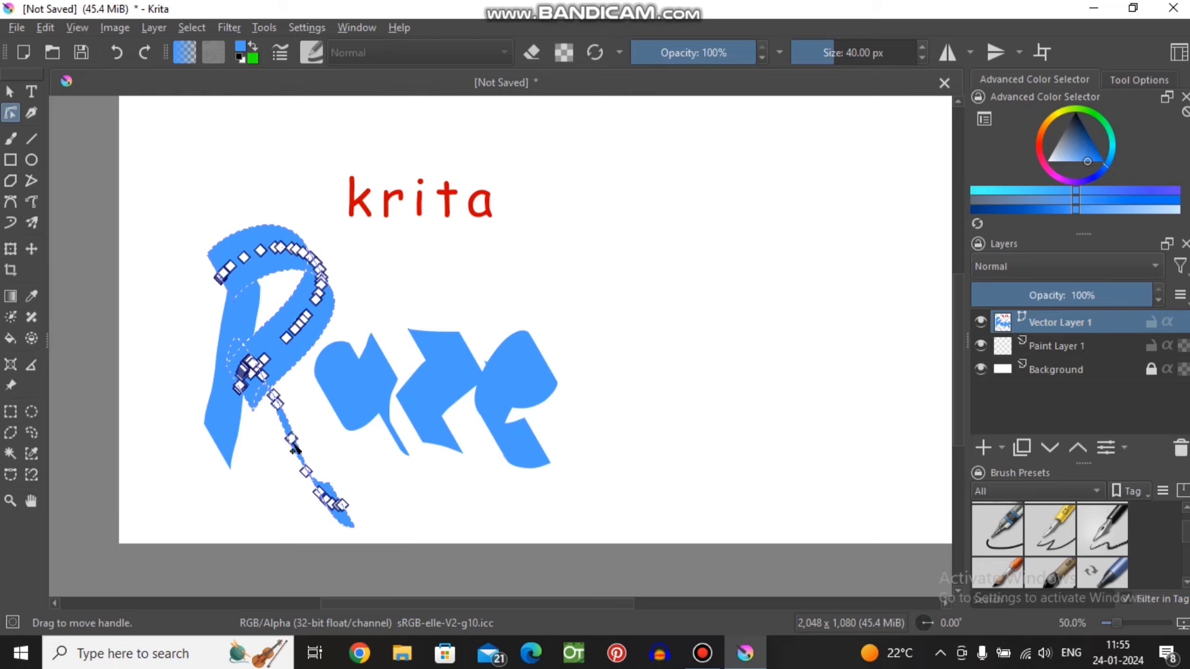
mouse_move(291, 440)
mouse_down()
mouse_move(291, 456)
mouse_move(353, 432)
mouse_move(295, 442)
mouse_up()
- Recolour the R stroke pink-red and the 'a' shape yellow
click(1098, 161)
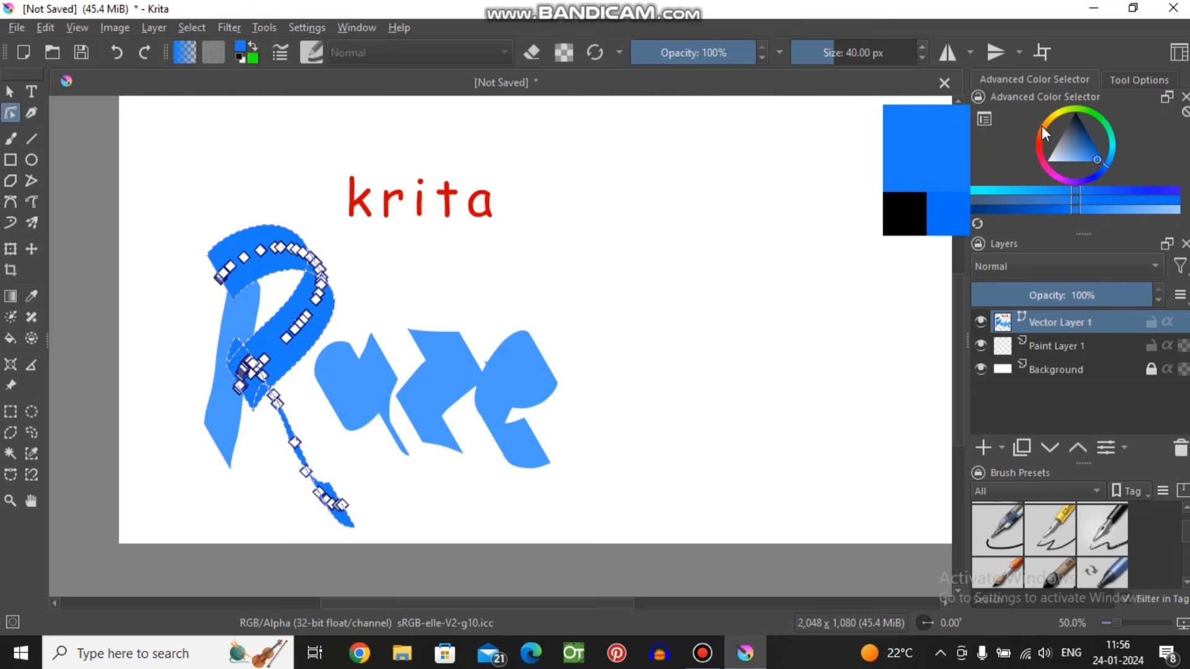
drag(1042, 126, 1052, 171)
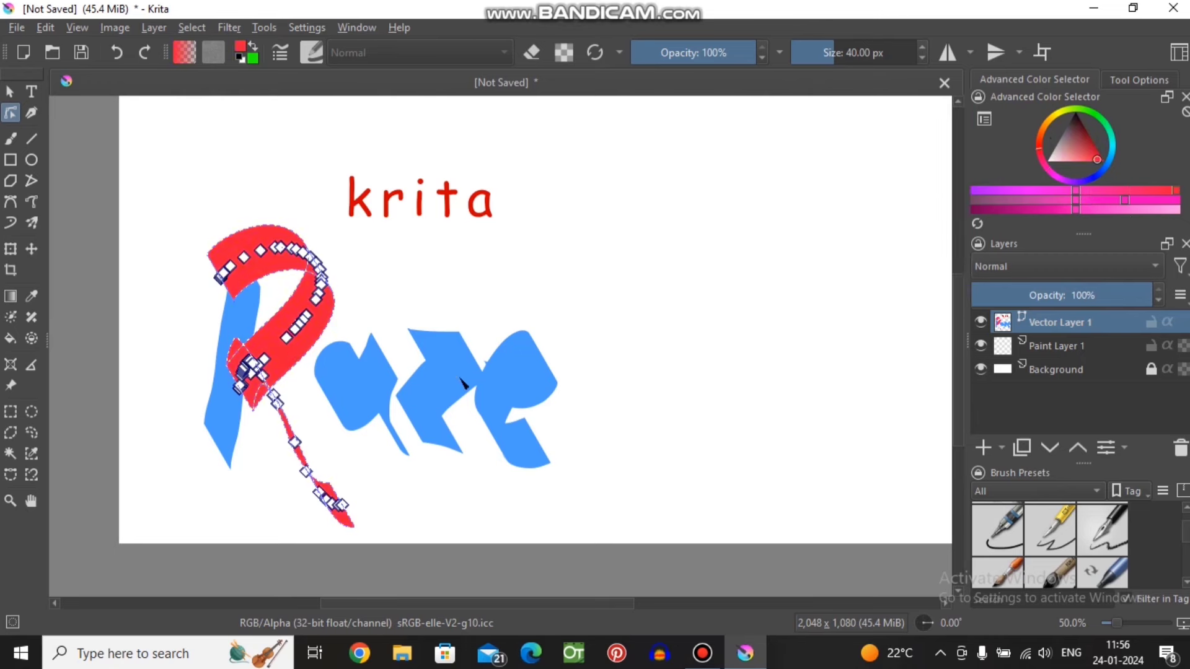
click(384, 391)
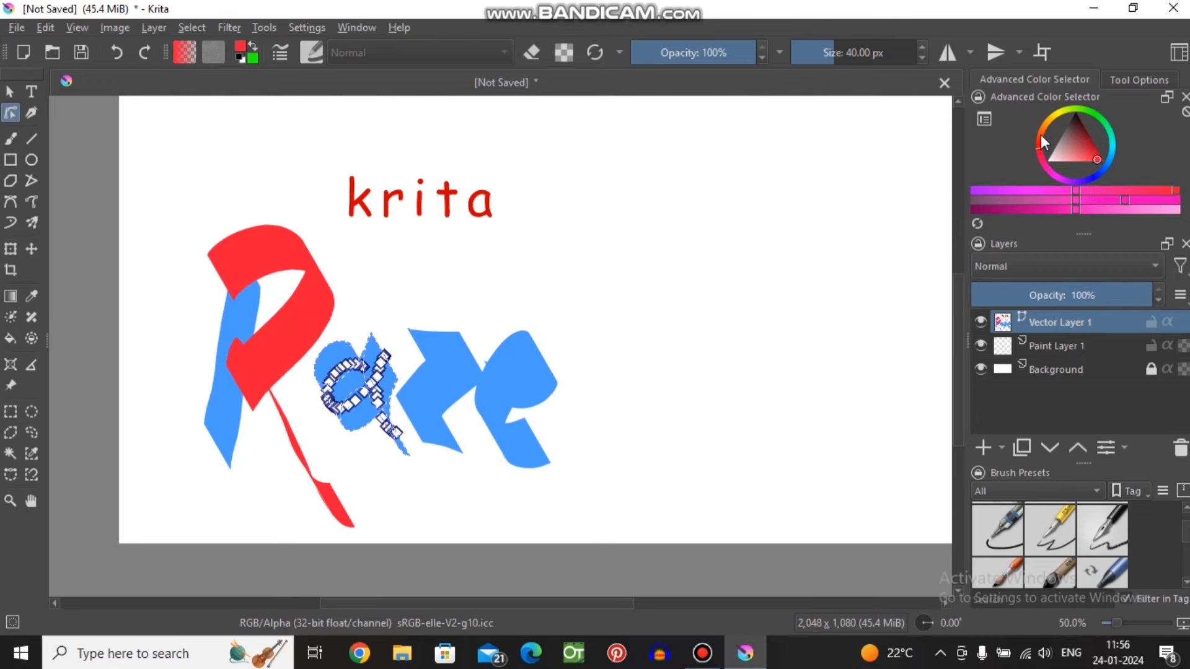
drag(1040, 135, 1064, 119)
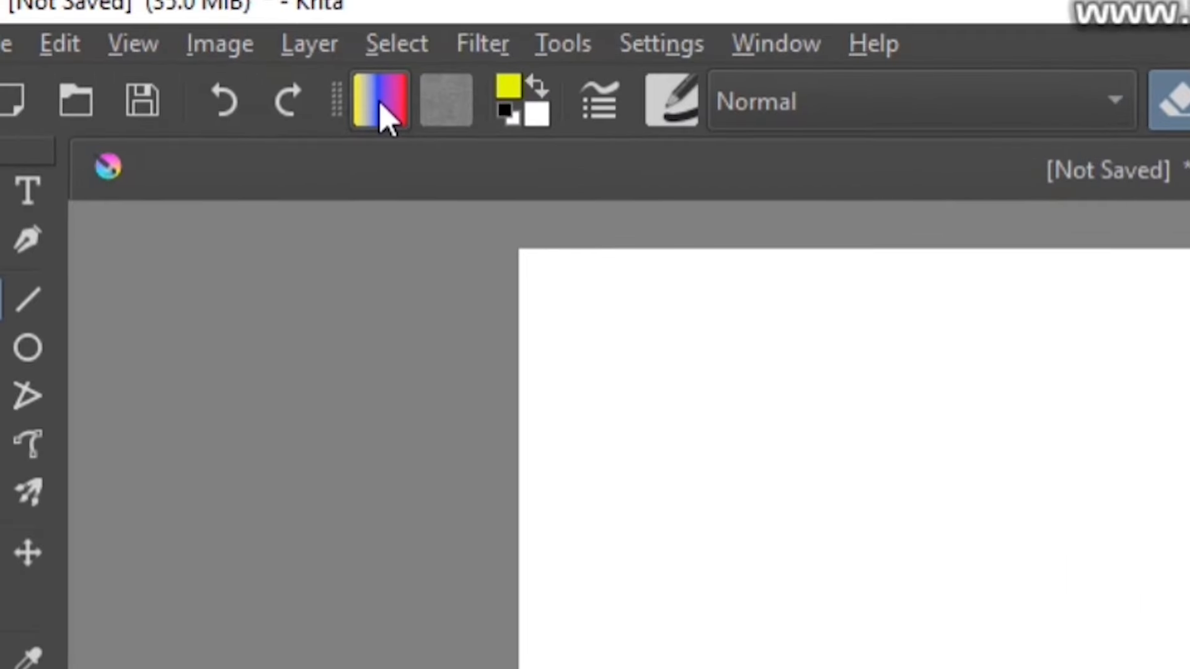
- Start a new custom gradient and add a blue stop about a third along
click(383, 111)
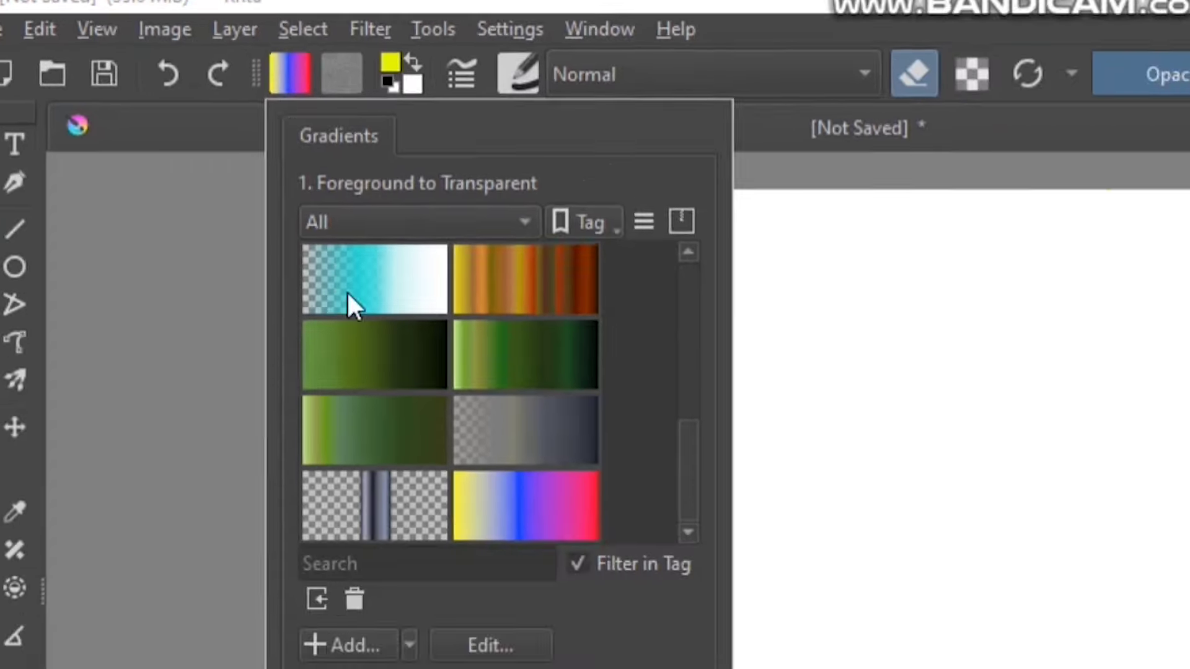
scroll(300, 239, up, 3)
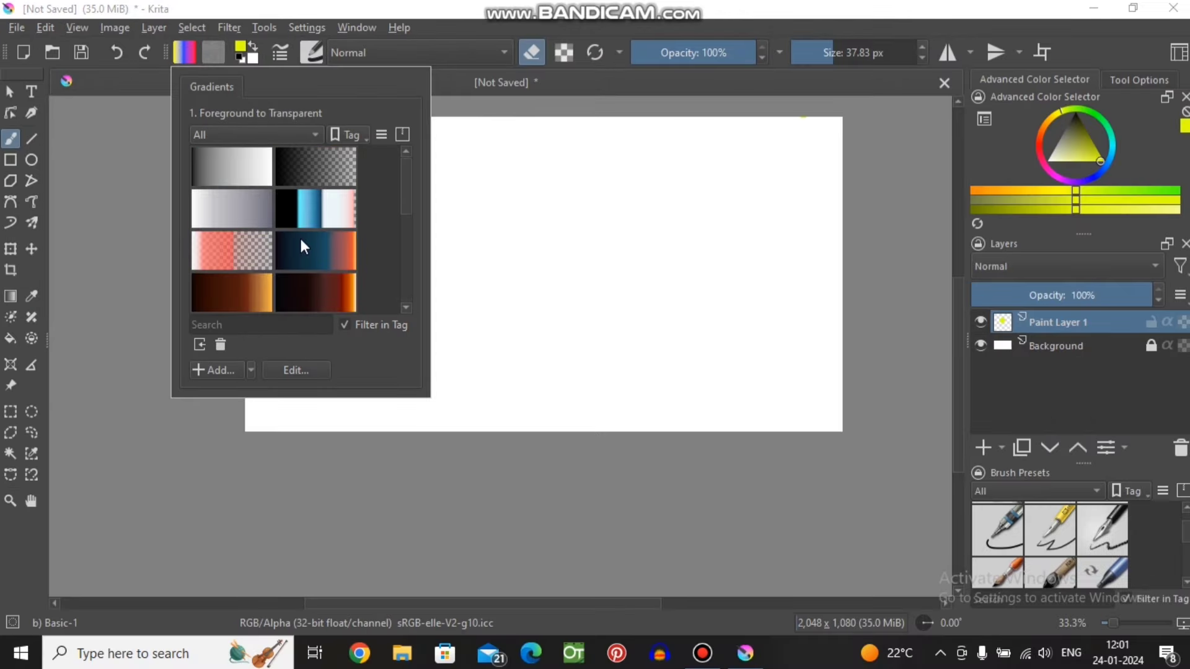
scroll(299, 233, down, 3)
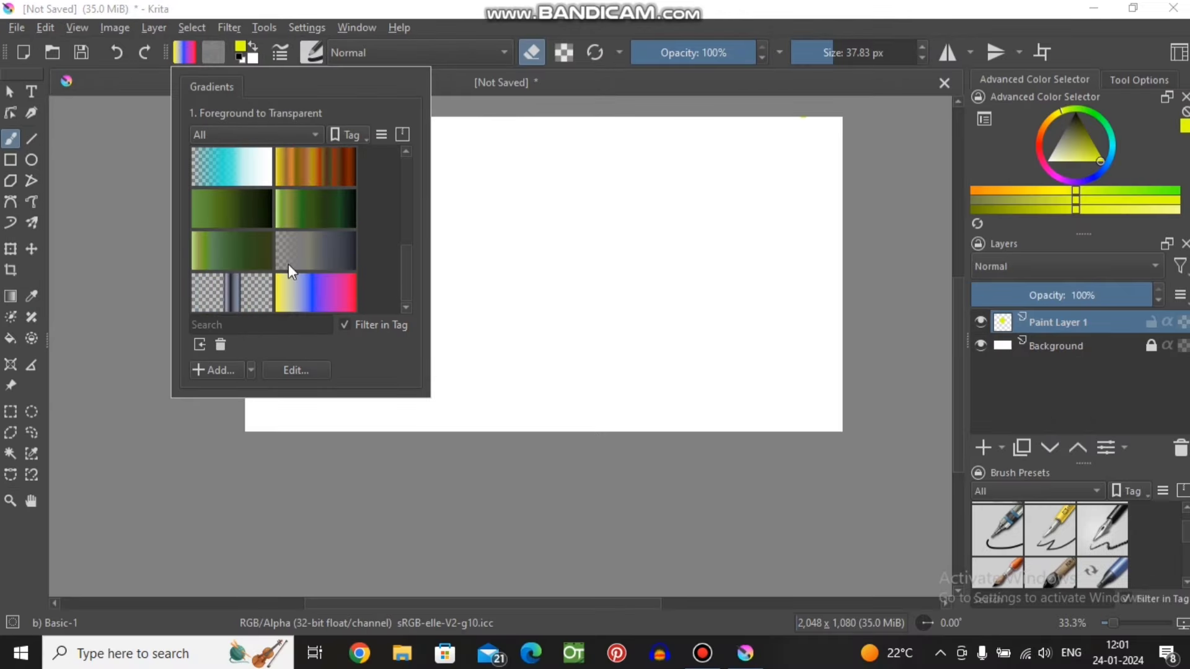
click(217, 371)
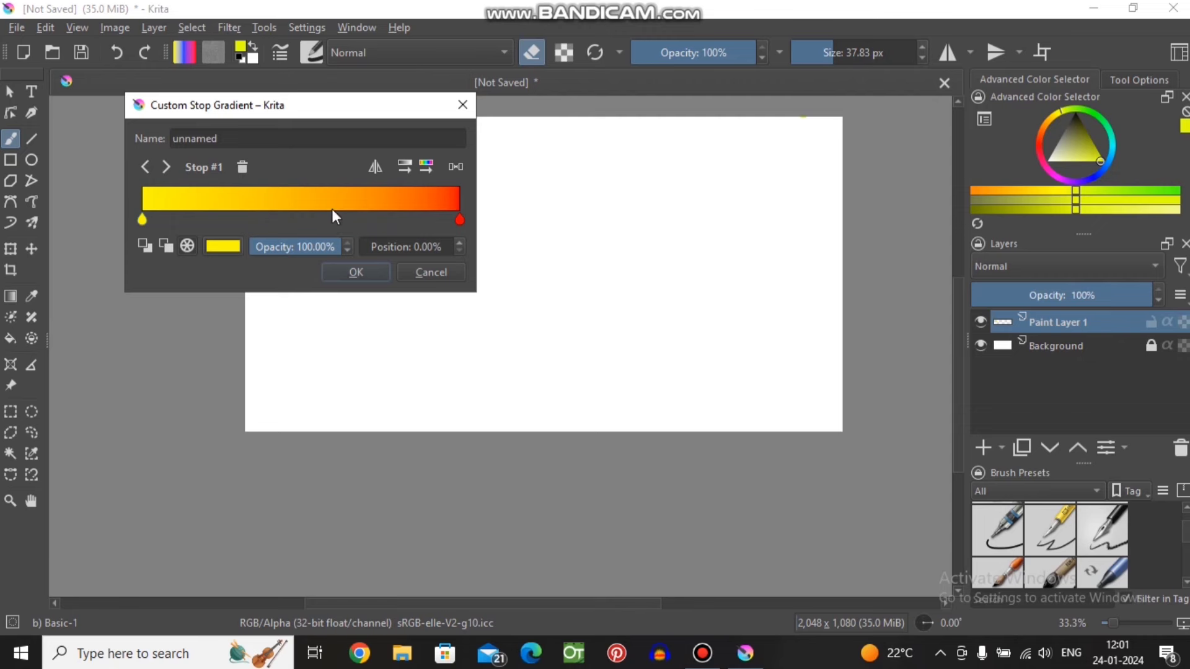
double_click(303, 206)
mouse_move(302, 219)
mouse_down()
mouse_move(240, 221)
mouse_move(241, 204)
mouse_up()
click(234, 246)
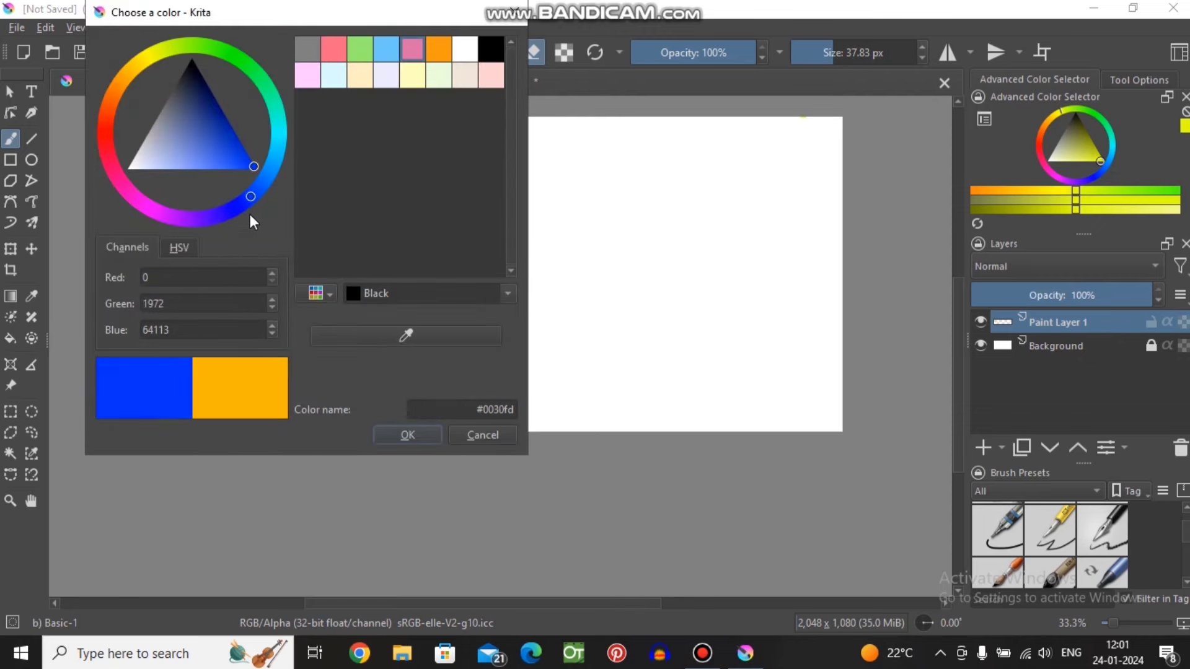
click(407, 434)
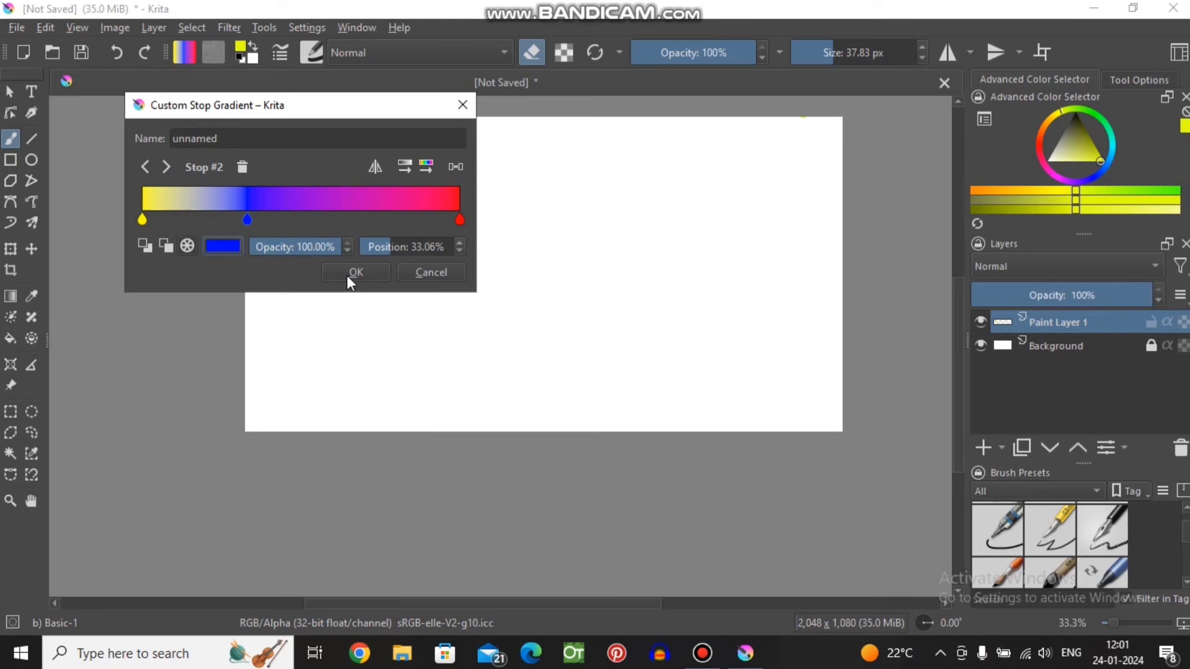
- Add a green stop near 65% and save the gradient, replacing the existing one
double_click(351, 207)
click(222, 247)
click(253, 80)
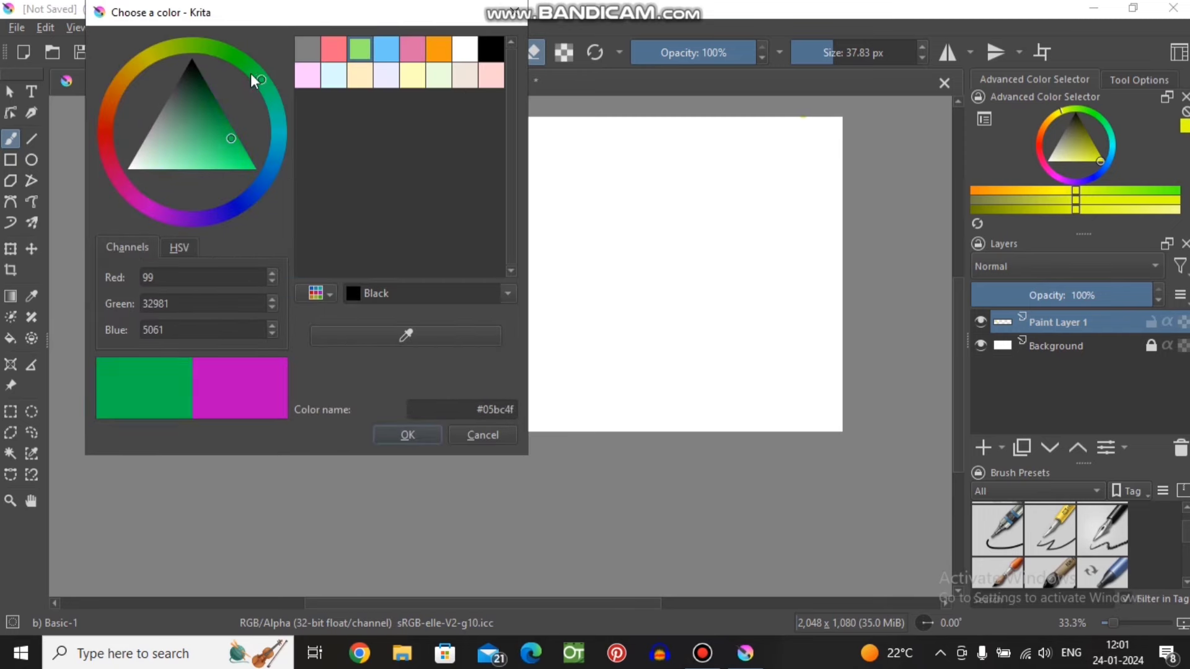
drag(253, 79, 232, 55)
click(405, 435)
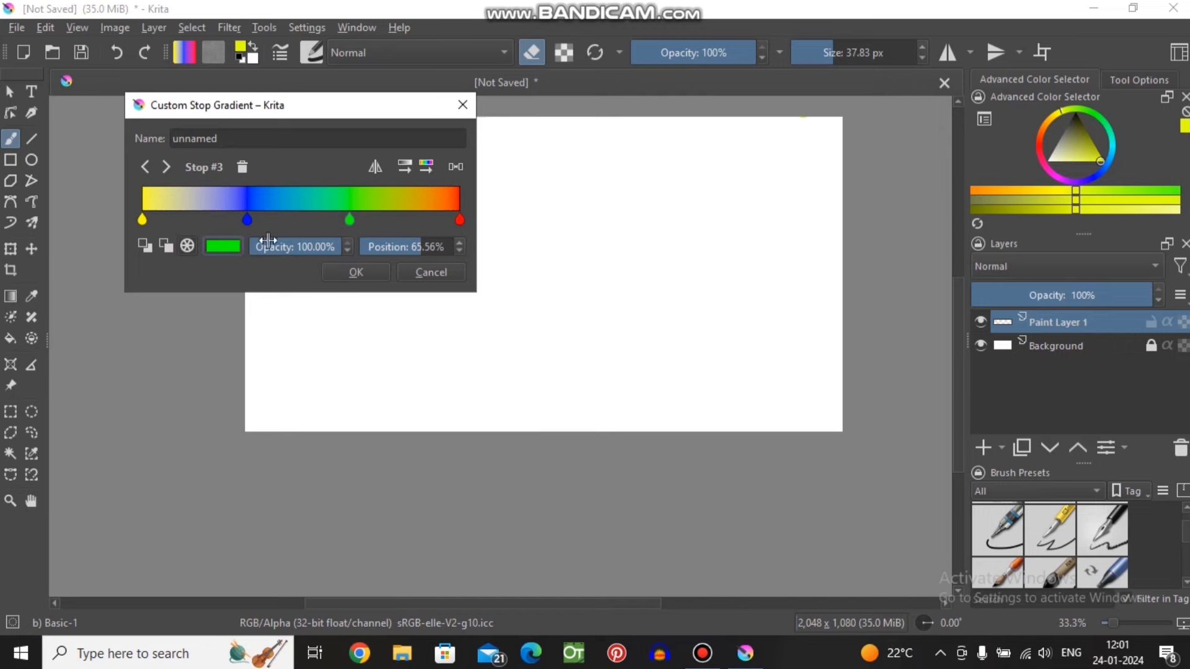
click(338, 274)
click(400, 257)
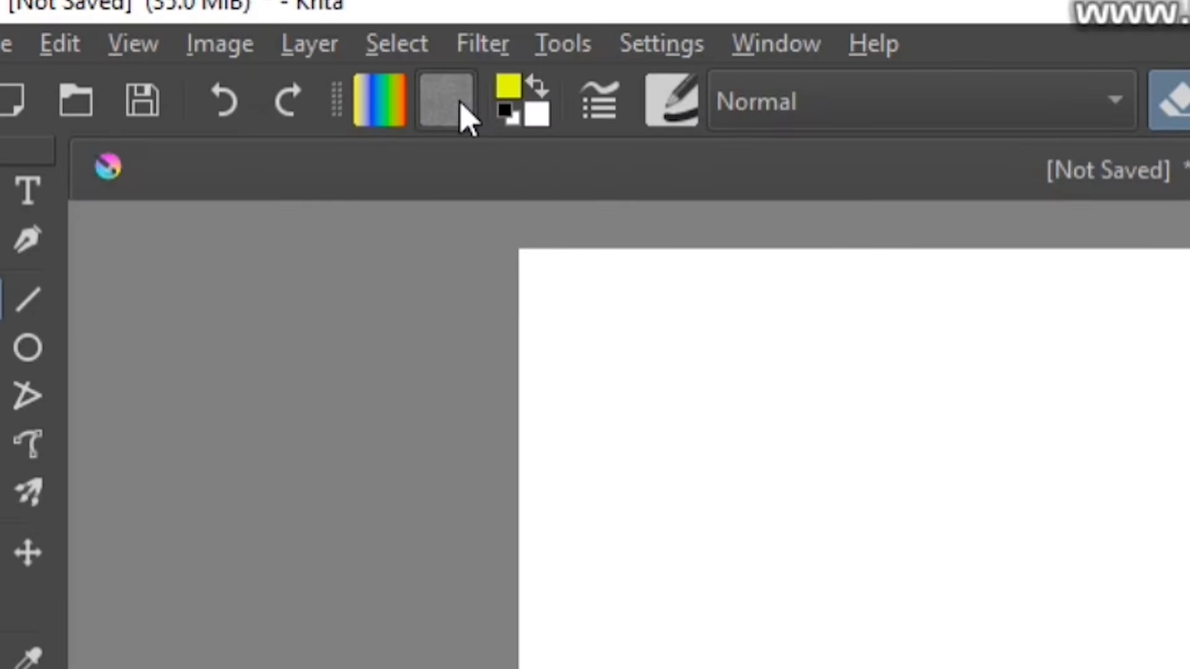
- Browse the Fill Patterns list and close it without choosing one
click(458, 107)
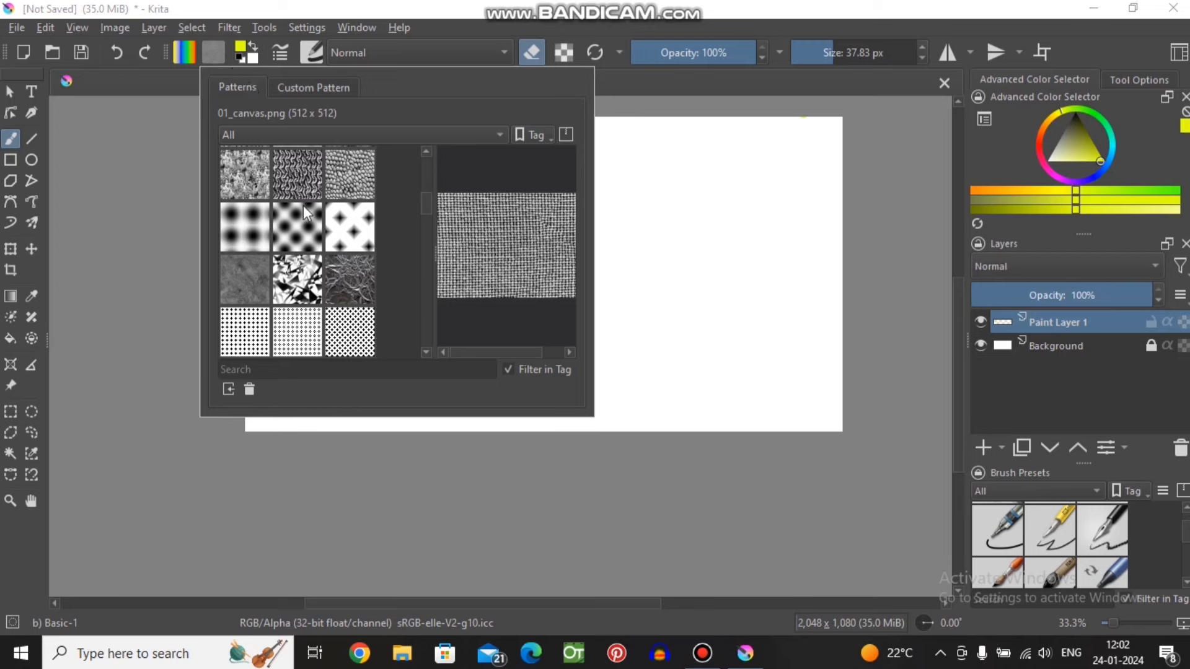
scroll(322, 223, up, 1)
scroll(326, 228, up, 2)
scroll(334, 222, up, 1)
scroll(340, 217, up, 1)
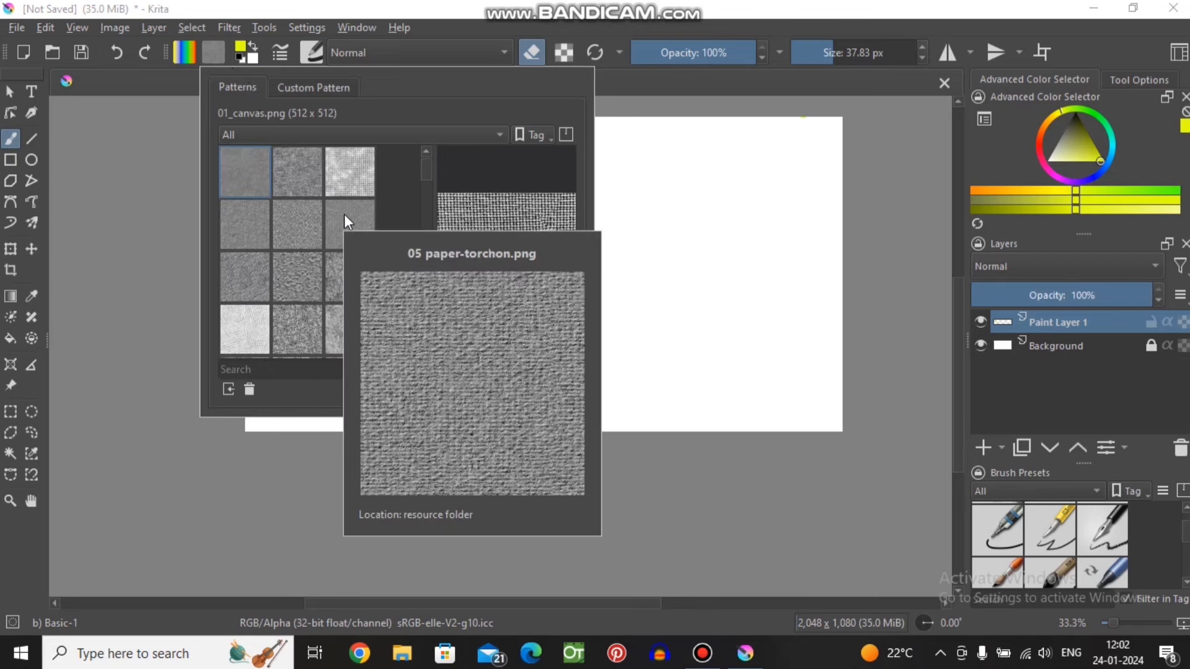
scroll(345, 216, down, 1)
scroll(344, 217, down, 1)
scroll(329, 212, down, 2)
scroll(318, 208, down, 1)
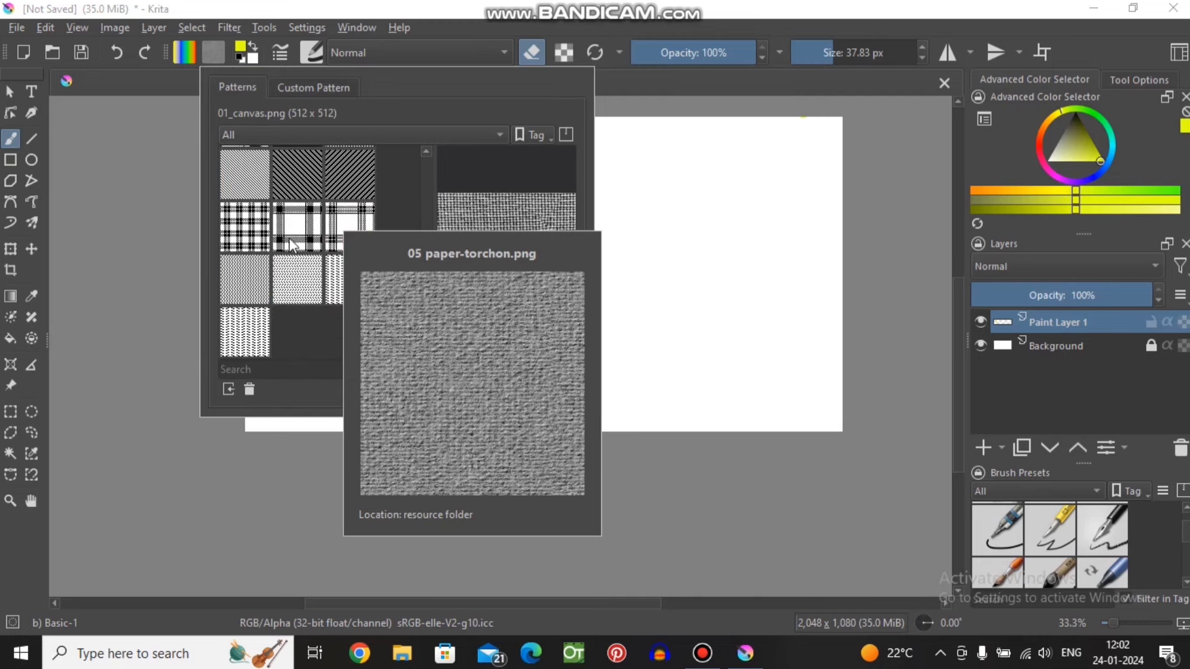
click(264, 65)
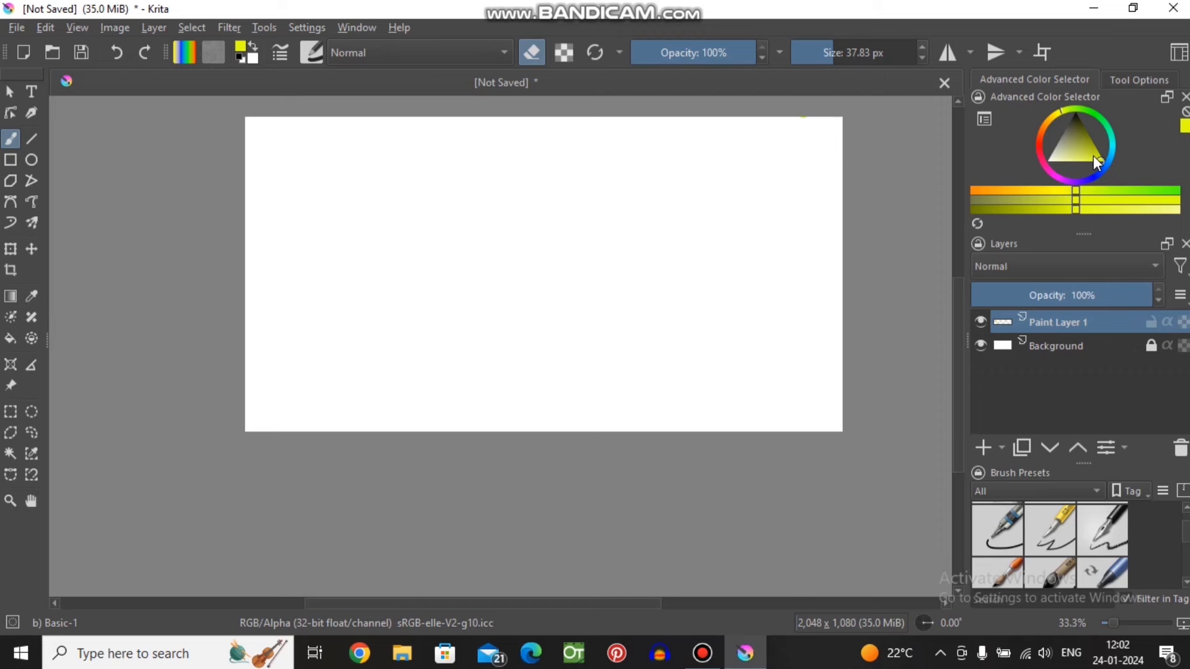
- Try yellow shades and a dark blue foreground, then reset colours to black and white
click(1107, 197)
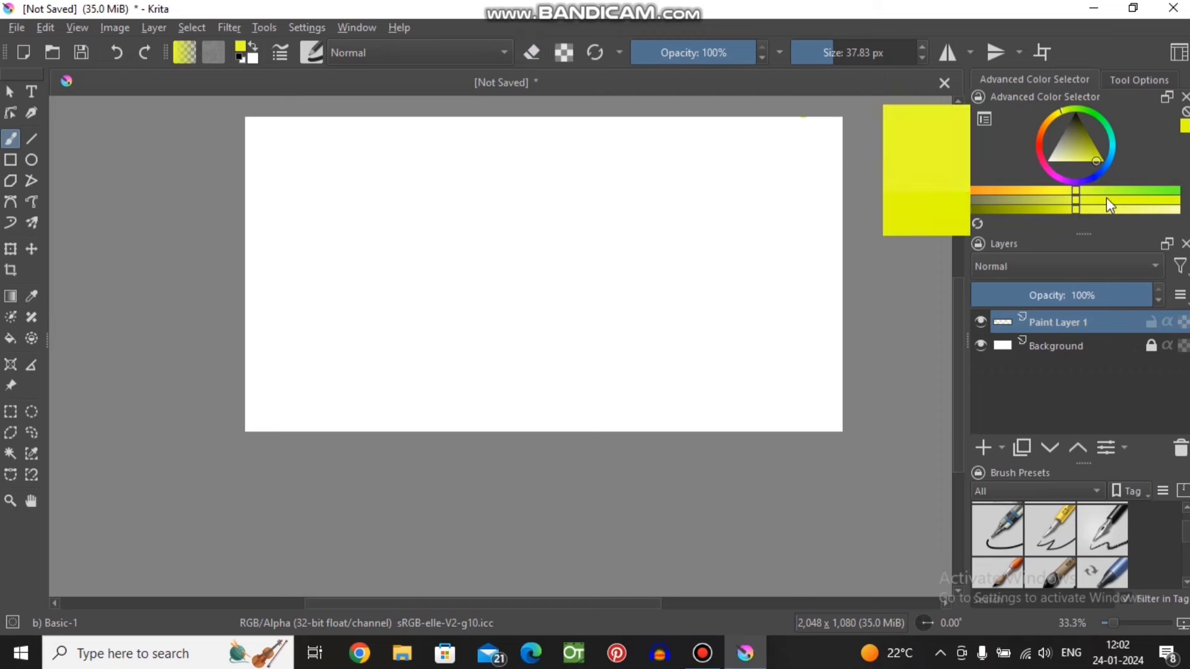
click(1117, 209)
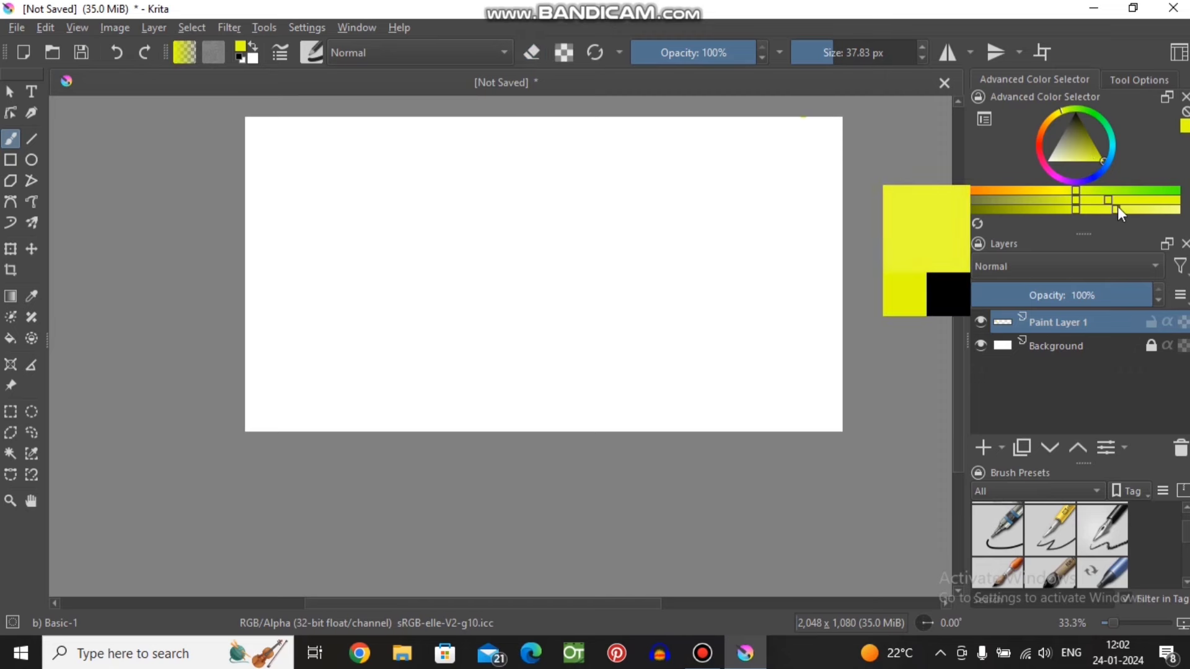
click(248, 54)
click(495, 167)
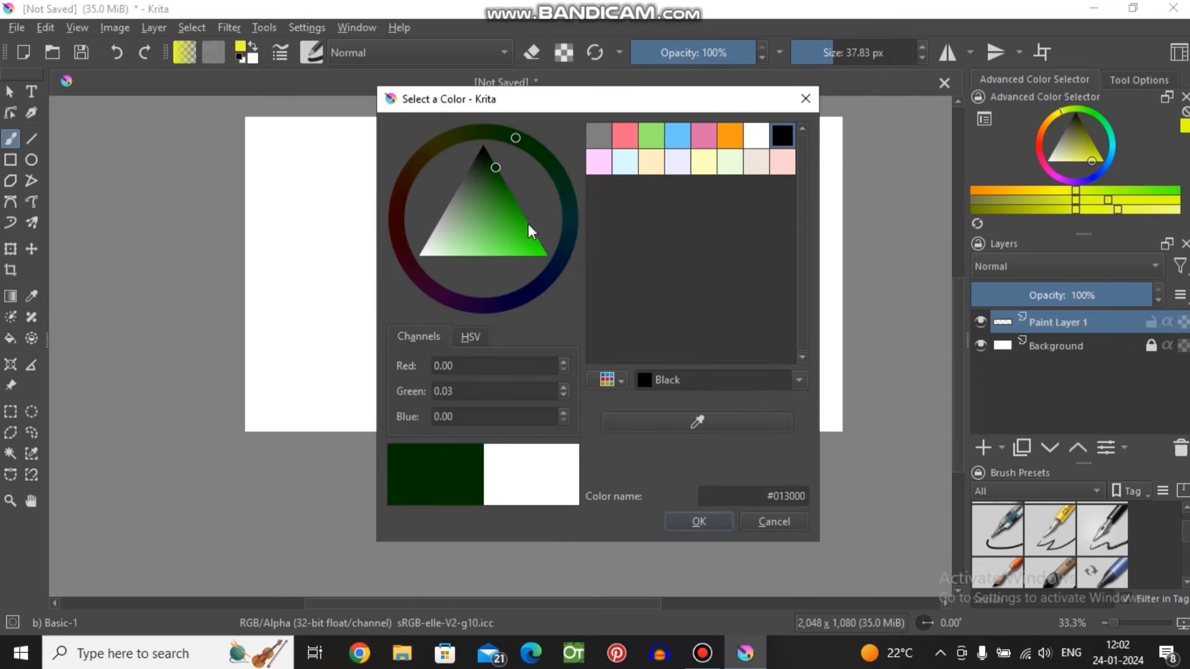
drag(553, 273, 629, 437)
click(695, 524)
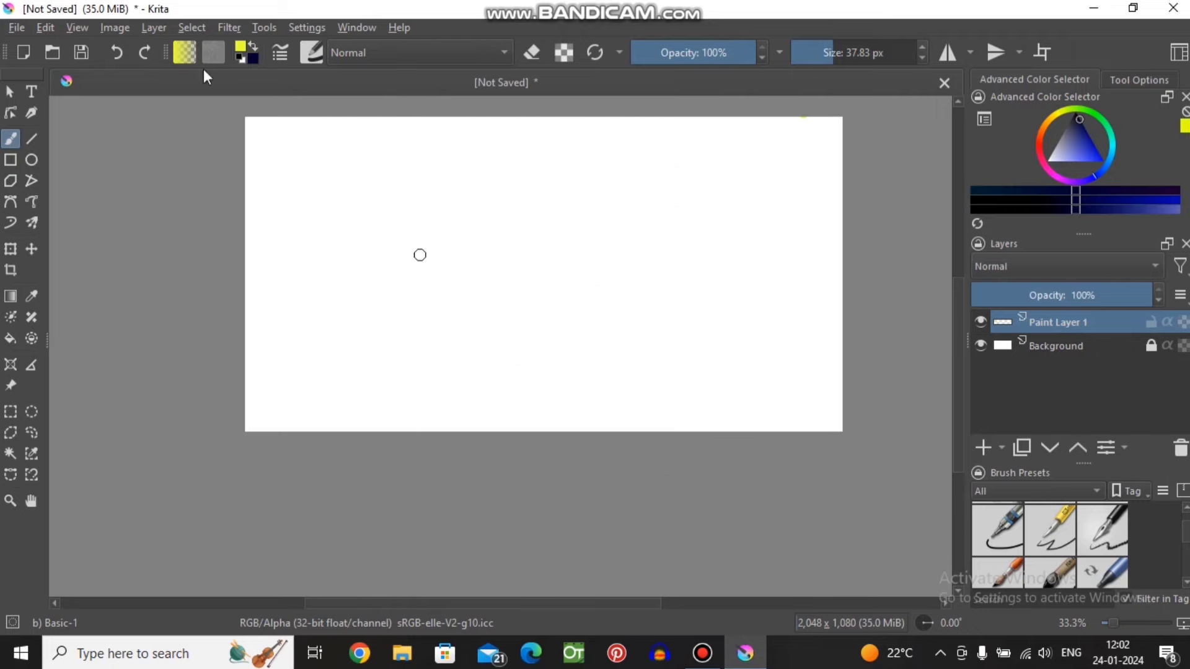
click(241, 59)
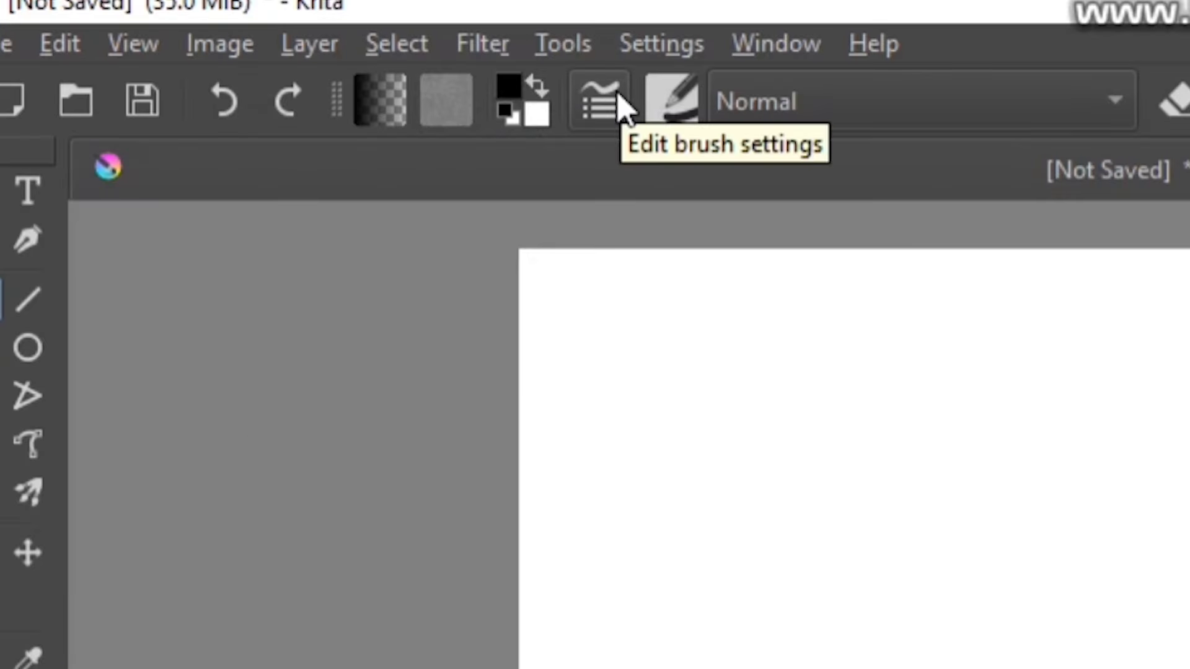
- Look at the brush settings editor, close it, and bring up the brush presets list
click(623, 105)
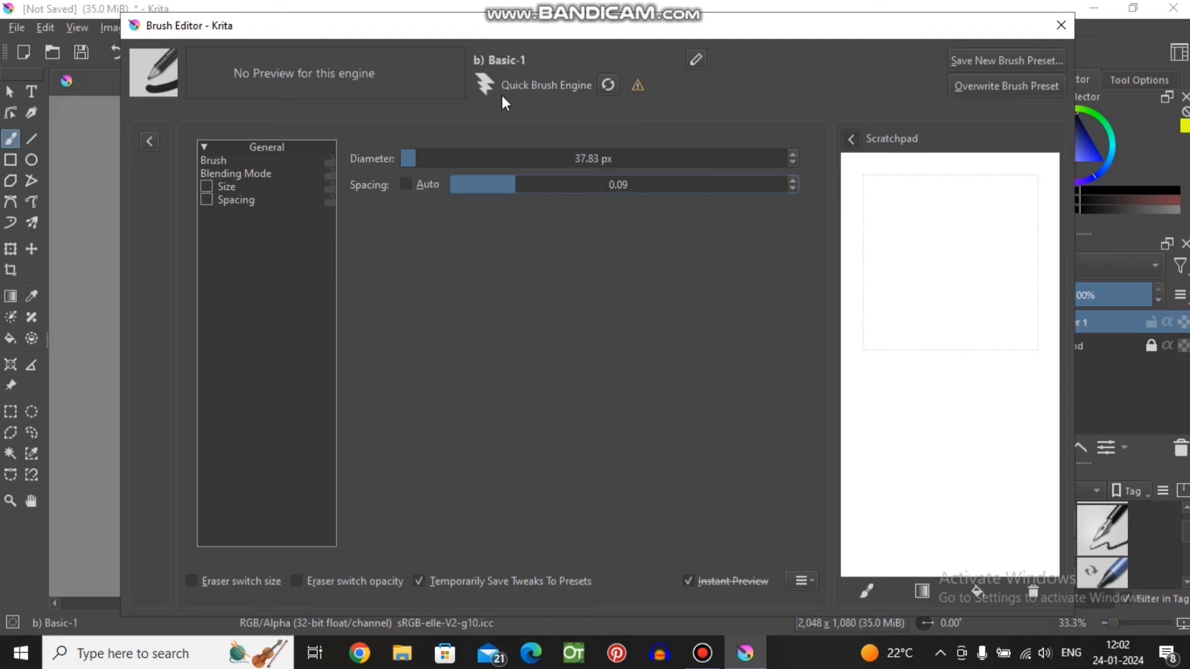
click(1063, 25)
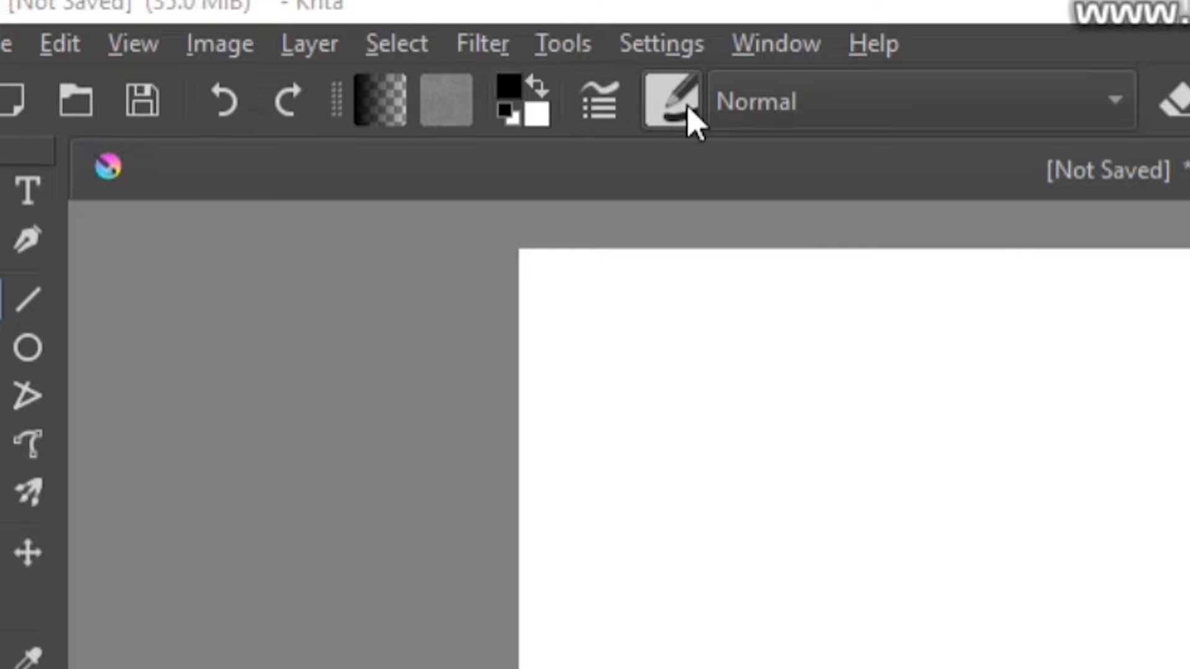
click(688, 109)
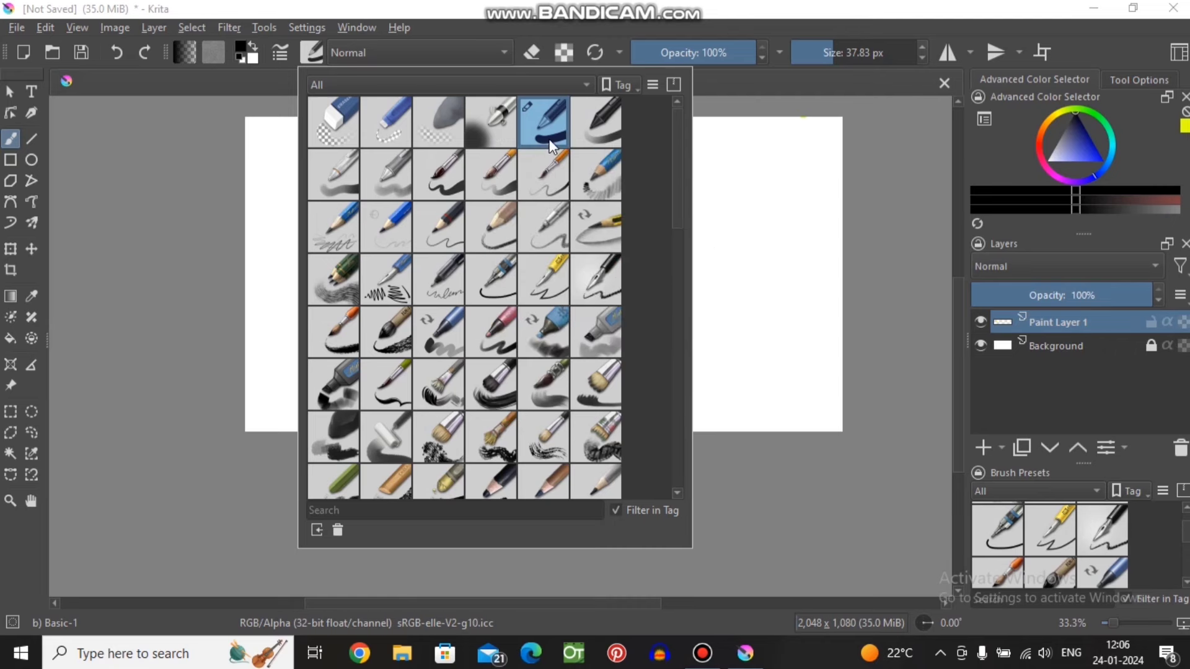
- Resize the brush, paint faint grey strokes at 36% opacity, then a black zigzag at 100%
click(742, 185)
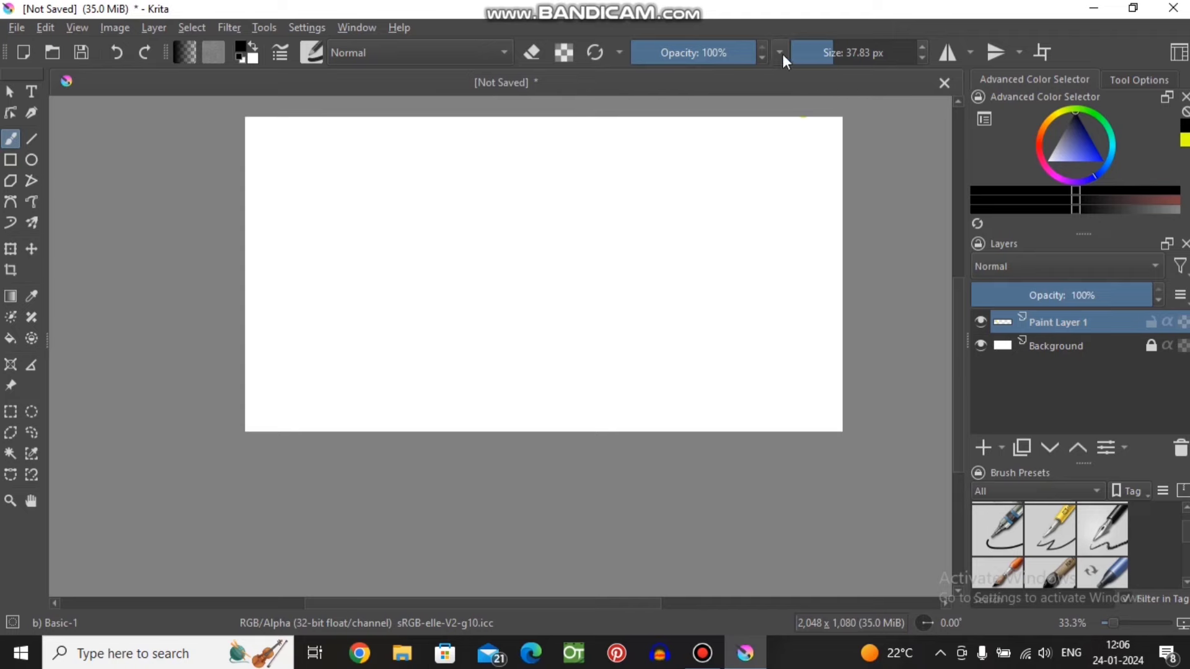
drag(818, 53, 799, 52)
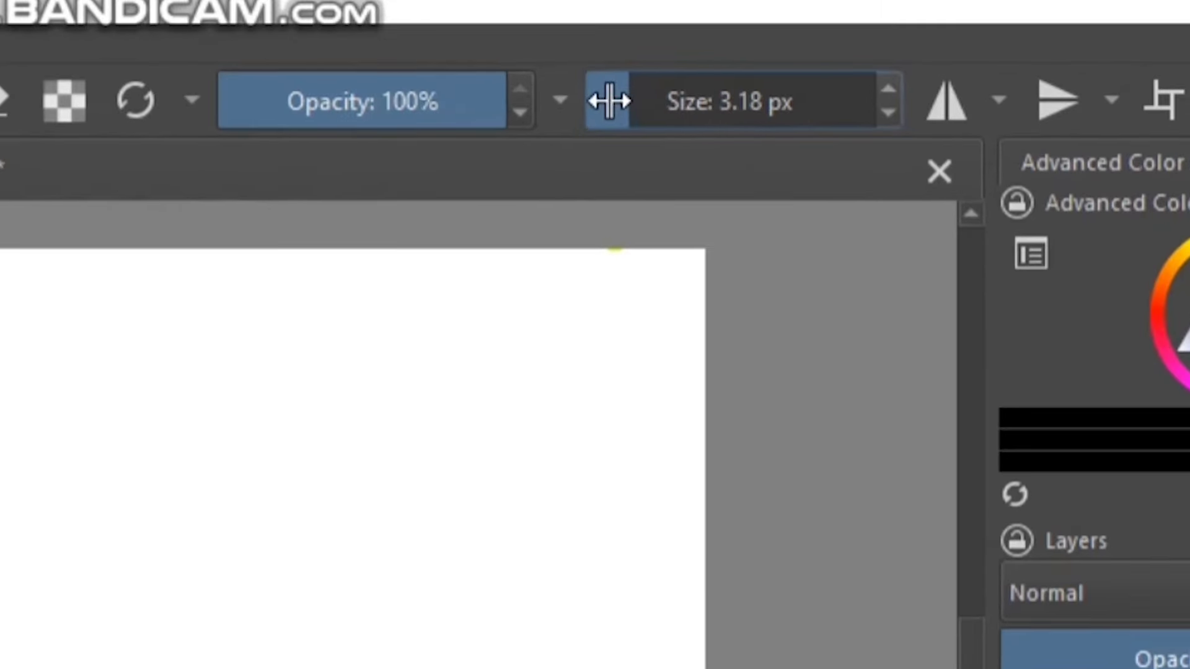
mouse_move(654, 112)
mouse_down()
mouse_move(664, 128)
mouse_move(624, 138)
mouse_up()
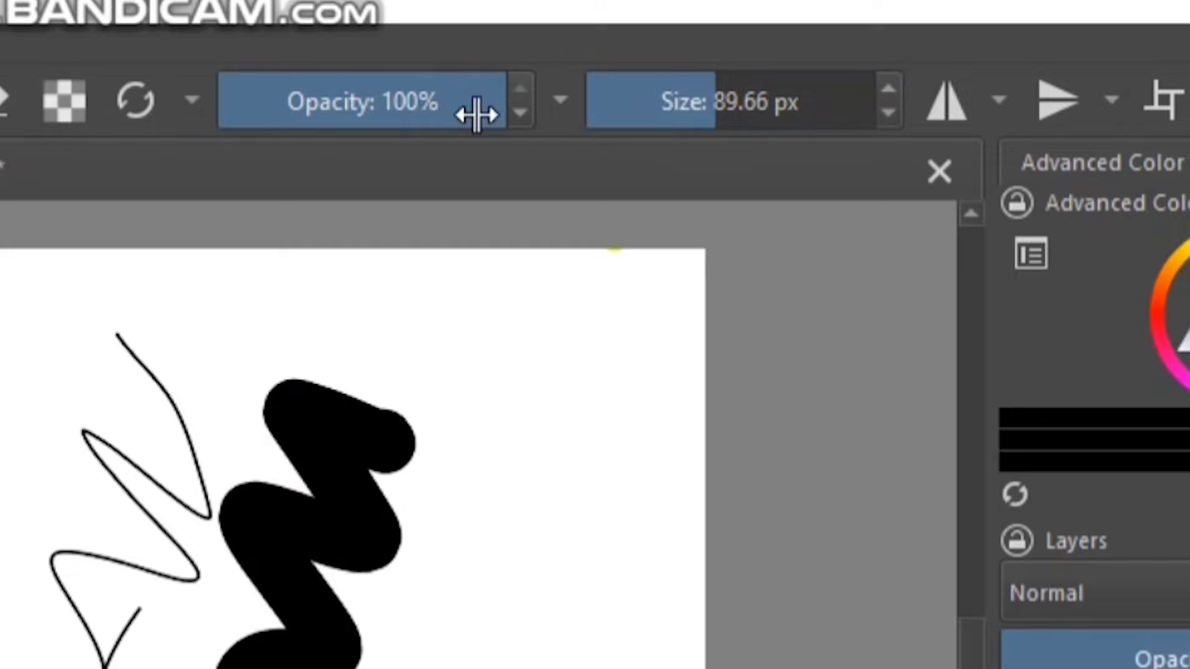
drag(547, 93, 391, 93)
drag(465, 161, 611, 186)
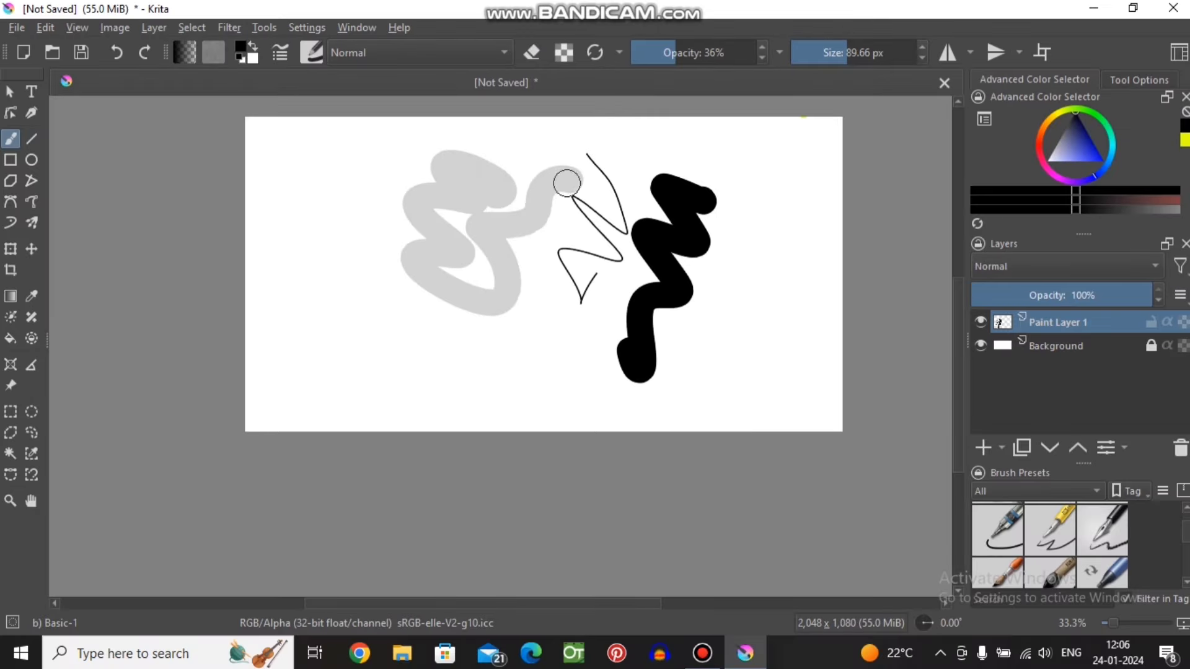
mouse_move(526, 165)
mouse_down()
mouse_move(486, 265)
mouse_move(369, 221)
mouse_move(588, 121)
mouse_up()
click(694, 55)
drag(695, 55, 756, 54)
mouse_move(694, 148)
mouse_down()
mouse_move(366, 176)
mouse_move(320, 261)
mouse_move(385, 359)
mouse_move(354, 314)
mouse_up()
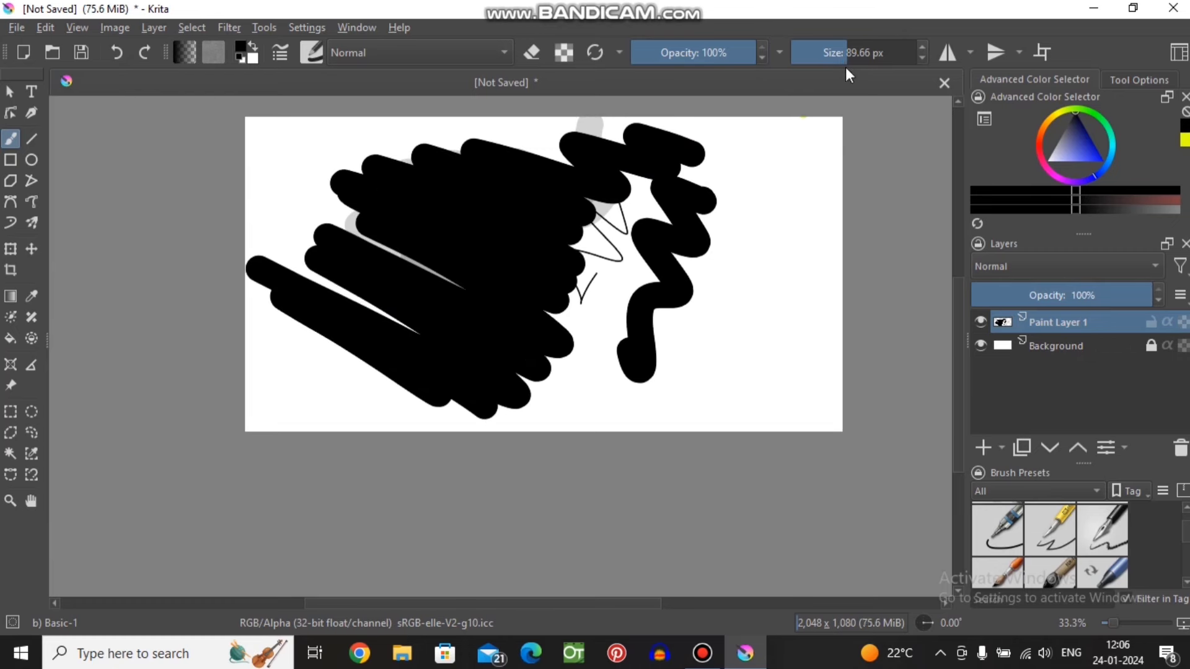
- Switch to the Basic-2 Opacity brush and paint a light grey wave and a darker loop
click(314, 50)
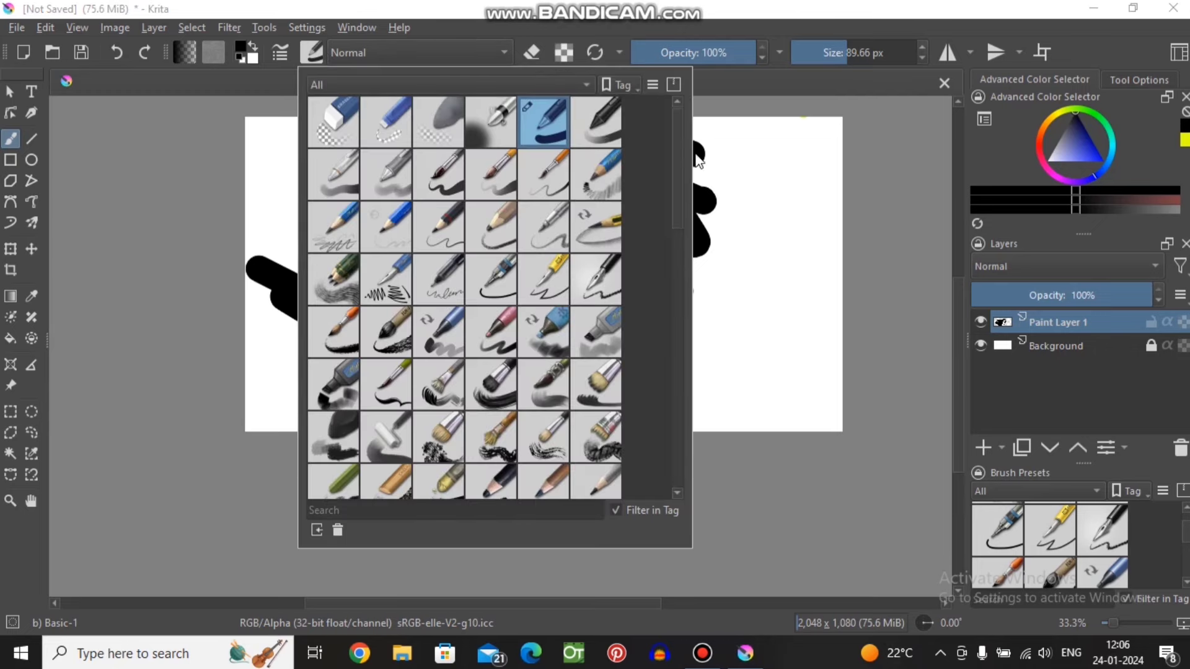
click(601, 128)
click(314, 52)
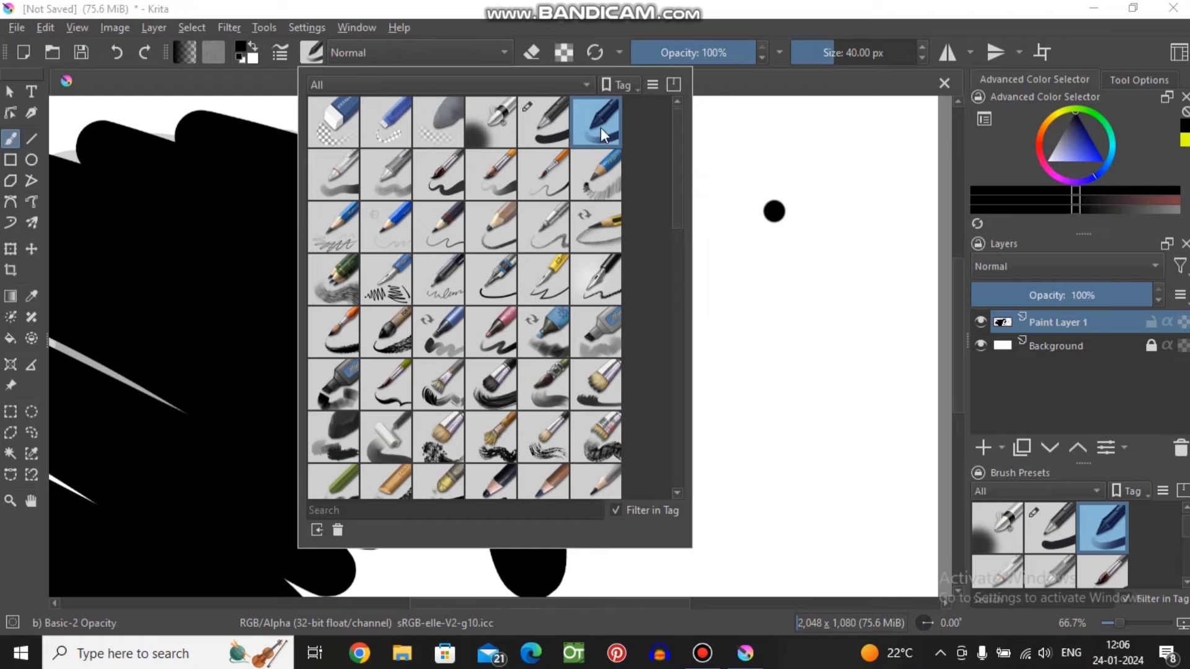
click(752, 136)
scroll(809, 137, down, 2)
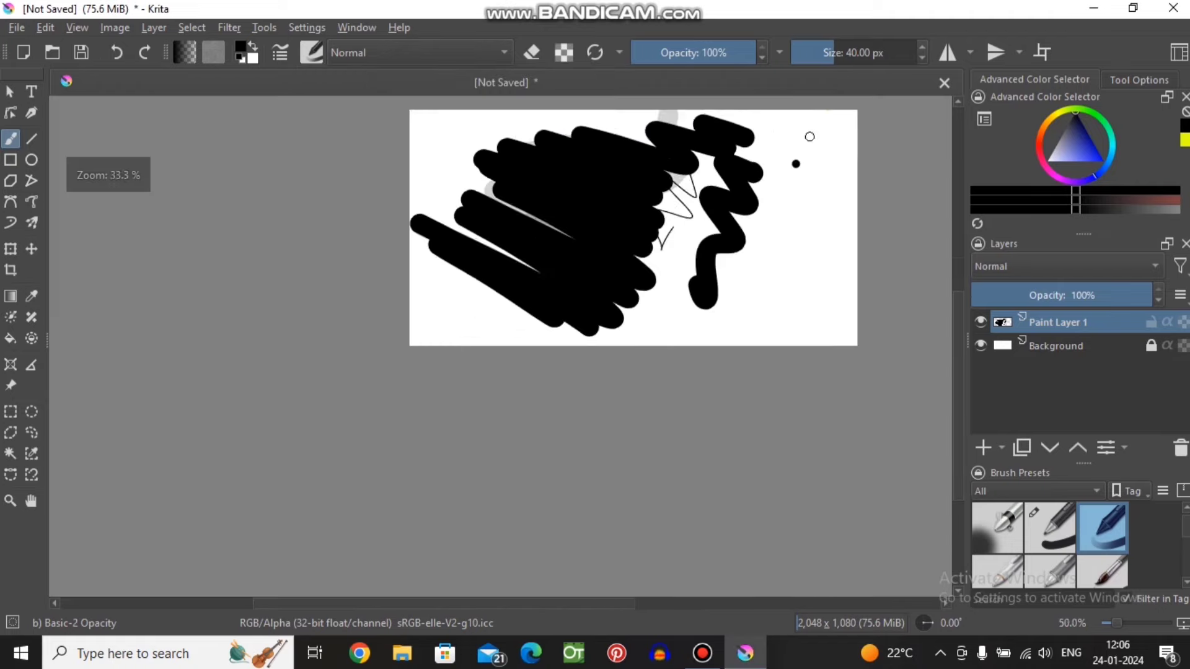
scroll(811, 138, up, 2)
mouse_move(821, 139)
mouse_down()
mouse_move(819, 205)
mouse_move(688, 264)
mouse_move(676, 248)
mouse_move(699, 340)
mouse_move(802, 258)
mouse_move(788, 320)
mouse_up()
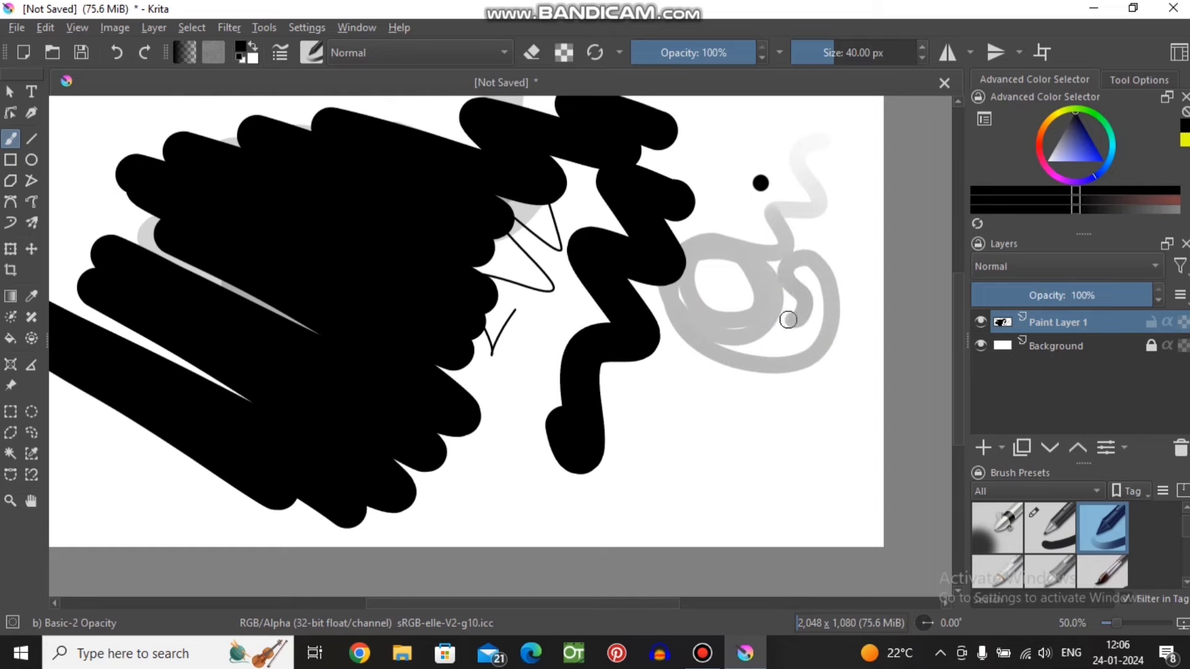
mouse_move(772, 207)
mouse_down()
mouse_move(673, 239)
mouse_move(743, 292)
mouse_move(745, 377)
mouse_move(620, 372)
mouse_move(680, 430)
mouse_move(770, 415)
mouse_move(702, 444)
mouse_up()
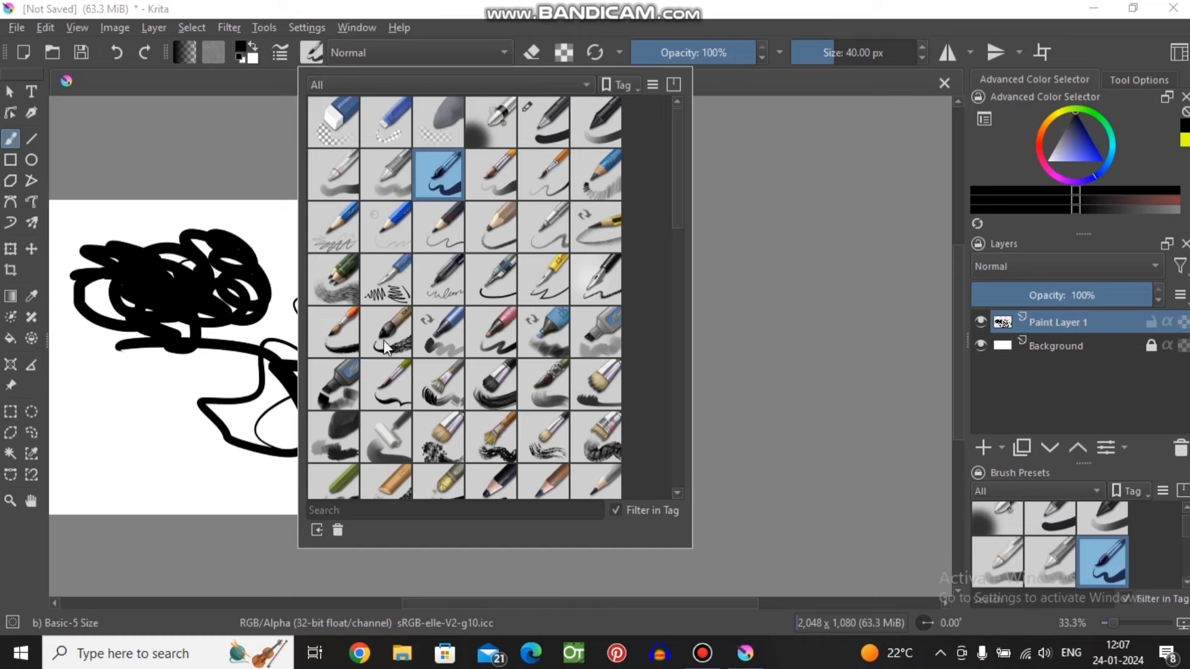
- Paint a Dry Bristles smudge stroke at the lower left of the canvas
scroll(493, 334, down, 3)
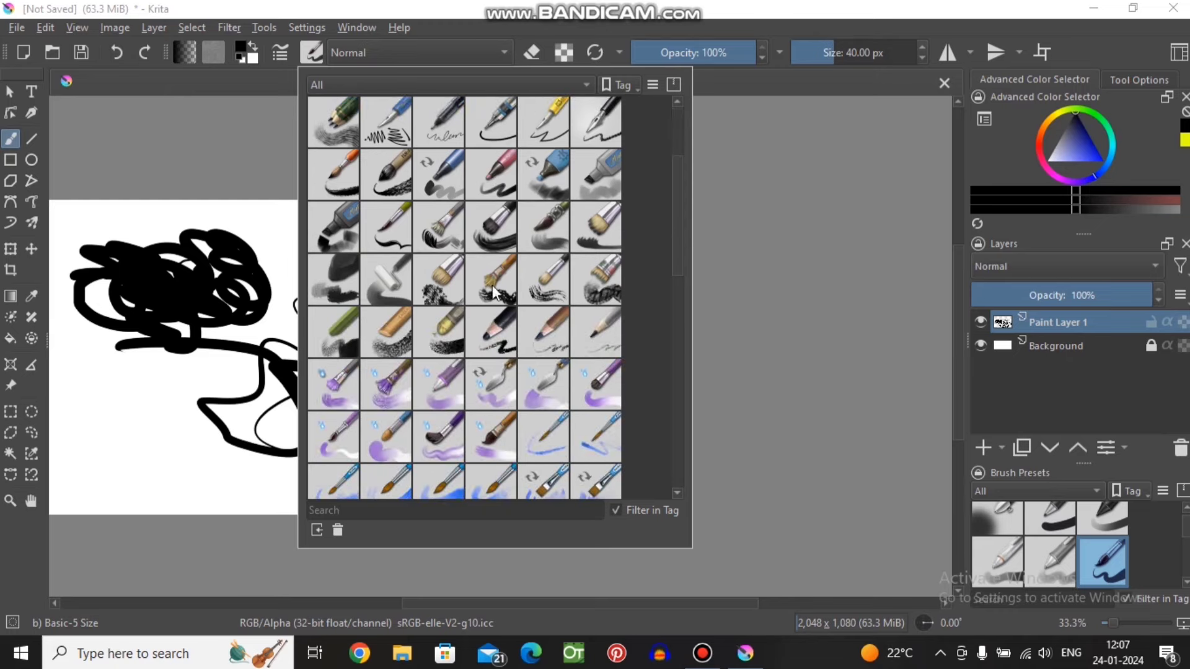
click(463, 281)
click(192, 372)
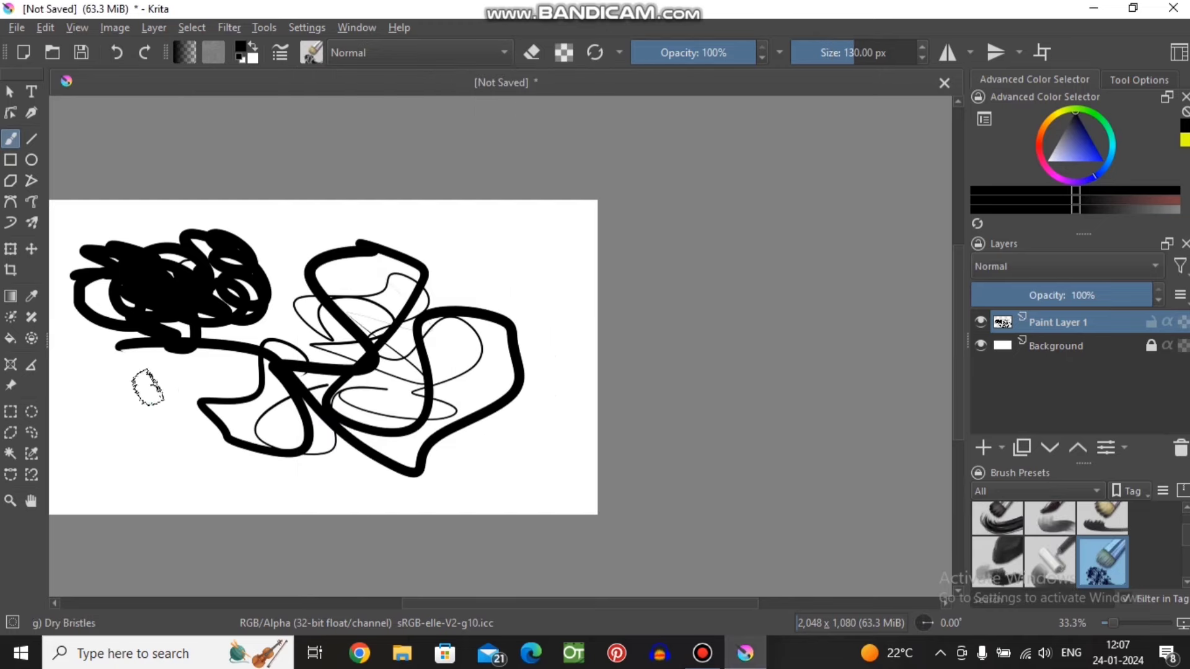
mouse_move(147, 385)
mouse_down()
mouse_move(130, 397)
mouse_move(214, 412)
mouse_move(158, 387)
mouse_move(80, 409)
mouse_move(261, 379)
mouse_up()
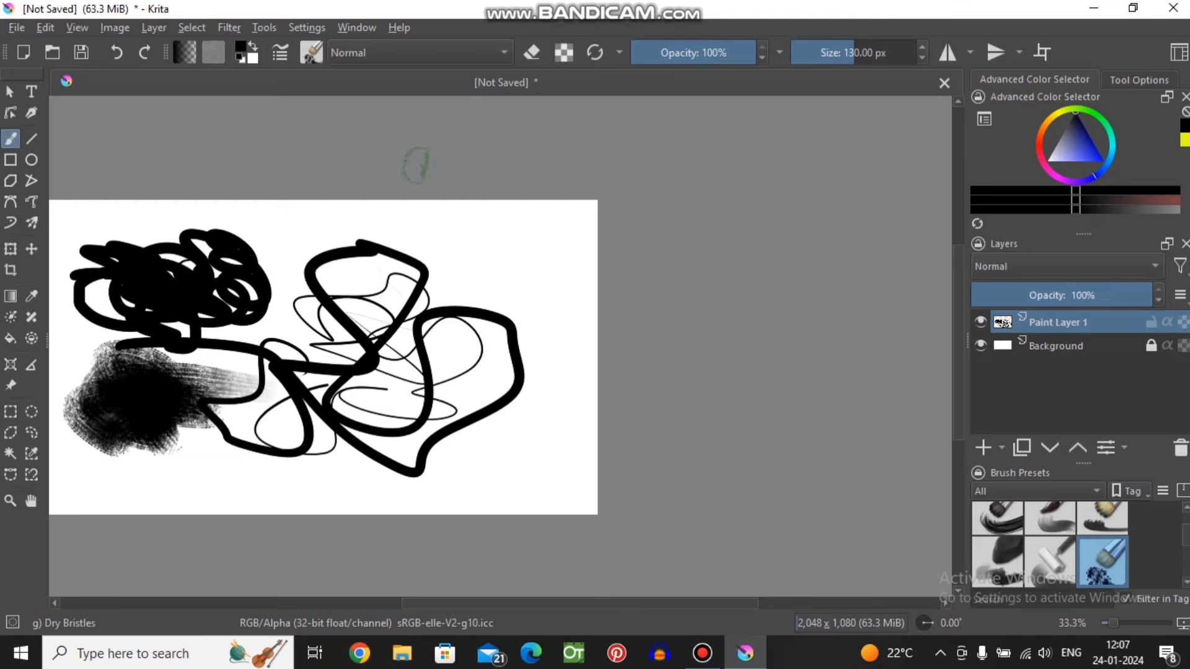
- Paint a grey wash down the middle with the Watercolor Texture brush
click(311, 52)
scroll(435, 281, down, 3)
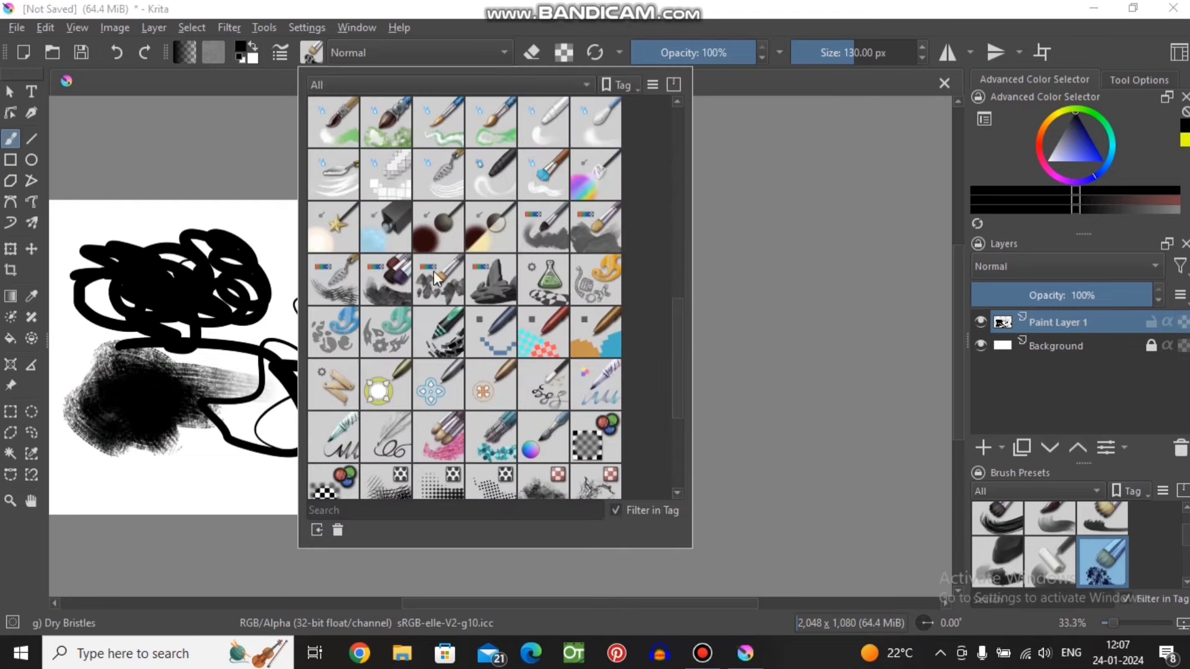
click(397, 131)
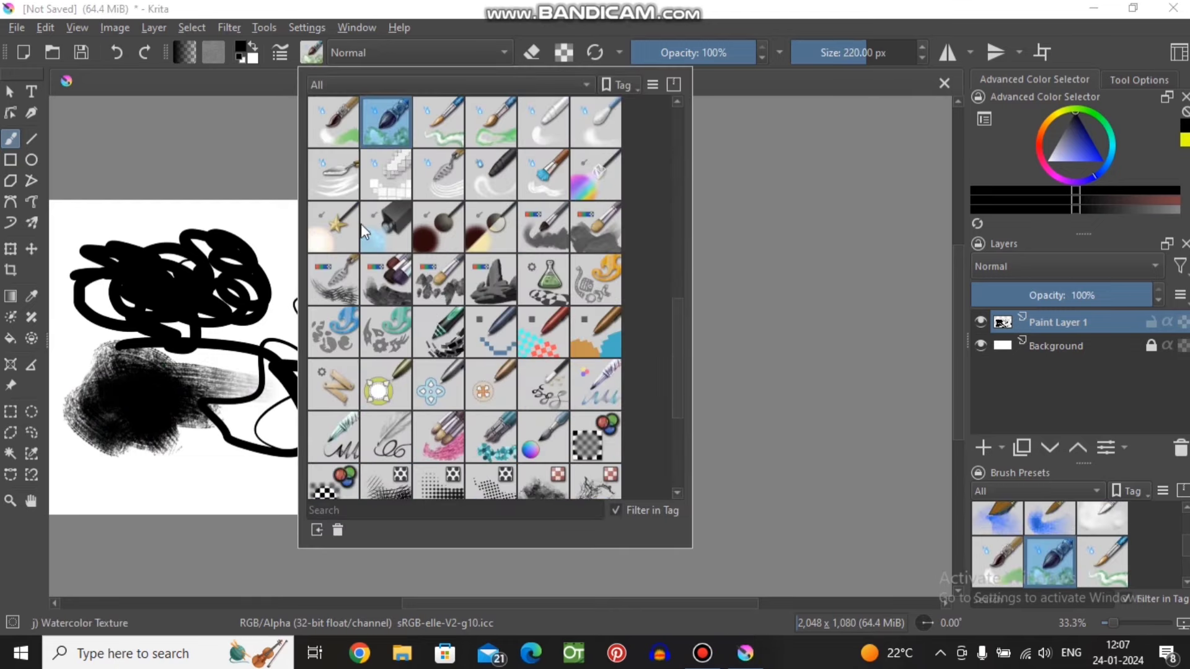
click(235, 303)
mouse_move(251, 239)
mouse_down()
mouse_move(403, 272)
mouse_move(269, 365)
mouse_move(298, 224)
mouse_move(285, 372)
mouse_up()
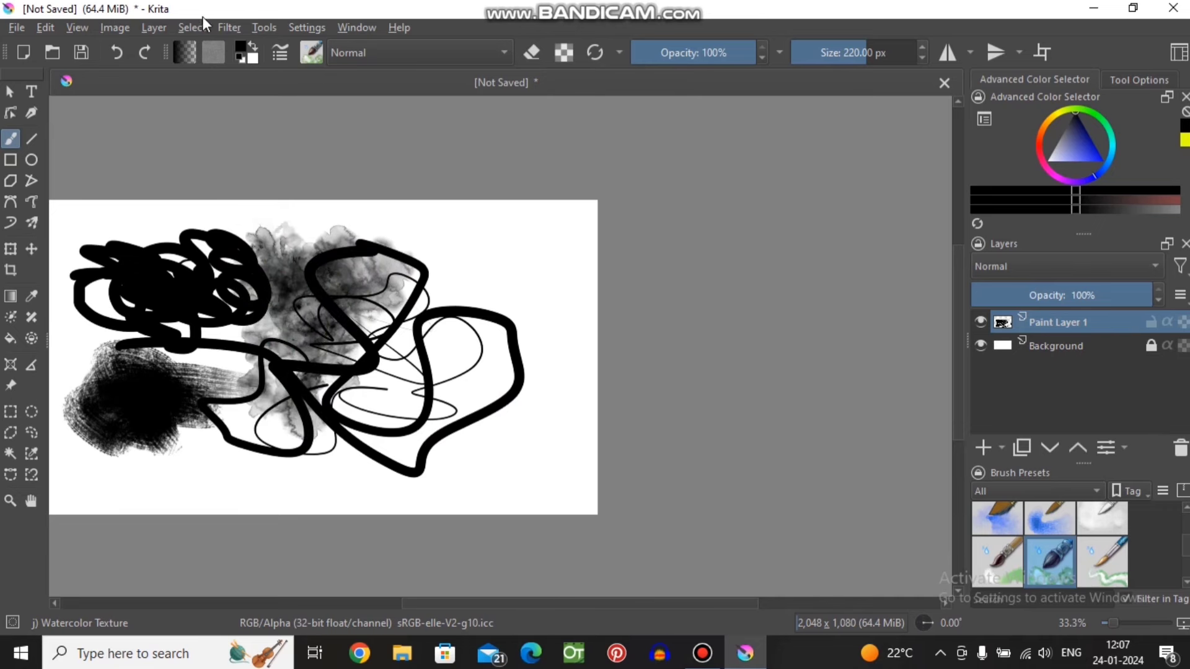
- Paint halftone strokes at the right with the Screentone Pressure brush
click(311, 58)
scroll(446, 328, down, 5)
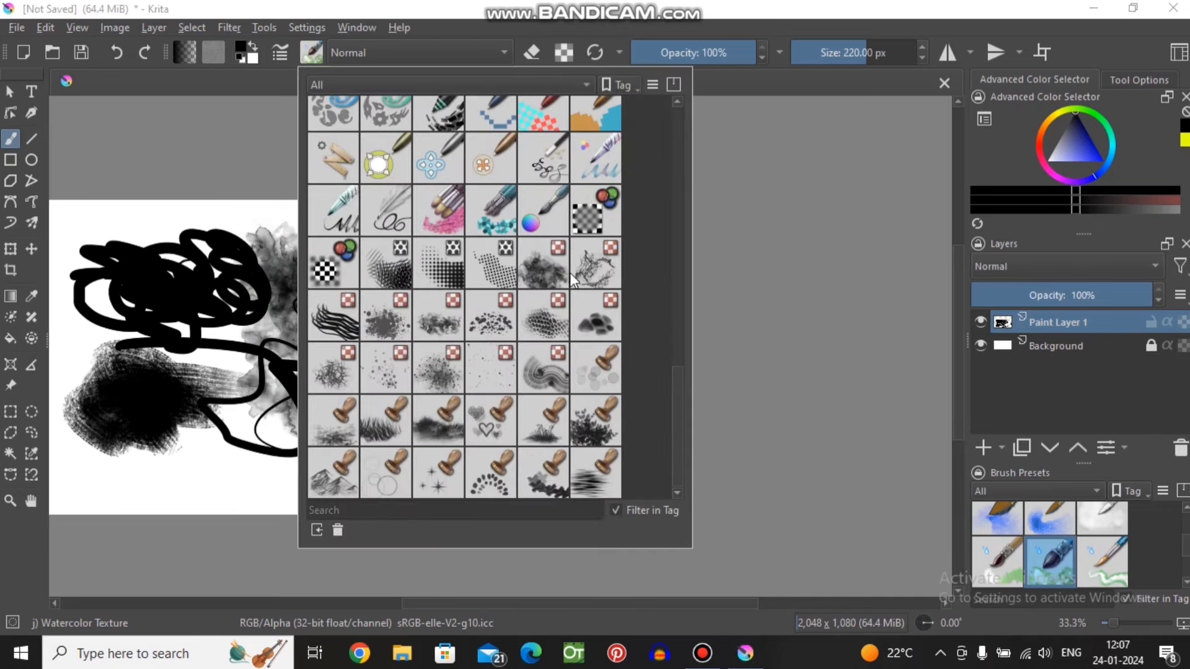
click(559, 306)
mouse_move(480, 248)
mouse_down()
mouse_move(533, 260)
mouse_move(514, 337)
mouse_move(484, 384)
mouse_move(526, 255)
mouse_move(434, 322)
mouse_move(490, 267)
mouse_move(421, 261)
mouse_move(455, 232)
mouse_move(524, 232)
mouse_up()
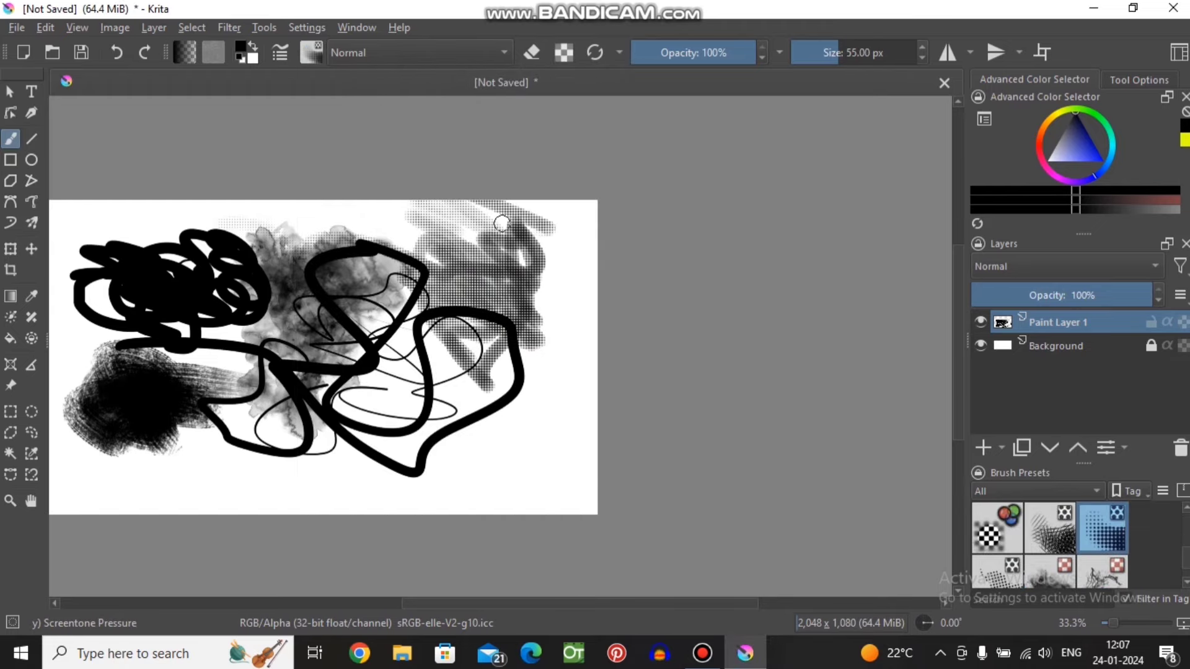
scroll(522, 236, down, 3)
scroll(377, 244, up, 2)
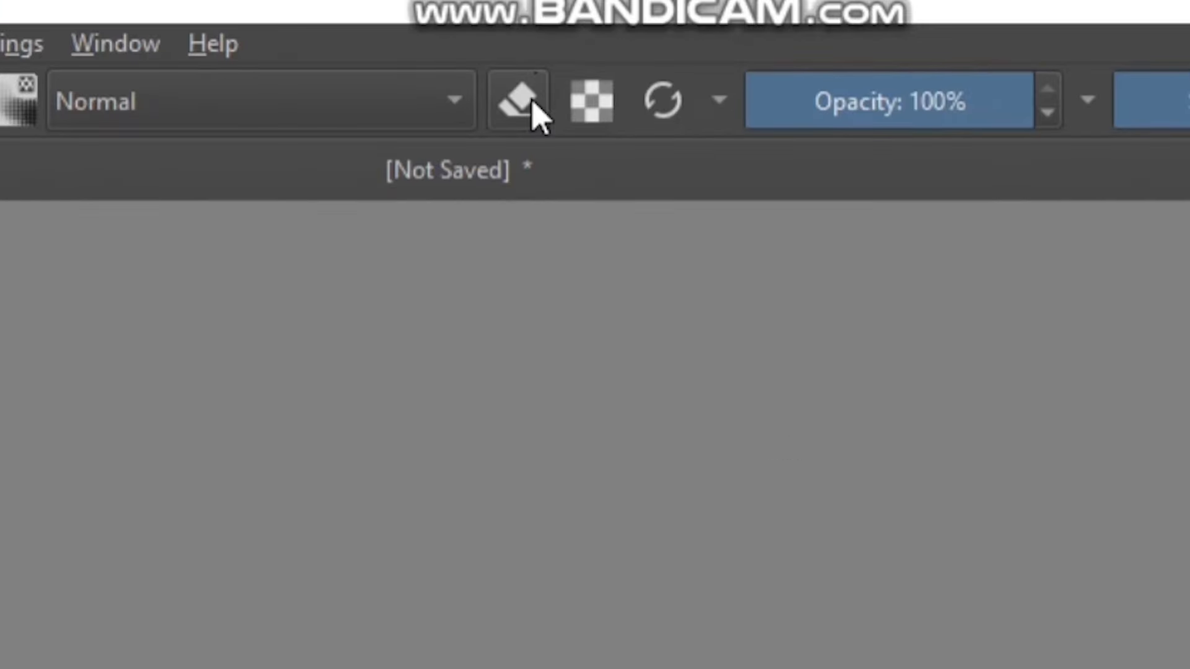
- Turn on eraser mode and erase a patch of scribbles with Screentone Pressure
click(533, 55)
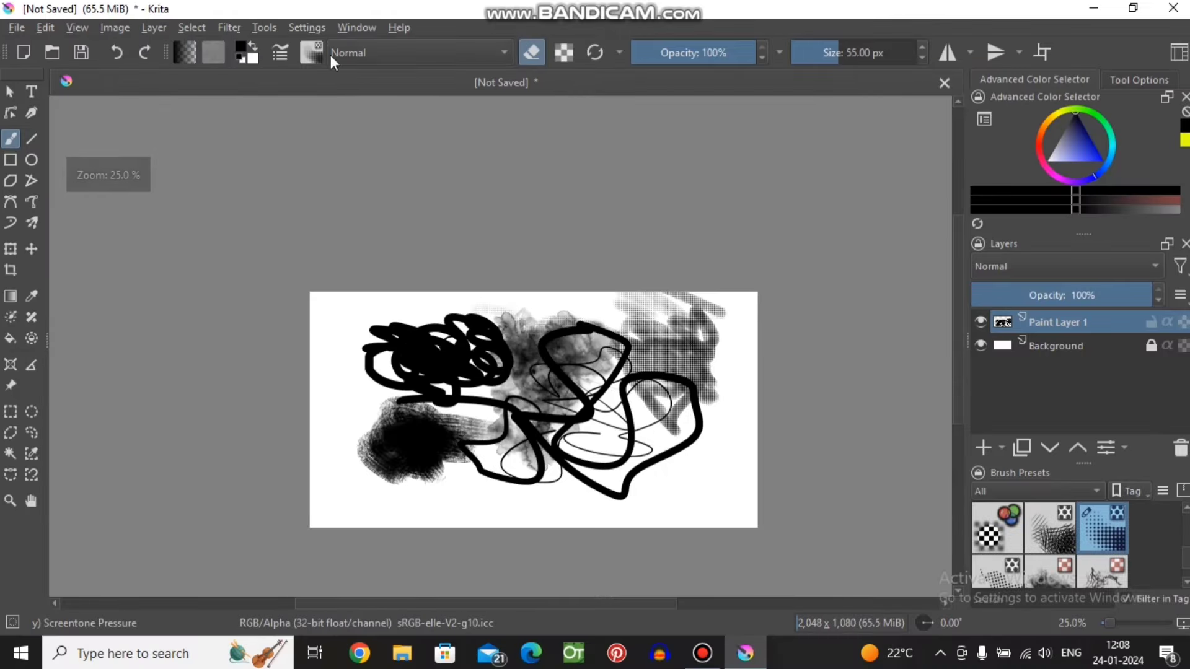
click(308, 51)
scroll(407, 195, up, 5)
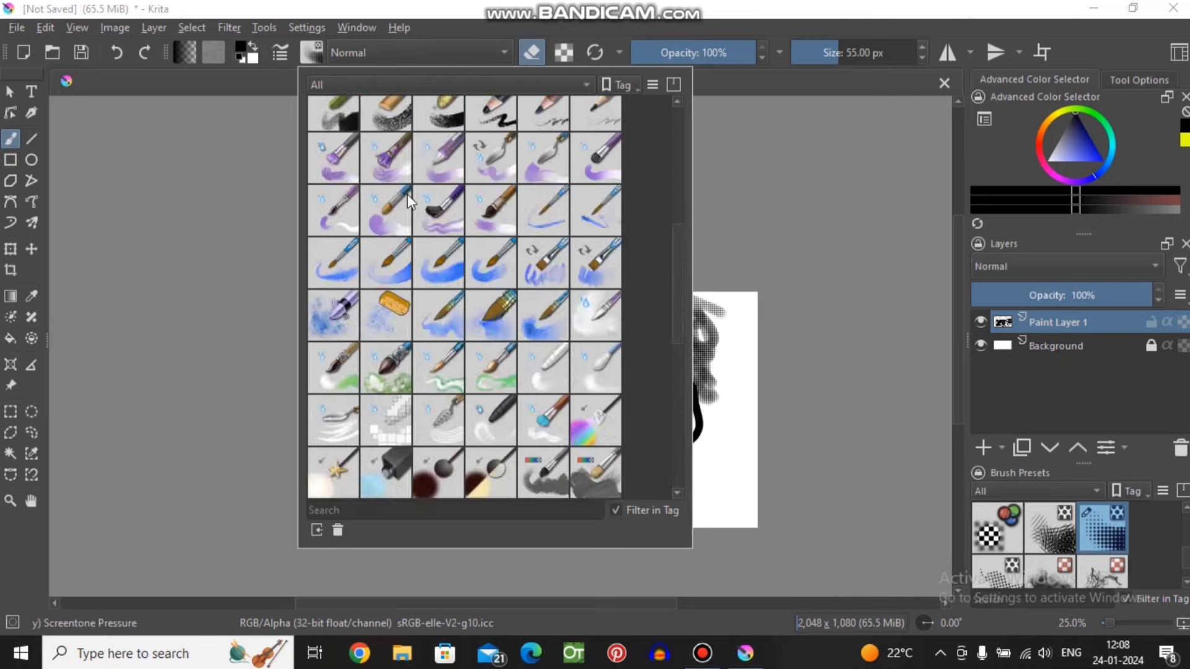
scroll(498, 233, up, 3)
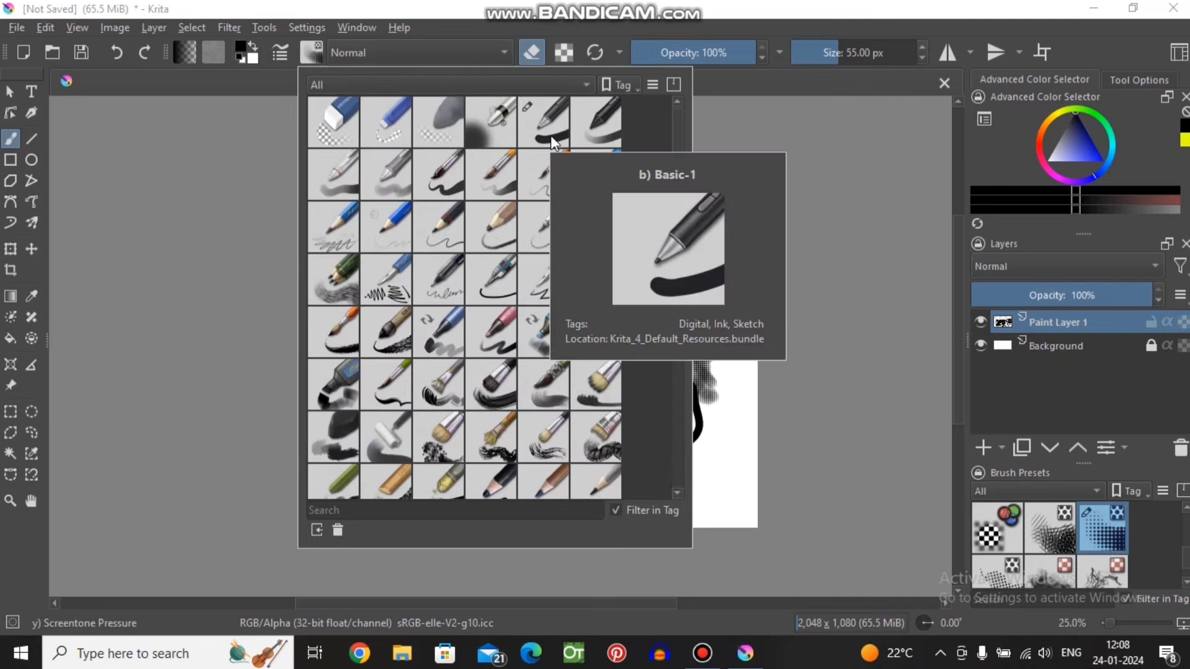
click(551, 137)
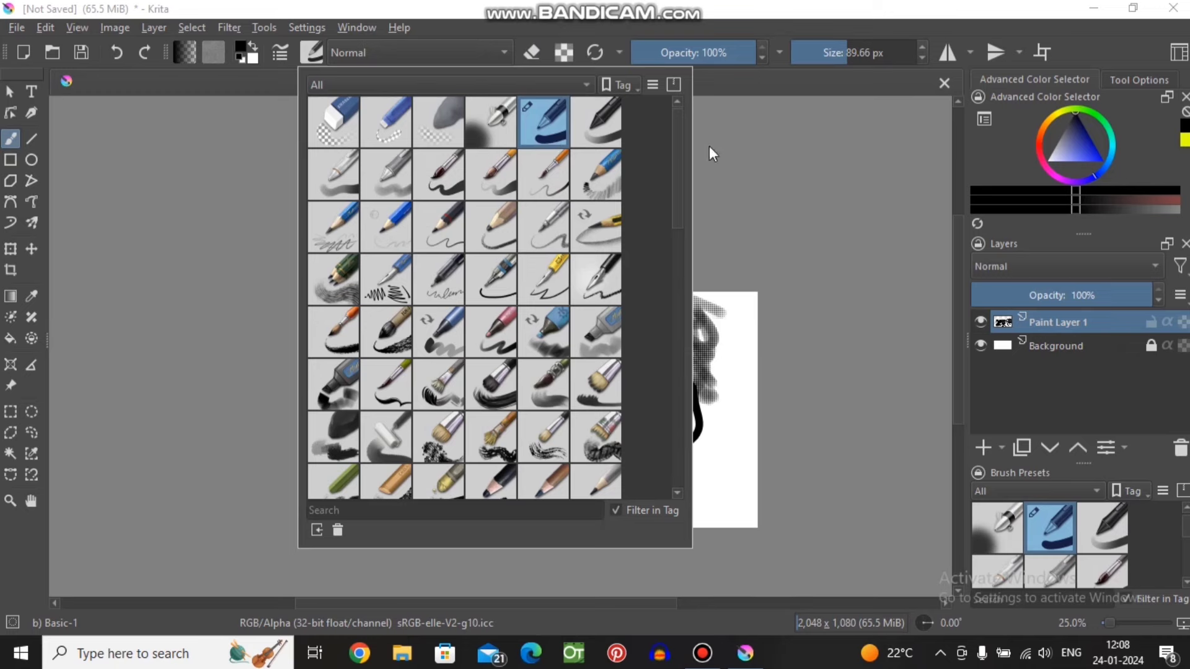
click(824, 182)
scroll(433, 347, up, 3)
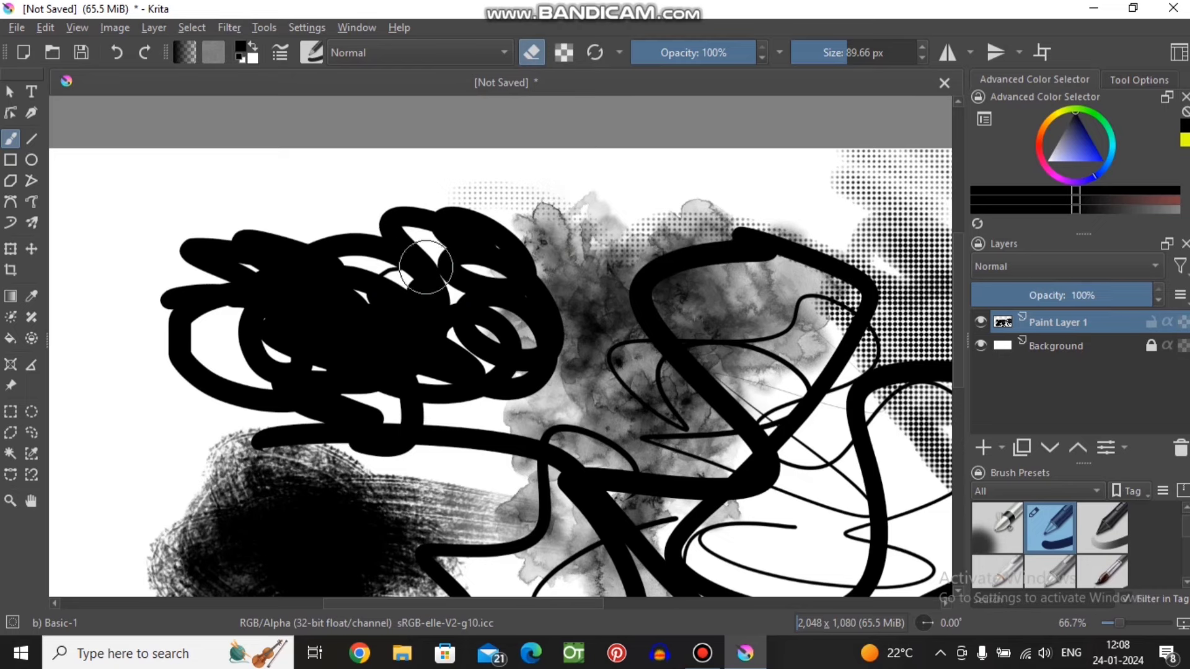
key(F6)
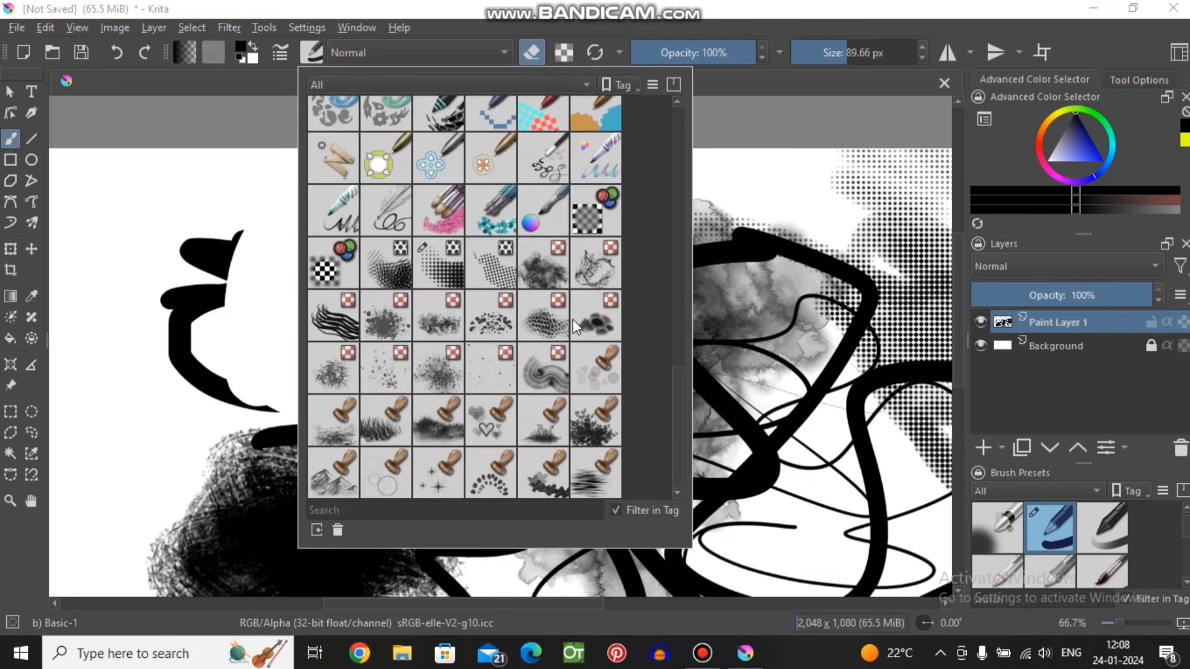
click(428, 264)
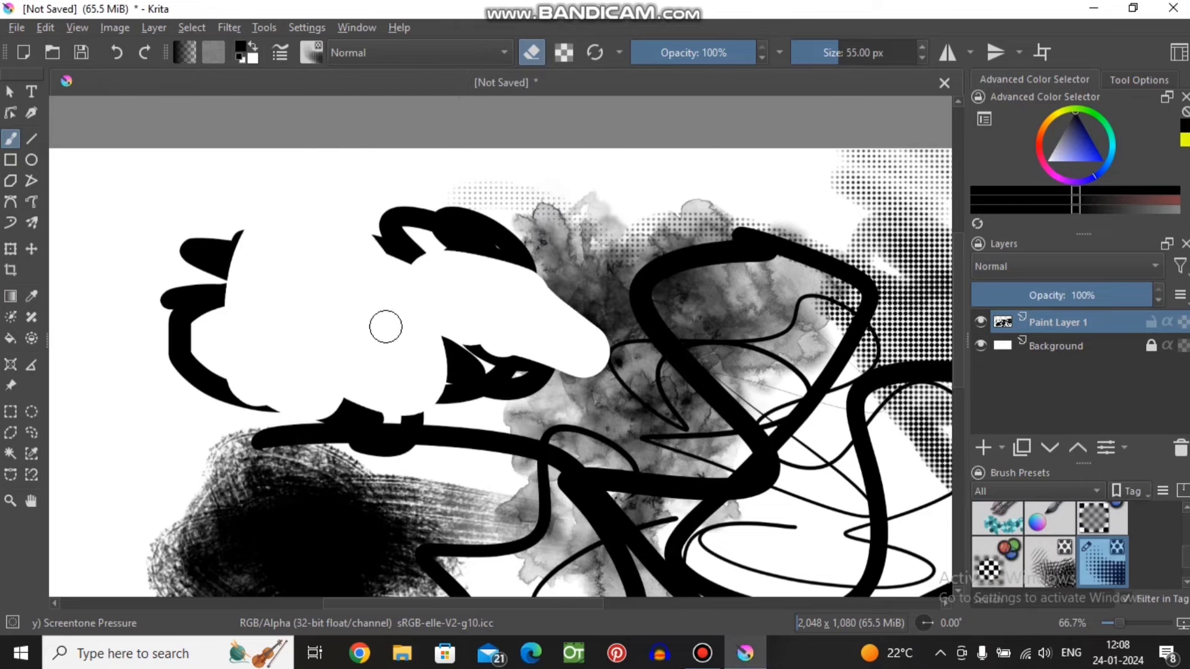
mouse_move(371, 463)
mouse_down()
mouse_move(310, 479)
mouse_move(199, 473)
mouse_move(351, 504)
mouse_move(374, 454)
mouse_move(293, 483)
mouse_move(348, 576)
mouse_move(385, 502)
mouse_move(587, 515)
mouse_up()
- Set the brush size to 17.33 px and enable horizontal mirror painting
scroll(664, 402, down, 4)
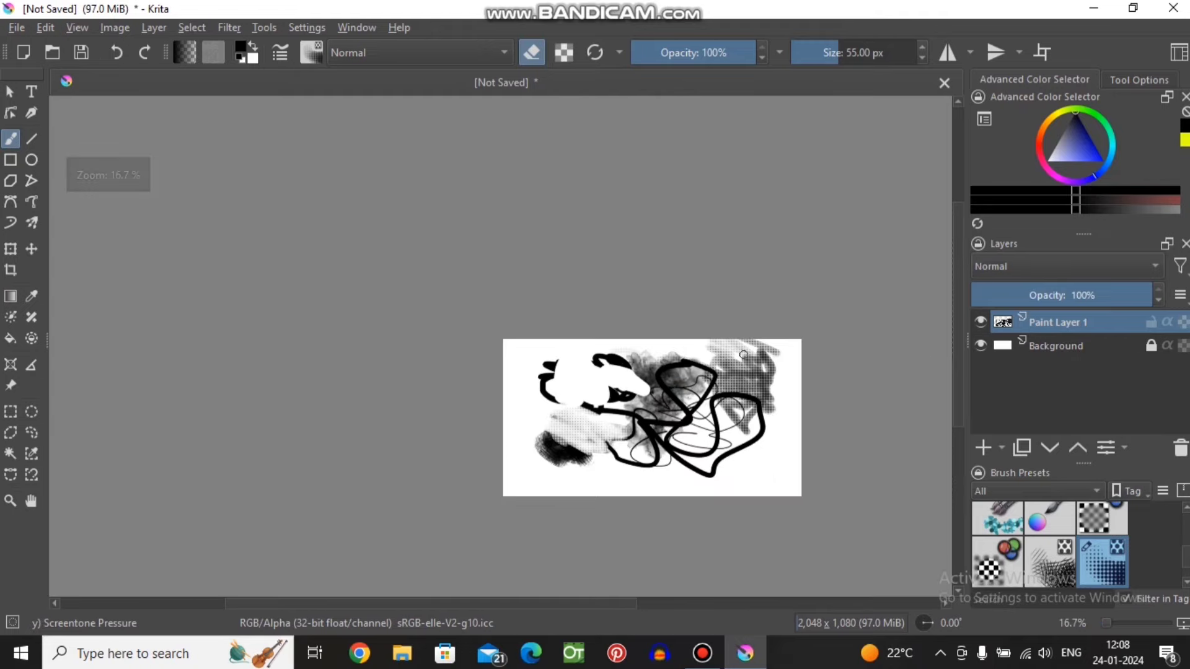
mouse_move(744, 54)
mouse_down()
mouse_move(720, 75)
mouse_move(760, 59)
mouse_up()
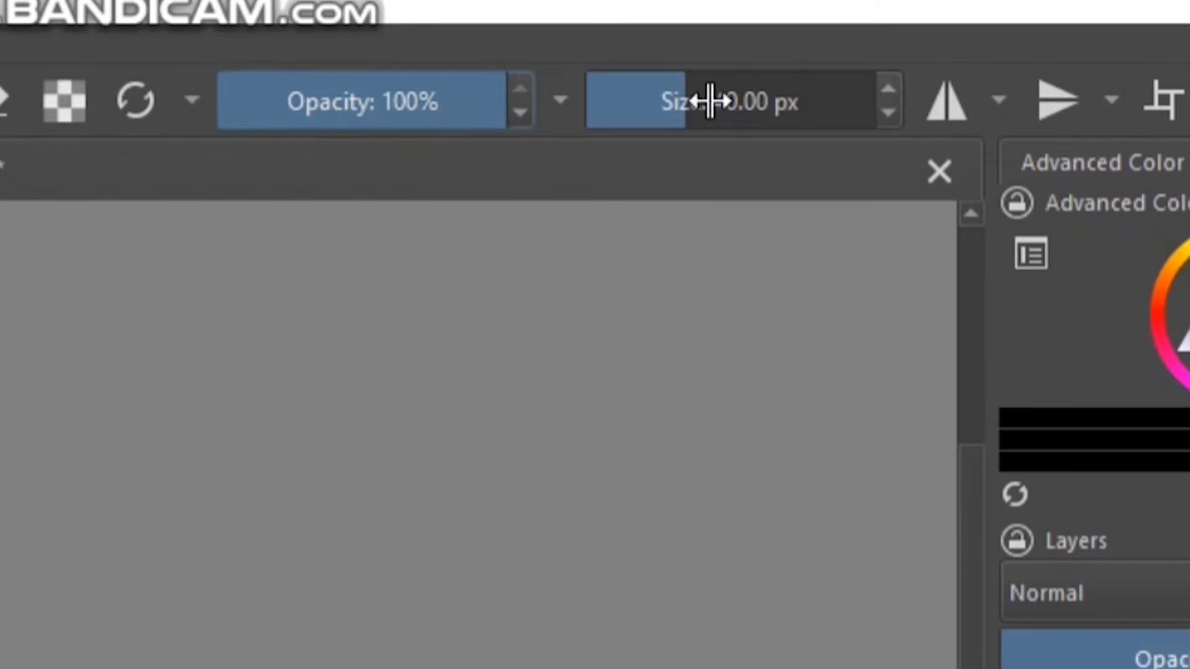
mouse_move(843, 53)
mouse_down()
mouse_move(876, 66)
mouse_move(820, 74)
mouse_up()
drag(659, 149, 683, 149)
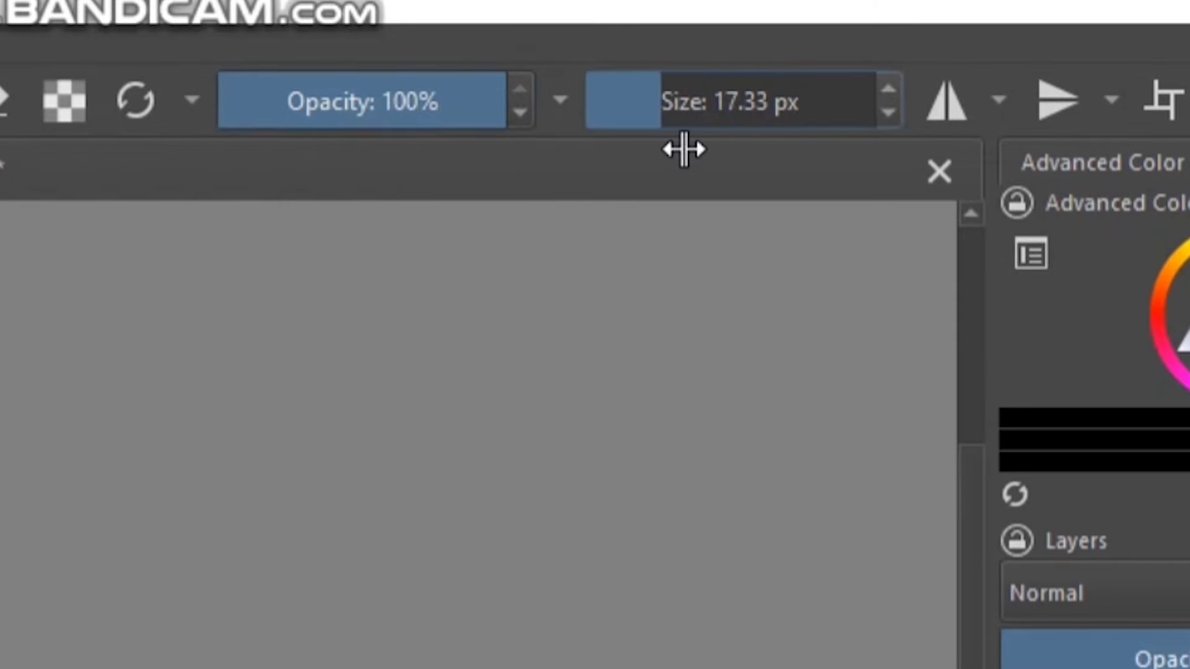
click(960, 123)
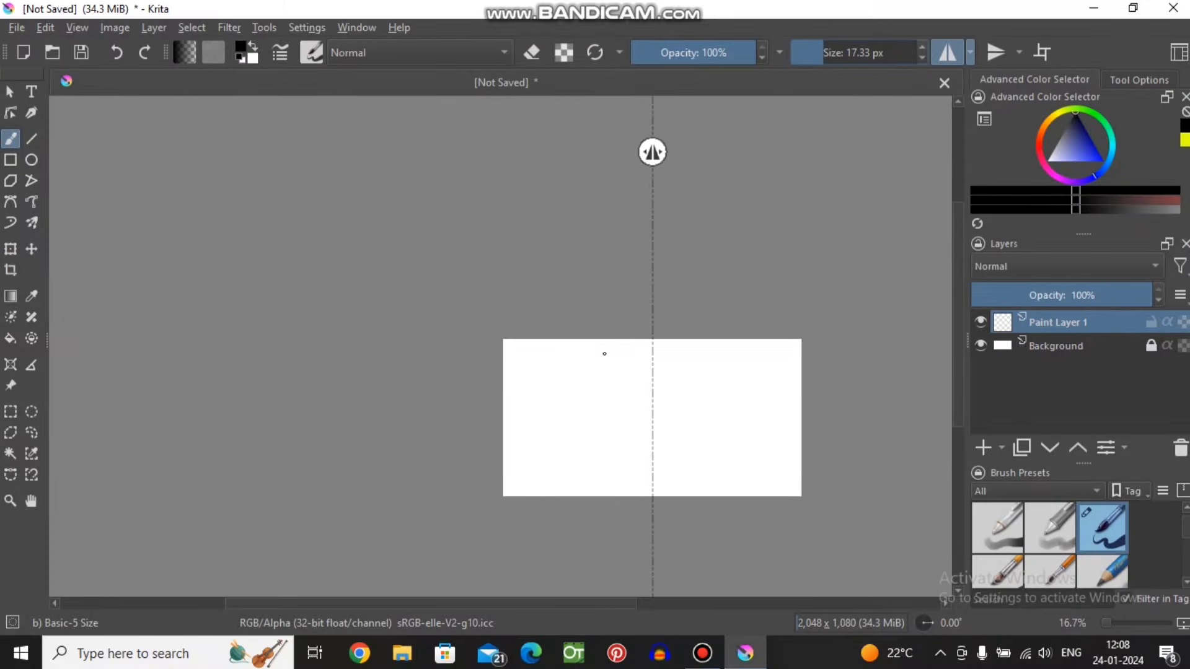
- Adjust the mirror axis, draw mirrored petal strokes around the centre, then undo them
drag(654, 159, 653, 220)
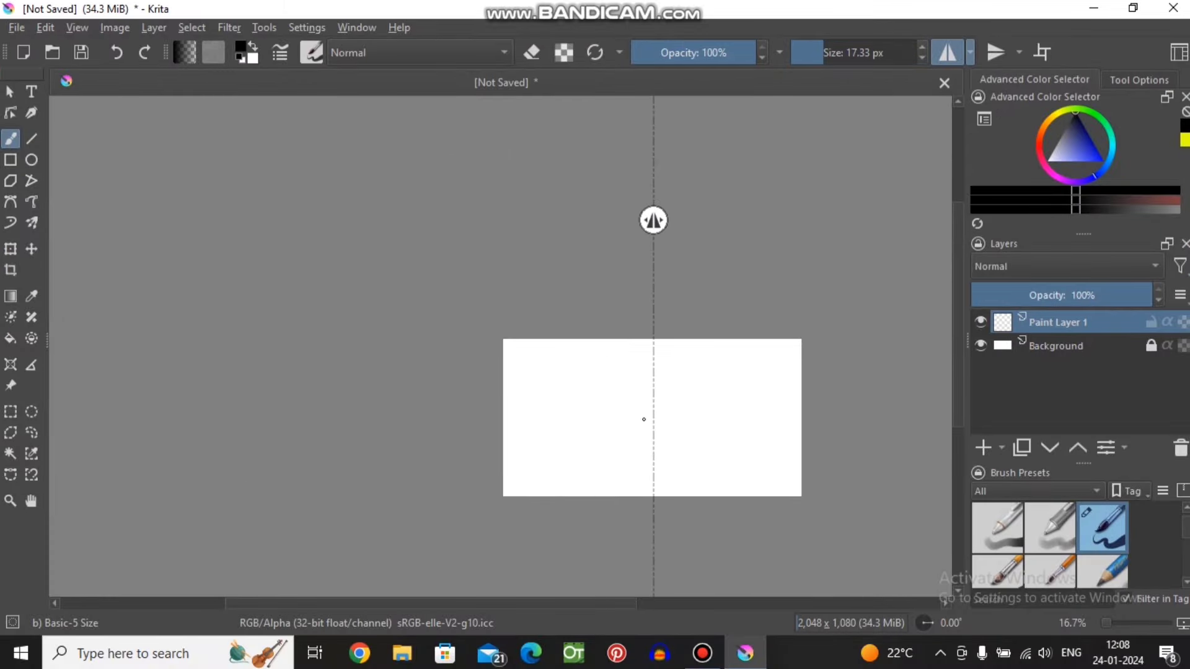
scroll(644, 420, up, 3)
scroll(680, 393, down, 4)
scroll(659, 340, up, 3)
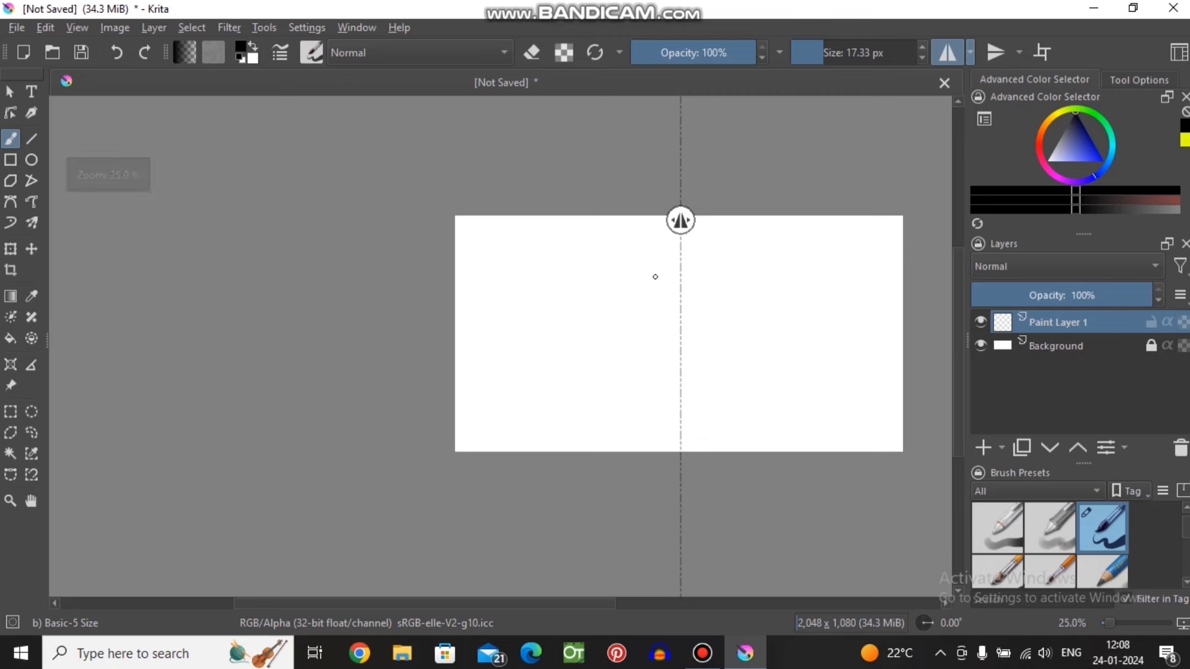
scroll(656, 277, up, 2)
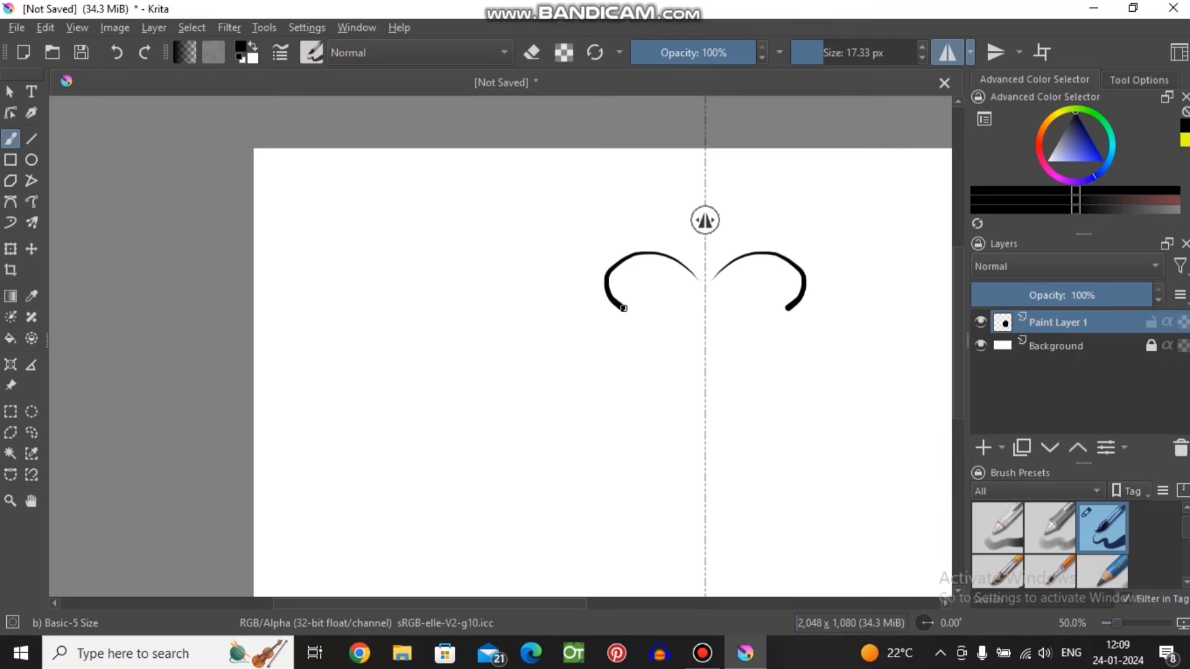
drag(645, 343, 681, 334)
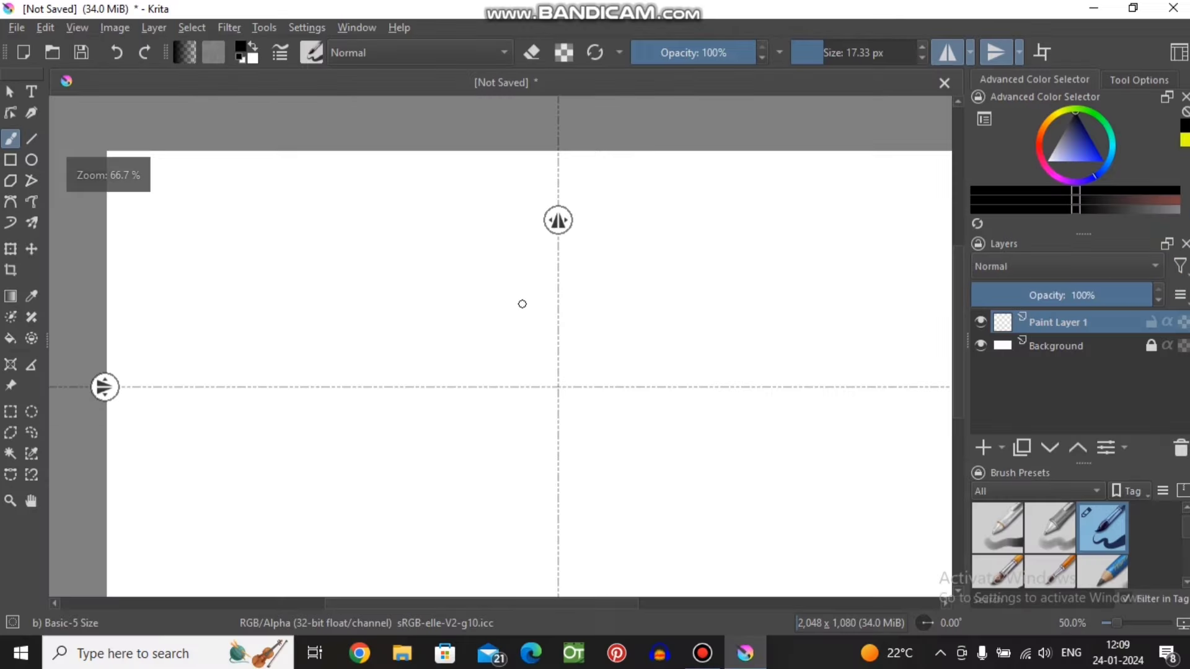
drag(566, 388, 547, 414)
key(ctrl+z)
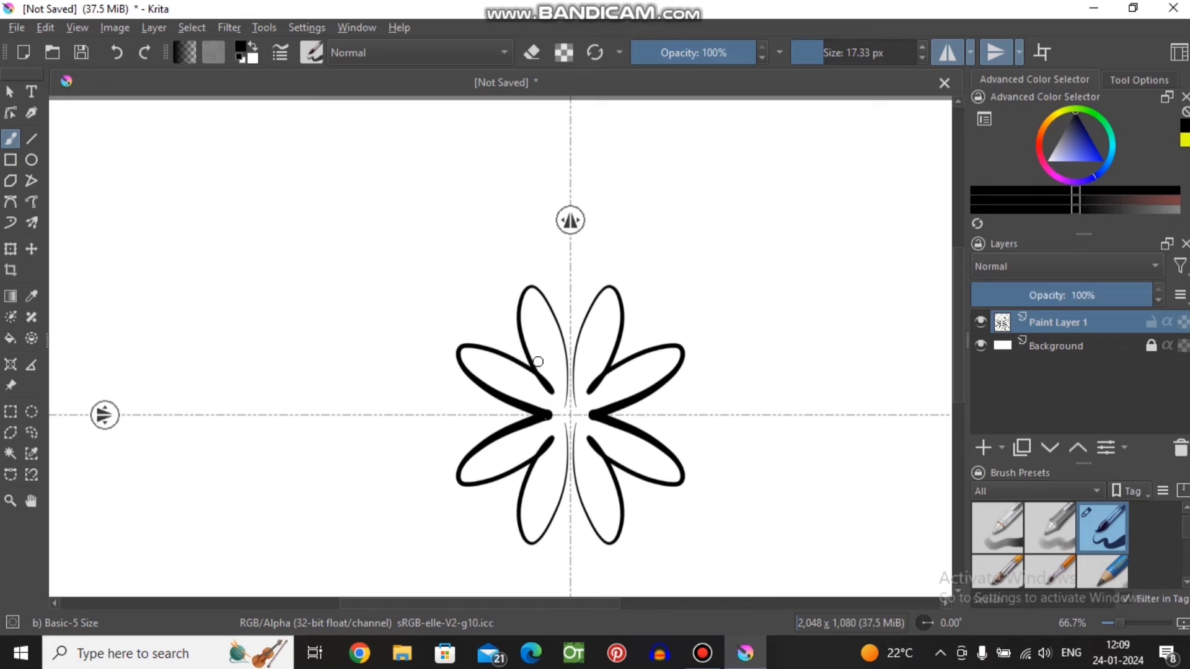
scroll(514, 328, down, 1)
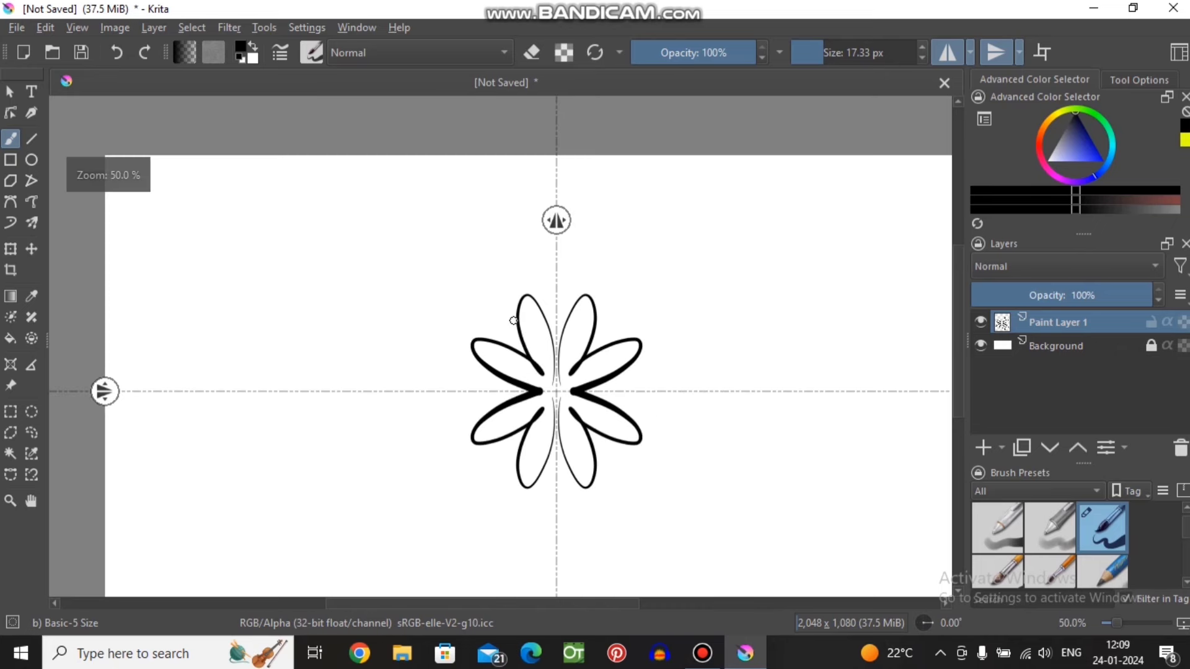
scroll(521, 338, down, 3)
- Undo the flower and draw four-way mirrored curly strokes and loops at the centre
scroll(520, 338, up, 3)
key(ctrl+z)
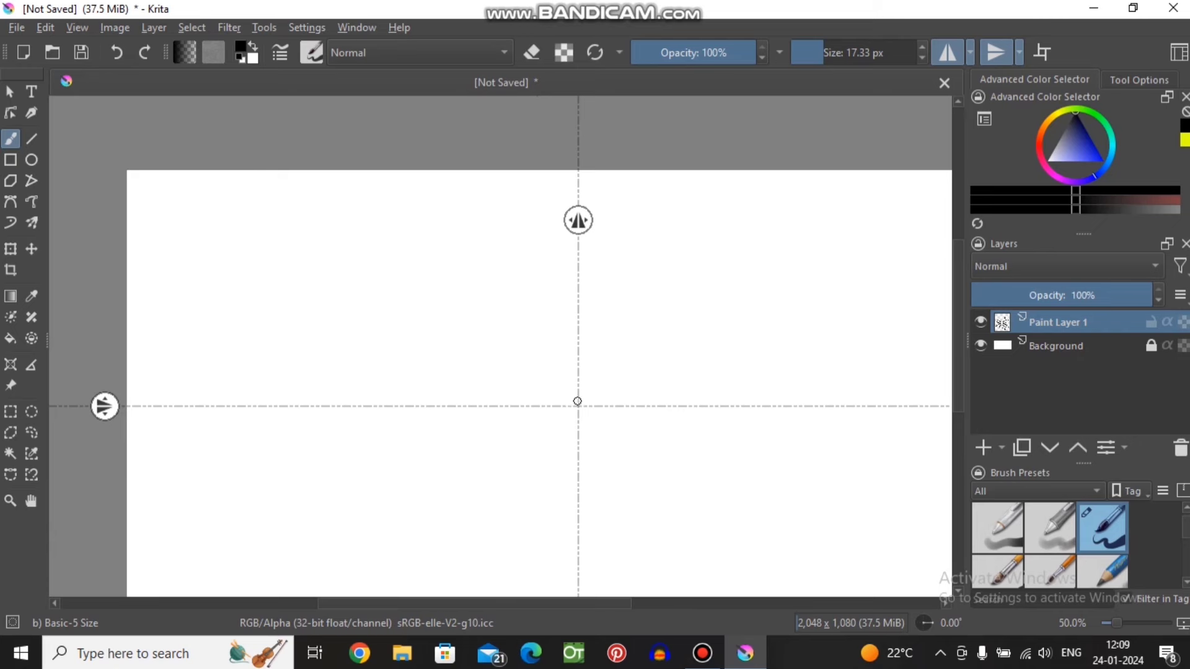
mouse_move(577, 400)
mouse_down()
mouse_move(455, 300)
mouse_move(557, 297)
mouse_move(564, 384)
mouse_move(467, 359)
mouse_move(433, 397)
mouse_move(356, 353)
mouse_move(357, 458)
mouse_move(328, 406)
mouse_move(270, 407)
mouse_up()
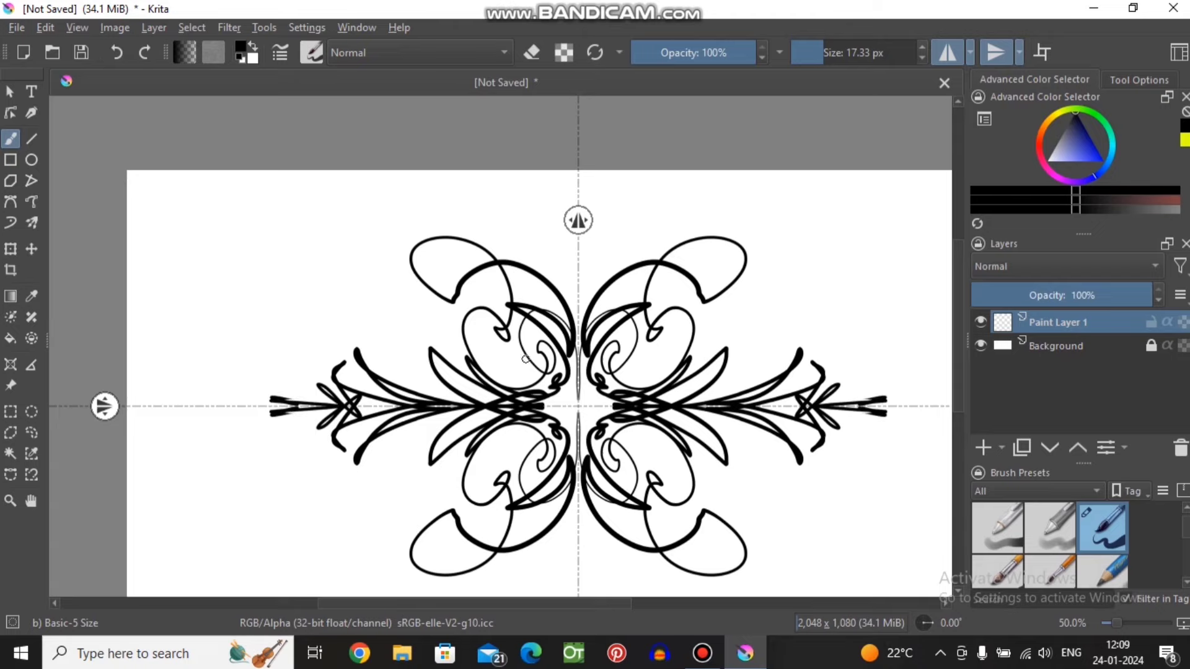
drag(574, 277, 580, 236)
- Zoom around to inspect the ornament, then turn off mirror painting on both axes
scroll(579, 235, down, 2)
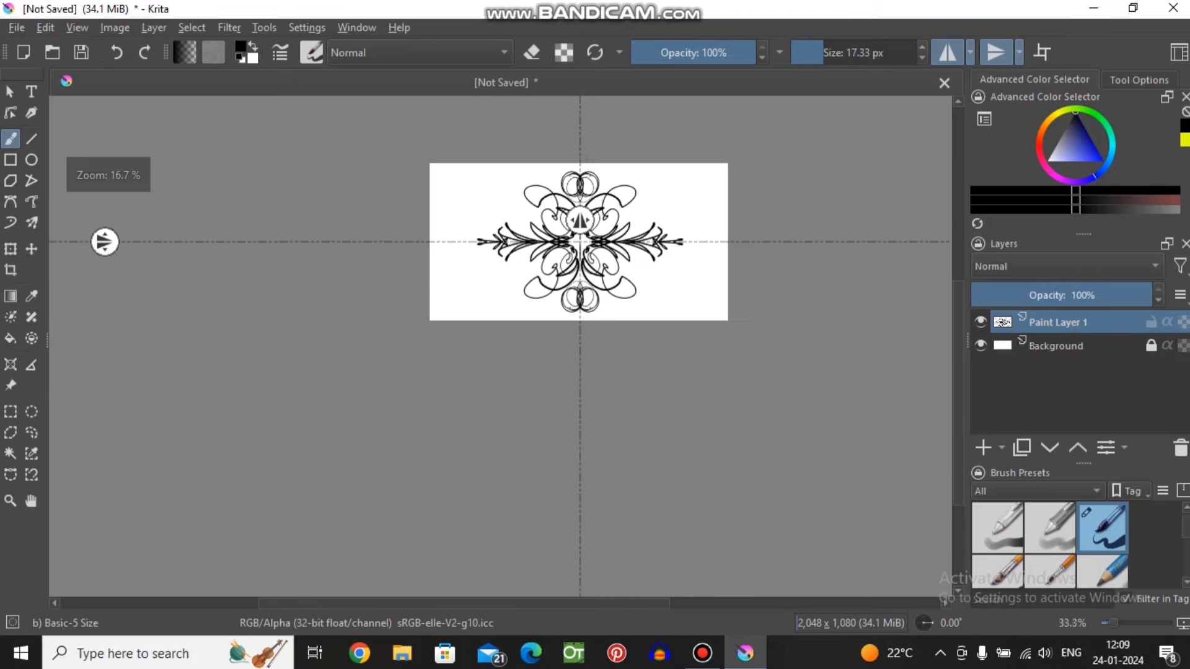
scroll(587, 185, up, 4)
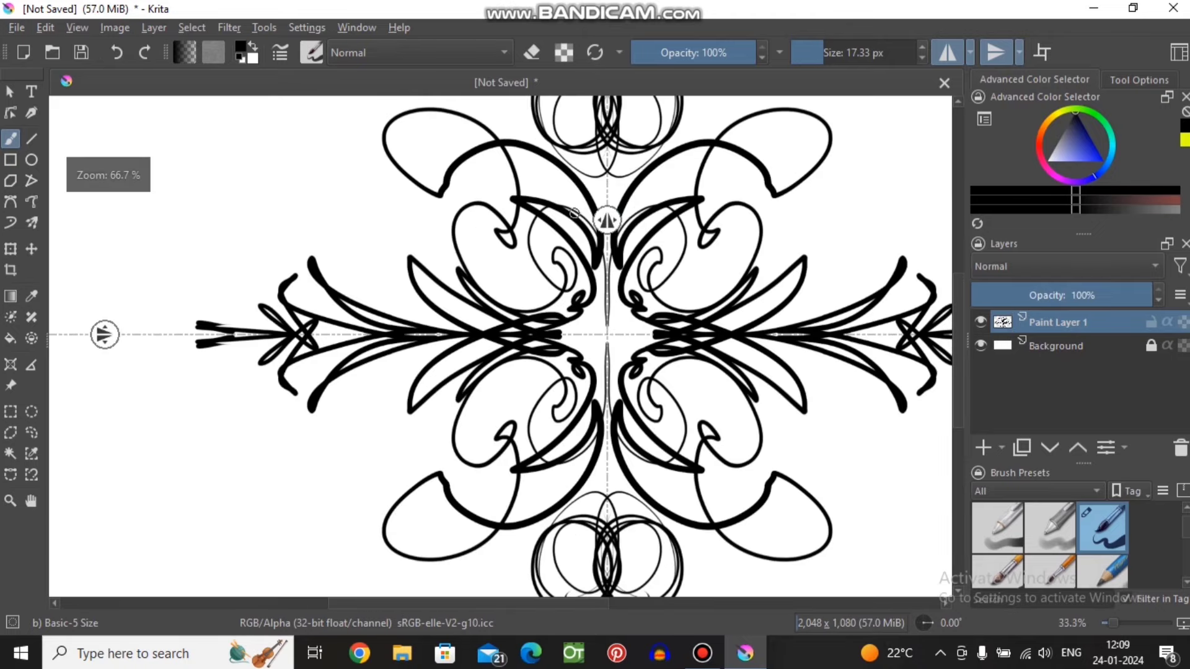
scroll(686, 240, down, 1)
scroll(686, 240, down, 2)
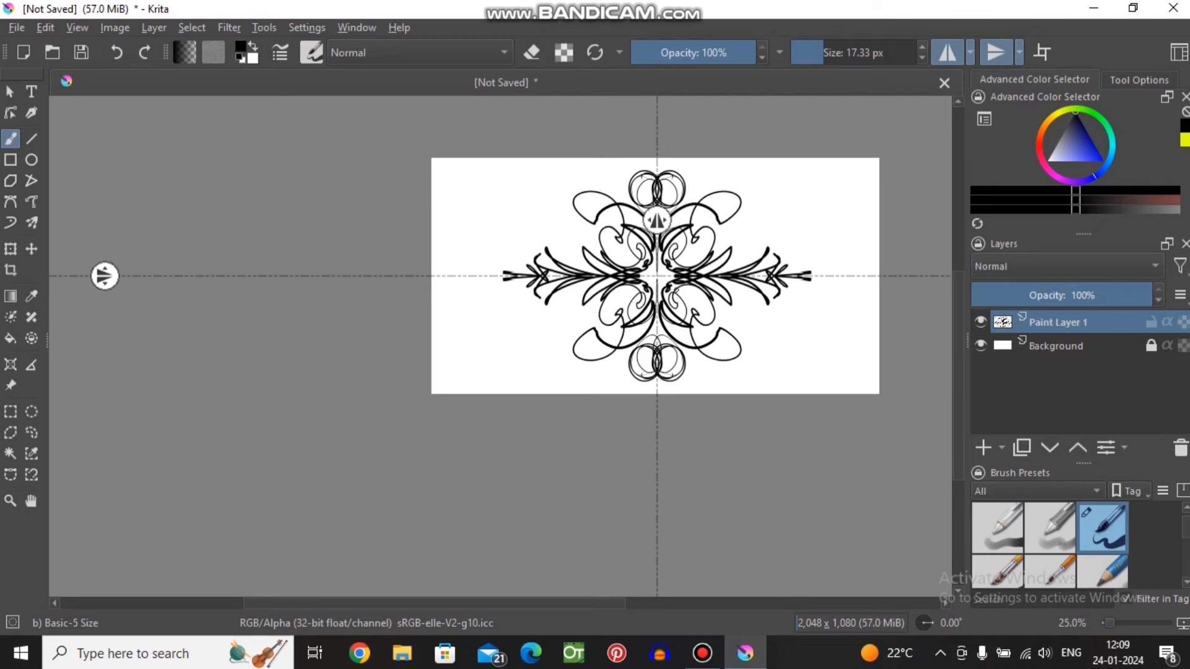
scroll(717, 268, up, 1)
scroll(717, 269, up, 1)
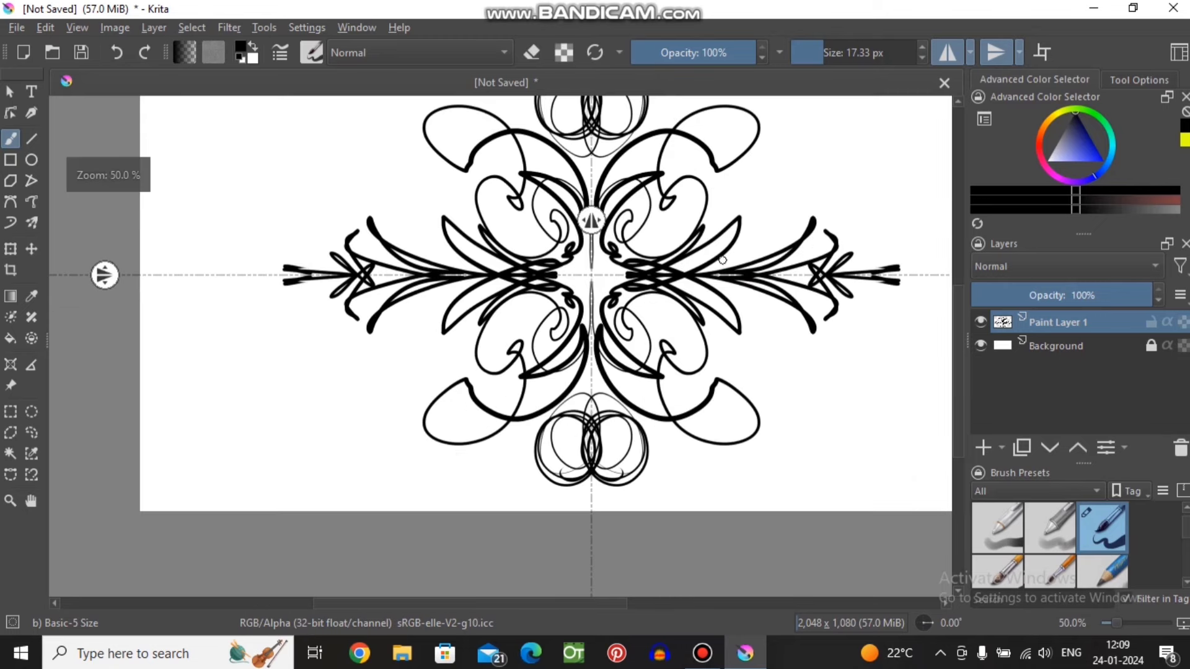
scroll(751, 237, down, 2)
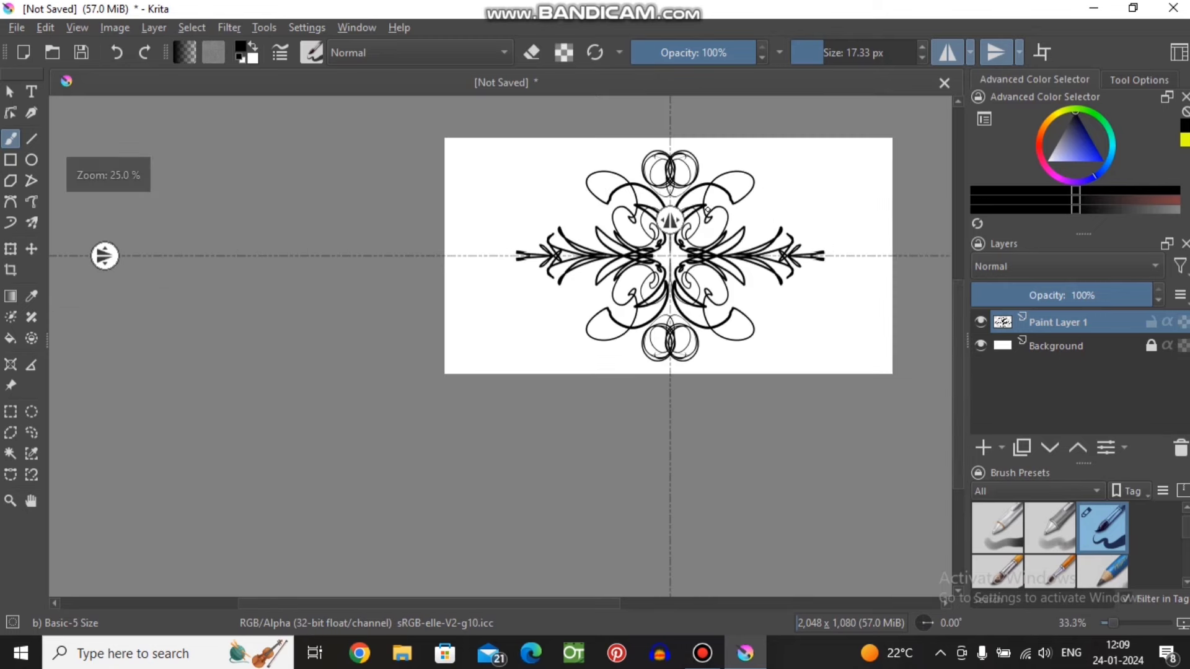
scroll(750, 177, up, 1)
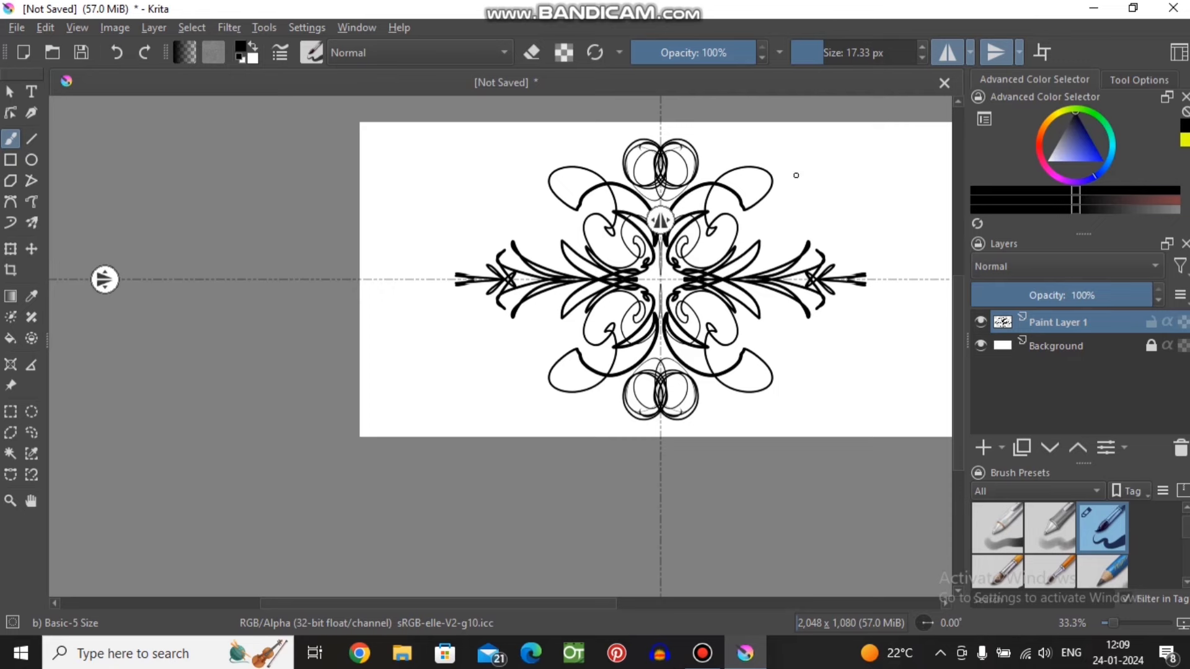
click(947, 54)
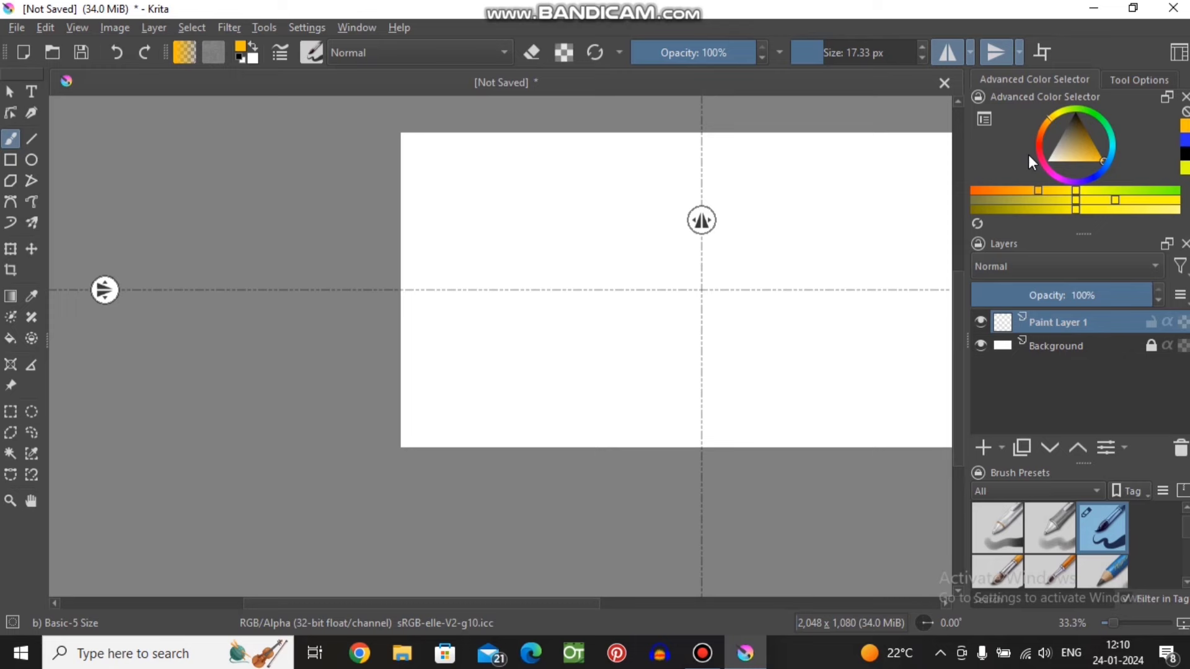
- Pick red, then magenta, as the painting colour in the Advanced Color Selector
click(1040, 147)
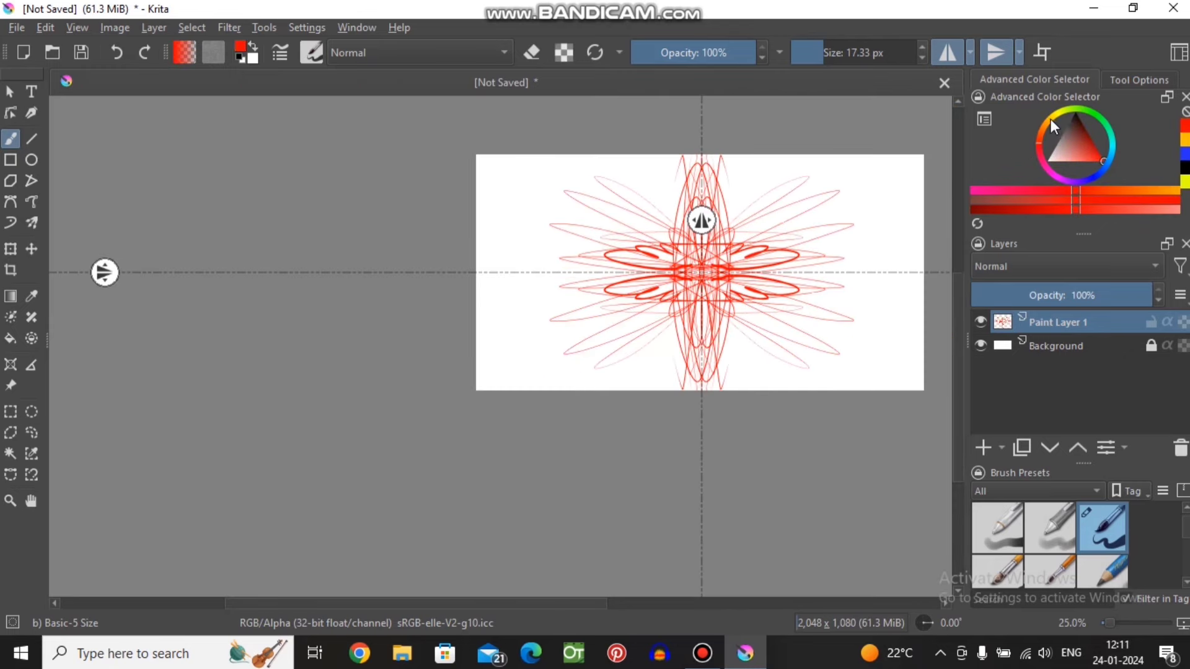
click(1087, 140)
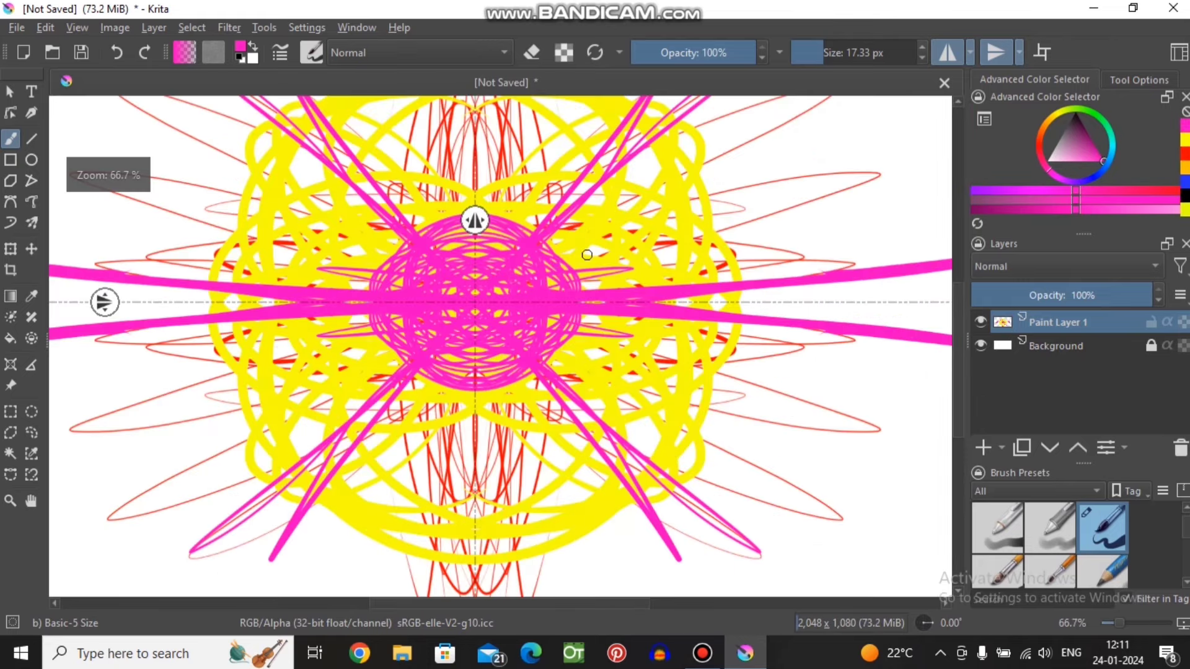
- Clear the layer and draw two crossing magenta straight lines with the Line tool
key(Delete)
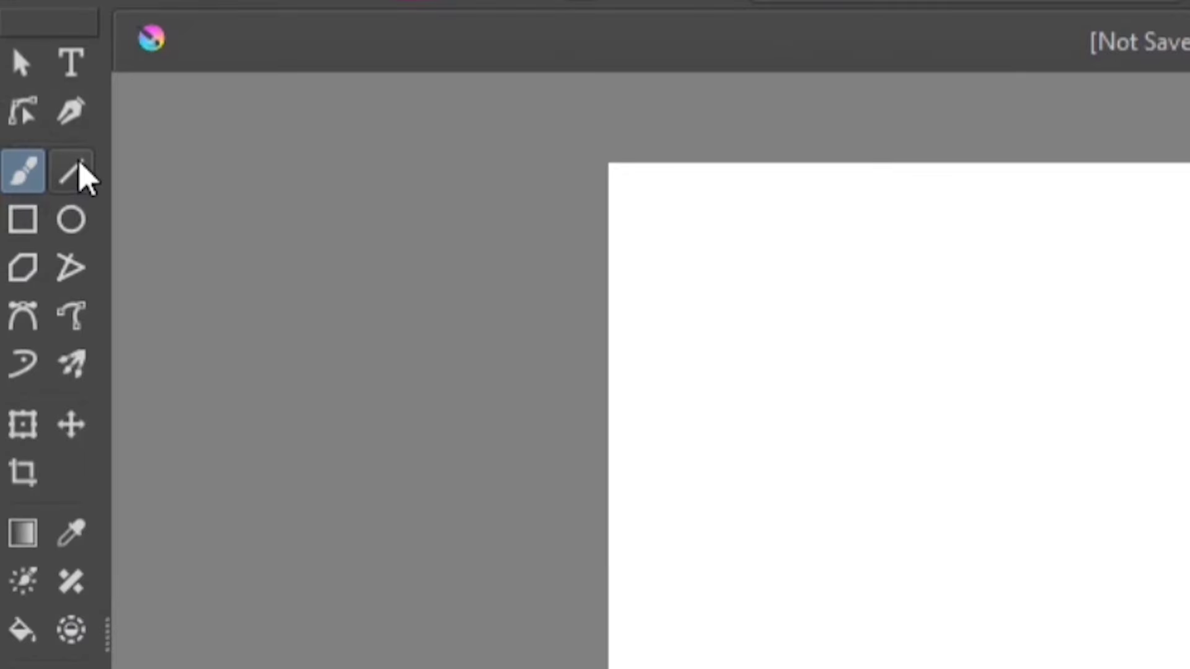
click(33, 139)
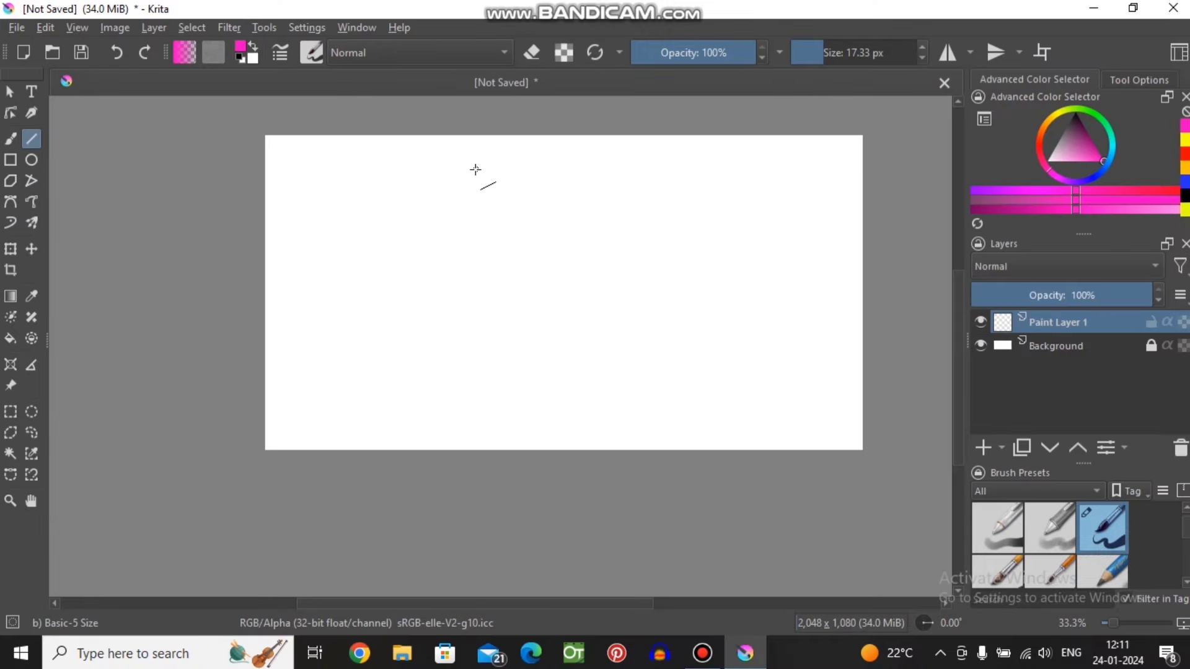
drag(475, 169, 600, 331)
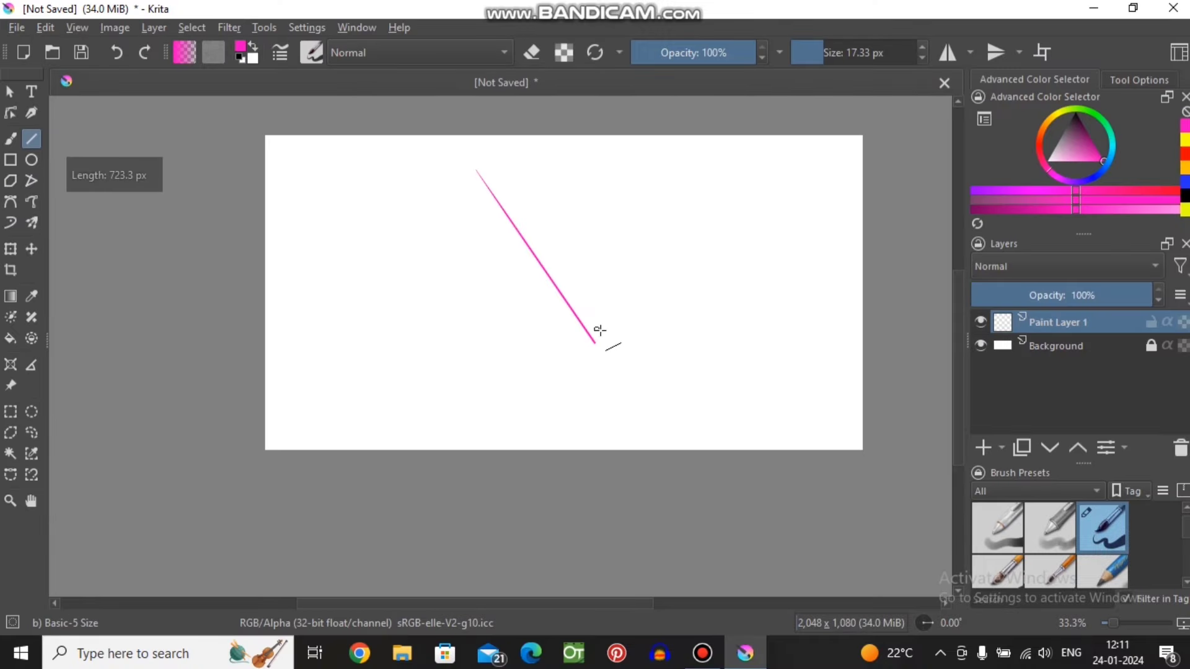
drag(563, 195, 441, 406)
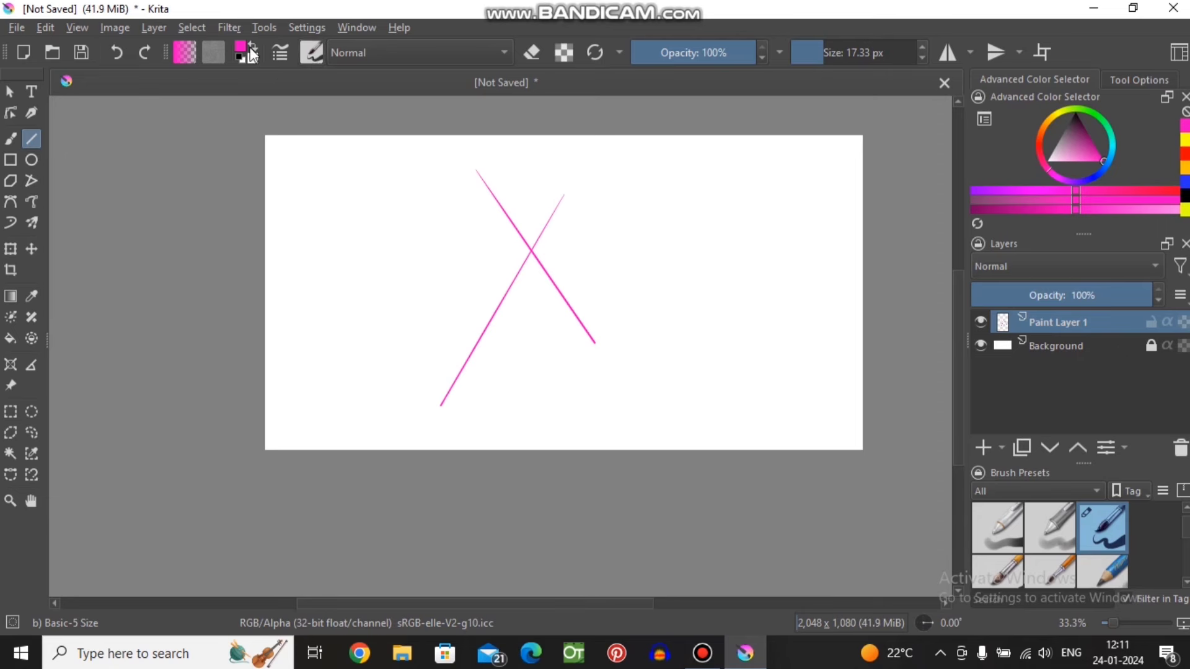
- Draw a medium-thick pink straight line beside the X with the Basic-1 preset
click(309, 52)
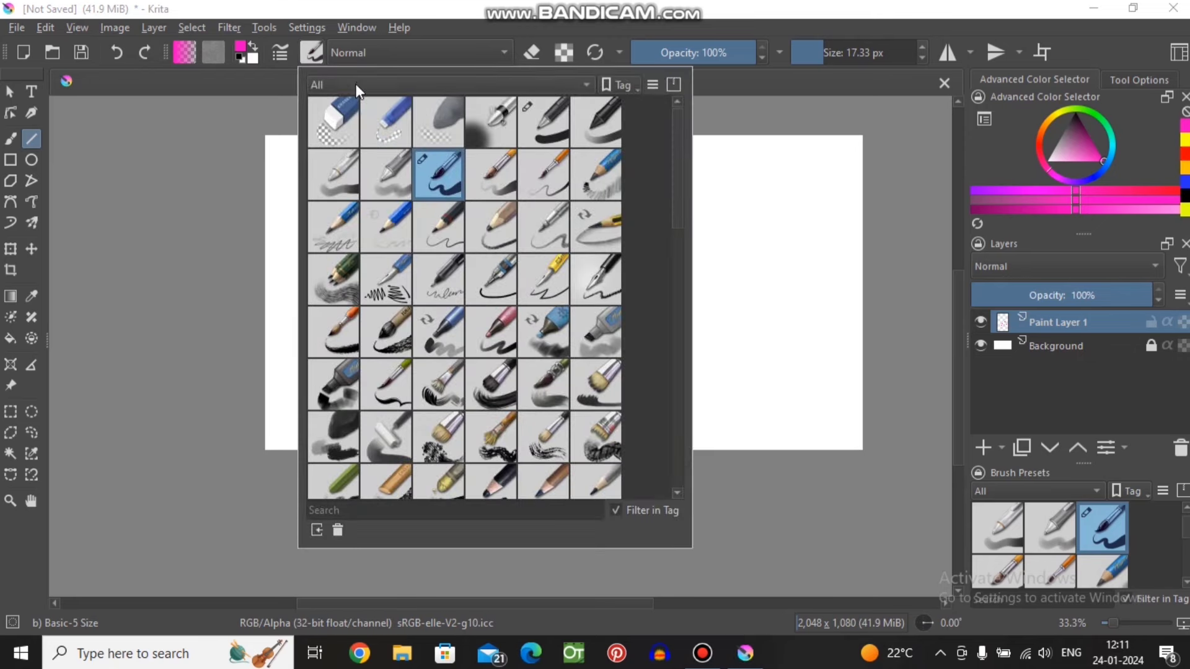
click(543, 118)
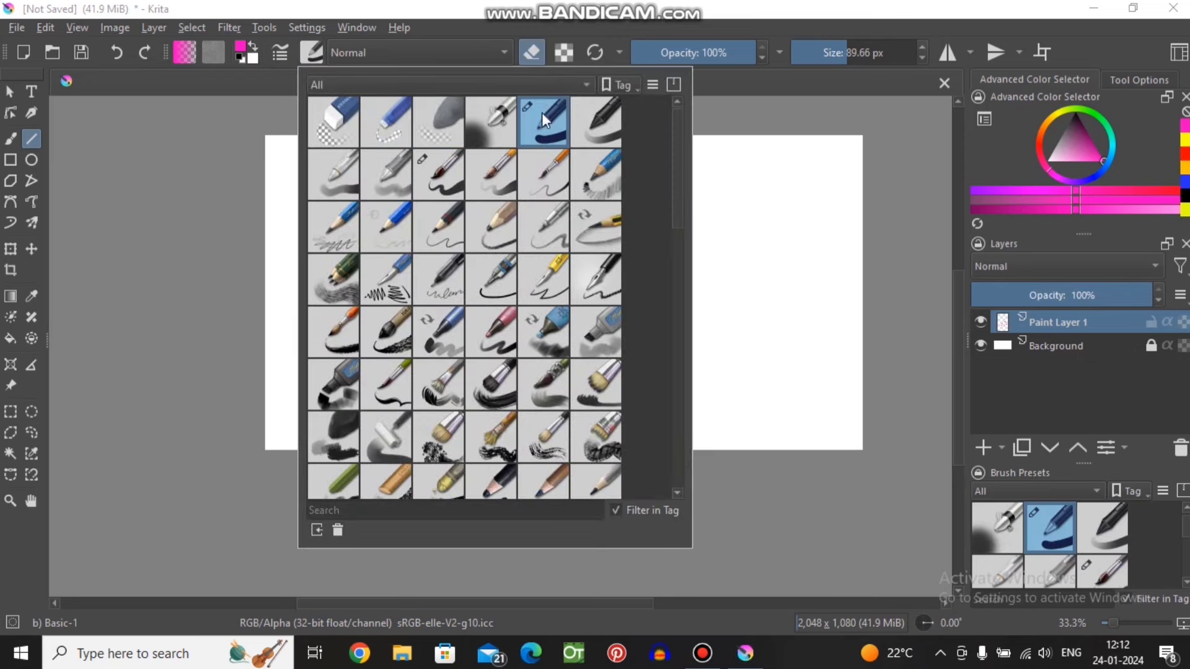
click(900, 168)
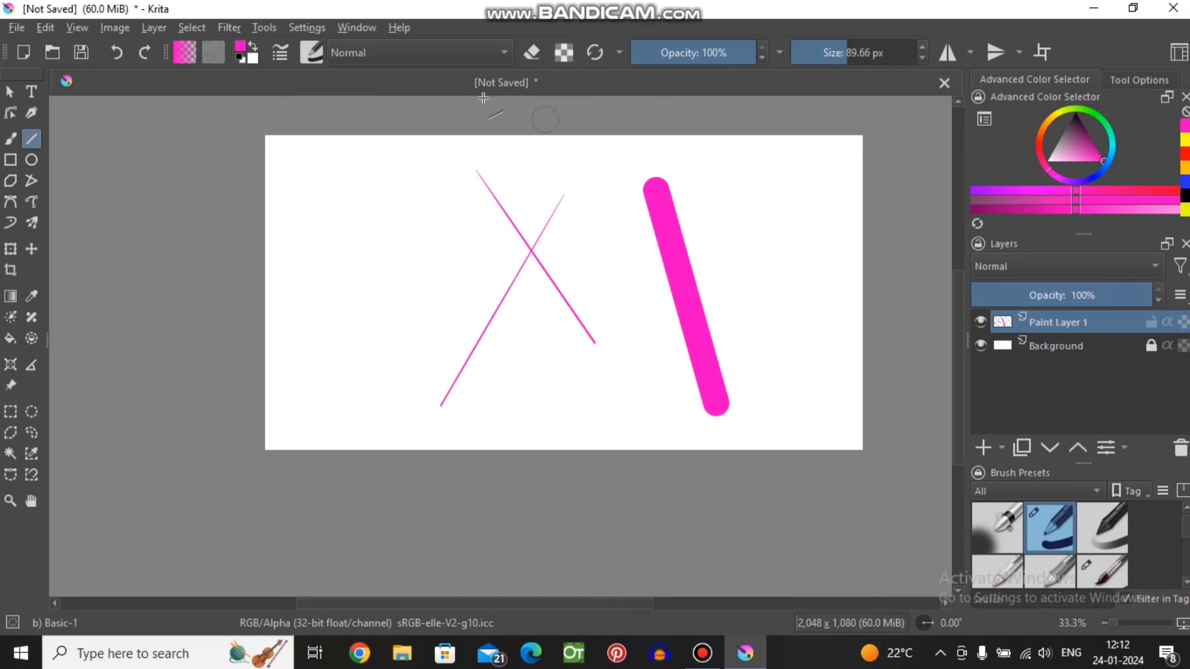
drag(852, 58, 823, 59)
drag(624, 146, 564, 376)
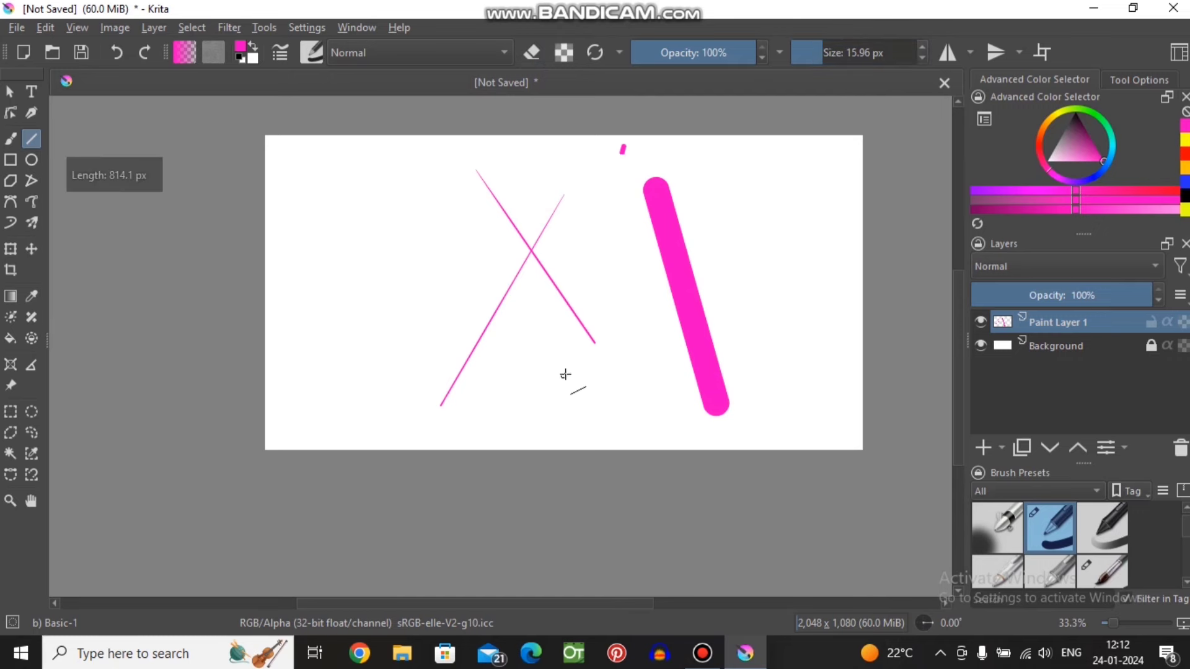
- Draw two crossing rough pink lines and a yellow line using Dry Bristles Eroded
click(310, 54)
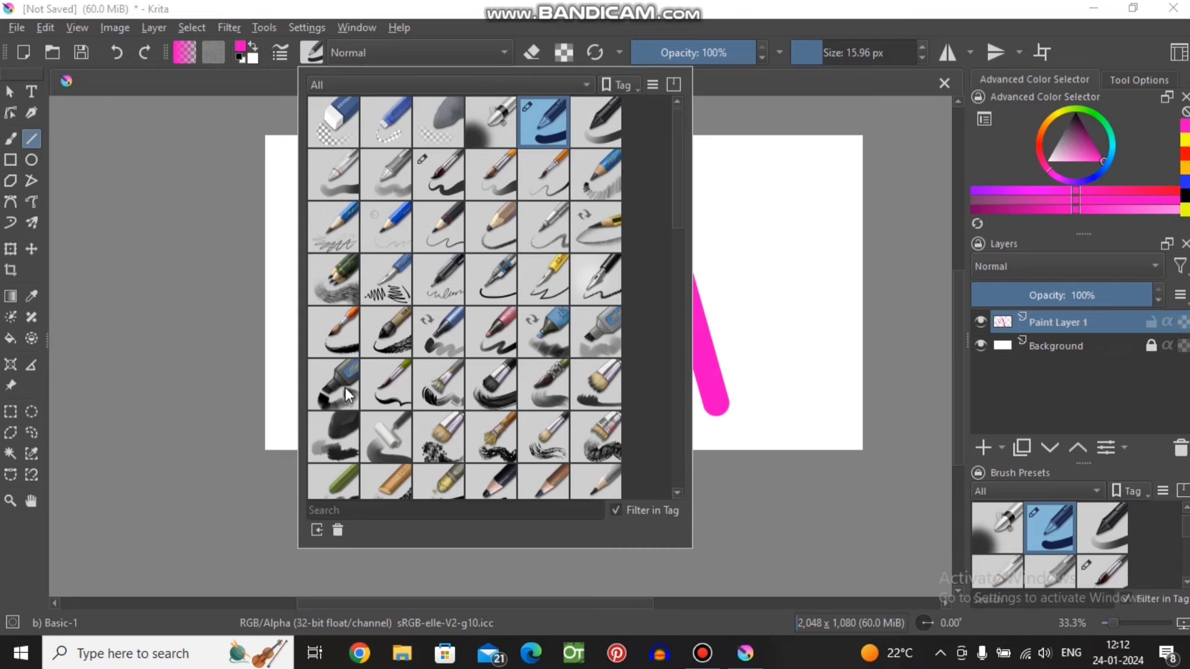
scroll(379, 356, down, 3)
click(386, 210)
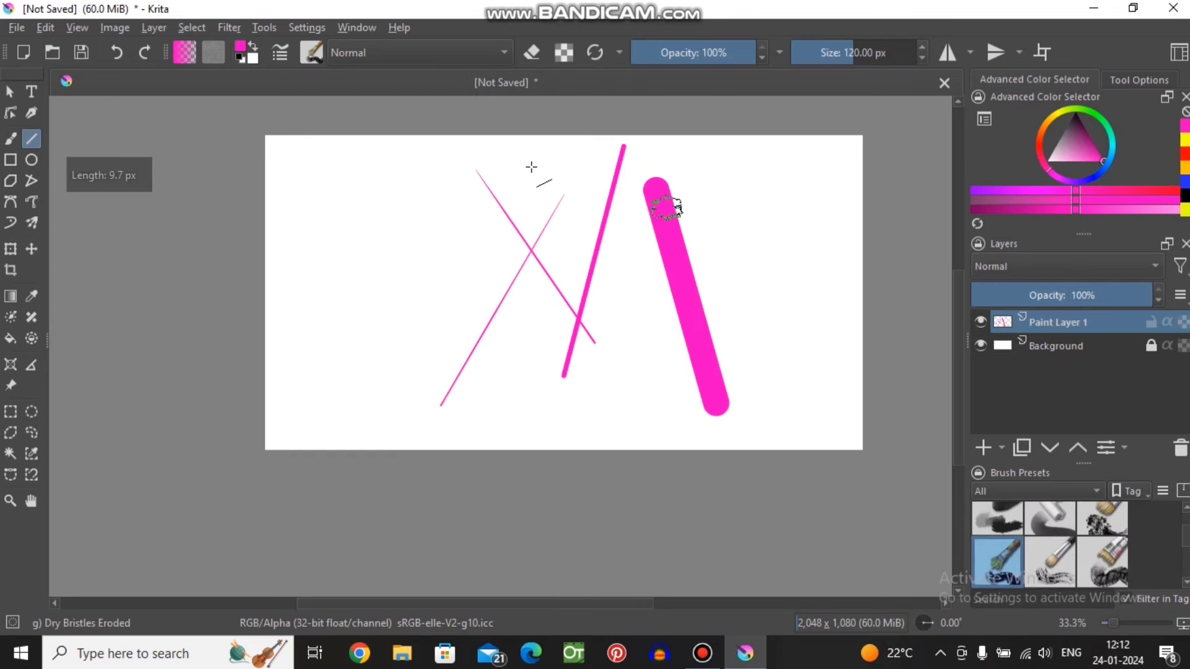
drag(398, 163, 497, 449)
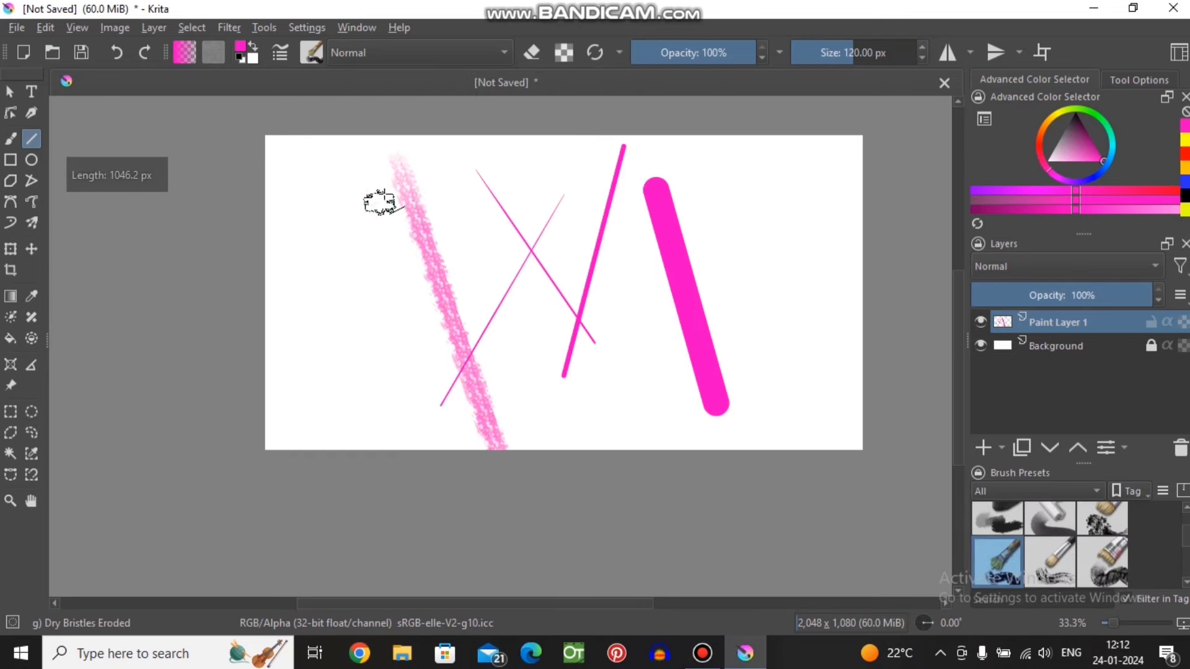
drag(465, 175, 322, 400)
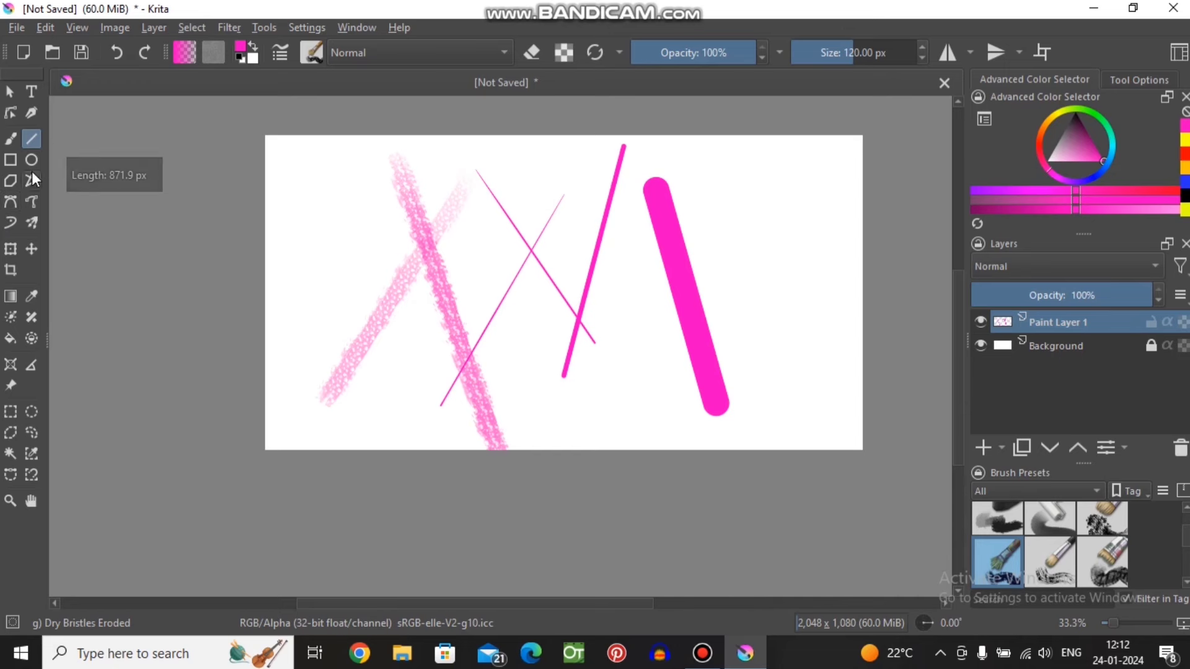
click(1062, 112)
drag(742, 223, 437, 281)
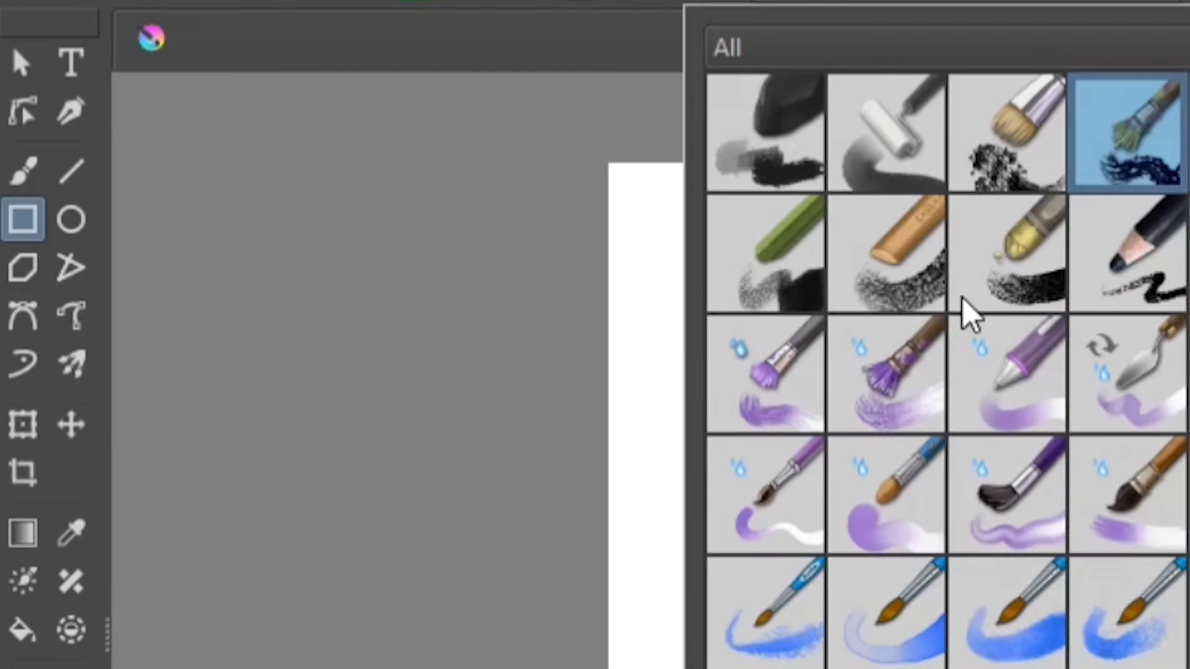
- Draw a green rectangle outline, then three red ones including a square at the right
drag(369, 170, 565, 342)
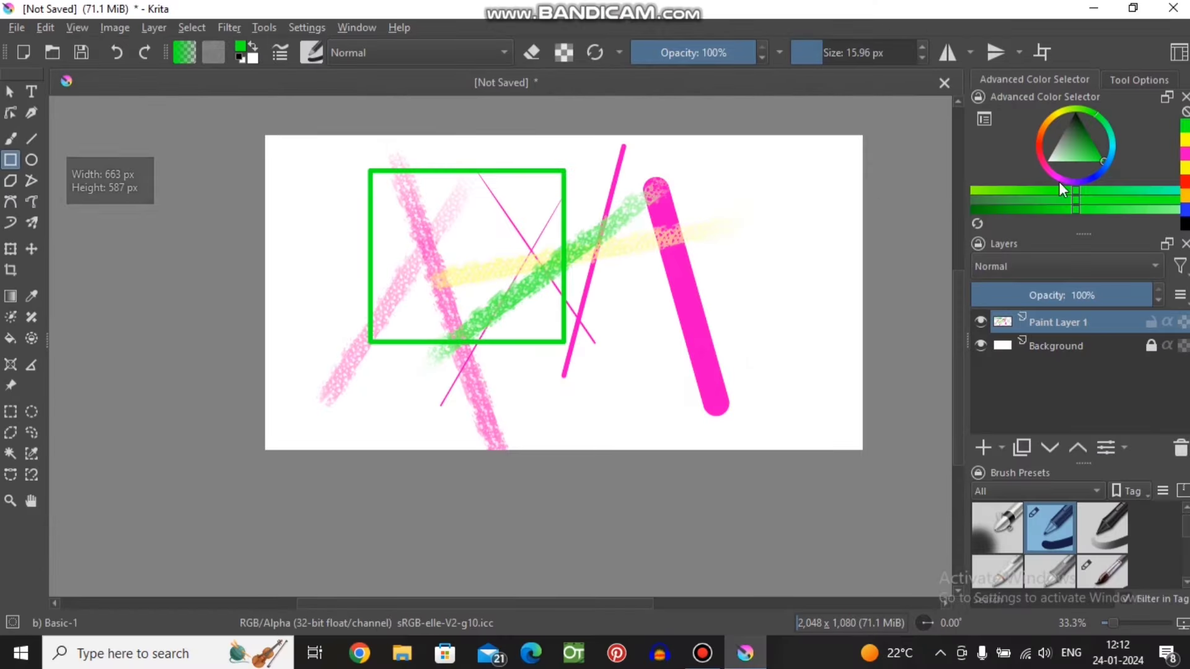
drag(1050, 124, 1039, 131)
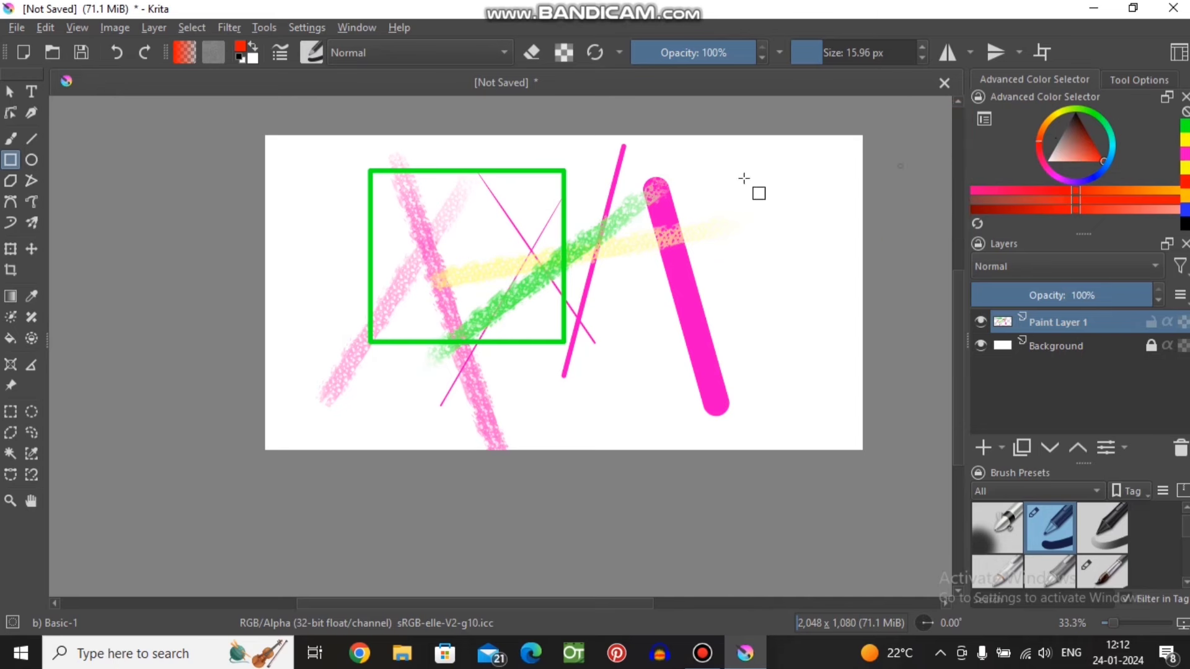
drag(466, 209, 693, 407)
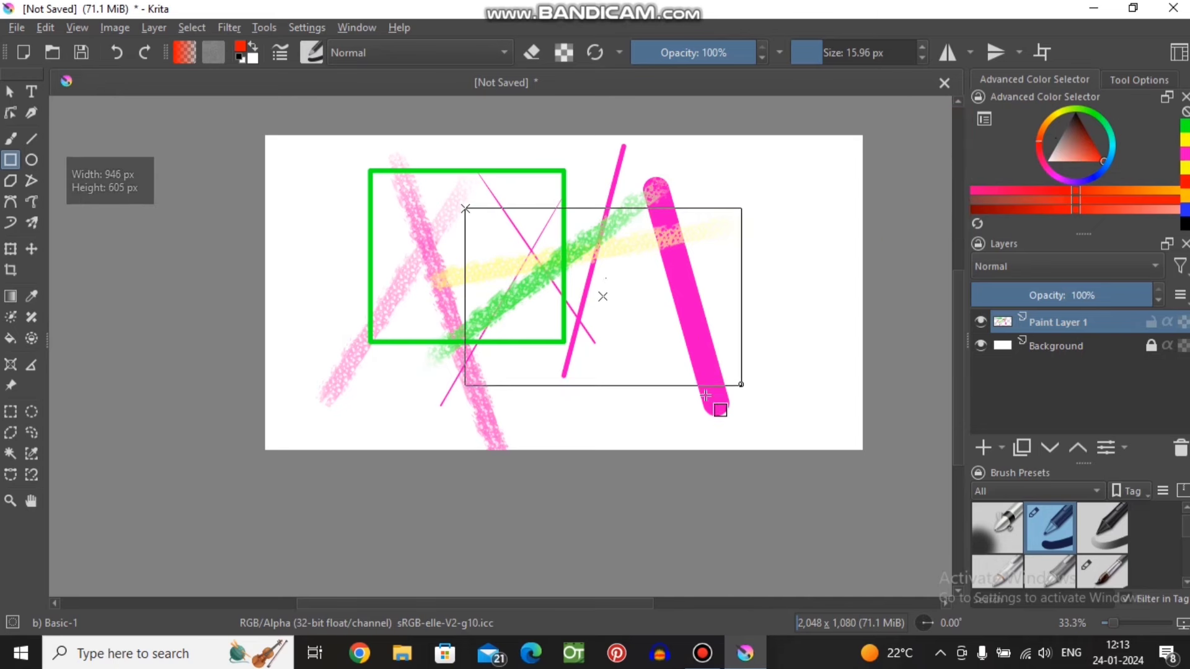
drag(693, 407, 680, 414)
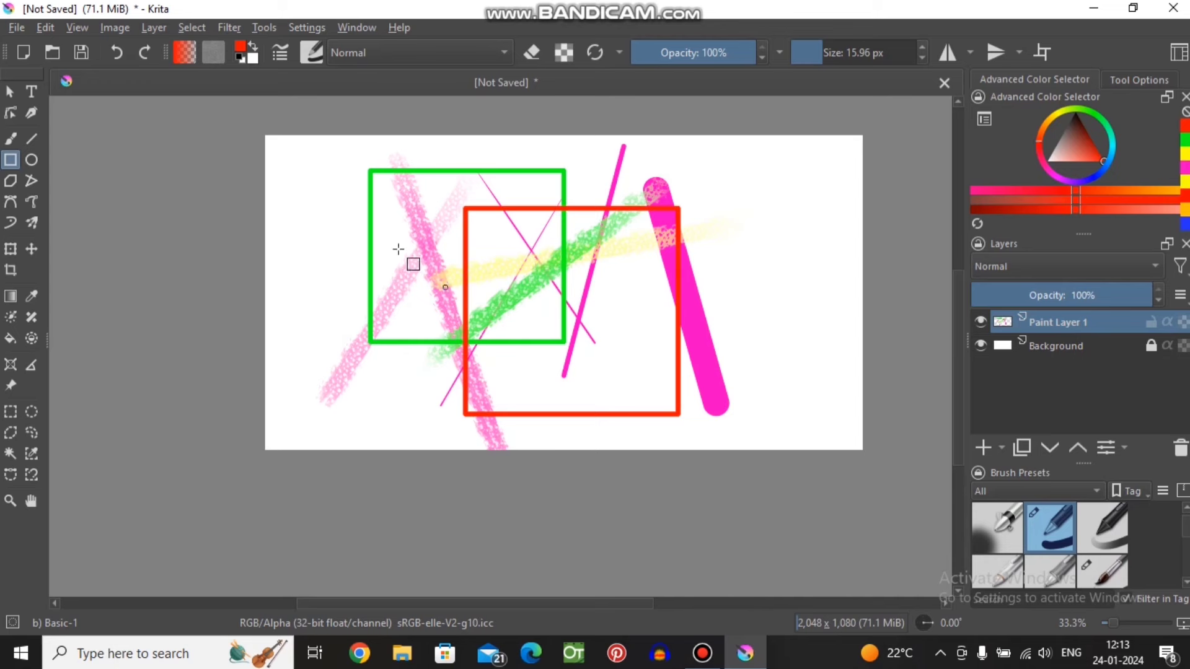
mouse_move(307, 201)
mouse_down()
mouse_move(524, 390)
mouse_move(518, 378)
mouse_up()
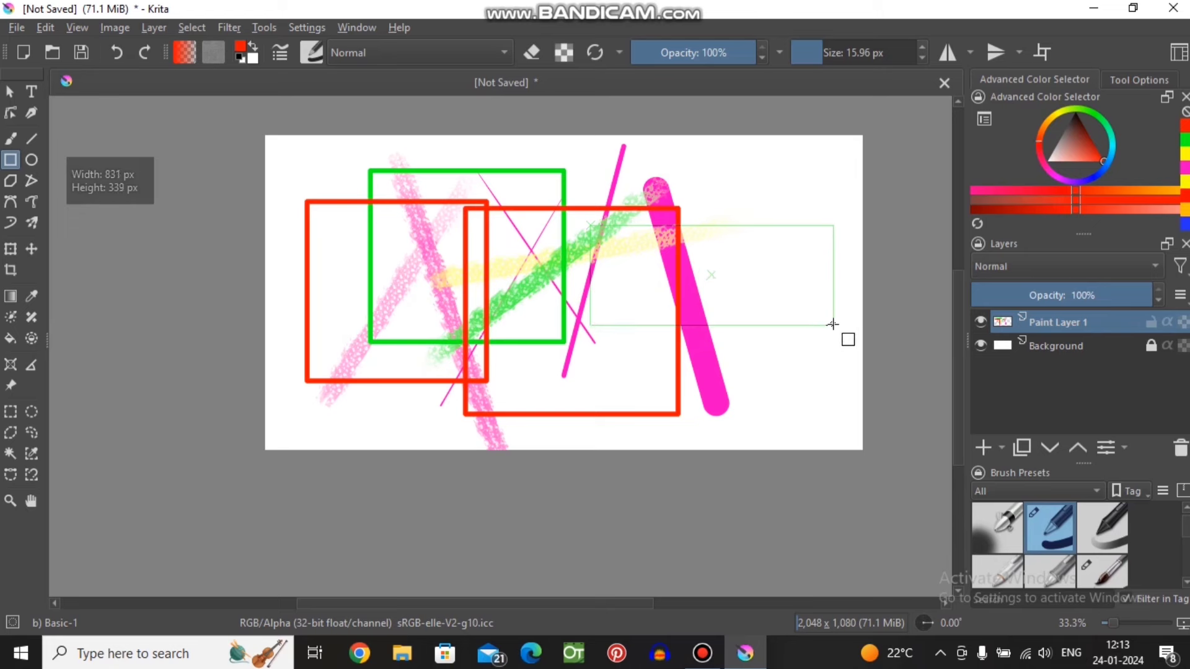
drag(833, 324, 825, 374)
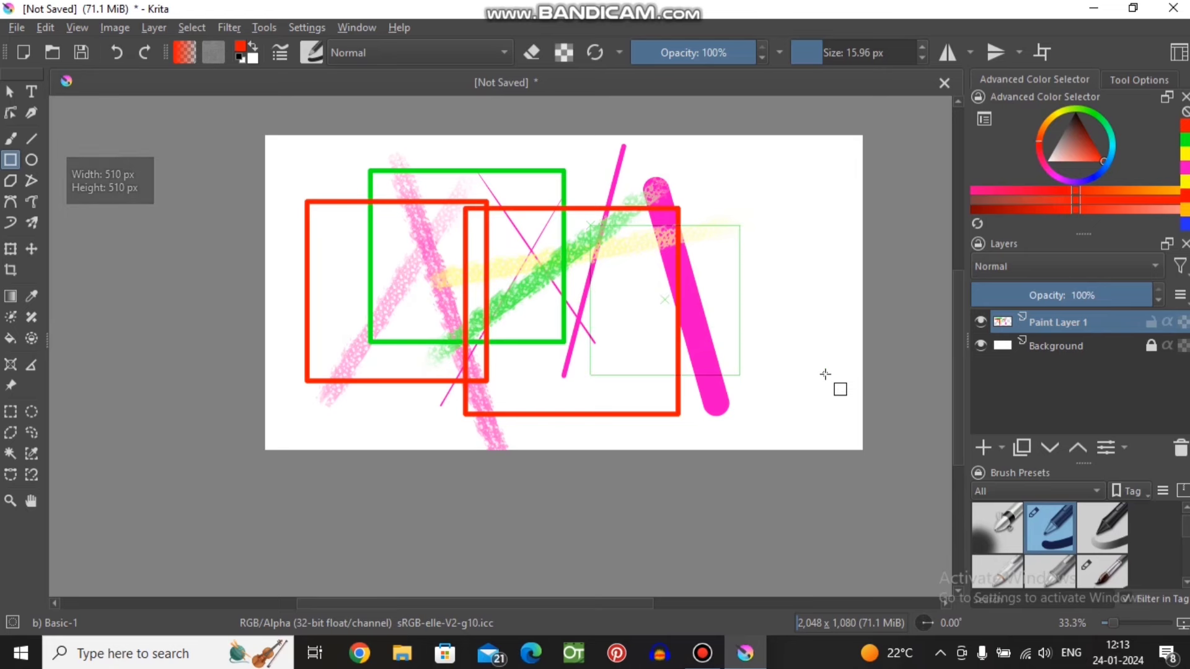
drag(825, 375, 834, 331)
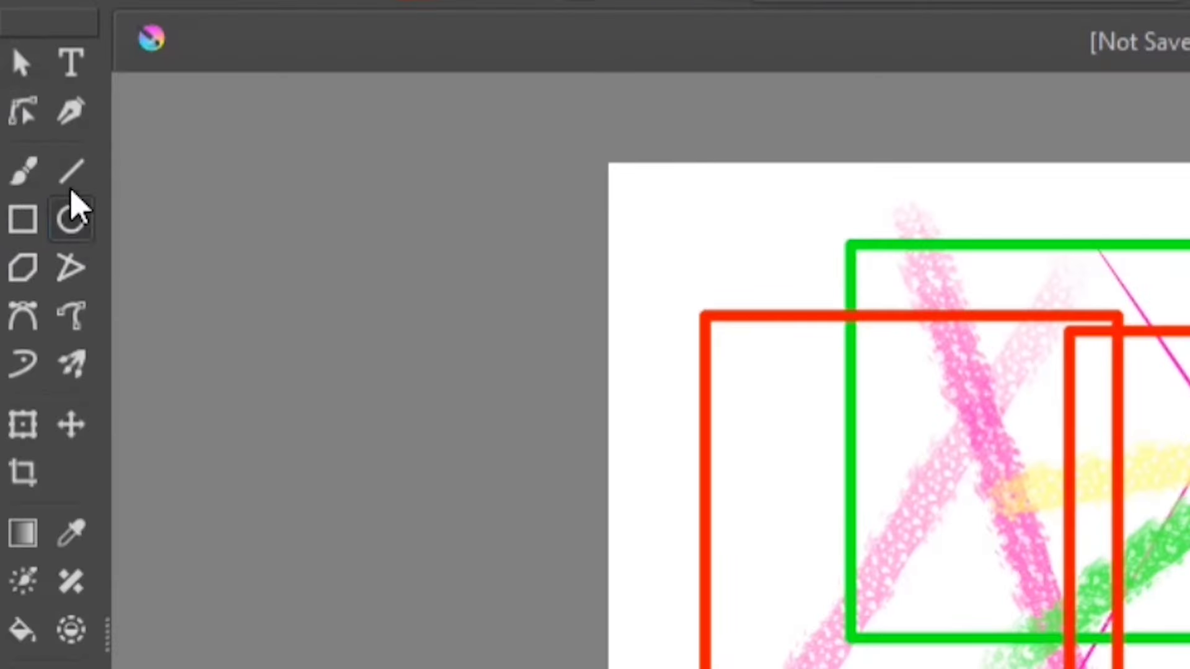
- Draw a tall red ellipse over the green square and a red circle at upper right
click(32, 160)
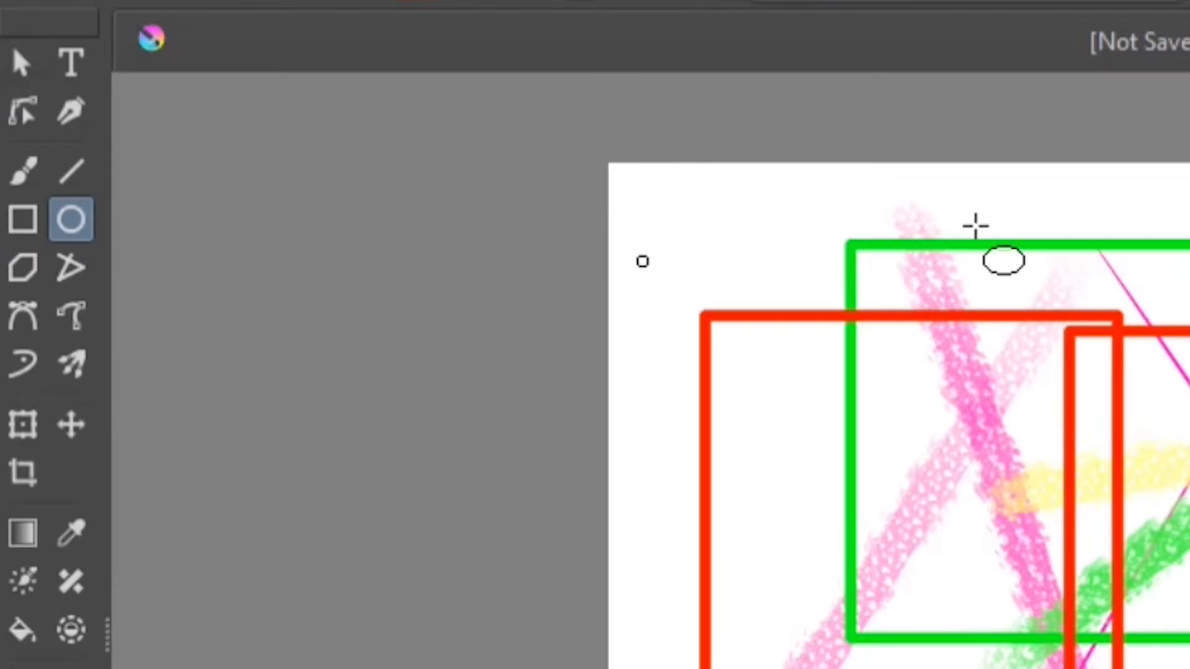
drag(421, 163, 501, 340)
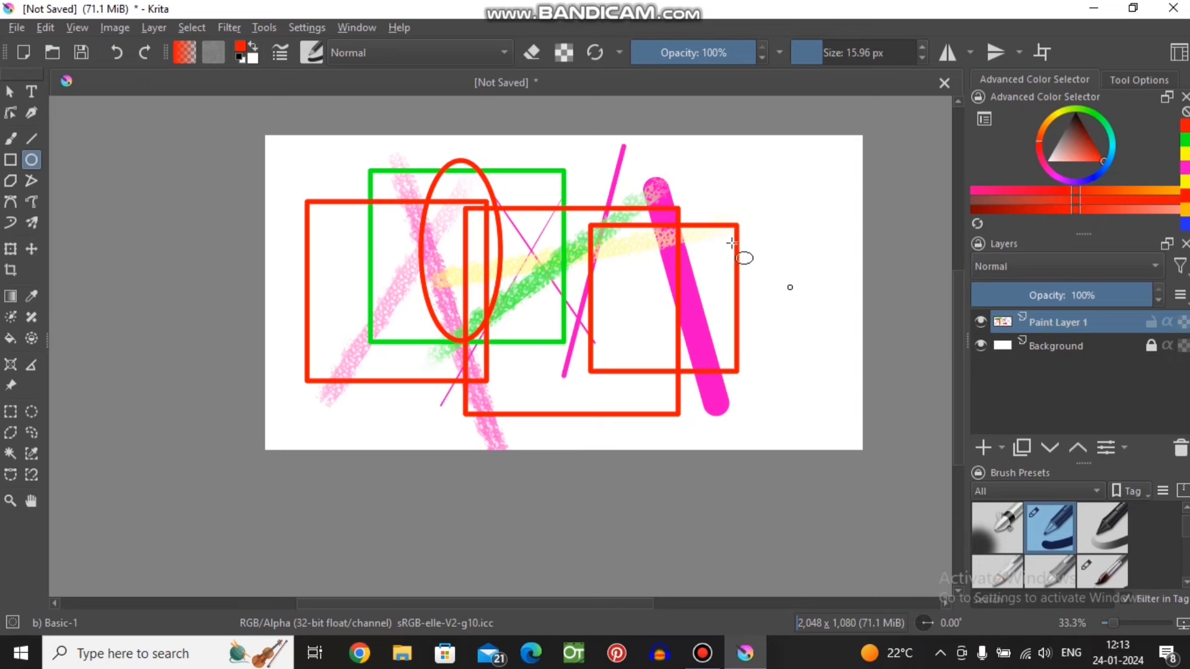
mouse_move(732, 182)
mouse_down()
mouse_move(854, 290)
mouse_move(855, 280)
mouse_up()
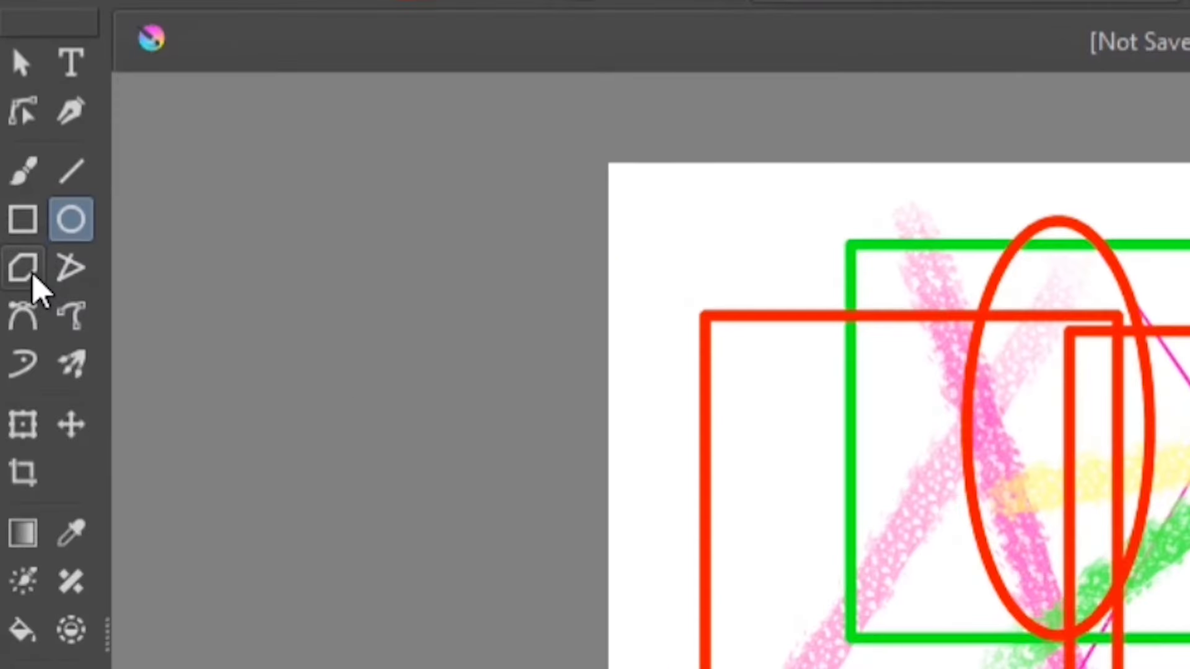
click(12, 184)
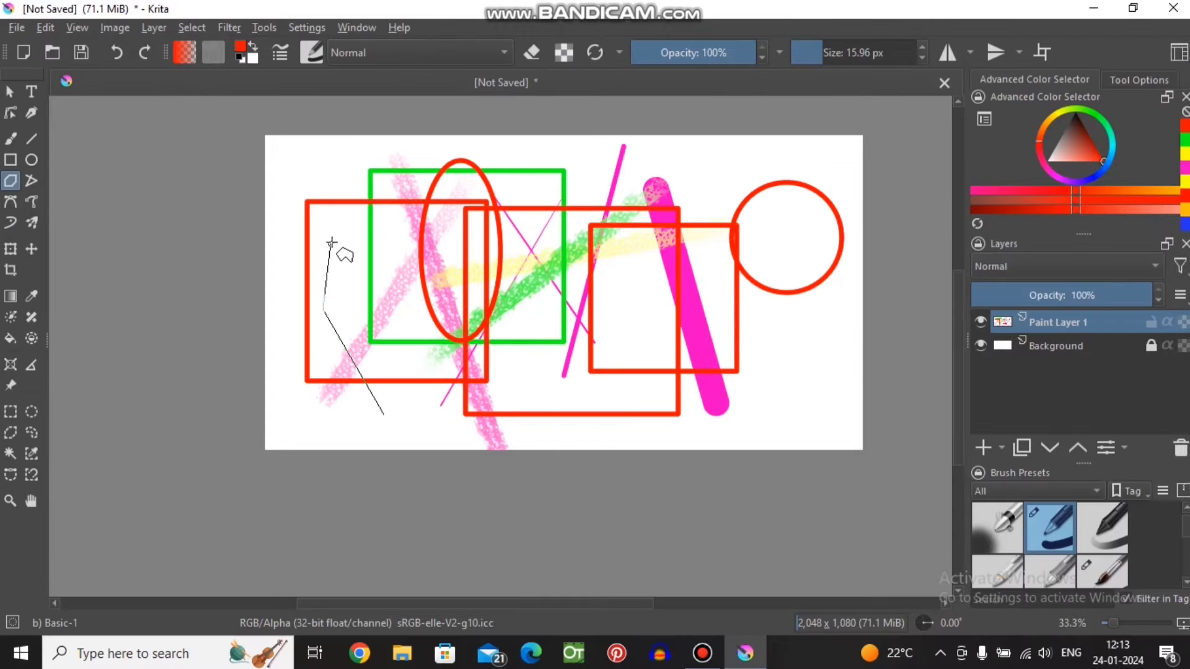
- Draw a narrow red polygon and a larger one over the green square, then clear the layer
double_click(384, 414)
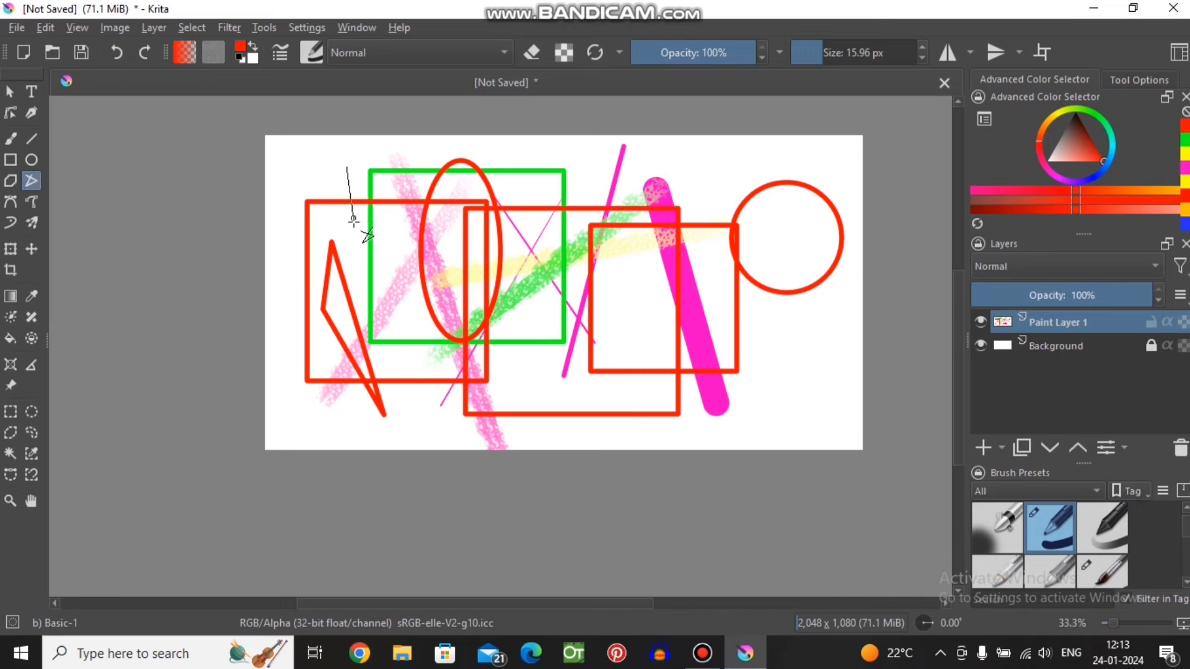
click(376, 322)
click(579, 372)
click(393, 145)
double_click(345, 166)
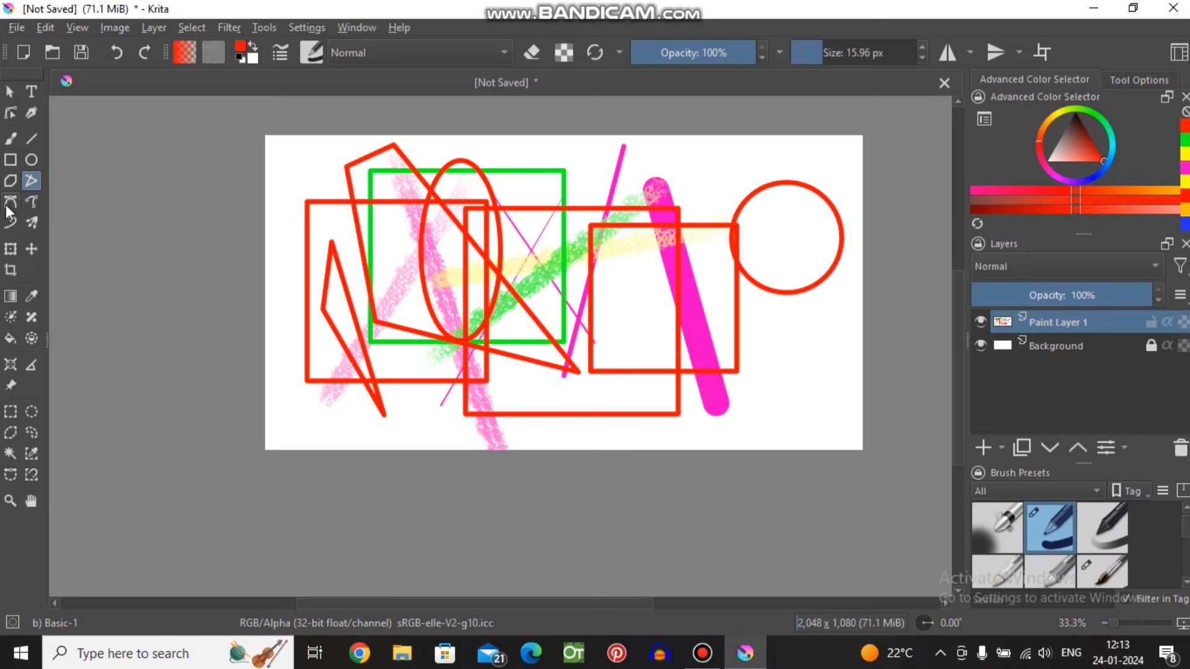
key(Delete)
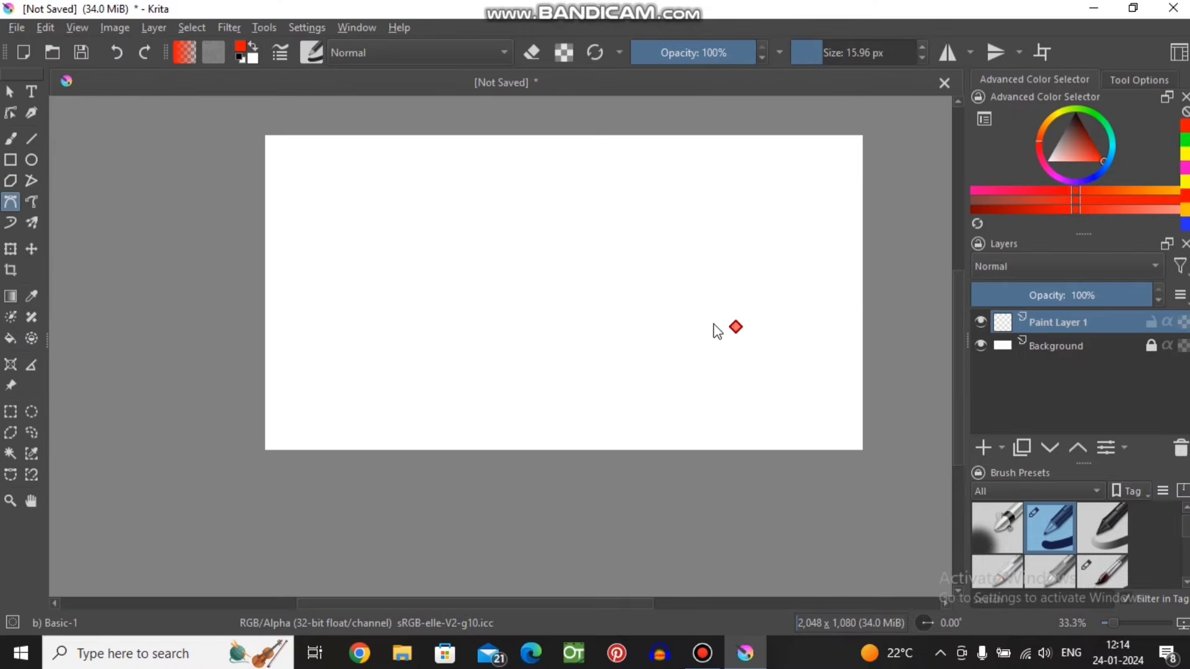
- Draw a red Bezier curve with several loops and swoops across the blank canvas
click(469, 253)
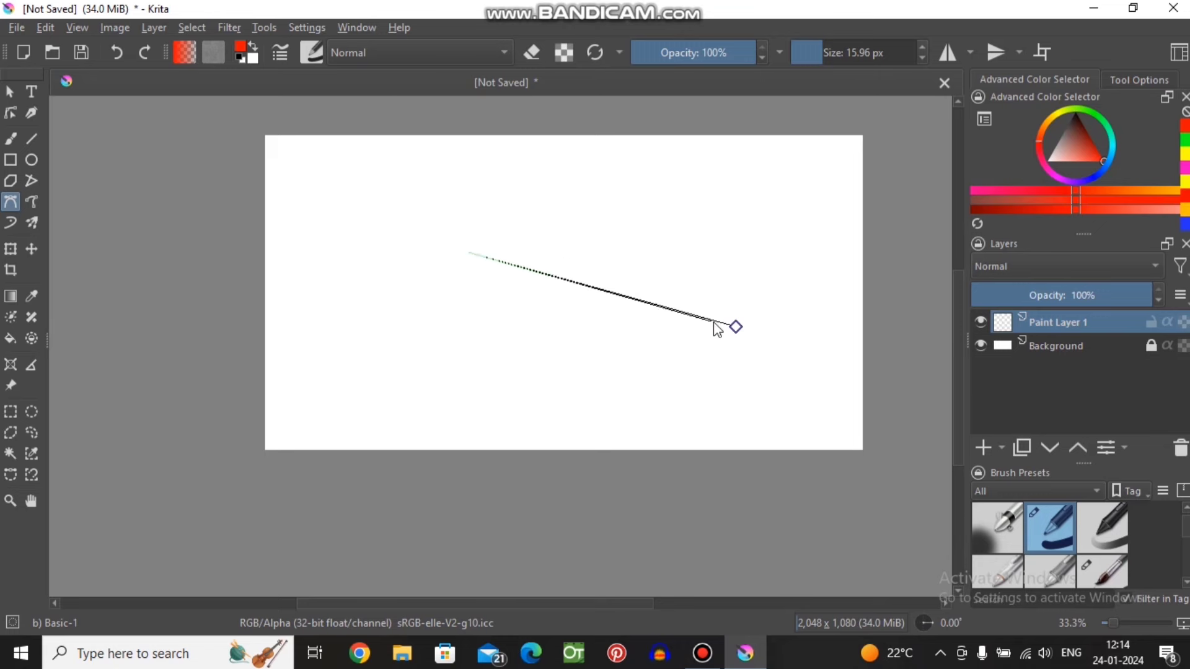
click(679, 242)
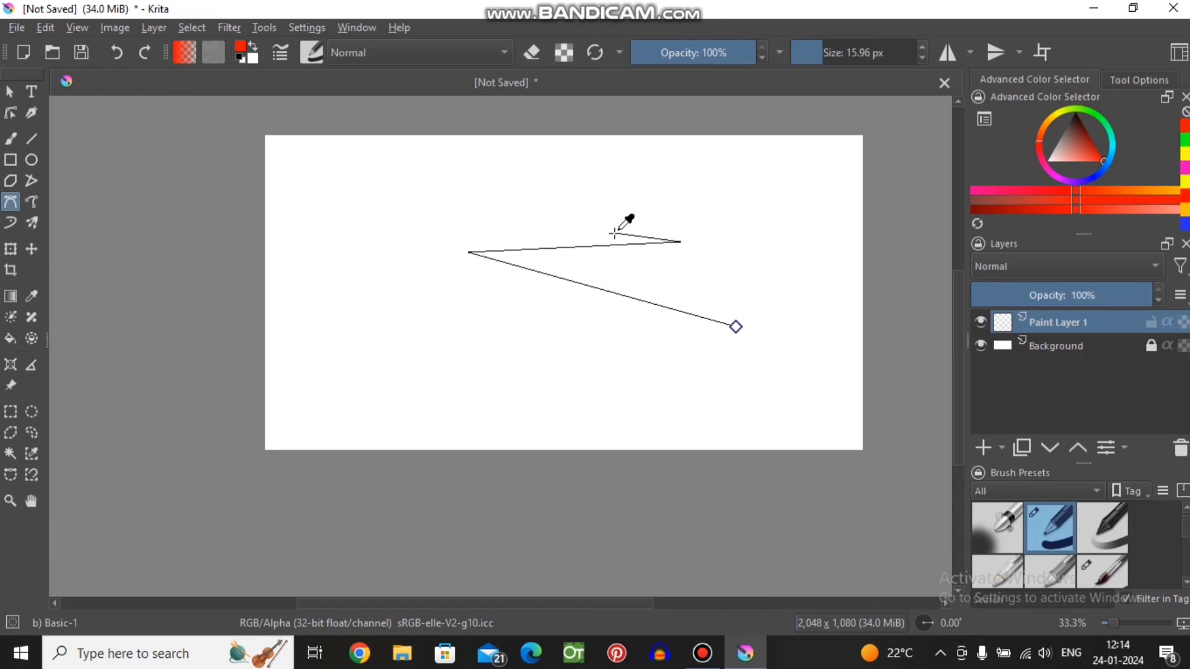
key(ctrl+z)
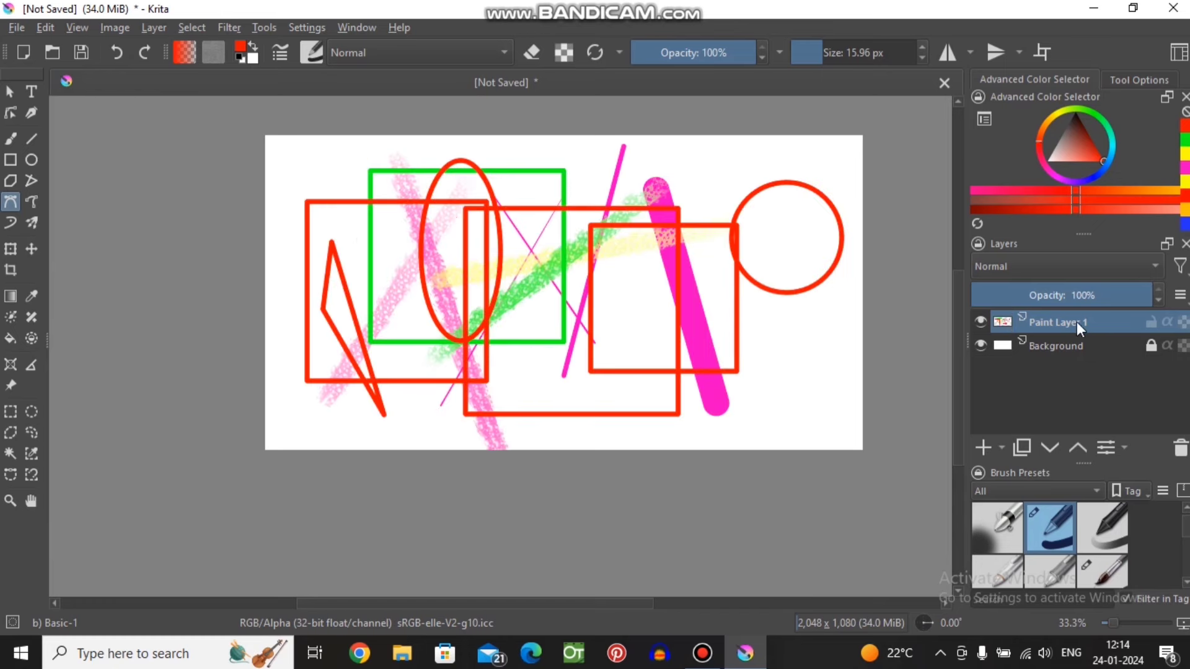
key(Delete)
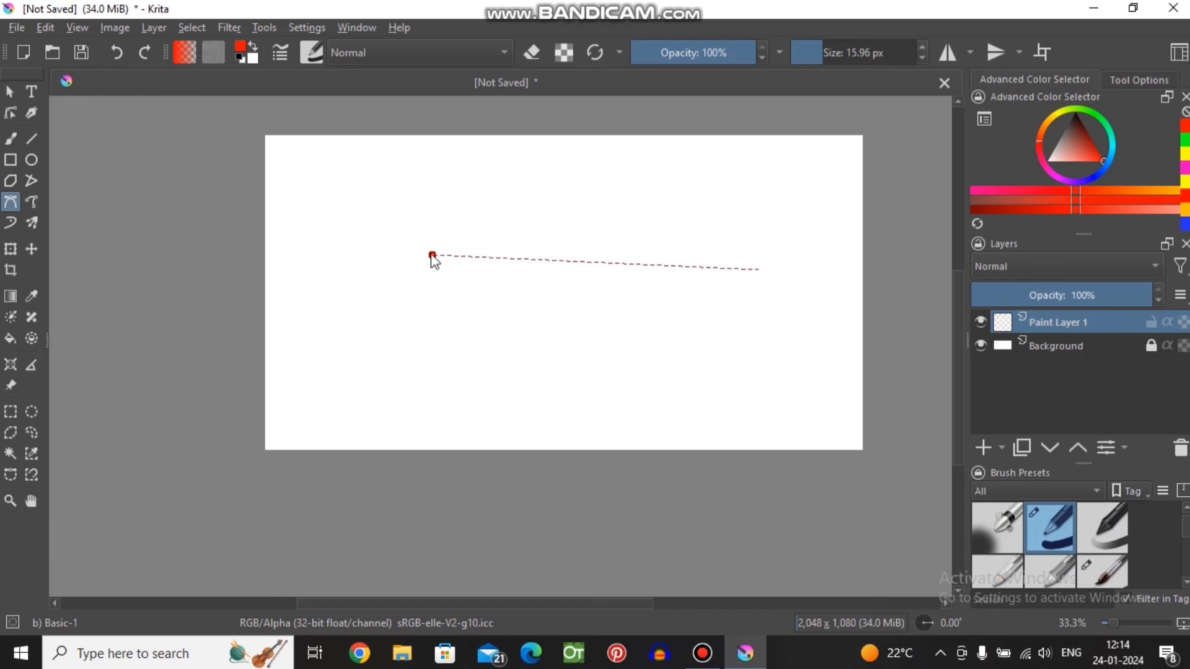
drag(433, 256, 433, 256)
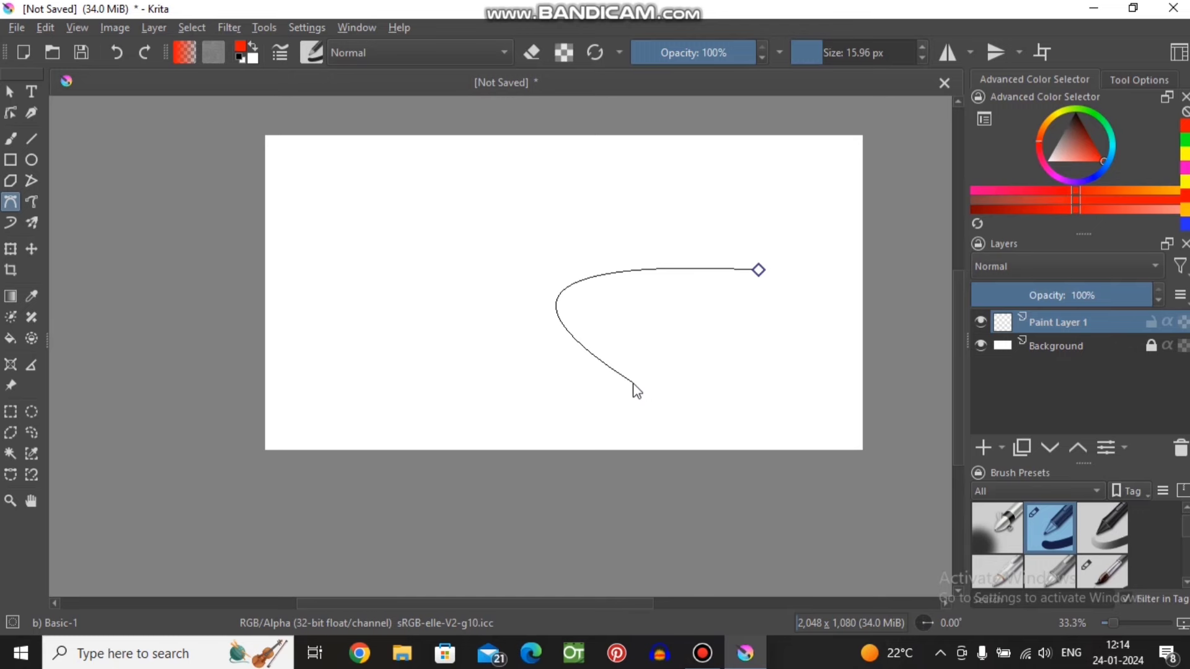
mouse_move(367, 222)
mouse_down()
mouse_move(204, 312)
mouse_move(160, 295)
mouse_up()
drag(507, 174, 491, 284)
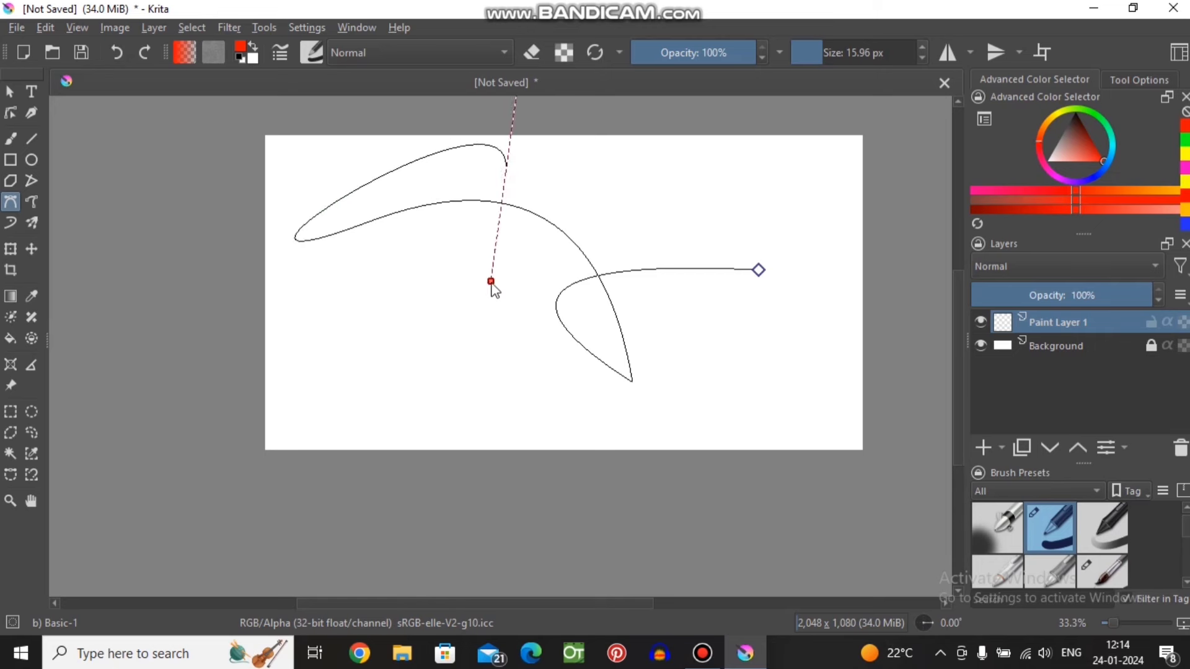
drag(416, 366, 454, 398)
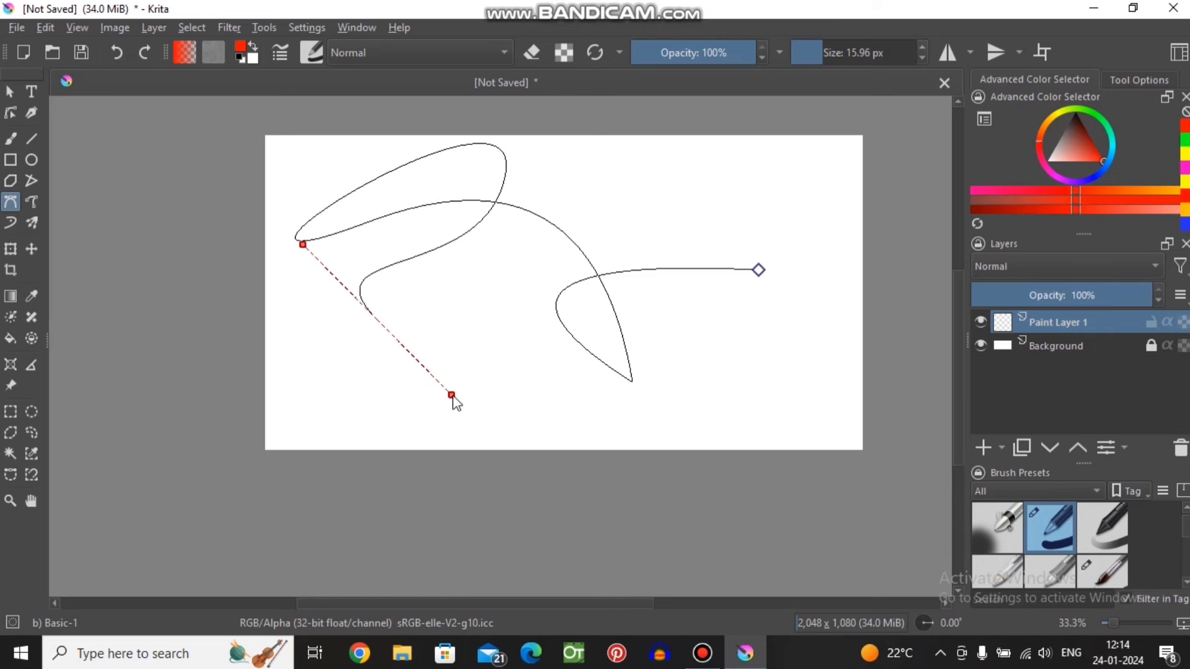
double_click(492, 347)
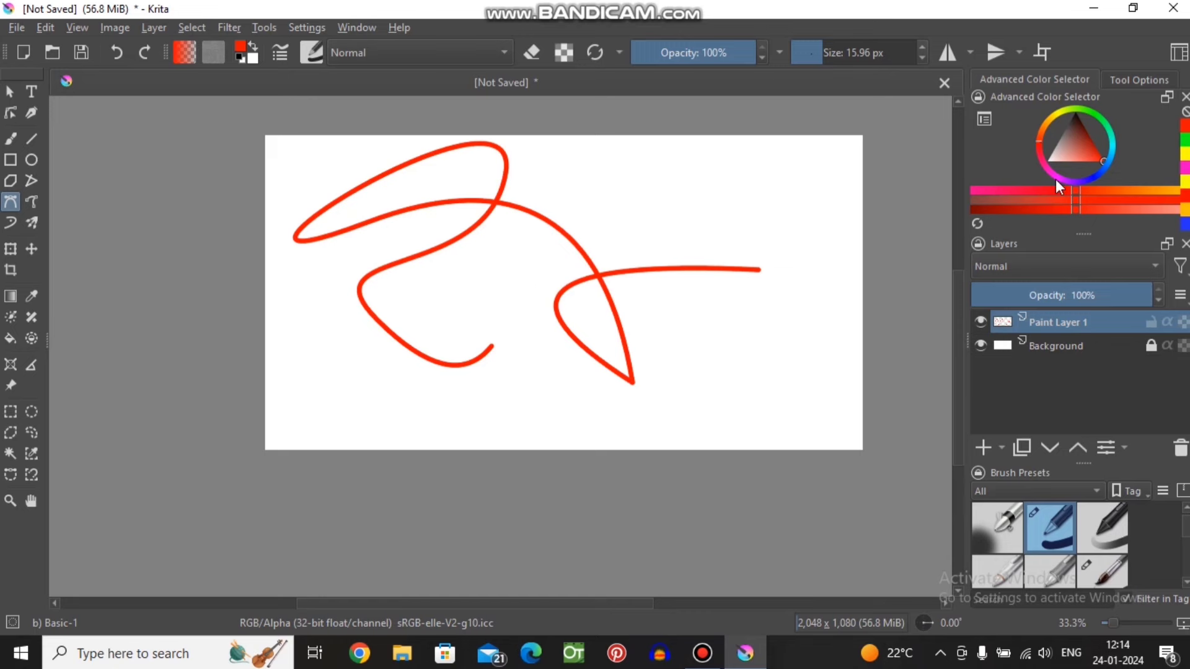
- Rectangle-select the left part of the red curve
click(10, 317)
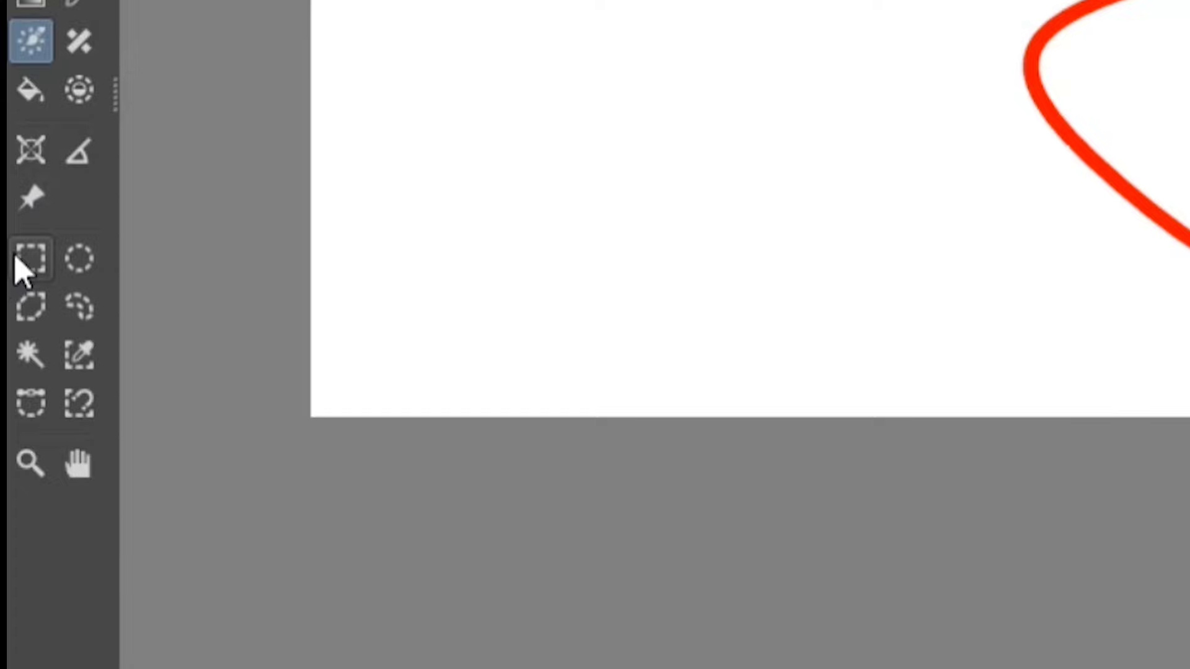
click(19, 259)
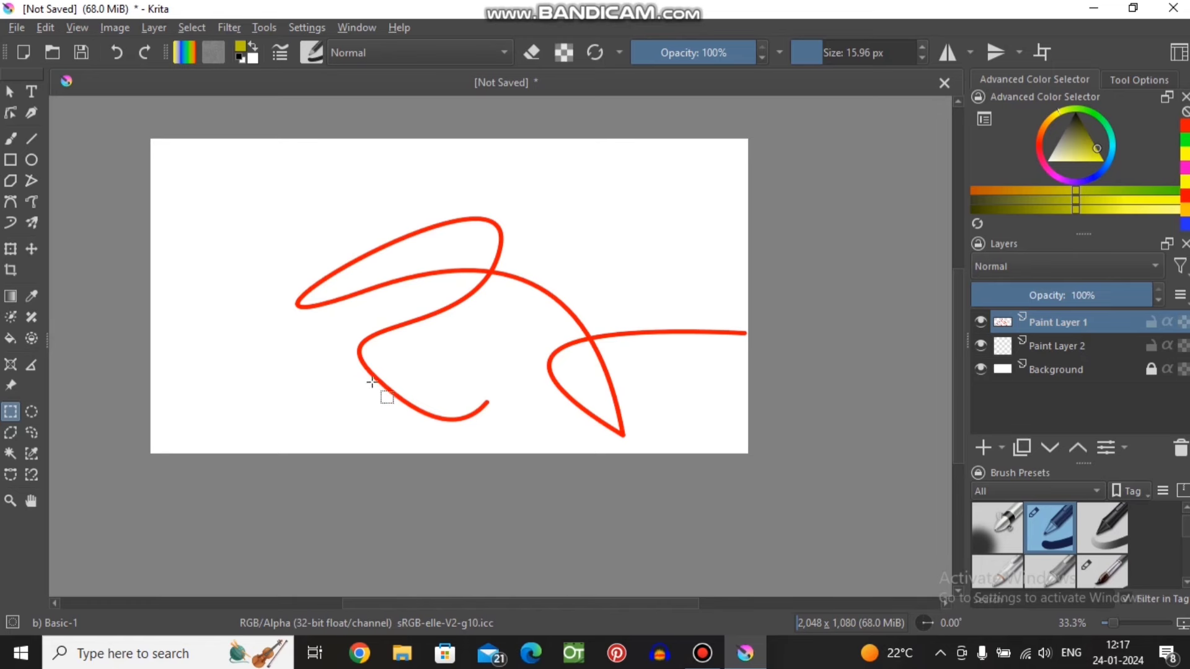
drag(228, 147, 398, 442)
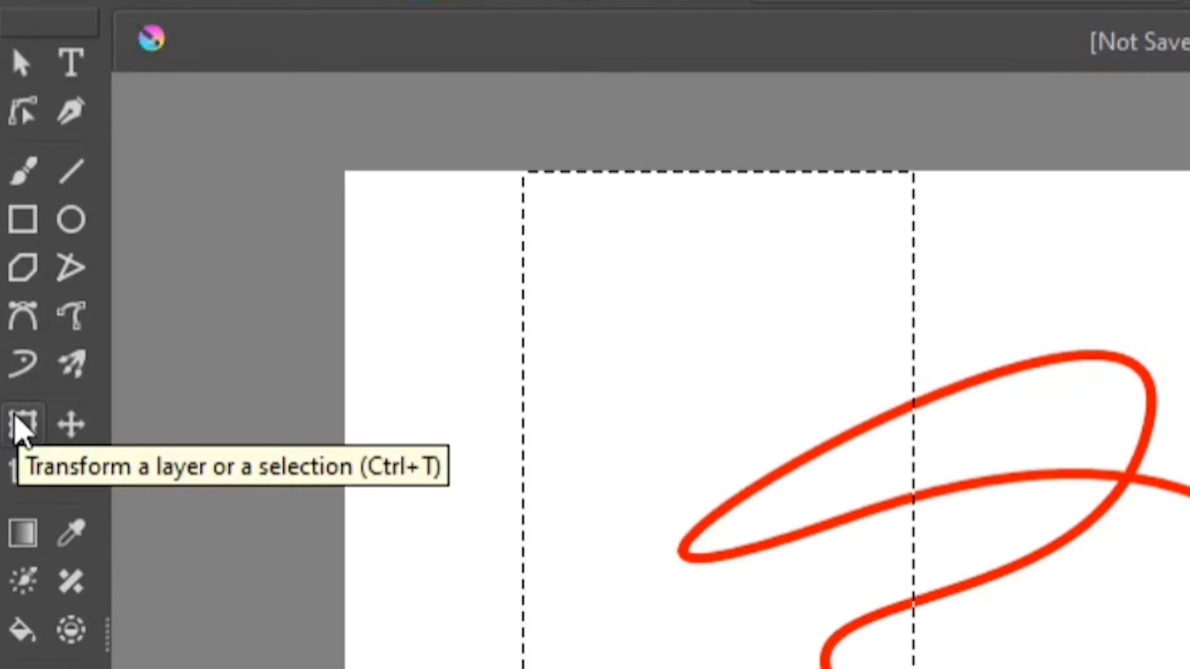
- Stretch the selected part leftward with Ctrl+T, then draw a circular selection over the curve
click(22, 427)
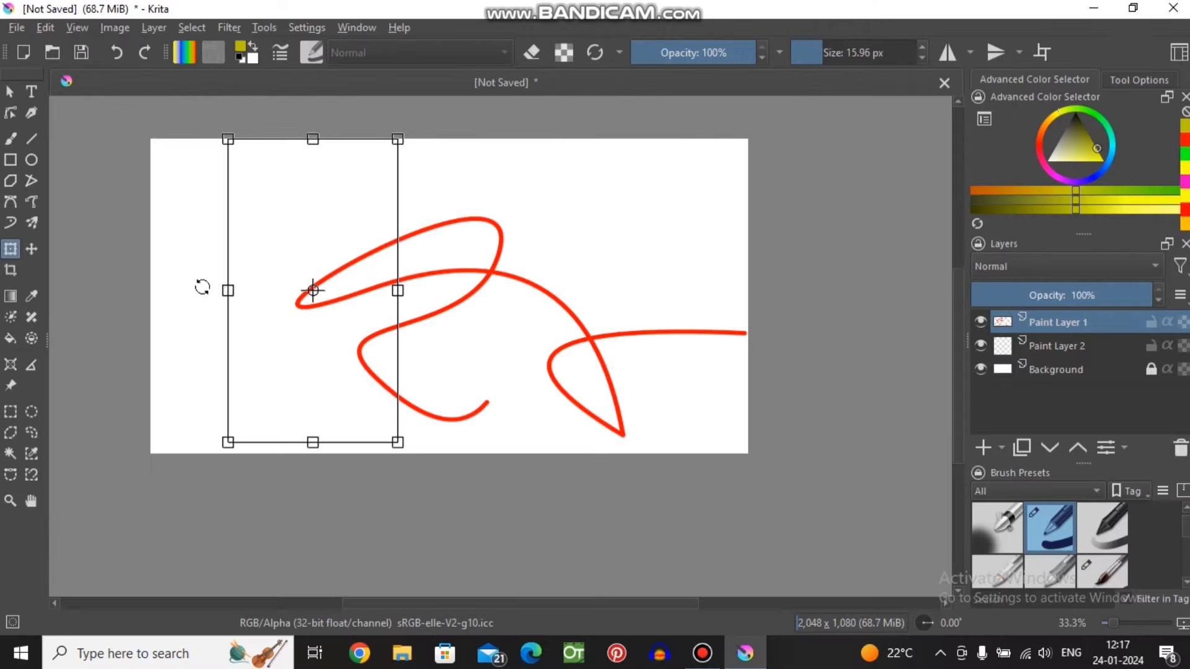
drag(225, 289, 150, 289)
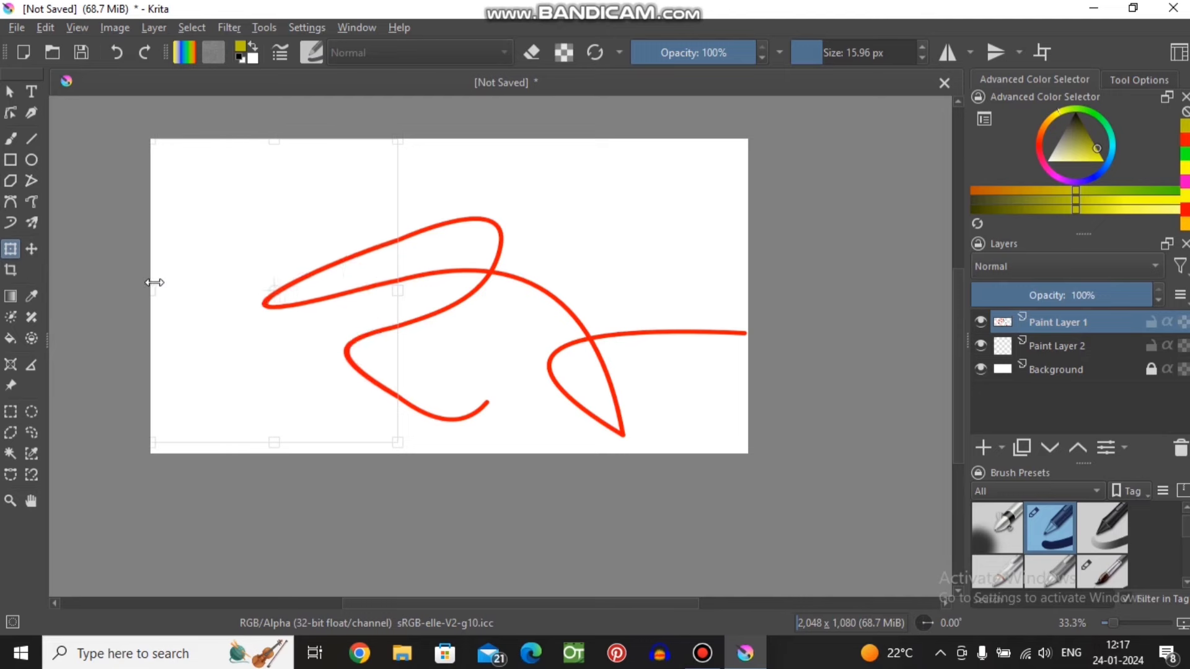
mouse_move(272, 225)
mouse_down()
mouse_move(217, 236)
mouse_move(256, 231)
mouse_up()
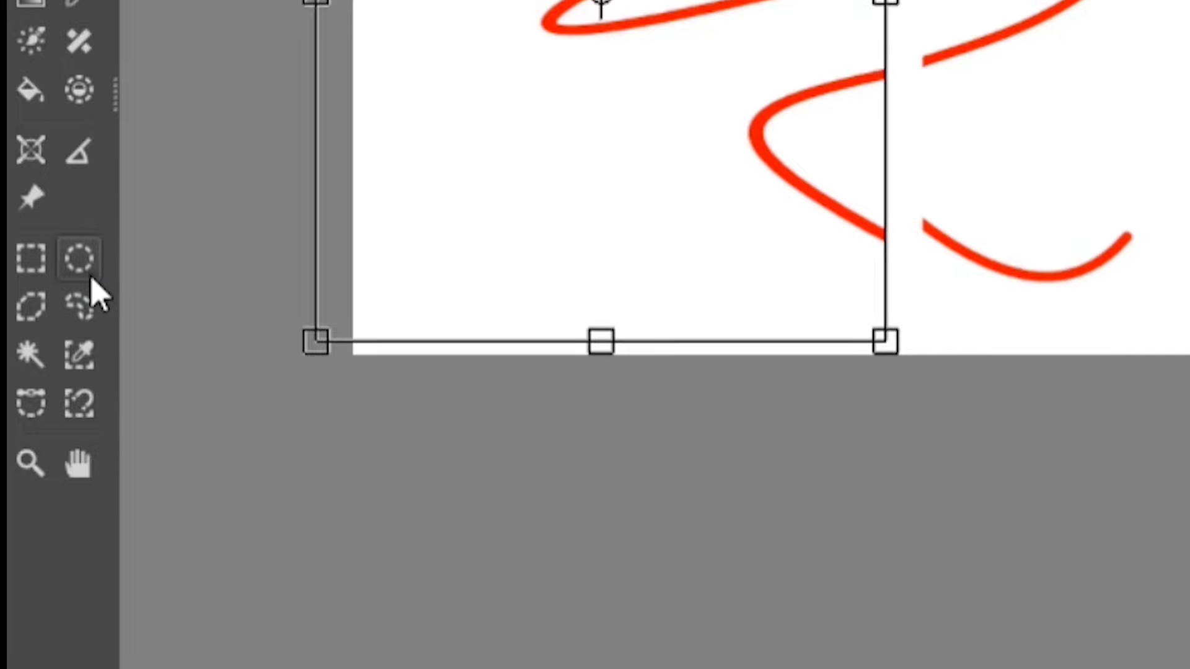
click(37, 414)
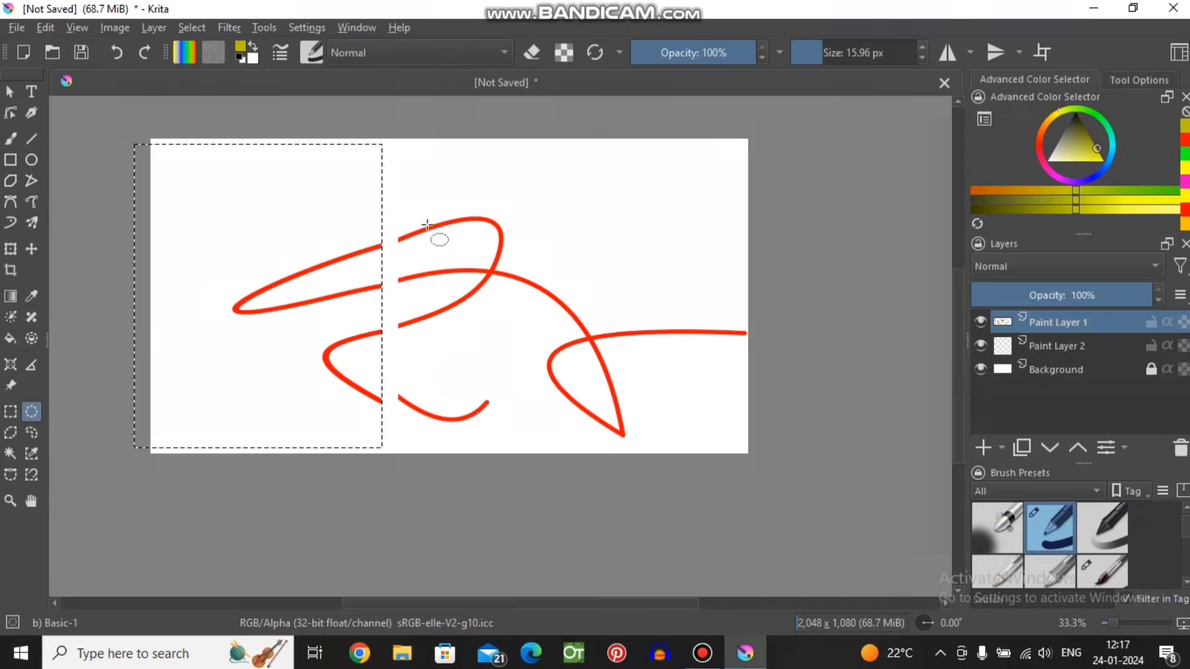
drag(426, 185, 645, 398)
- Draw a polygonal selection around the curve's left loop
click(13, 434)
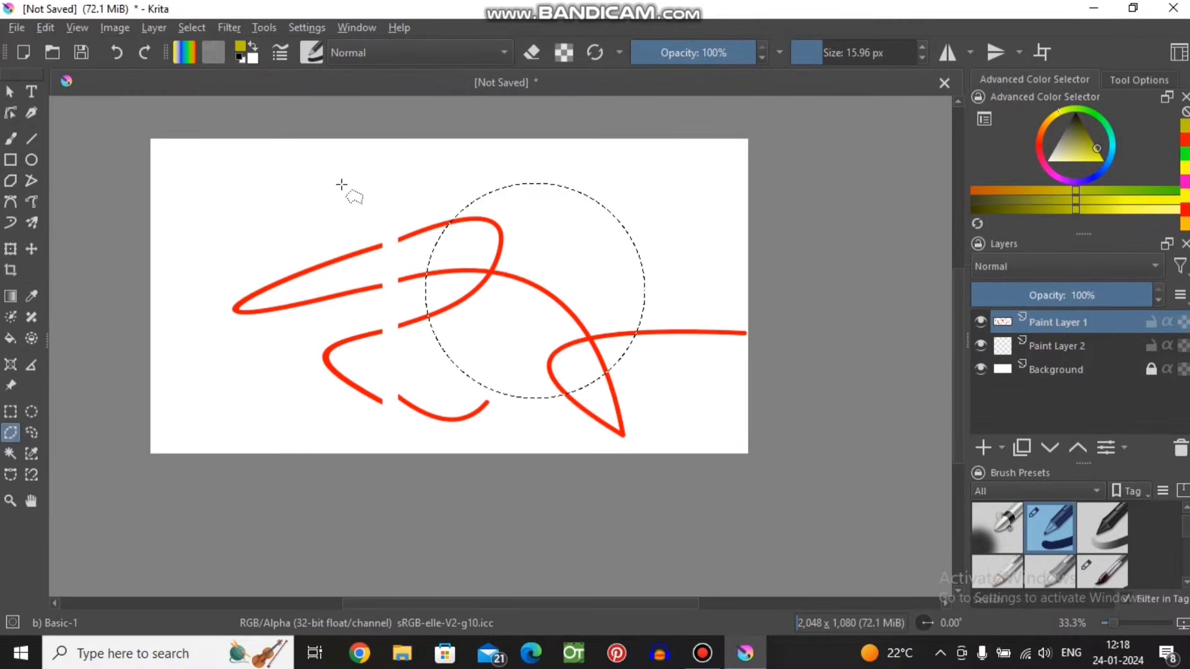
click(268, 213)
click(398, 202)
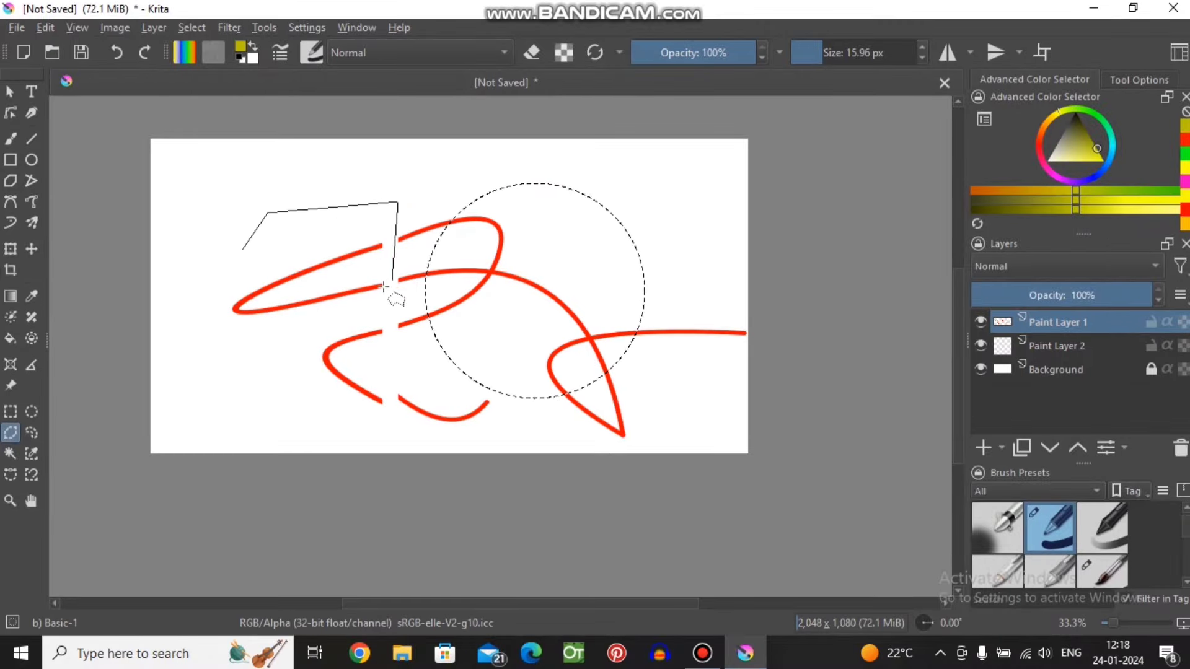
click(389, 284)
click(270, 373)
click(205, 362)
click(197, 285)
double_click(242, 251)
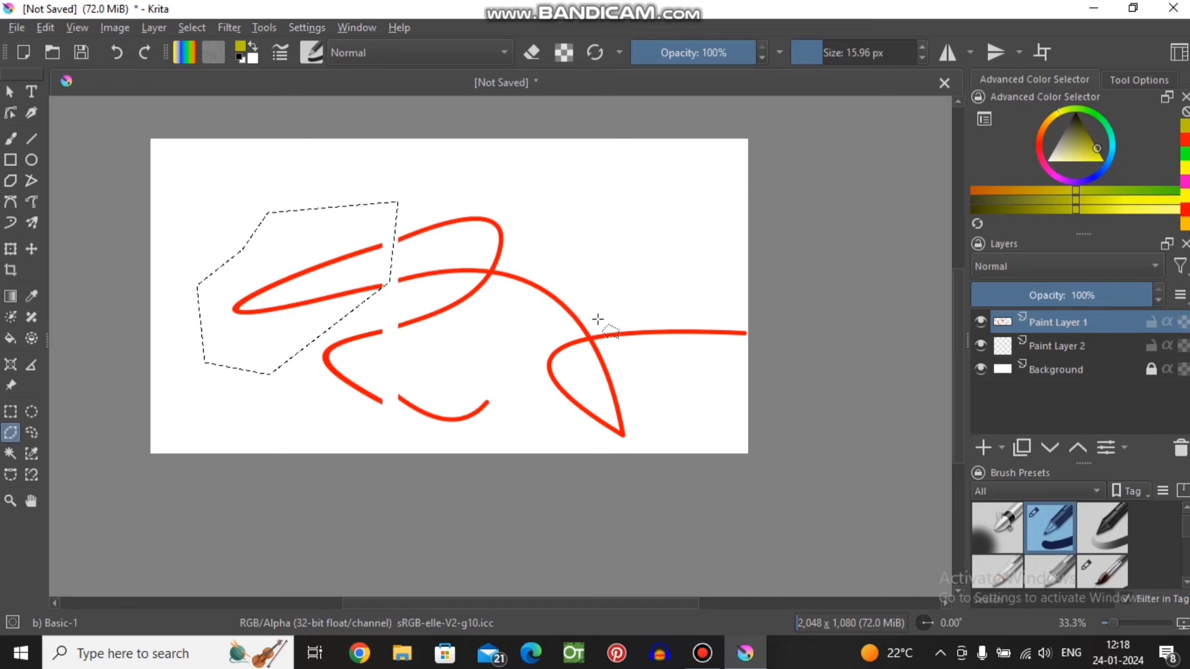
- Select the right red loop with a polygon and nudge it slightly left and down
click(525, 345)
click(552, 437)
click(628, 452)
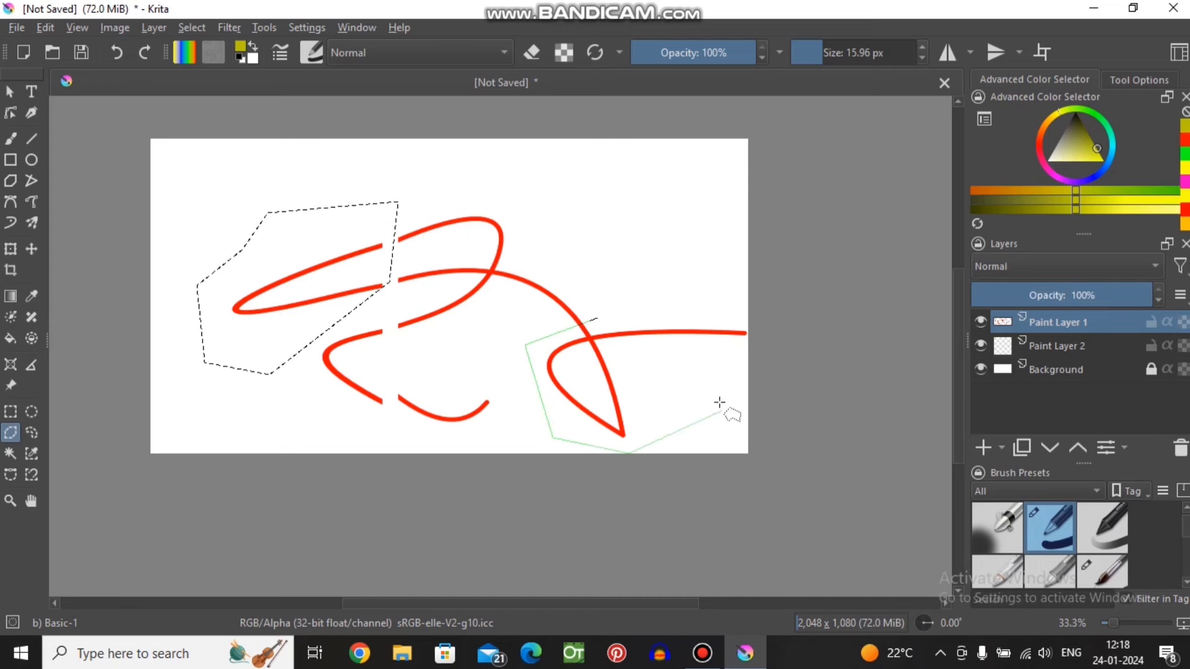
click(720, 410)
click(691, 372)
double_click(607, 314)
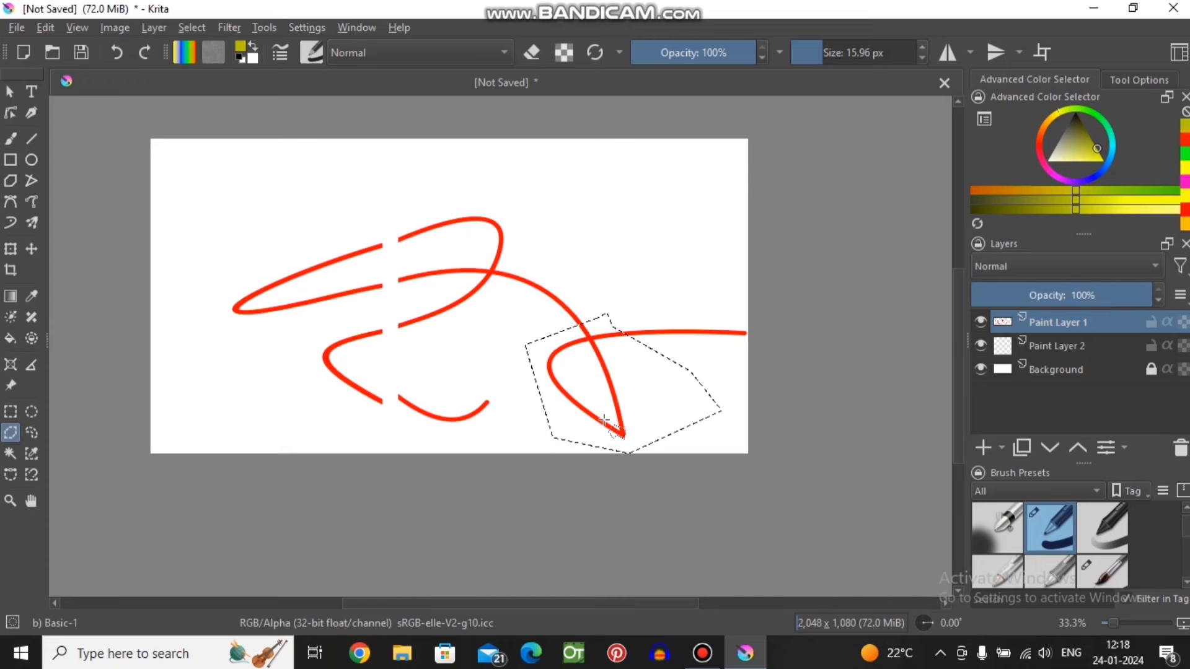
click(10, 252)
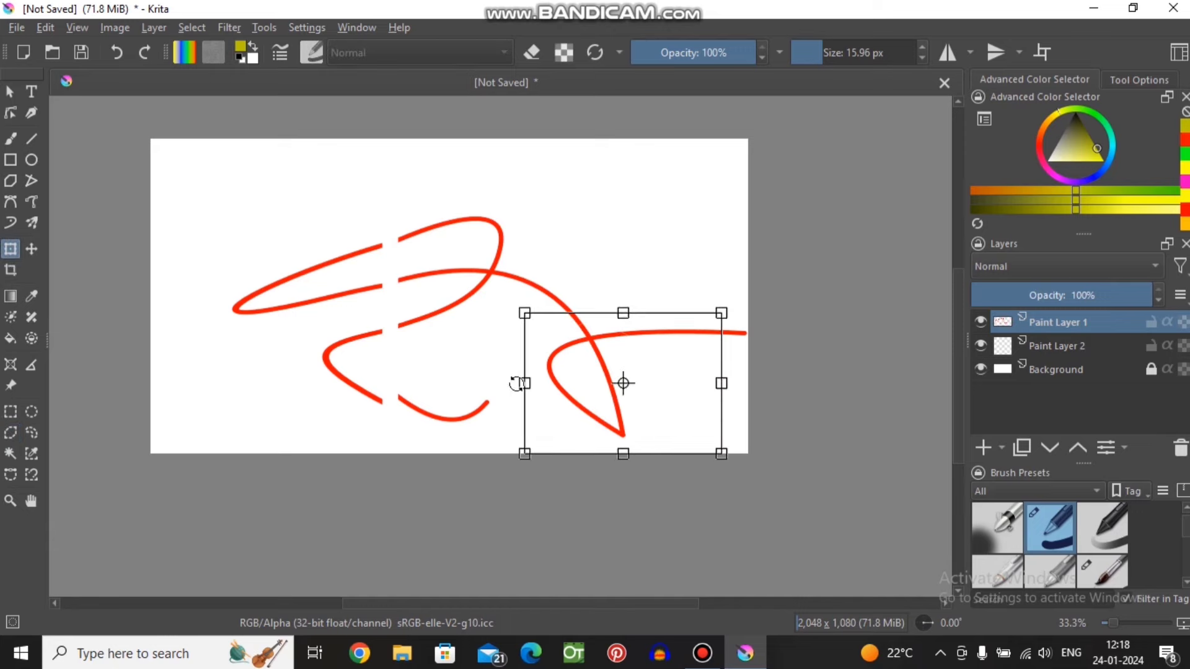
drag(553, 371, 546, 373)
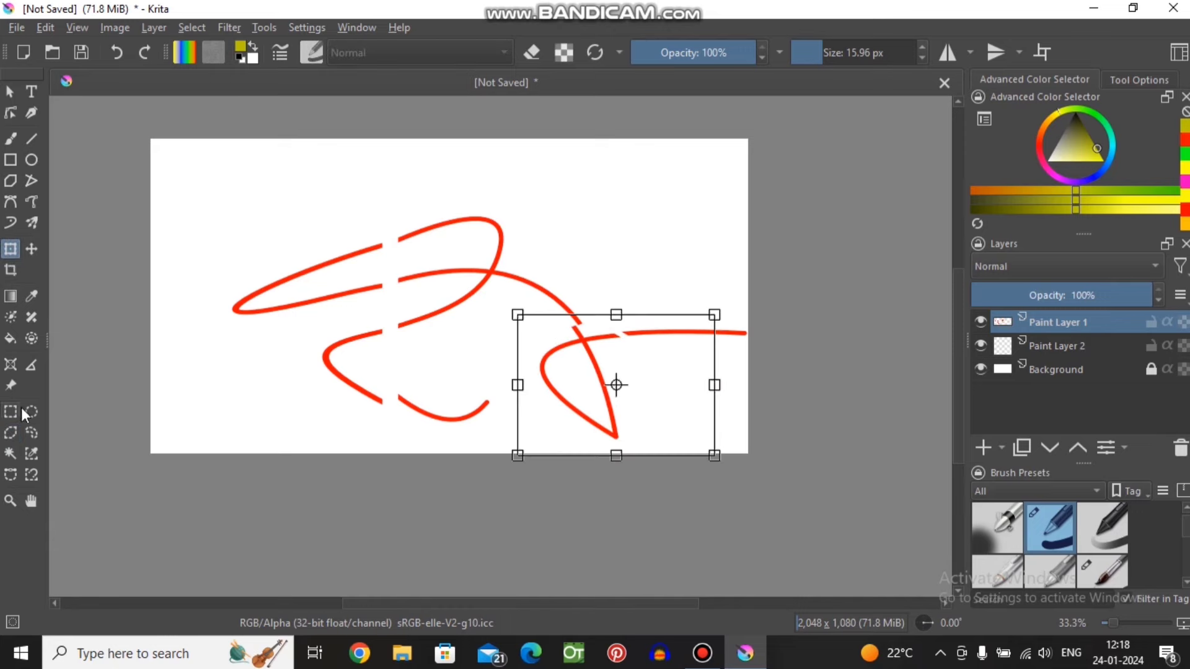
- Draw a heart-shaped freehand selection around the middle strokes
click(29, 431)
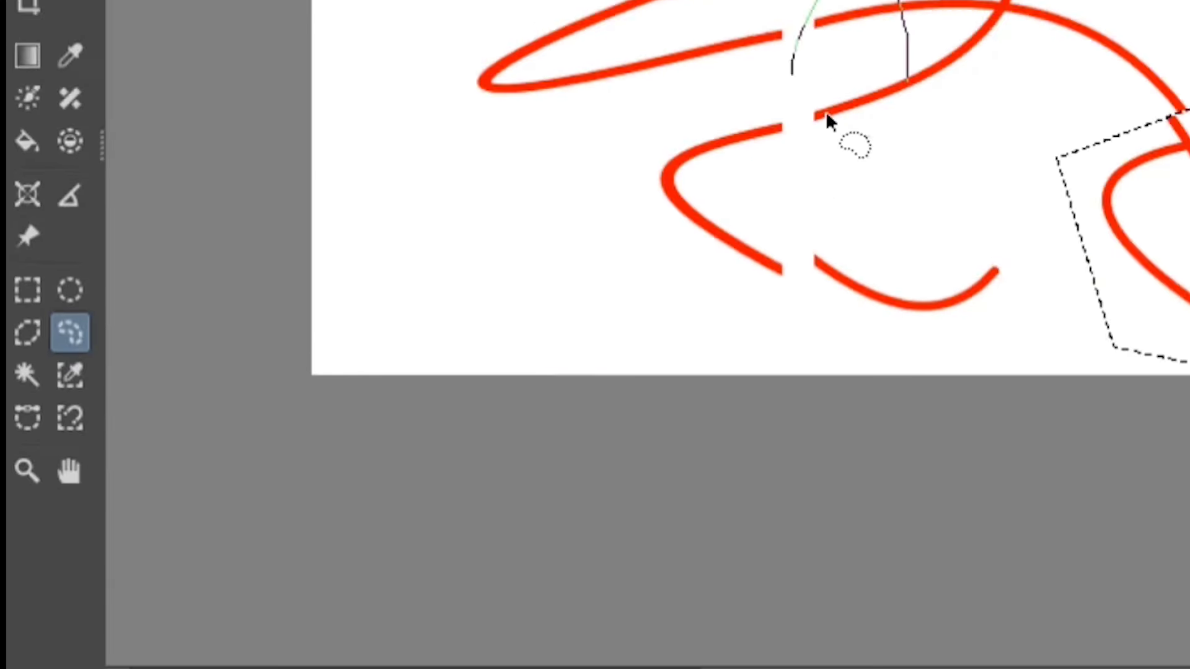
drag(443, 292, 444, 383)
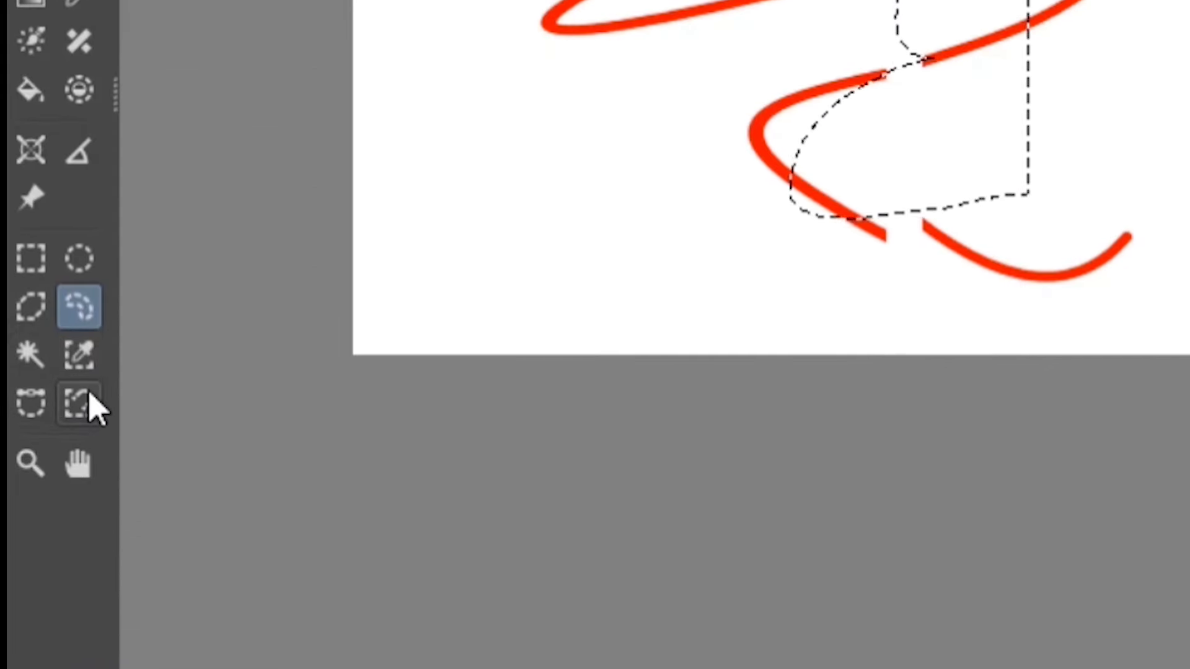
click(37, 406)
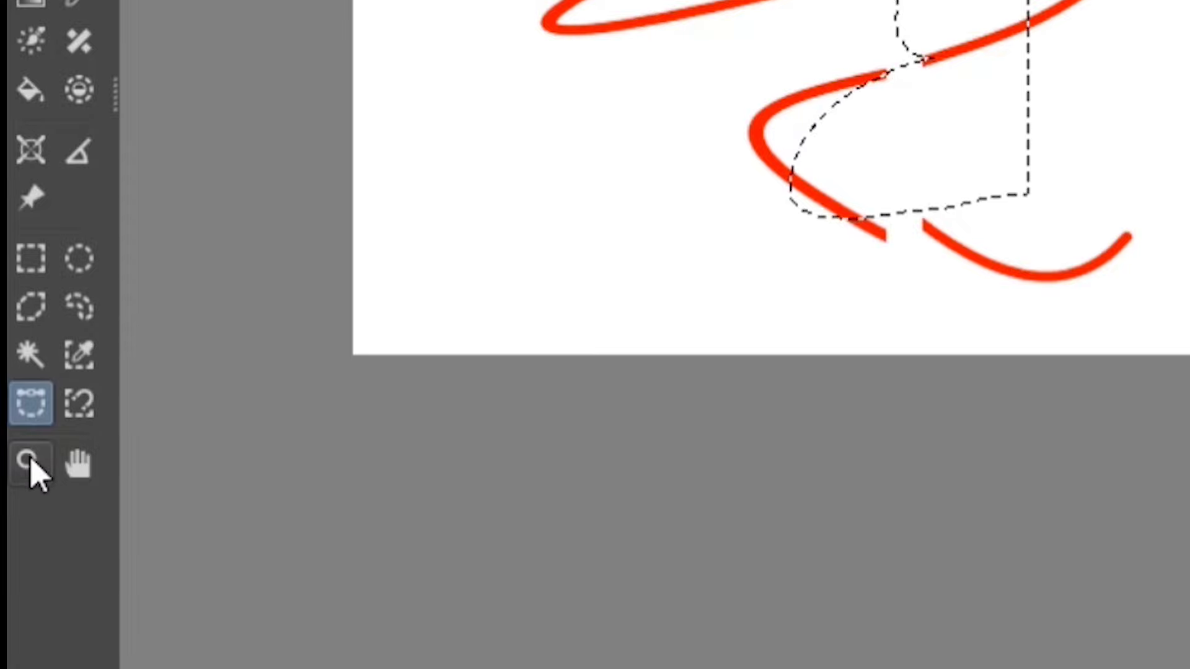
click(29, 462)
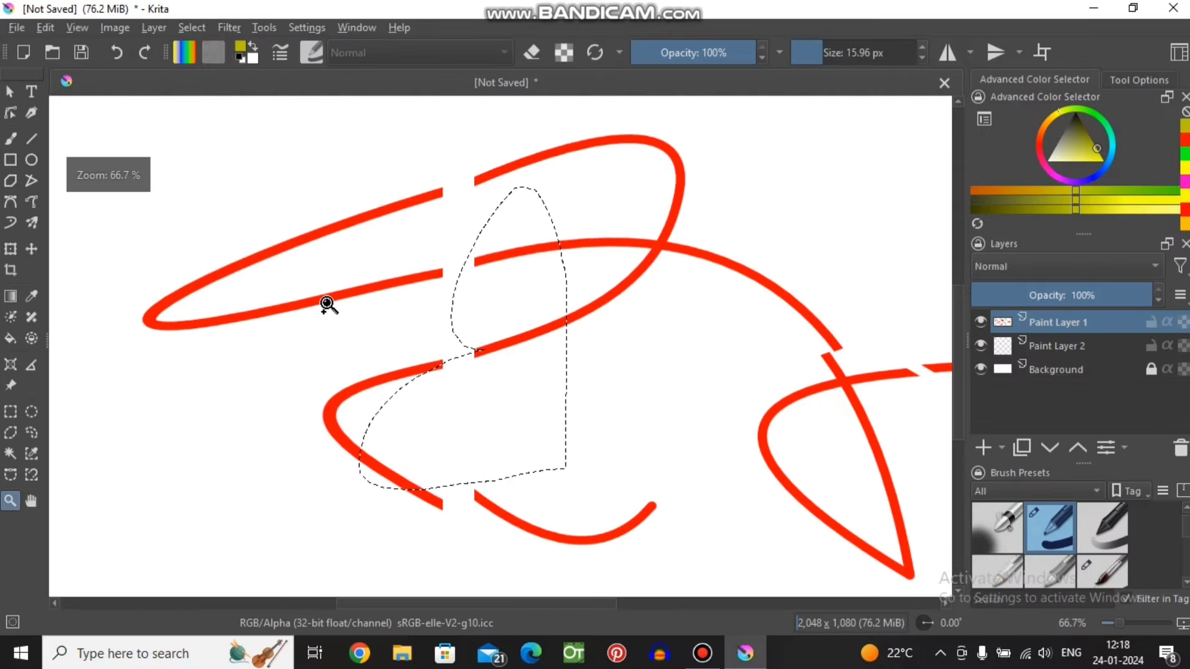
scroll(327, 304, down, 1)
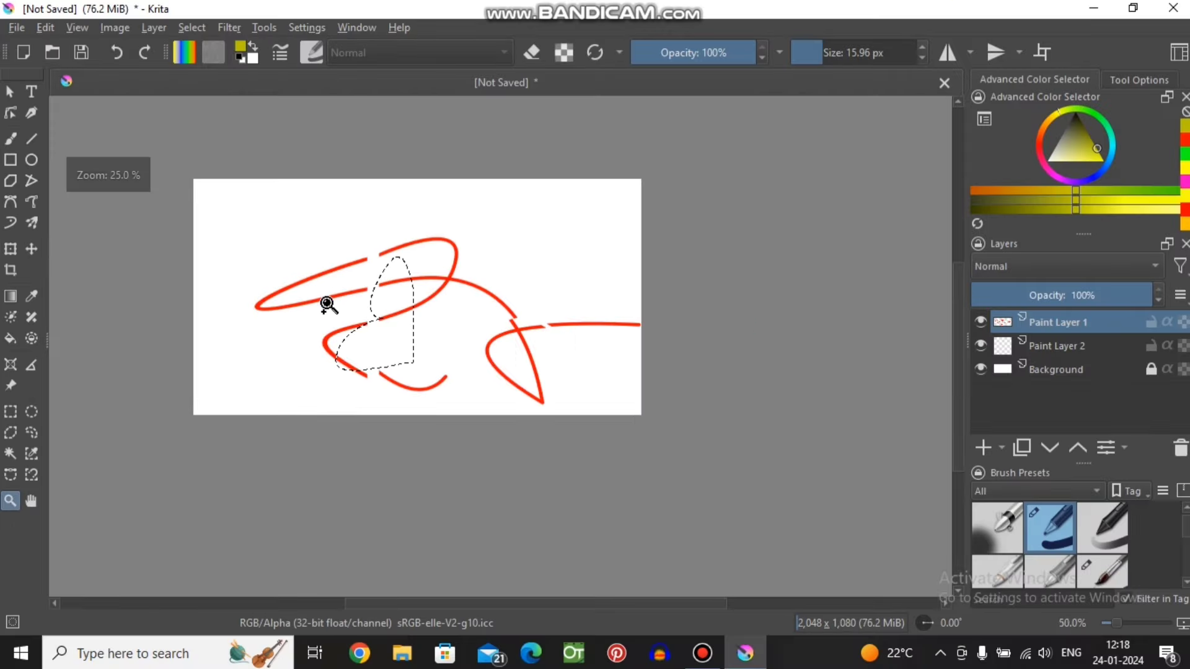
click(326, 304)
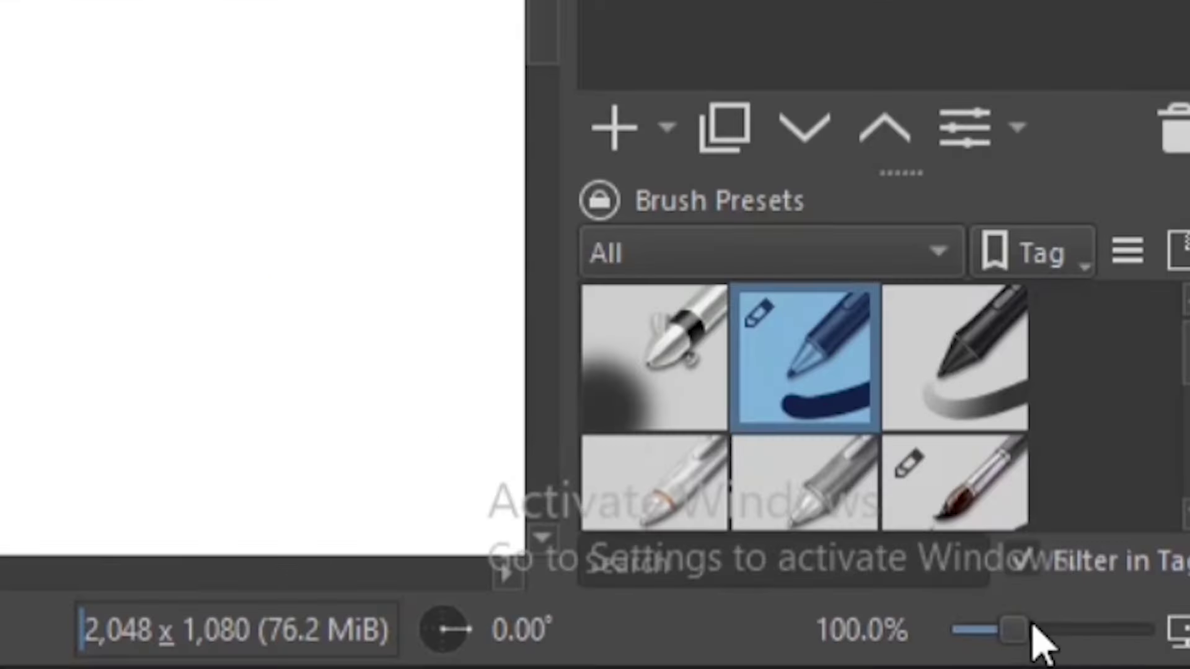
drag(1129, 624, 1107, 625)
click(10, 139)
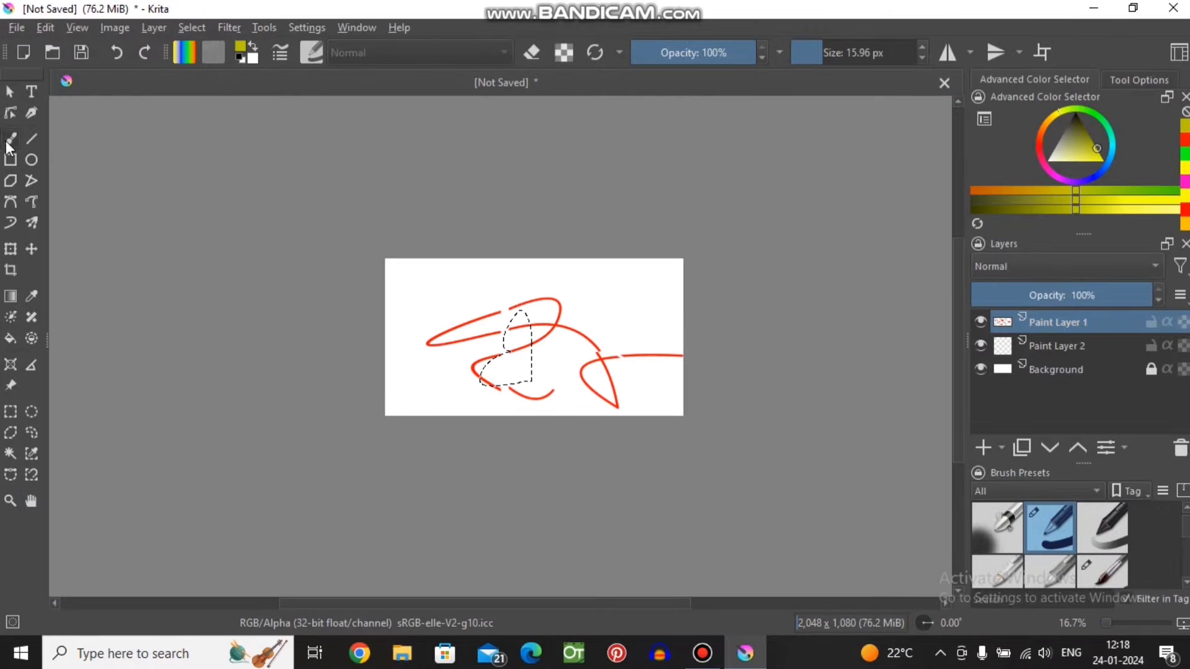
scroll(555, 358, up, 5)
scroll(484, 292, down, 1)
scroll(483, 292, down, 3)
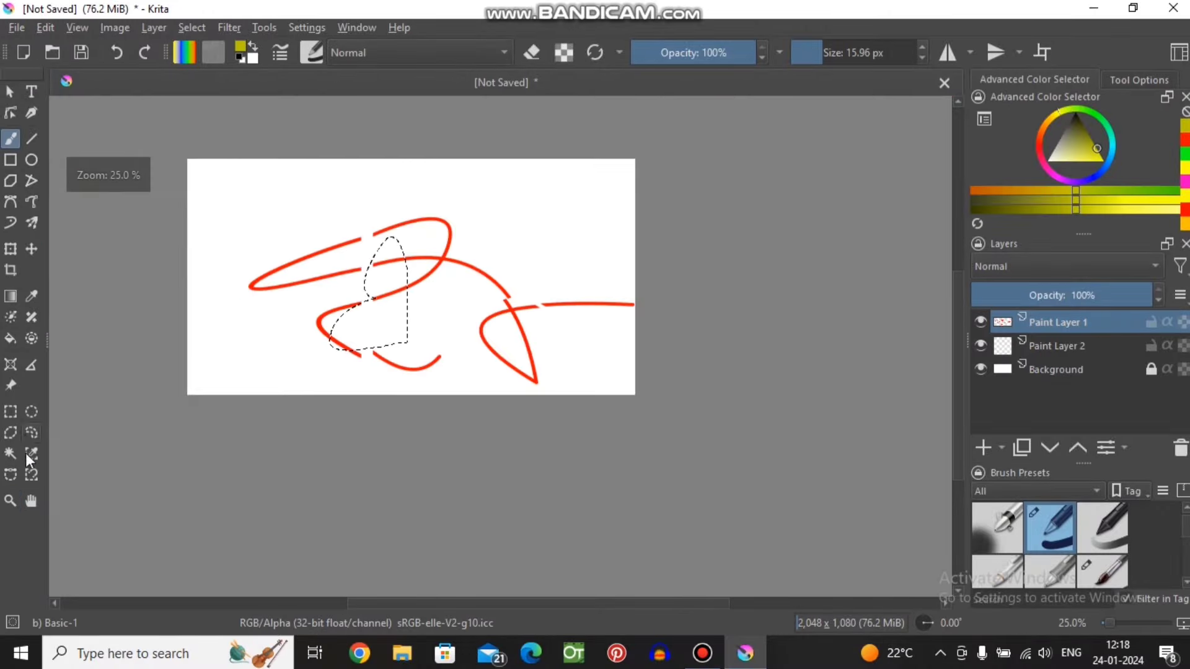
click(31, 500)
mouse_move(302, 324)
mouse_down()
mouse_move(367, 348)
mouse_move(332, 388)
mouse_move(356, 390)
mouse_move(321, 343)
mouse_up()
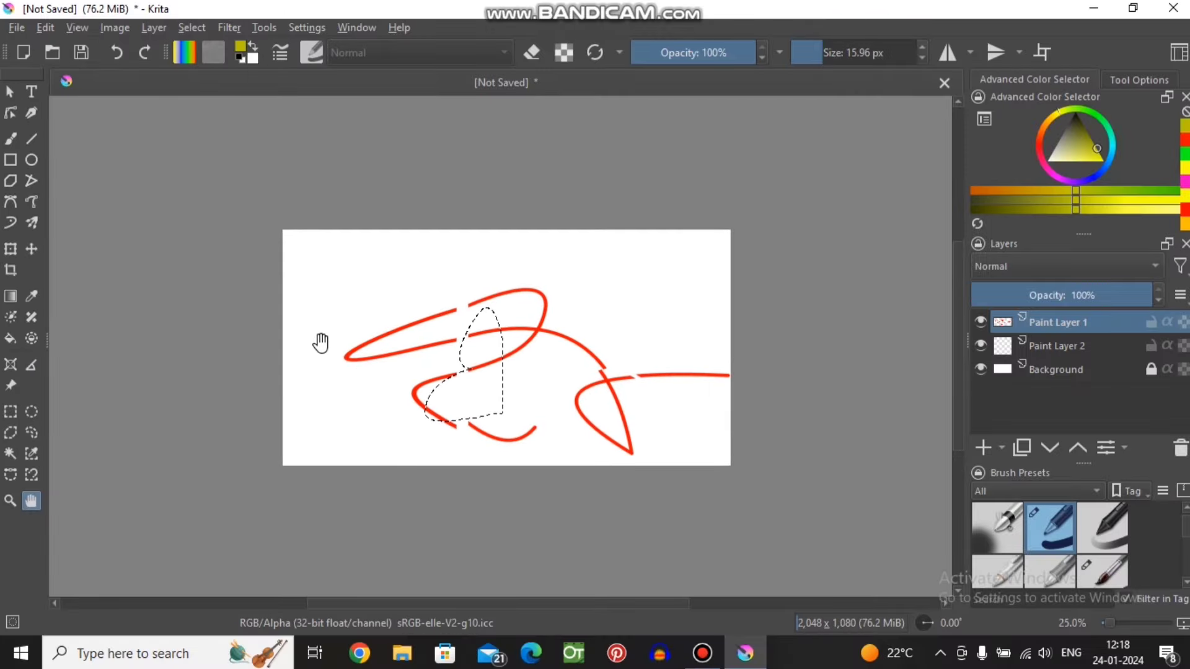
scroll(481, 300, up, 5)
scroll(550, 353, up, 1)
mouse_move(550, 353)
mouse_down()
mouse_move(308, 577)
mouse_move(681, 304)
mouse_move(83, 372)
mouse_move(486, 270)
mouse_move(459, 236)
mouse_move(439, 240)
mouse_up()
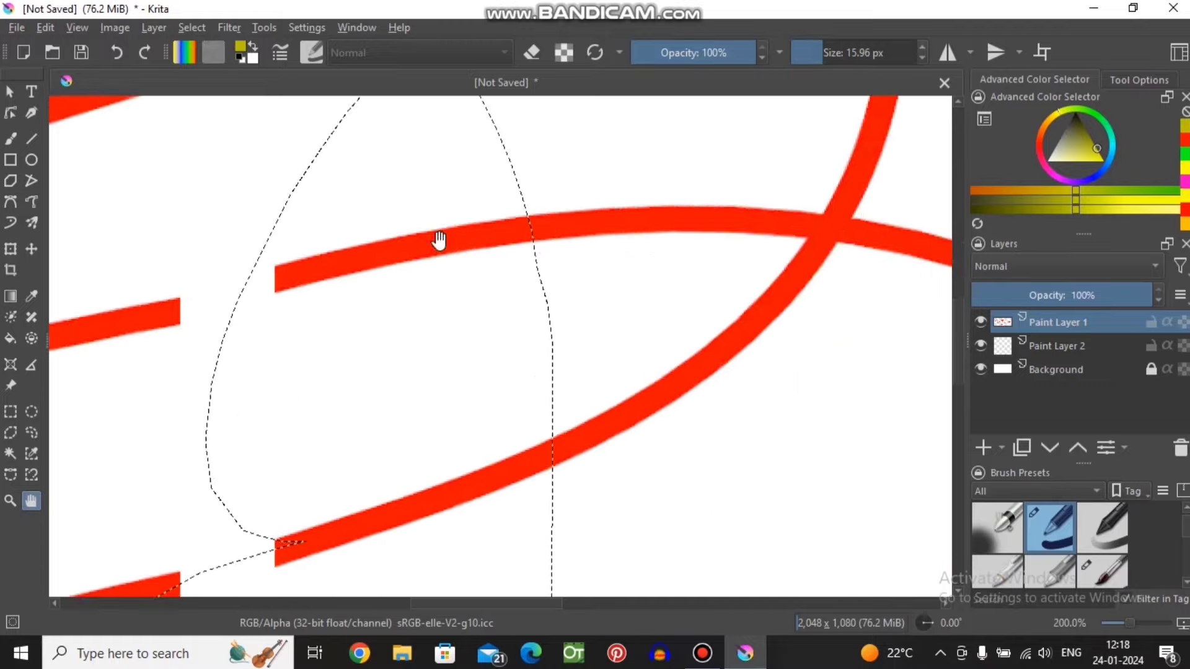
scroll(439, 240, down, 4)
scroll(550, 361, up, 2)
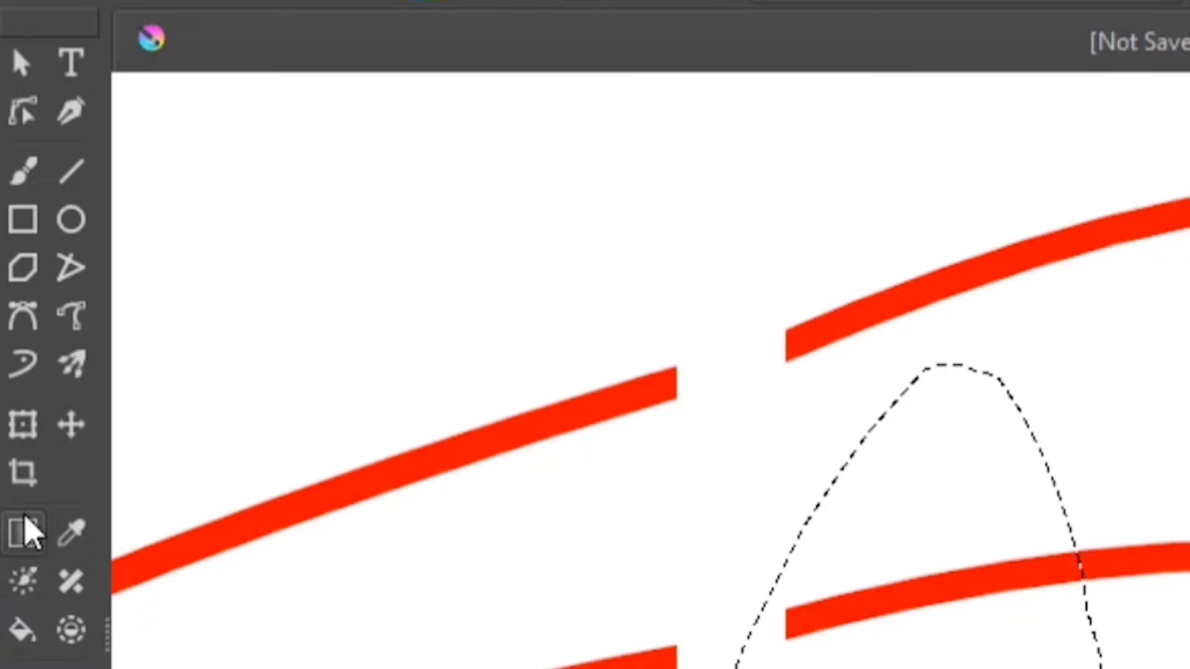
- Fill the heart-shaped selection with a yellow-to-red gradient running left to right
click(26, 523)
scroll(545, 263, down, 3)
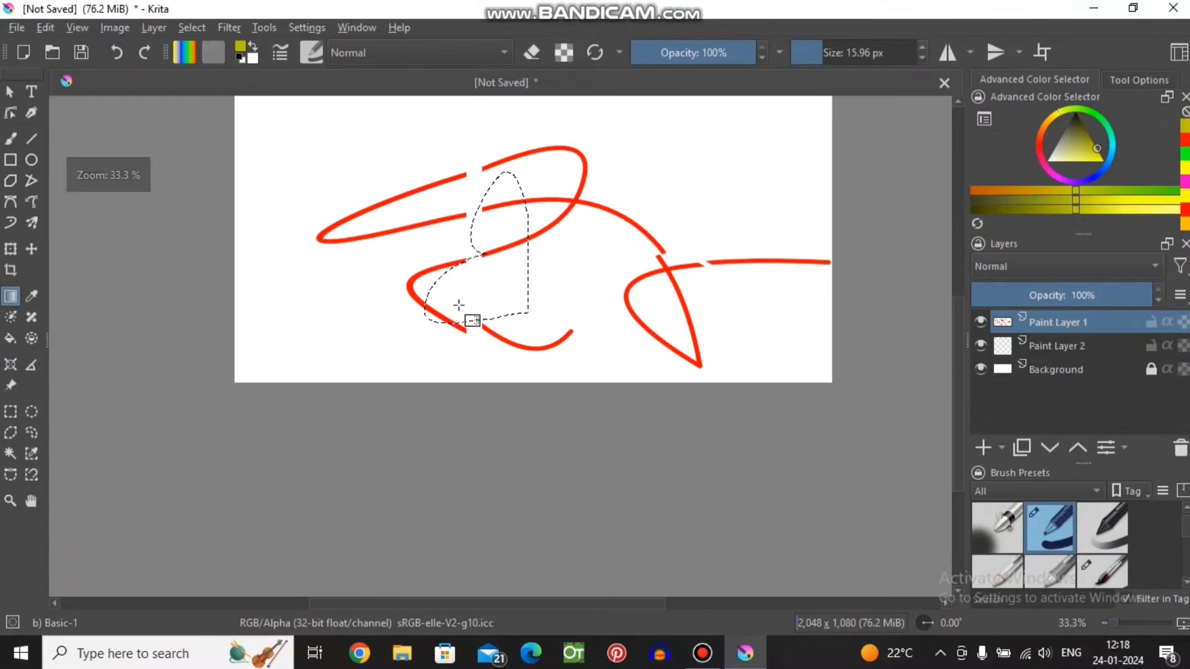
scroll(500, 229, up, 2)
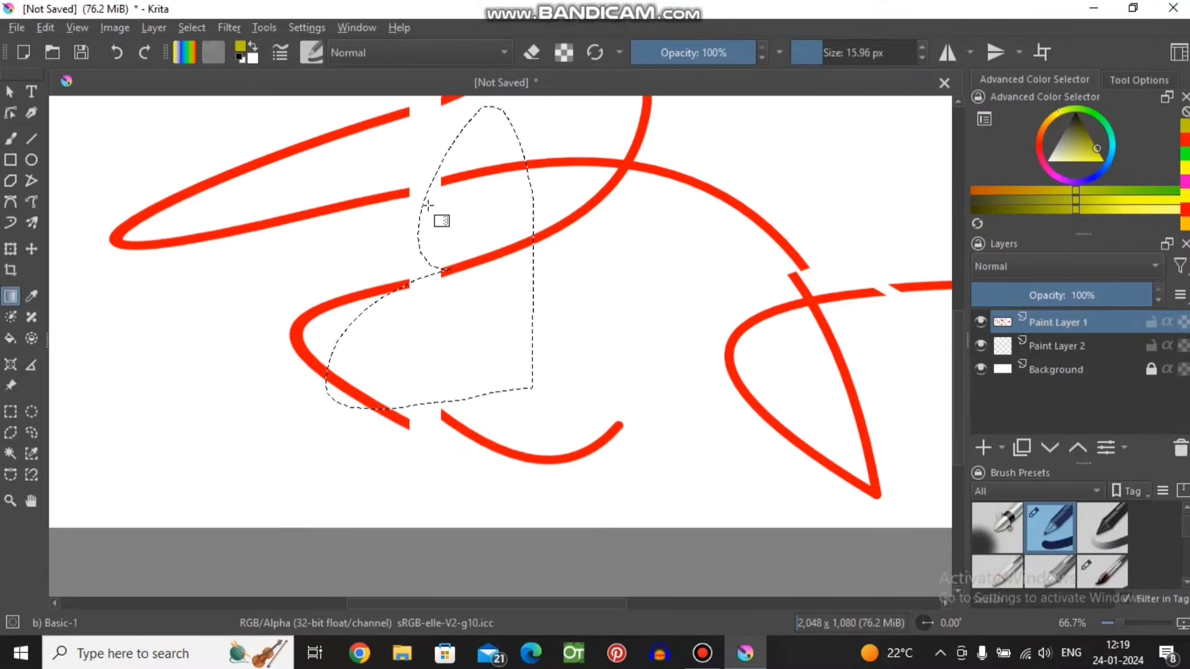
click(177, 63)
scroll(289, 229, down, 2)
scroll(288, 229, down, 2)
scroll(290, 220, up, 4)
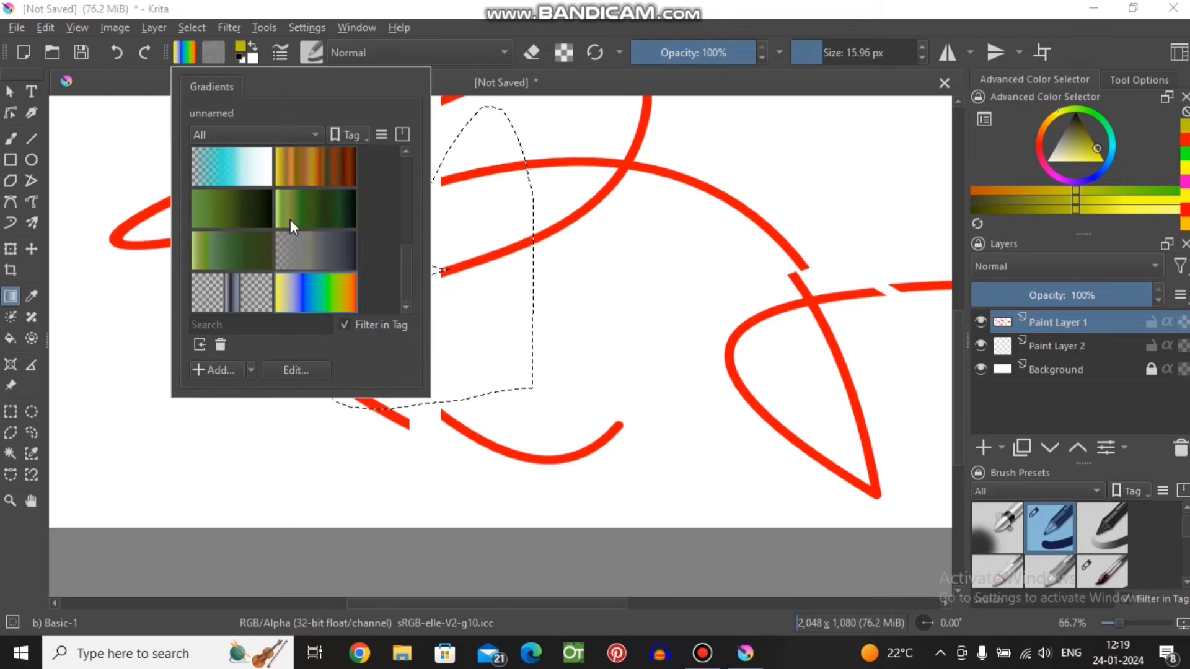
click(231, 366)
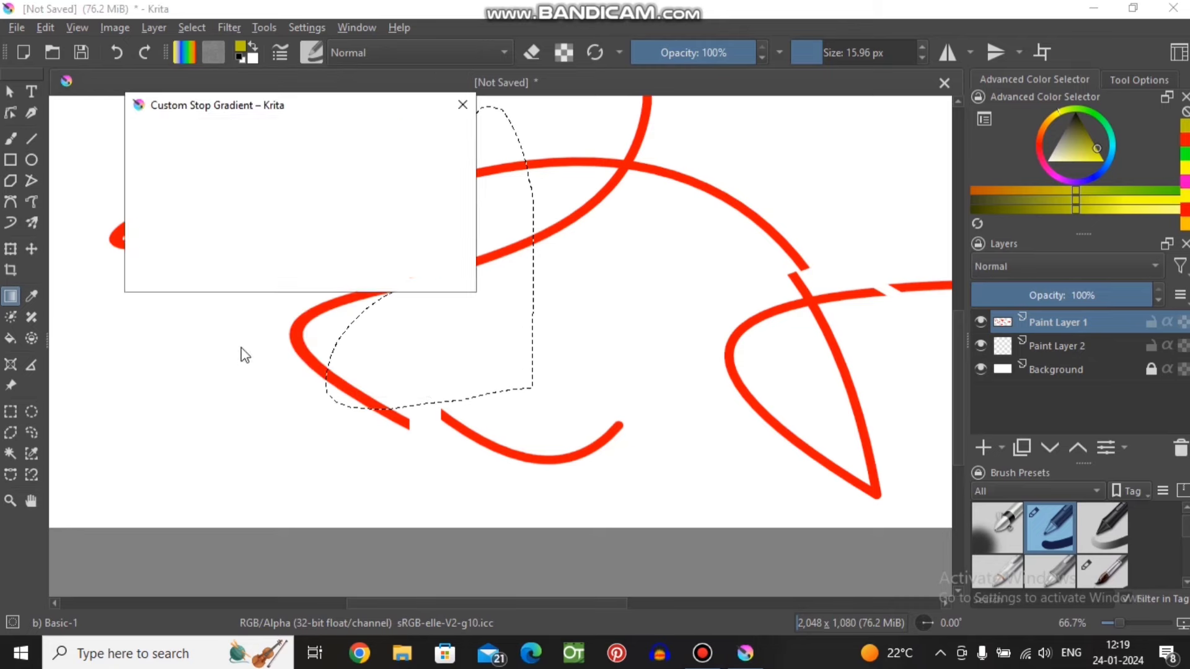
click(355, 272)
drag(421, 204, 521, 329)
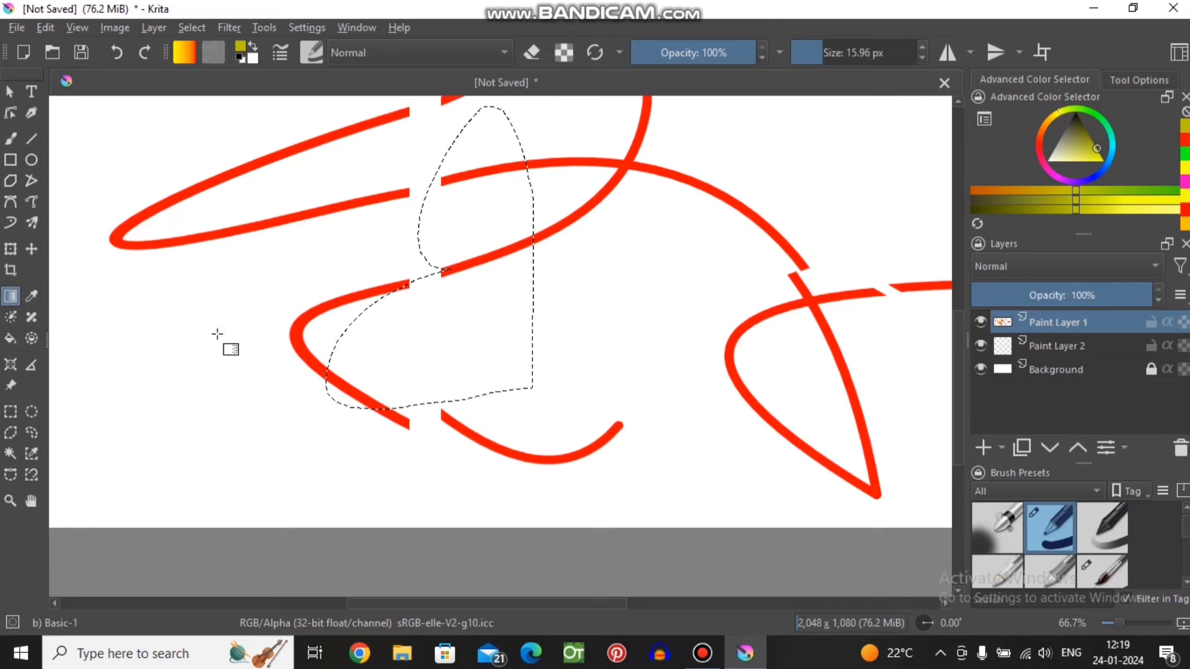
drag(380, 212, 501, 243)
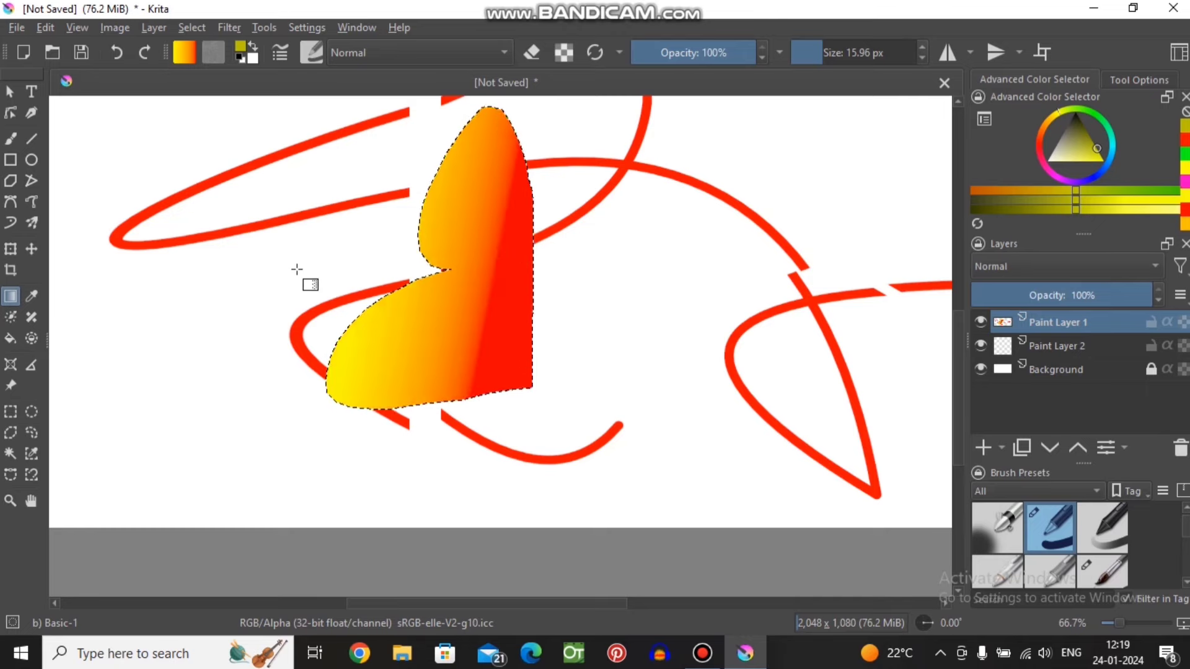
- Lasso a new rounded freehand selection to the right of the heart
click(31, 433)
scroll(598, 297, down, 2)
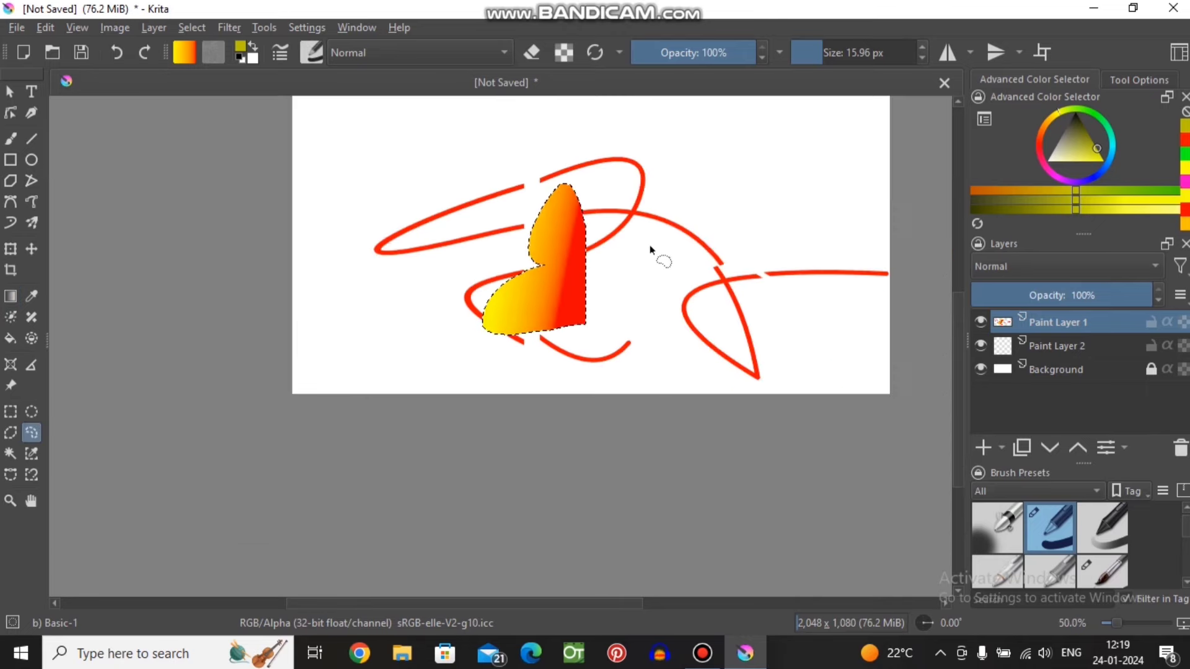
drag(733, 260, 597, 301)
drag(775, 306, 728, 255)
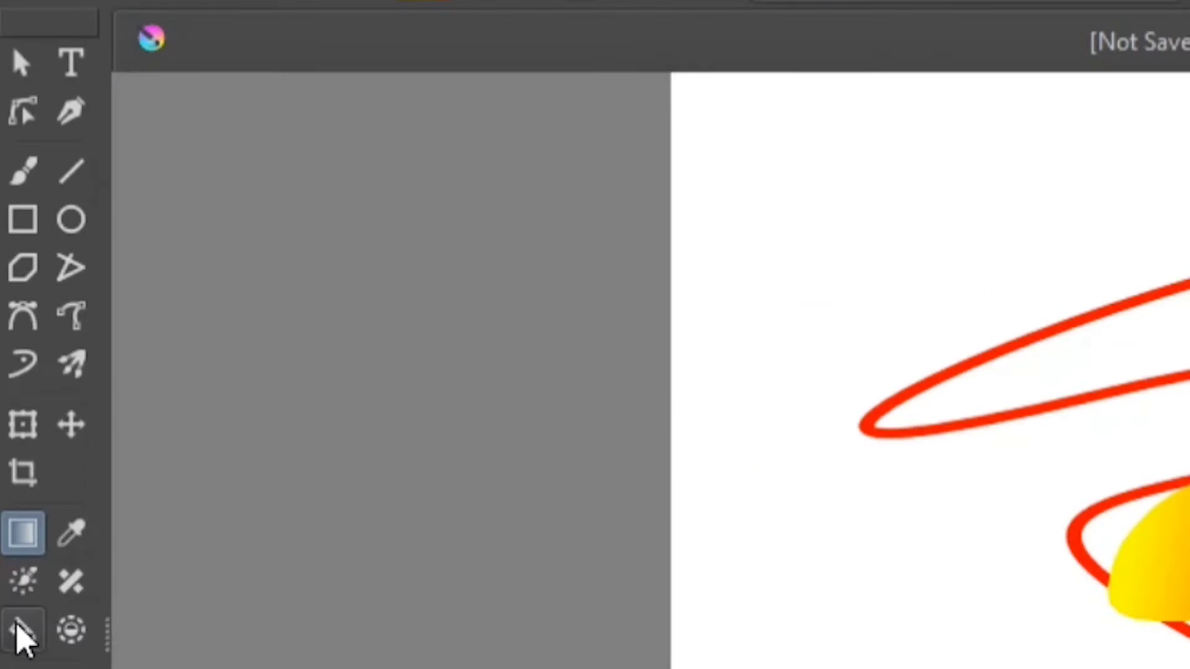
- Fill the rounded shape with the gradient and set the painting colour to red
click(11, 338)
click(332, 252)
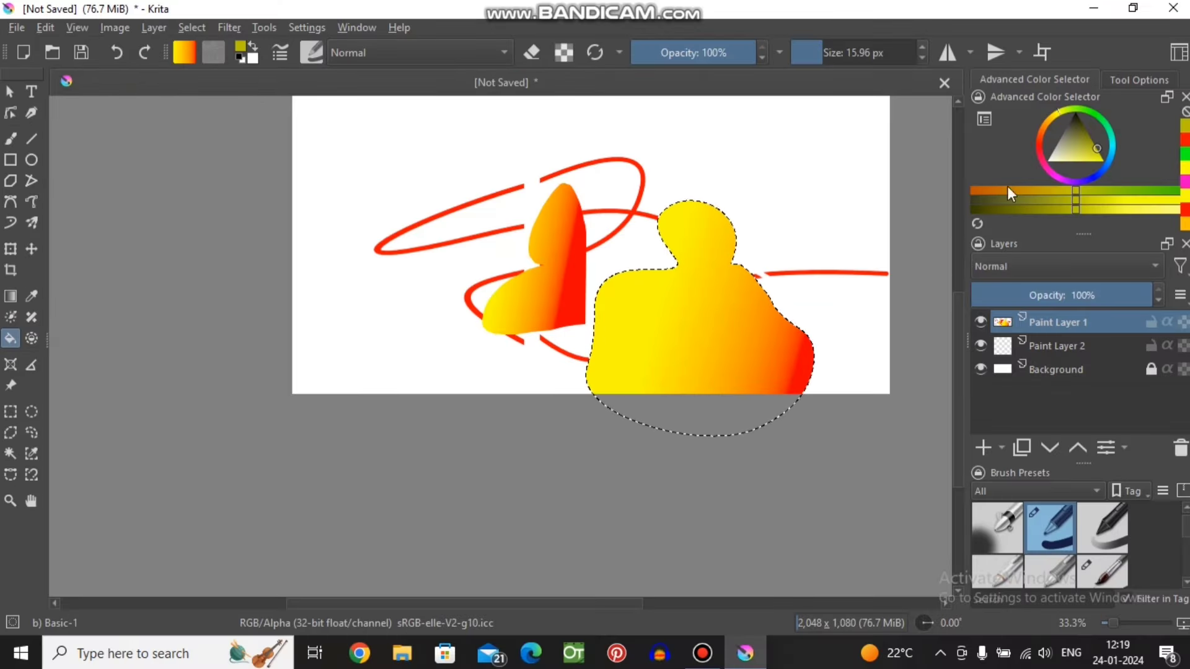
drag(1047, 122, 1043, 143)
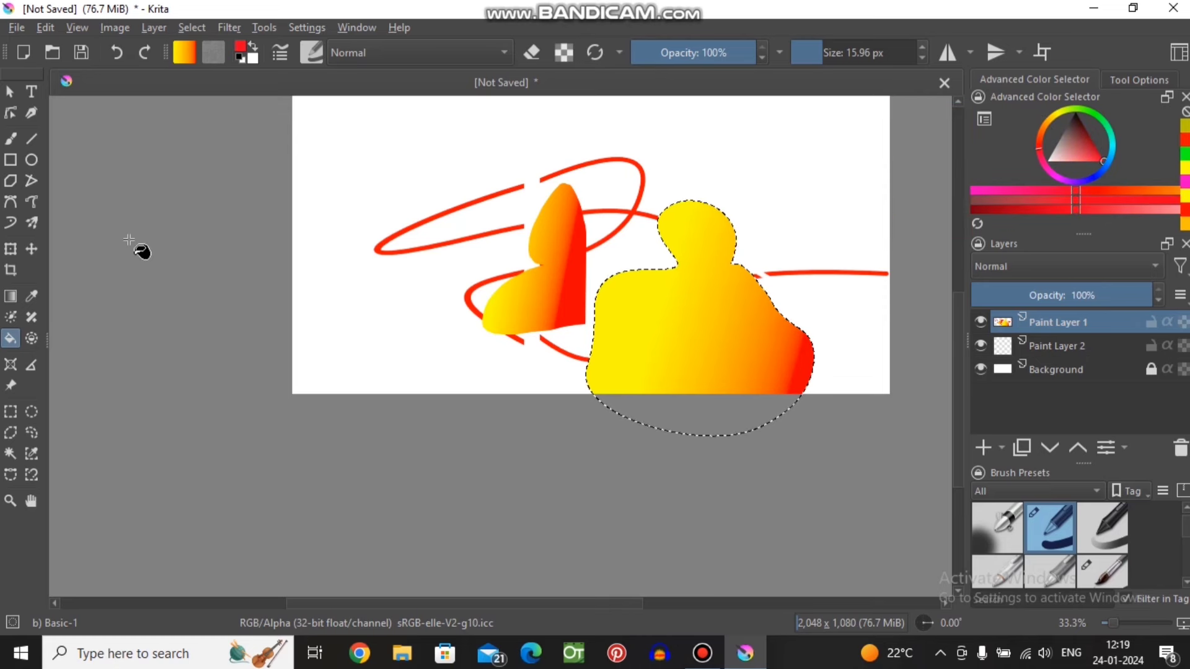
- Select a small rectangle near the top-left and fill it solid red
click(11, 412)
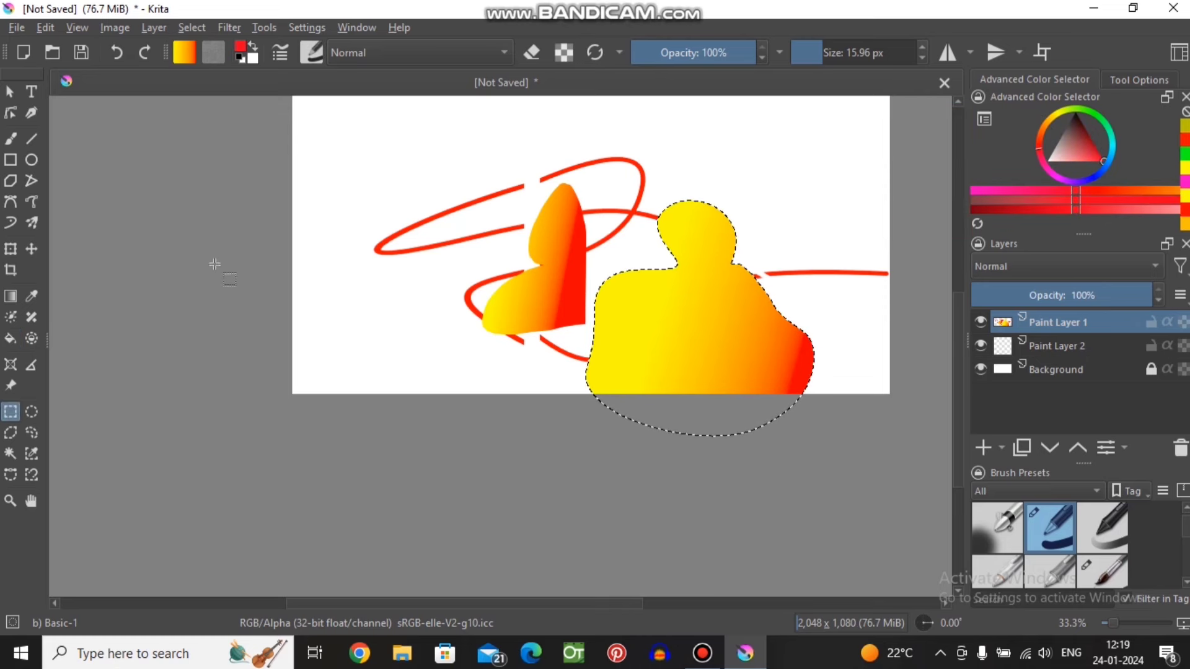
drag(307, 190, 694, 375)
drag(372, 138, 444, 184)
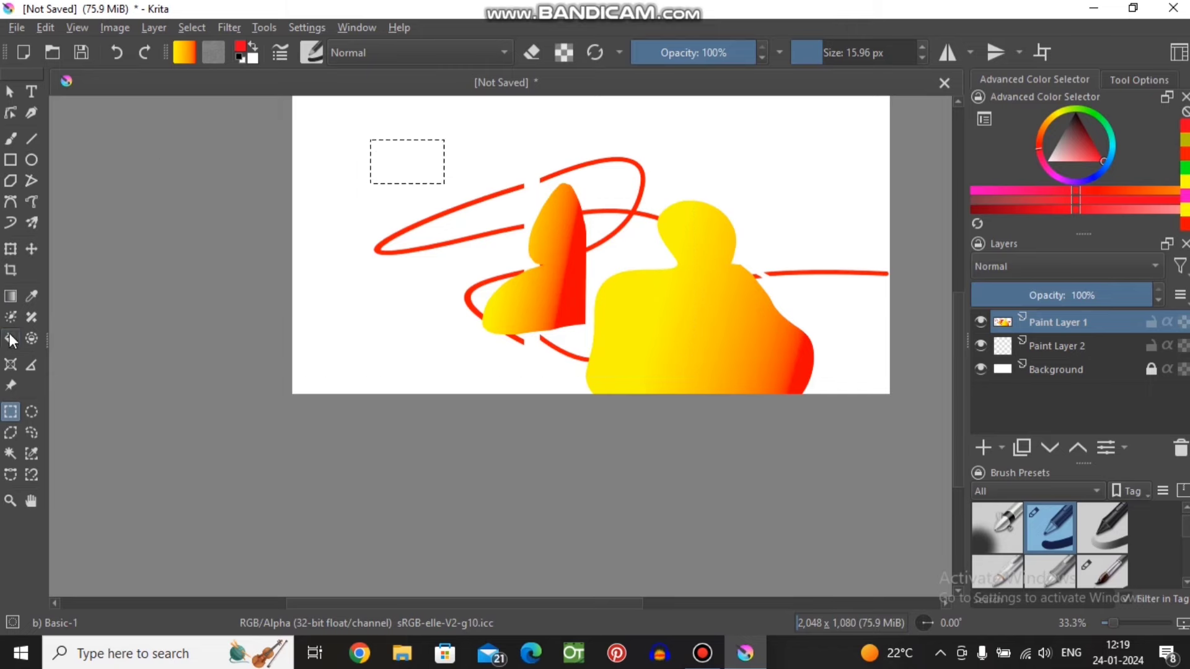
click(11, 339)
click(434, 164)
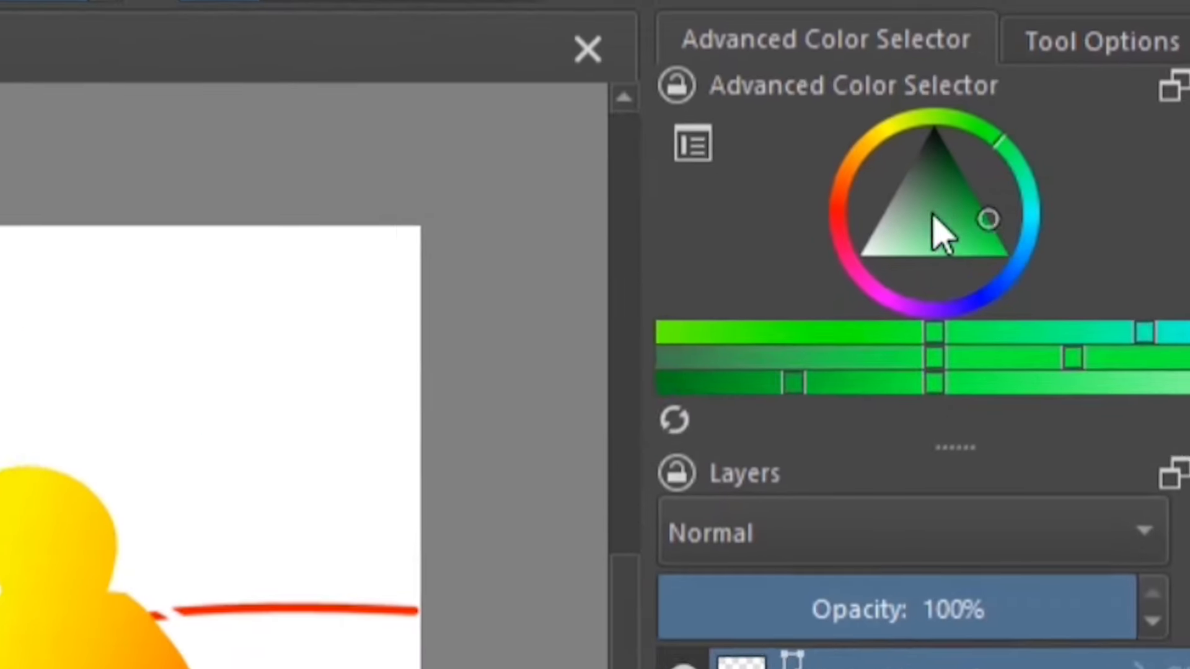
drag(1105, 158, 1110, 131)
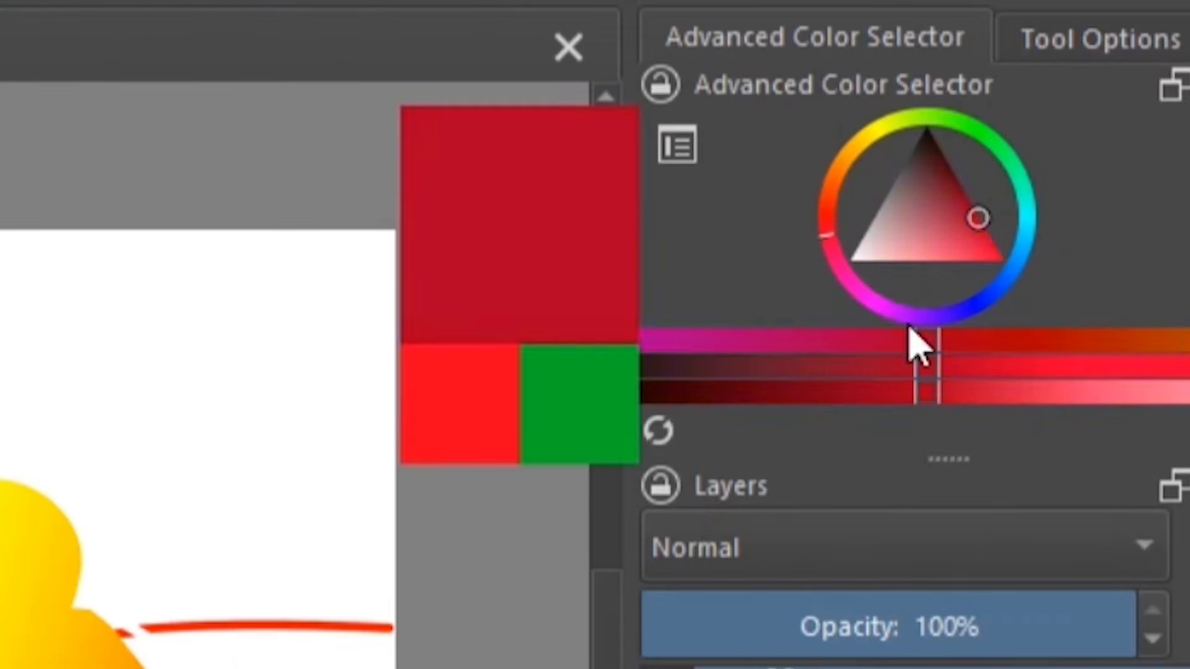
- Set the painting colour to dark blue and browse the layer blend modes
drag(1026, 192, 997, 287)
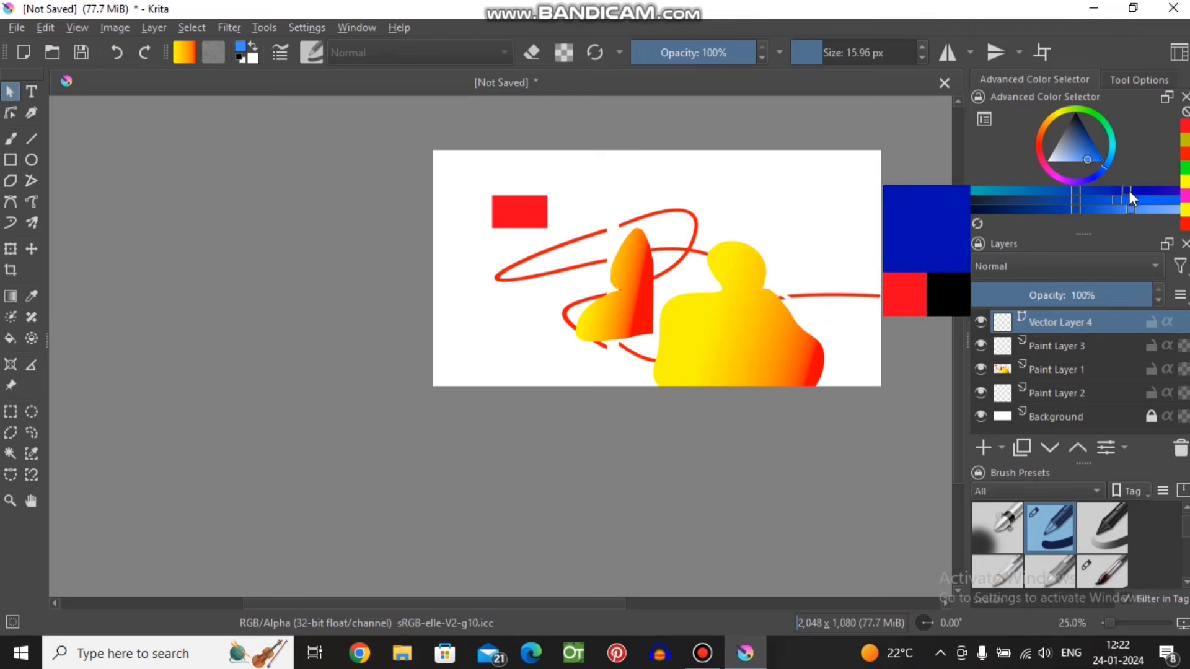
drag(1117, 199, 1122, 206)
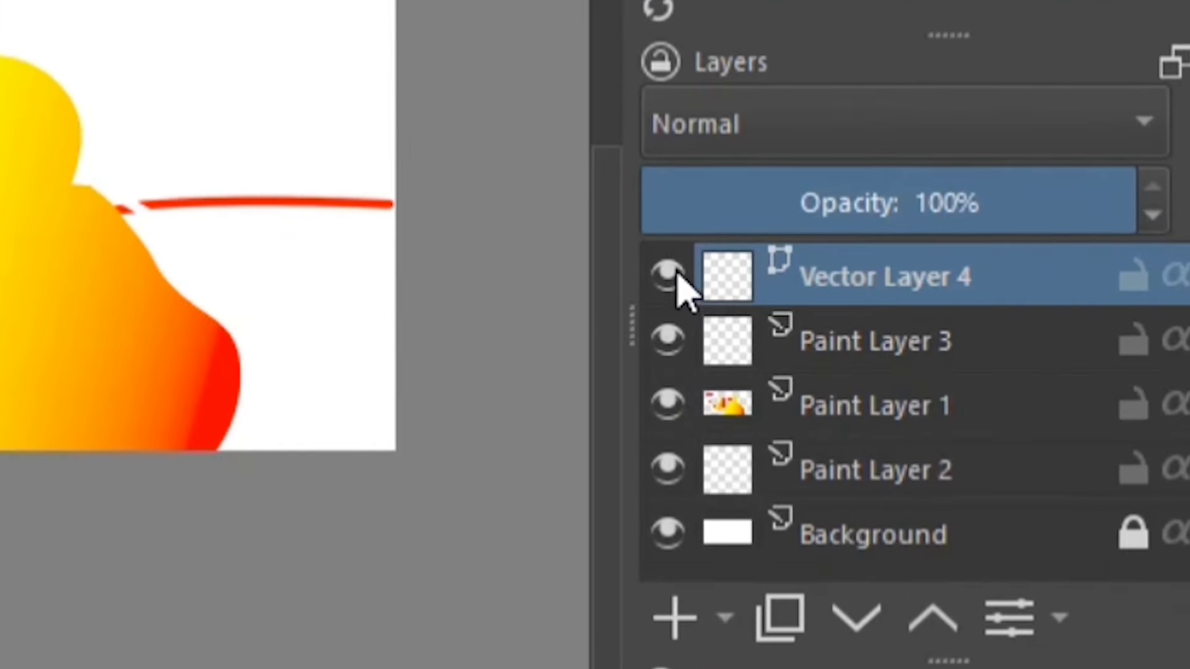
click(709, 140)
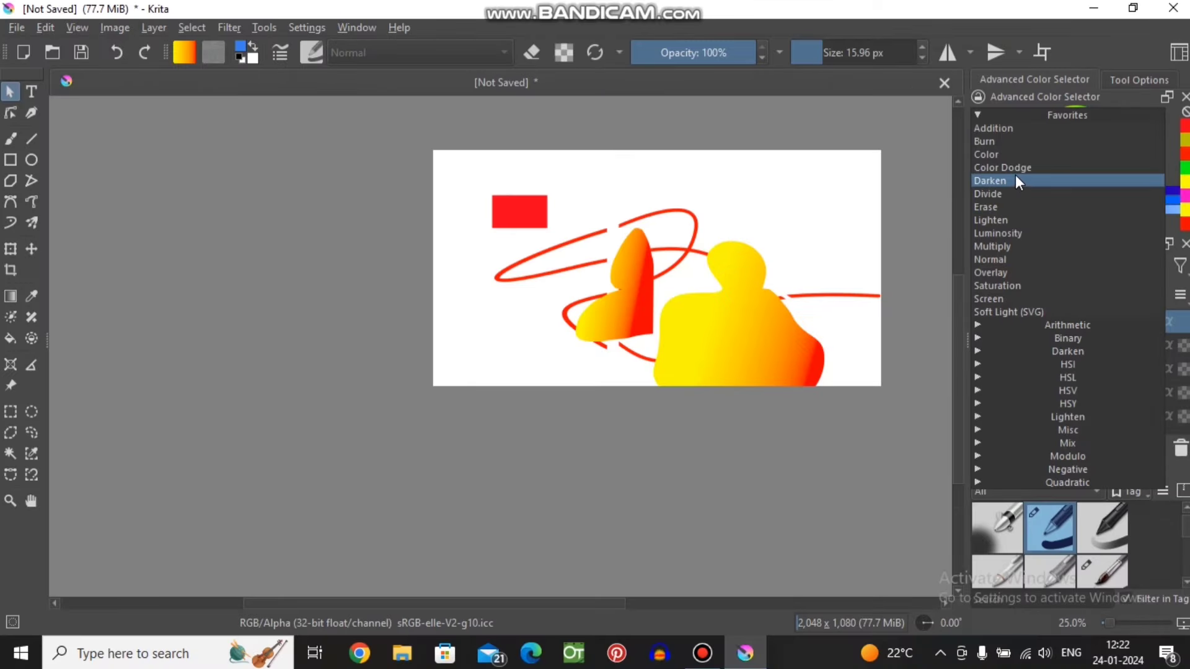
- Make Paint Layer 1 visible again, lock it, and undo adding Vector Layer 4
click(956, 250)
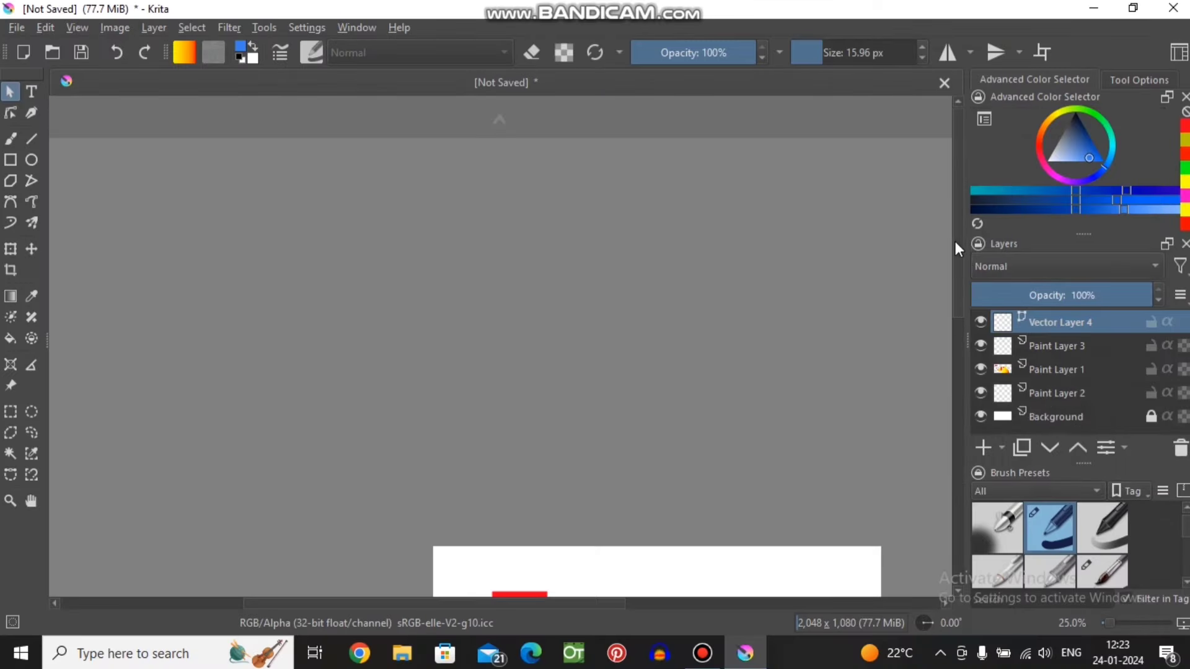
drag(965, 319, 947, 488)
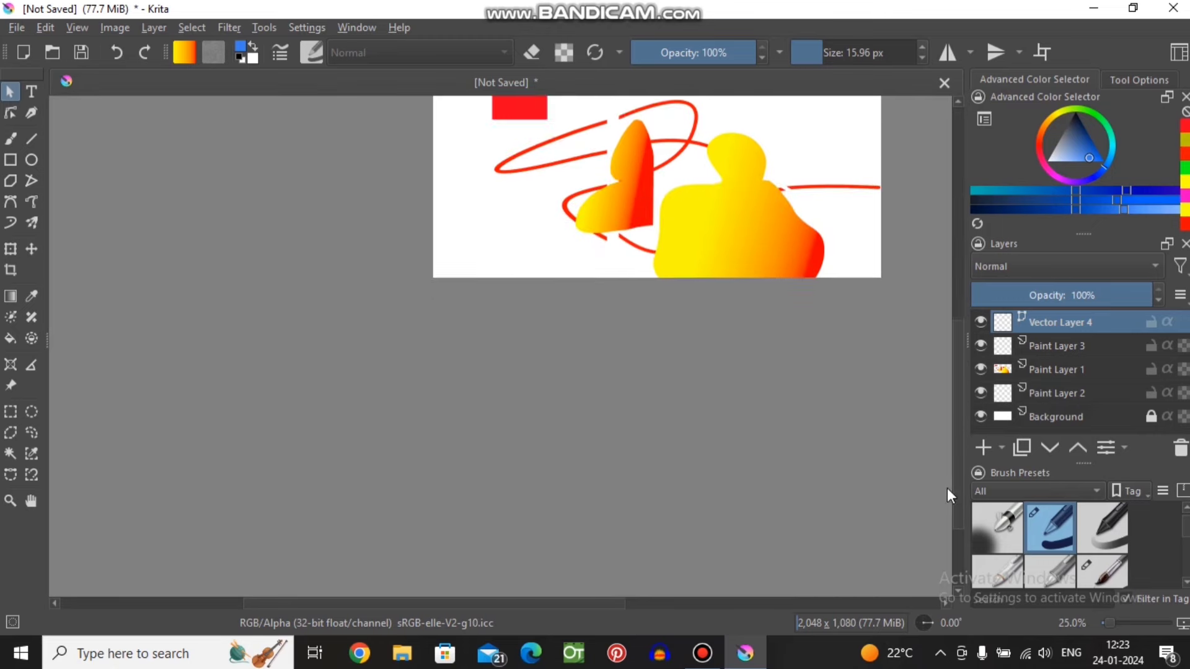
click(981, 370)
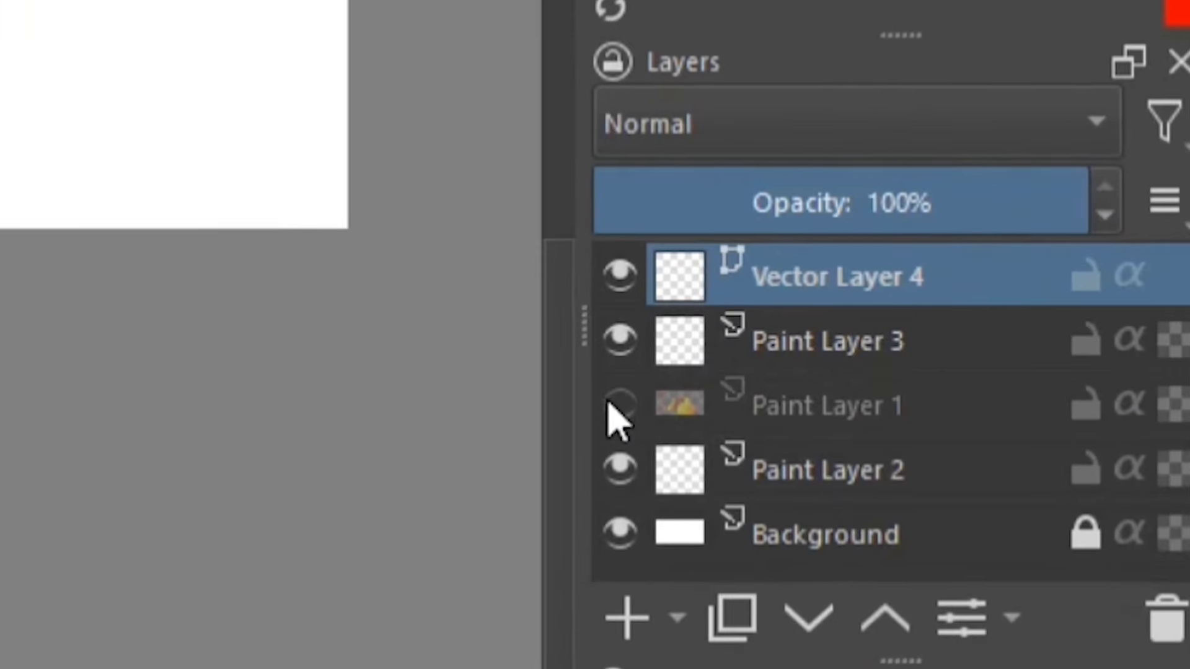
click(620, 404)
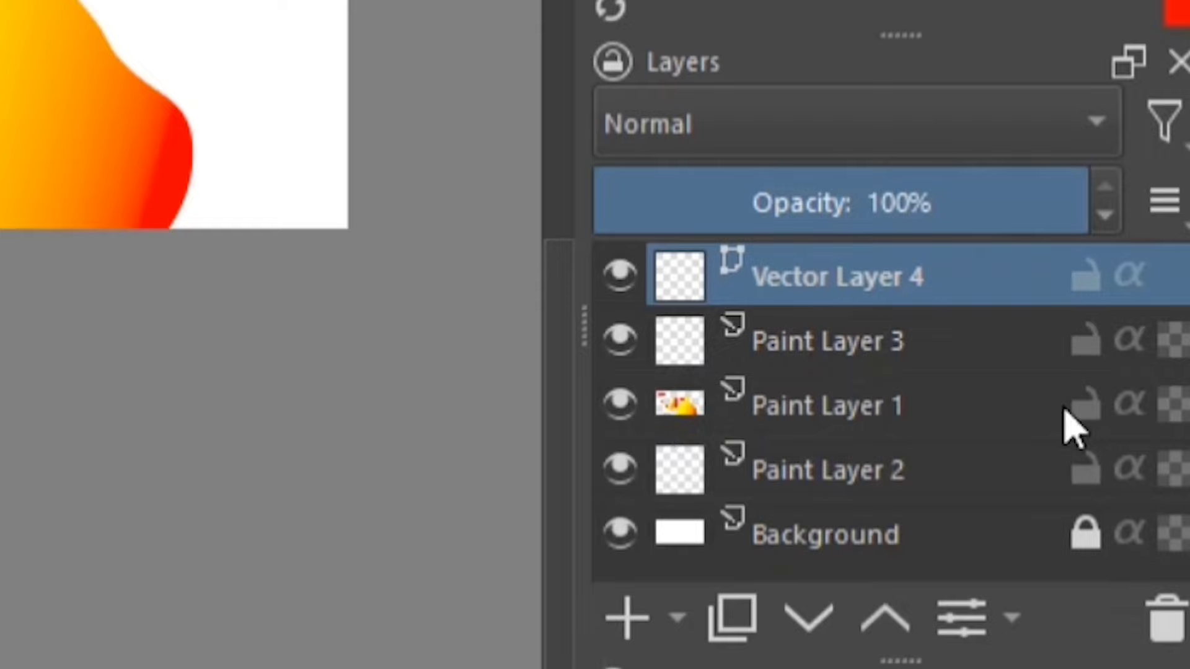
click(1088, 404)
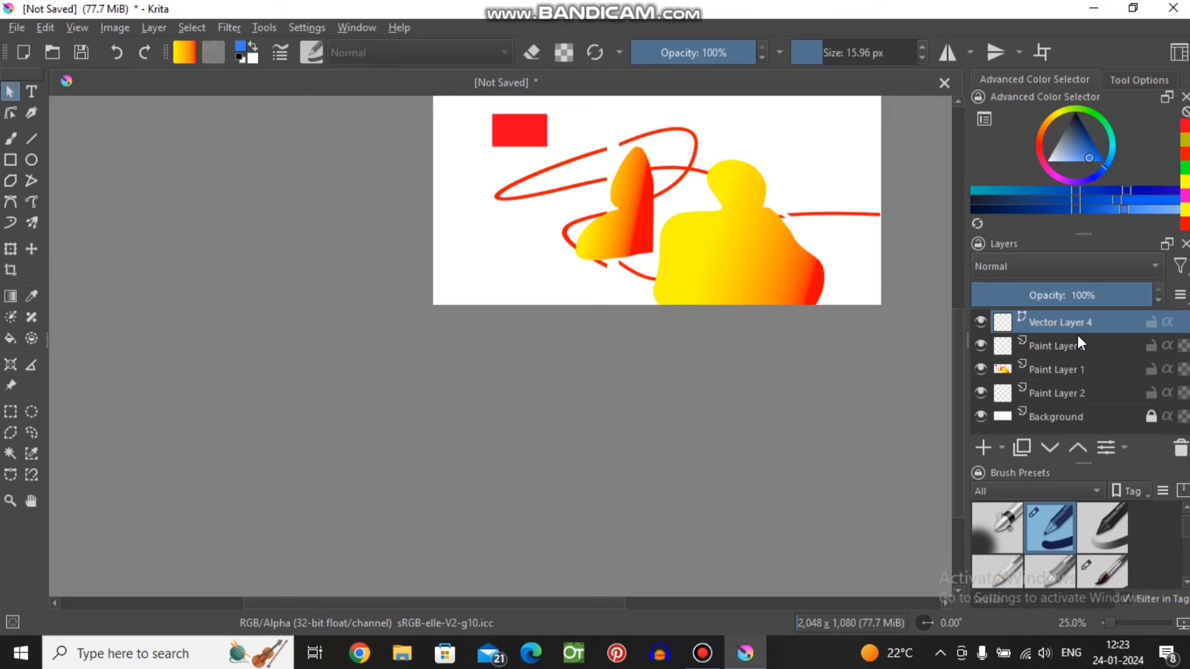
key(shift+Delete)
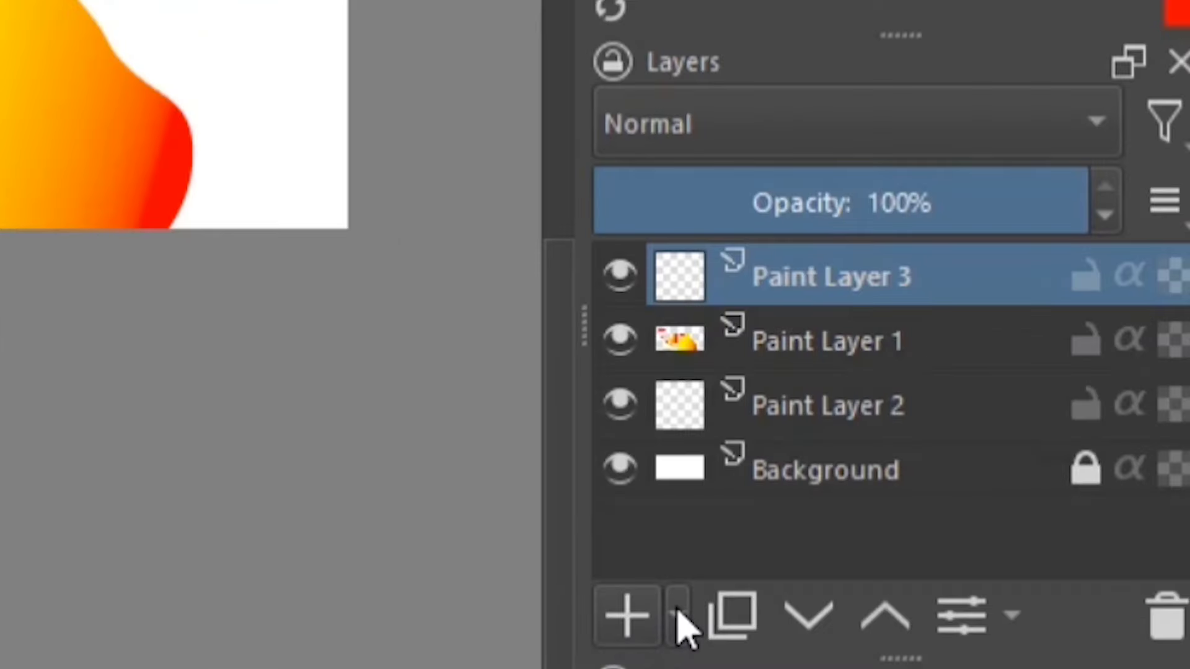
- Add Vector Layer 4 atop the stack, delete the extra Vector Layer 5, and select Paint Layer 1
click(1000, 448)
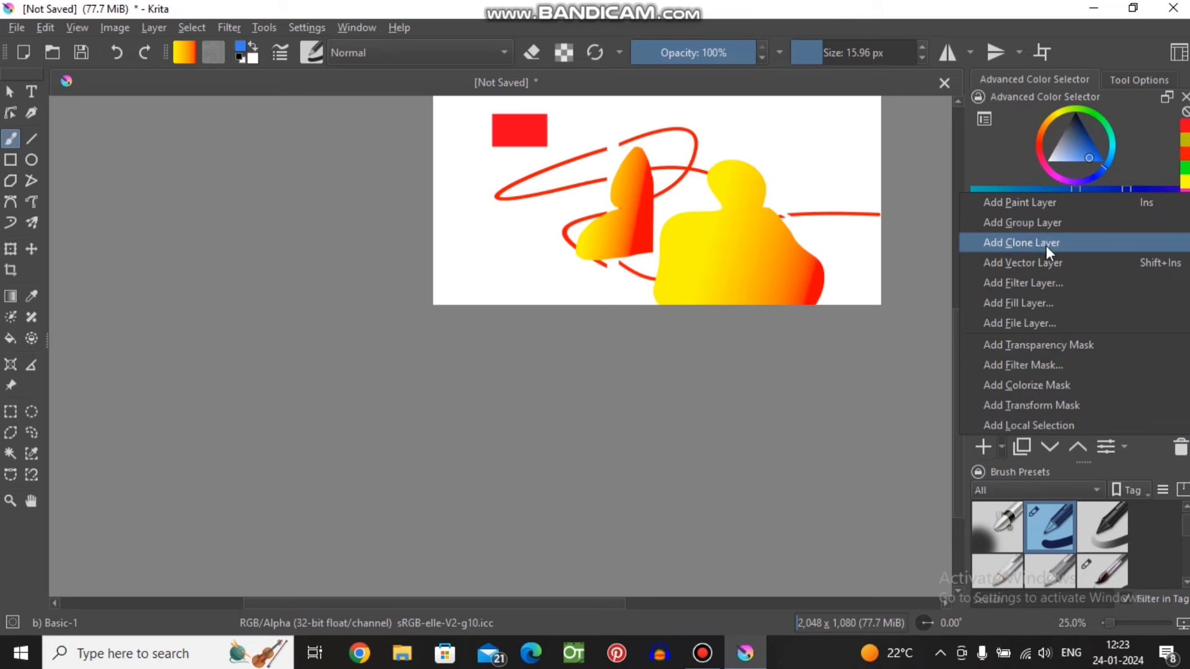
click(1054, 267)
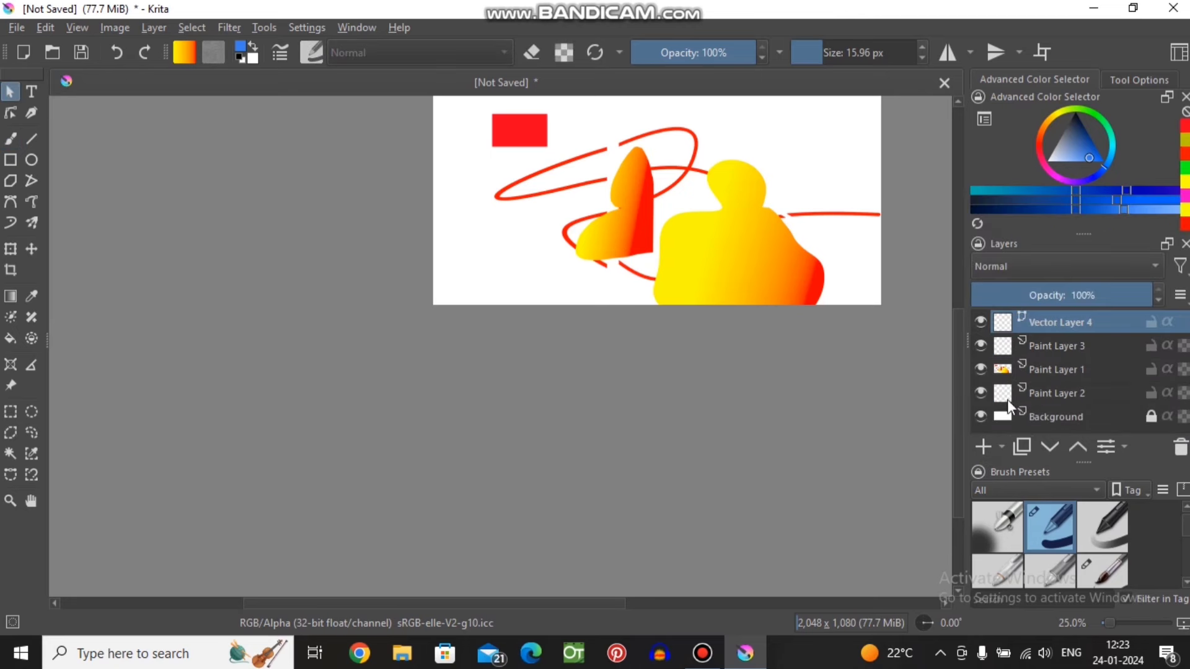
click(1001, 447)
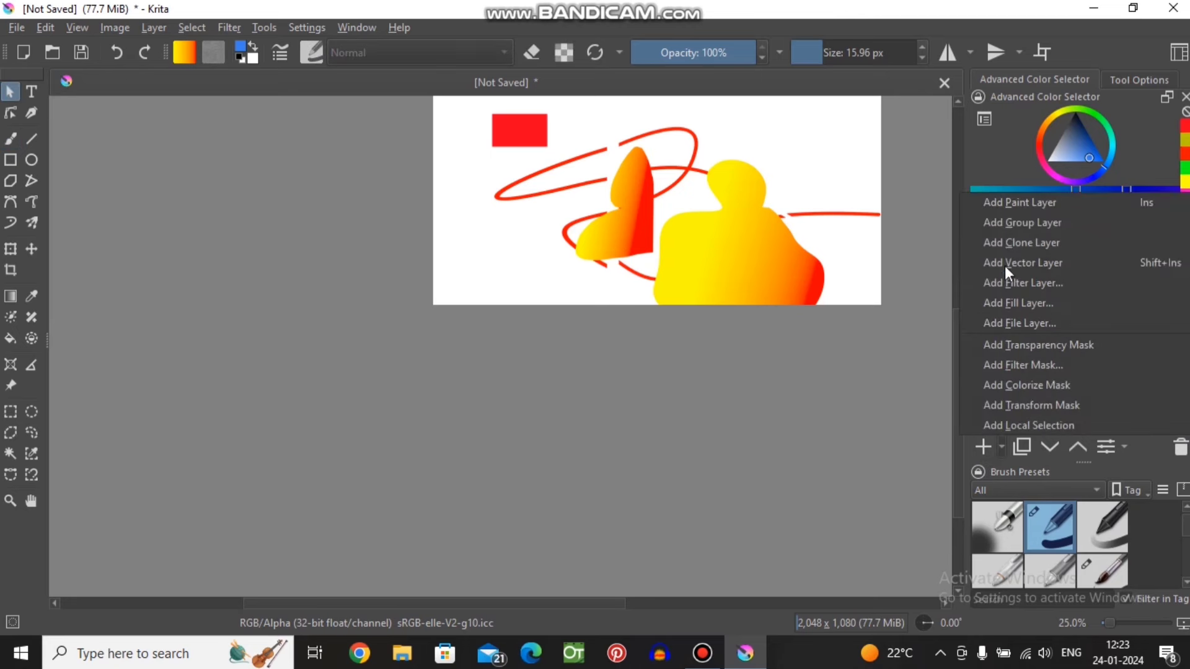
click(1005, 266)
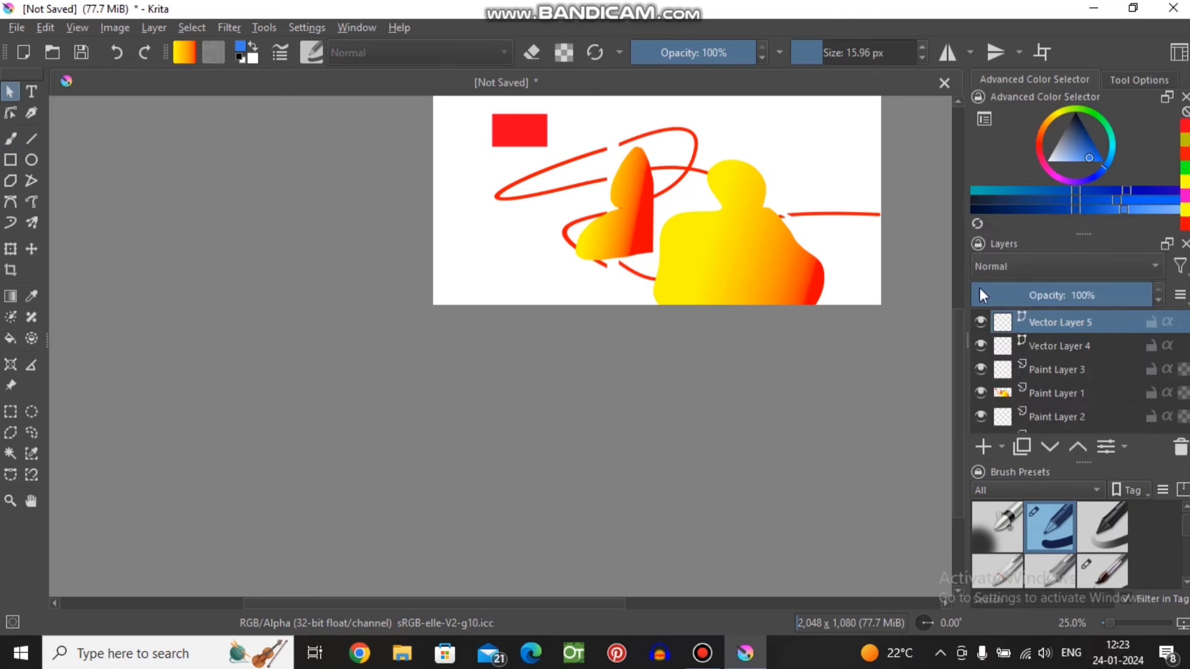
click(1181, 447)
click(1054, 371)
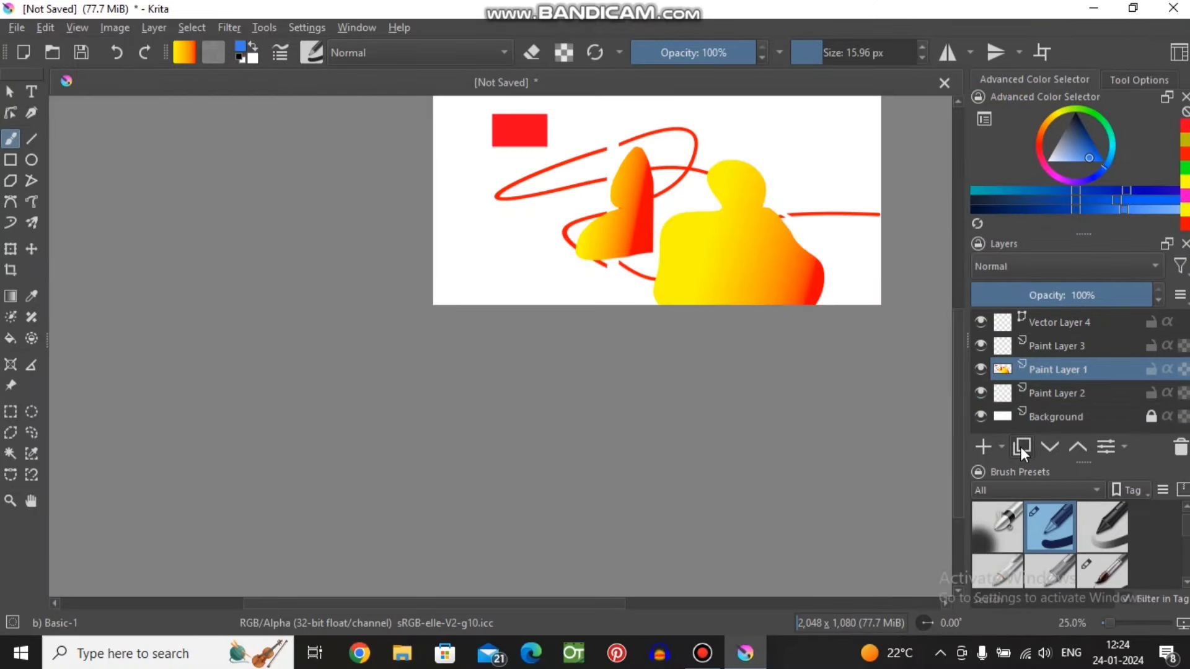
- Duplicate Paint Layer 1, reorder the copy below Vector Layer 4, then delete and restore it
click(1021, 448)
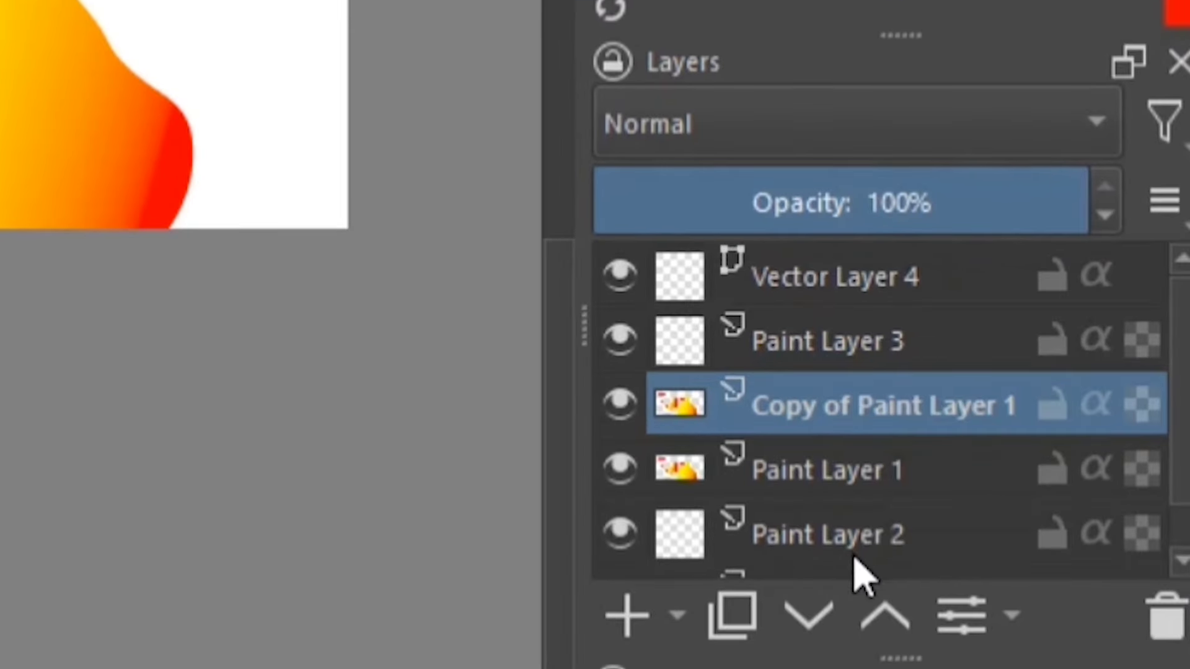
click(874, 620)
click(827, 616)
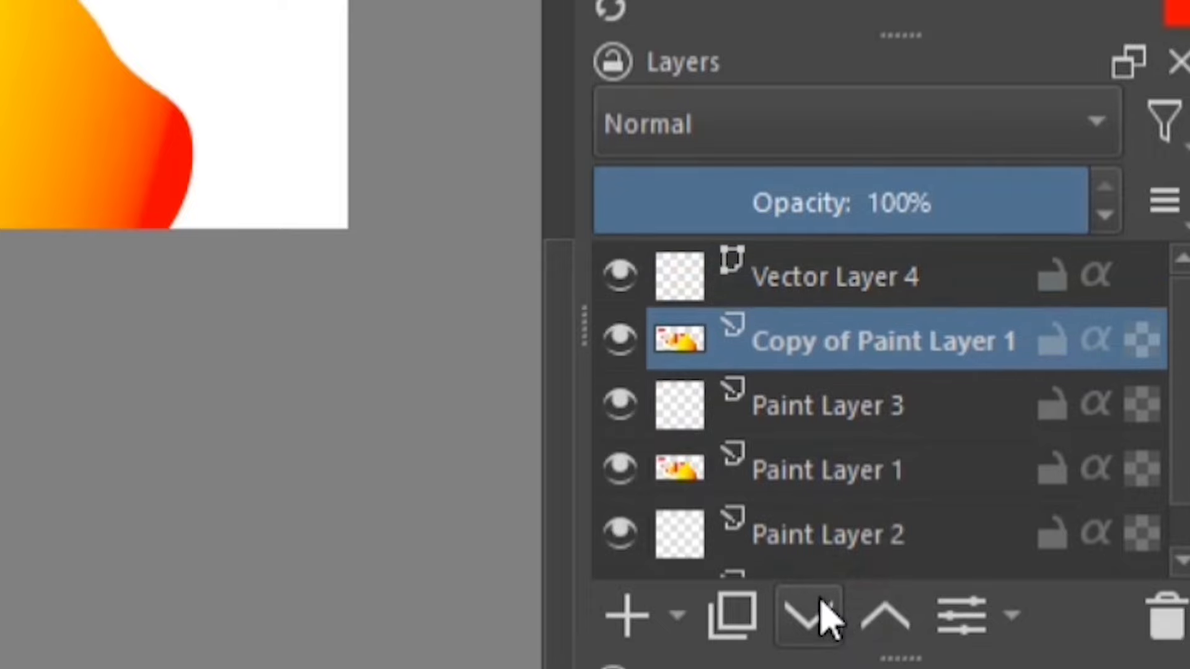
mouse_move(810, 479)
mouse_down()
mouse_move(774, 585)
mouse_move(763, 360)
mouse_up()
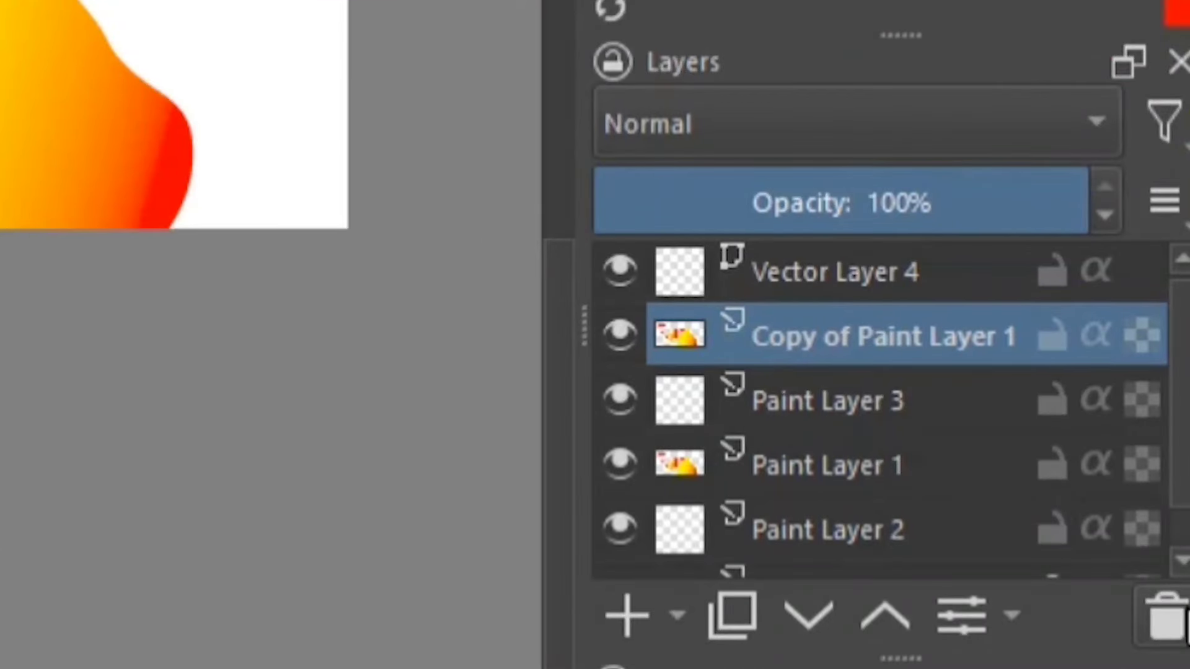
click(1180, 620)
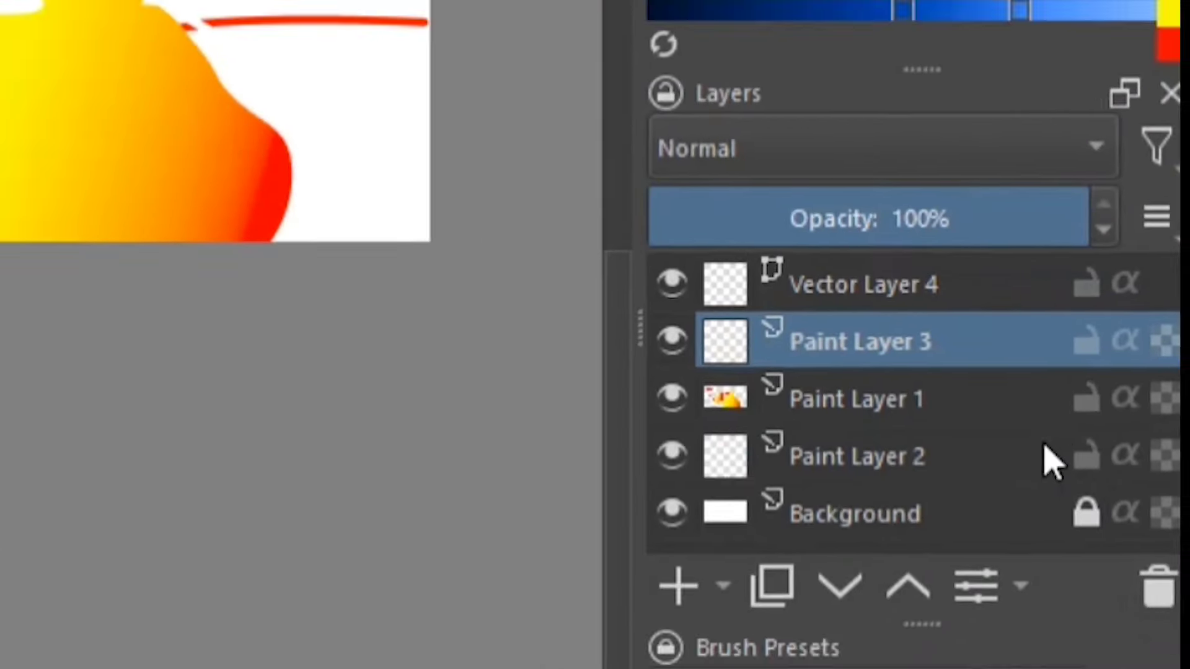
key(ctrl+z)
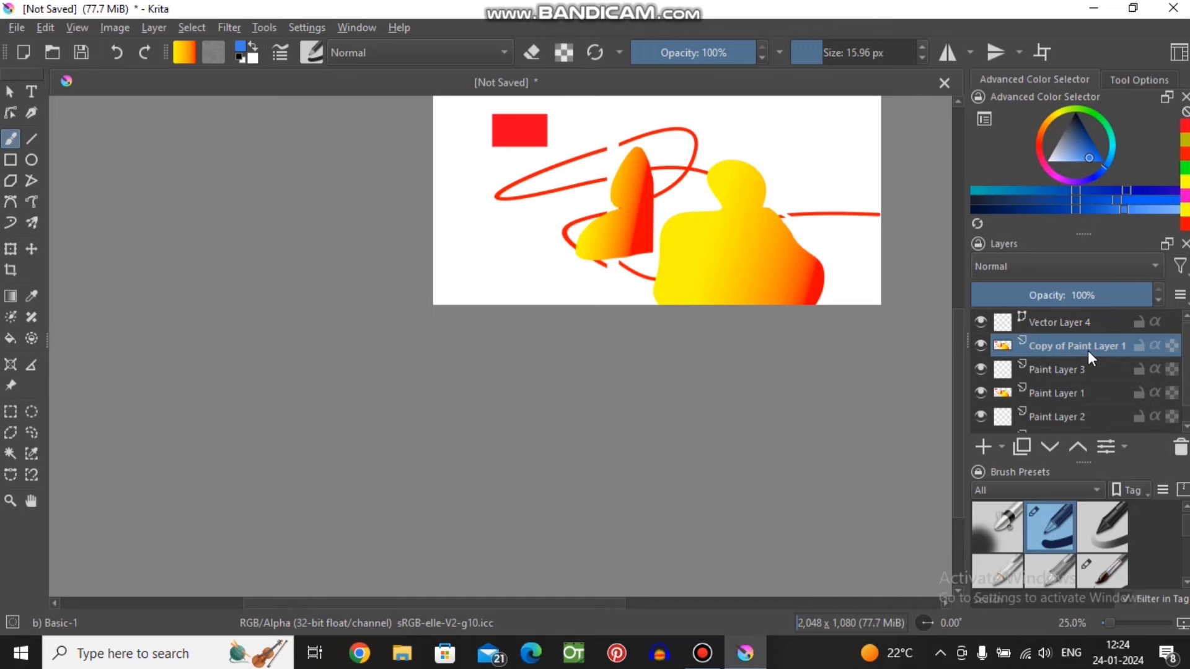
- Select the original Paint Layer 1 and delete it
scroll(762, 238, down, 1)
scroll(791, 229, up, 1)
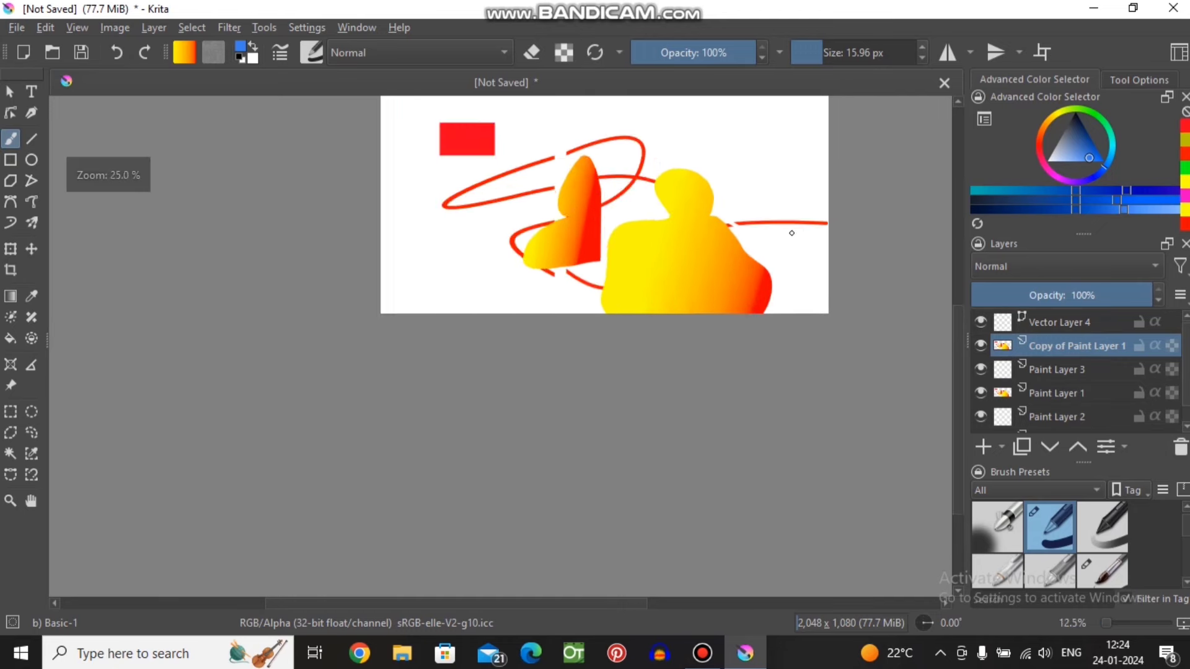
scroll(787, 226, up, 1)
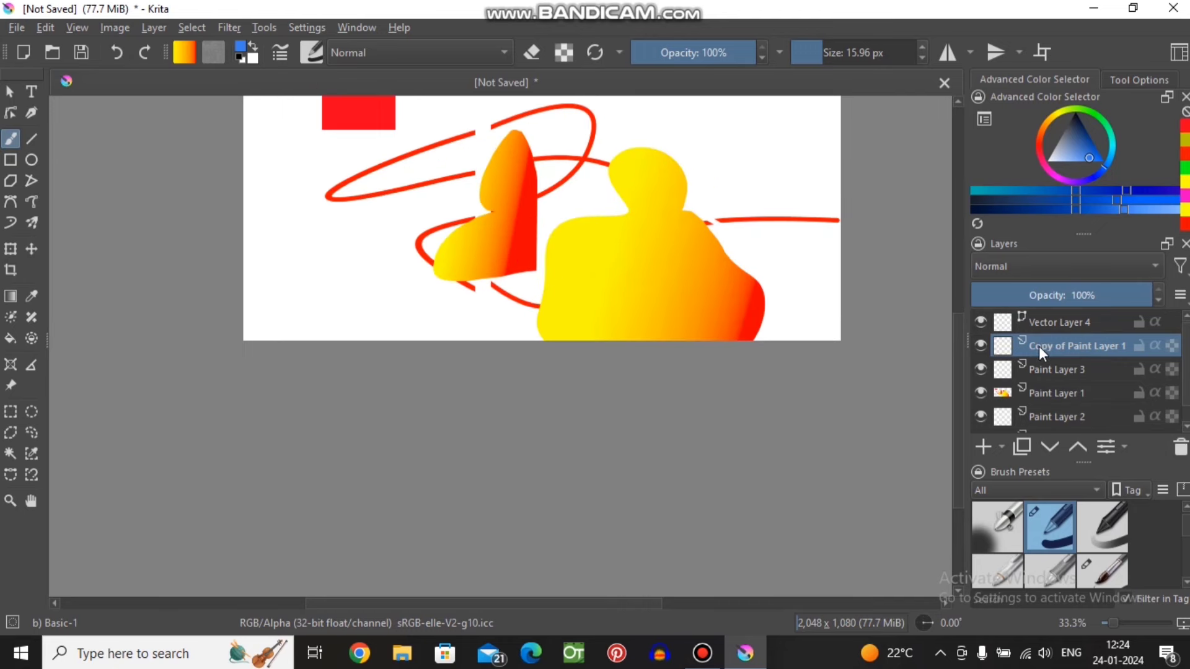
click(1181, 449)
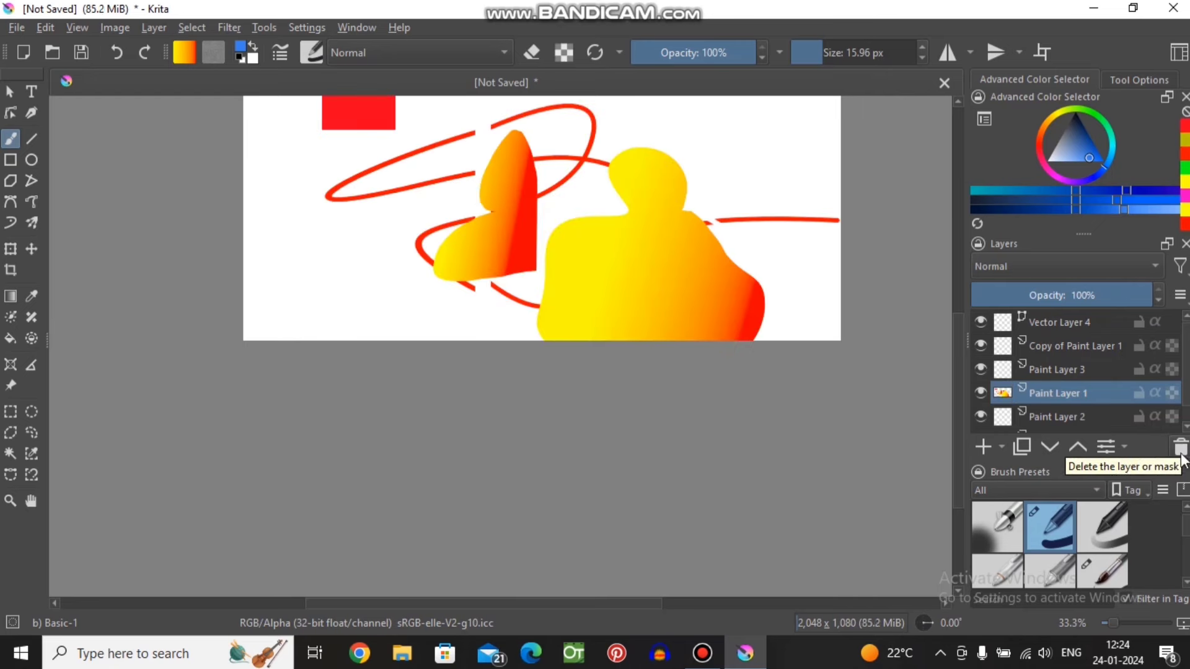
click(1181, 448)
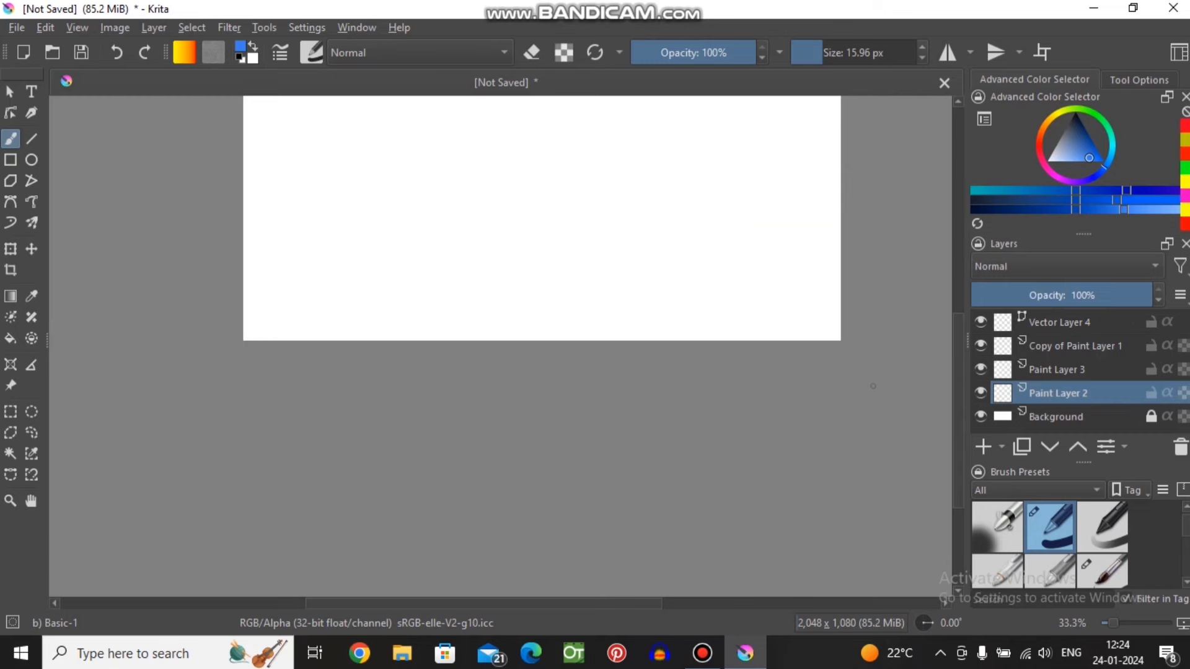
- Restore Paint Layer 1, adjust its opacity, and apply a different blending mode
key(ctrl+z)
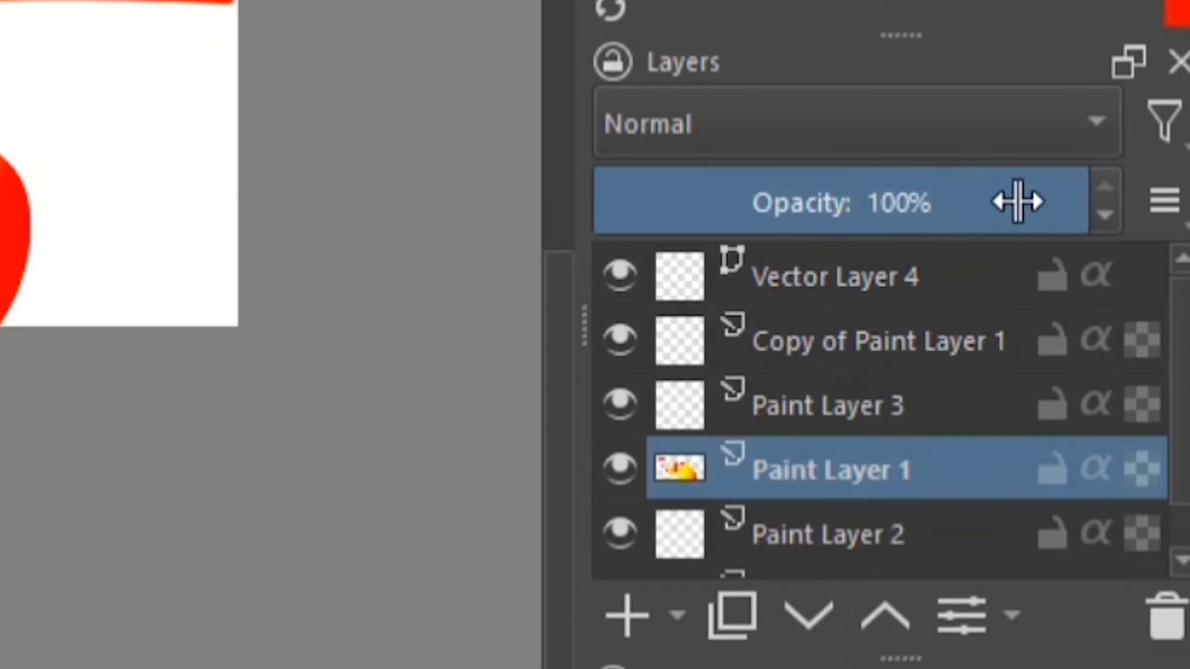
mouse_move(1126, 295)
mouse_down()
mouse_move(1066, 298)
mouse_move(1152, 296)
mouse_up()
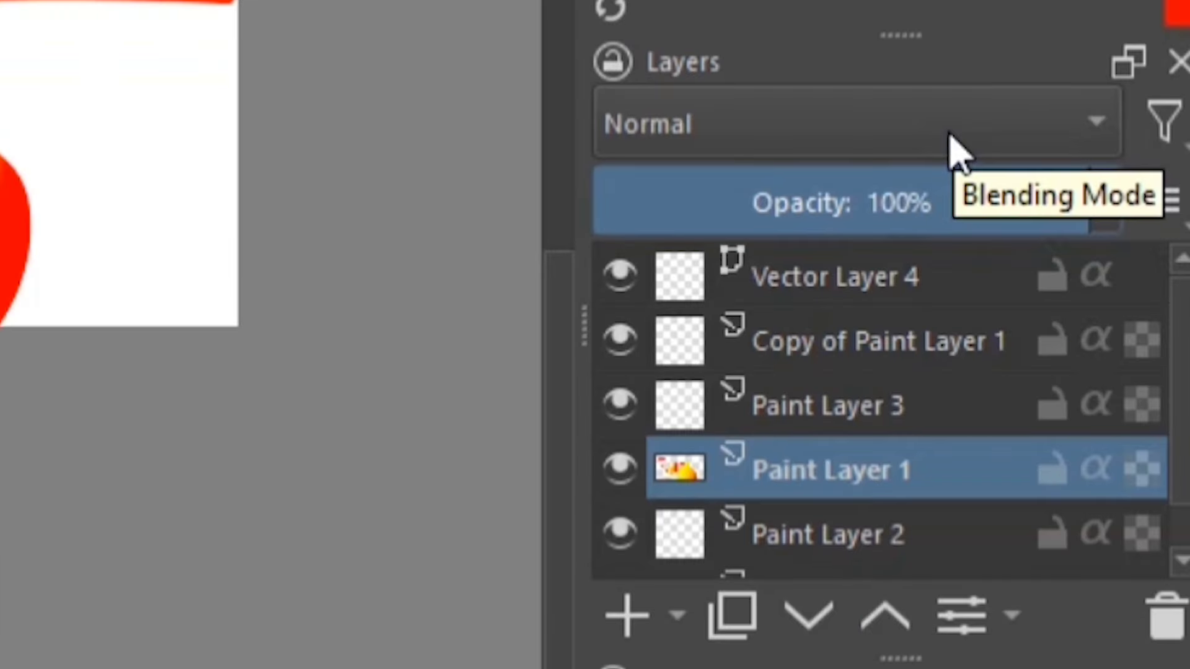
click(1100, 268)
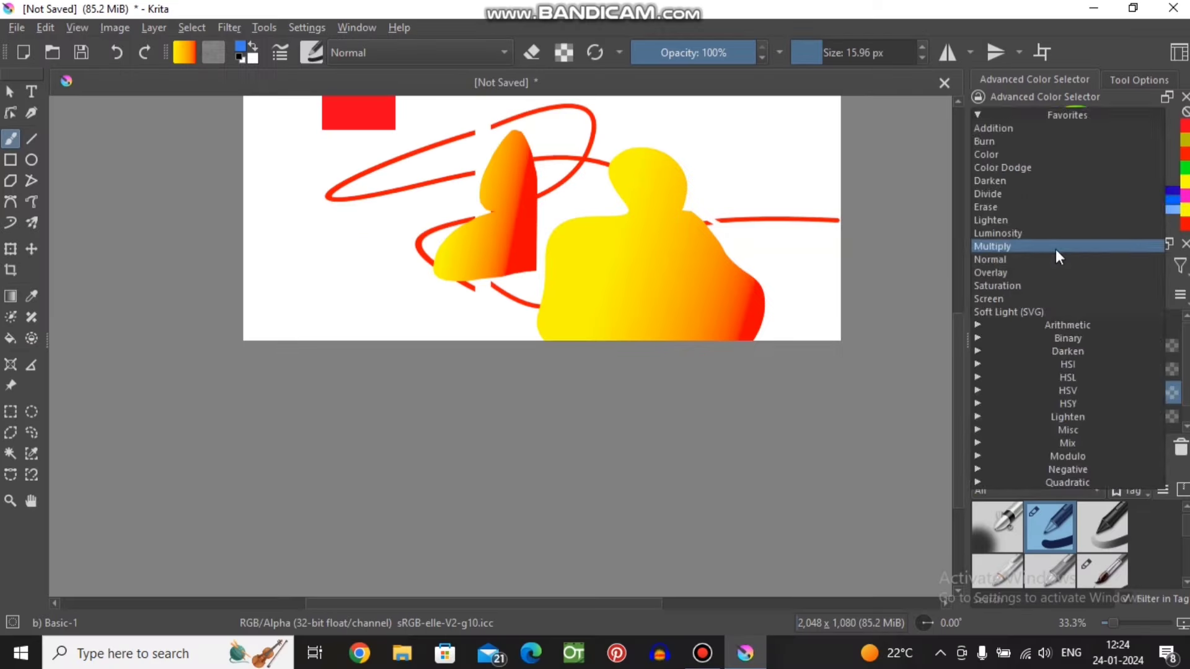
click(1055, 249)
- Browse the blending modes list, leaving Paint Layer 1 set to Lighten
scroll(1036, 273, down, 1)
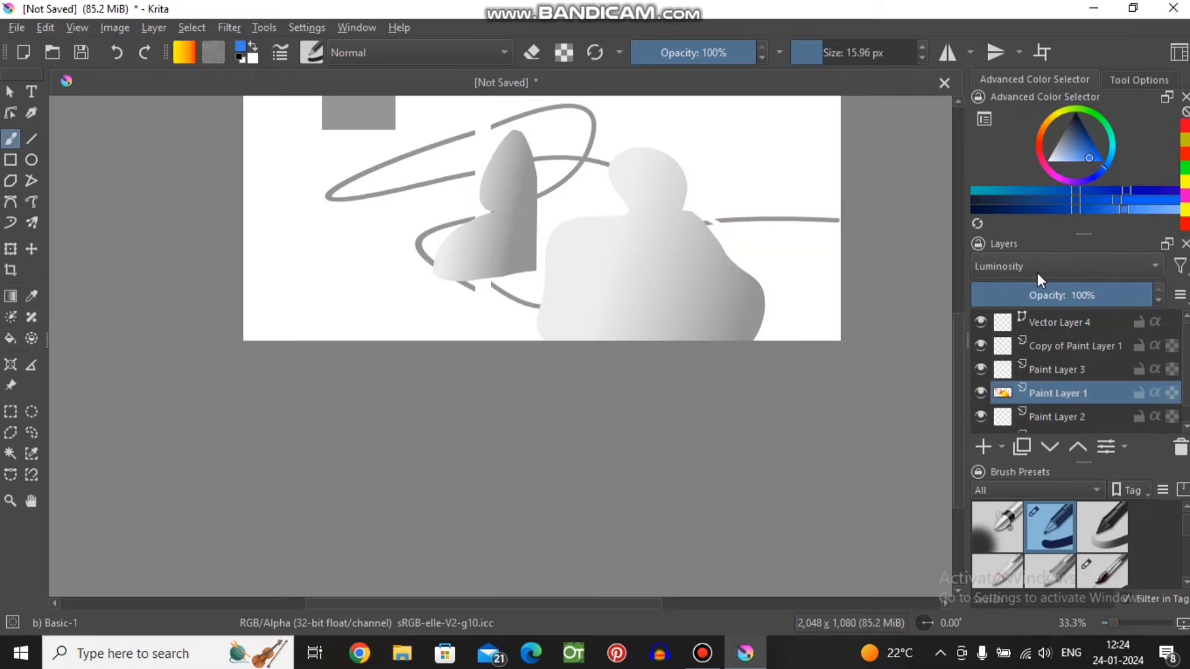
scroll(1036, 272, down, 1)
scroll(1036, 273, down, 1)
scroll(1037, 272, down, 1)
scroll(1036, 273, down, 1)
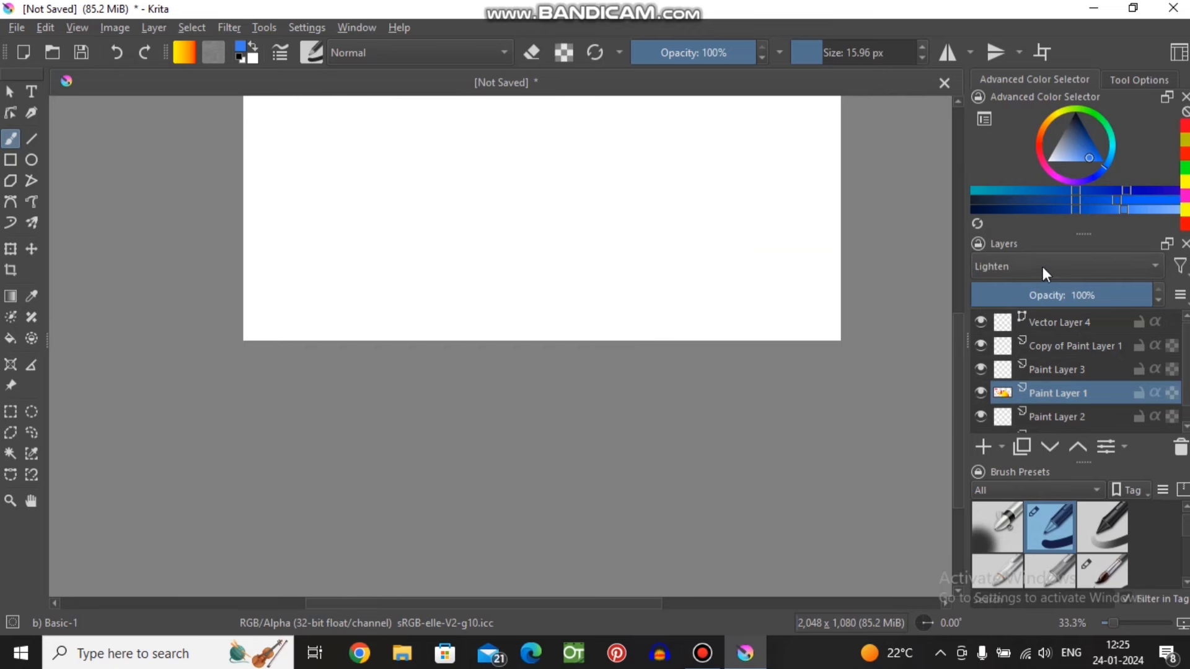
click(1043, 267)
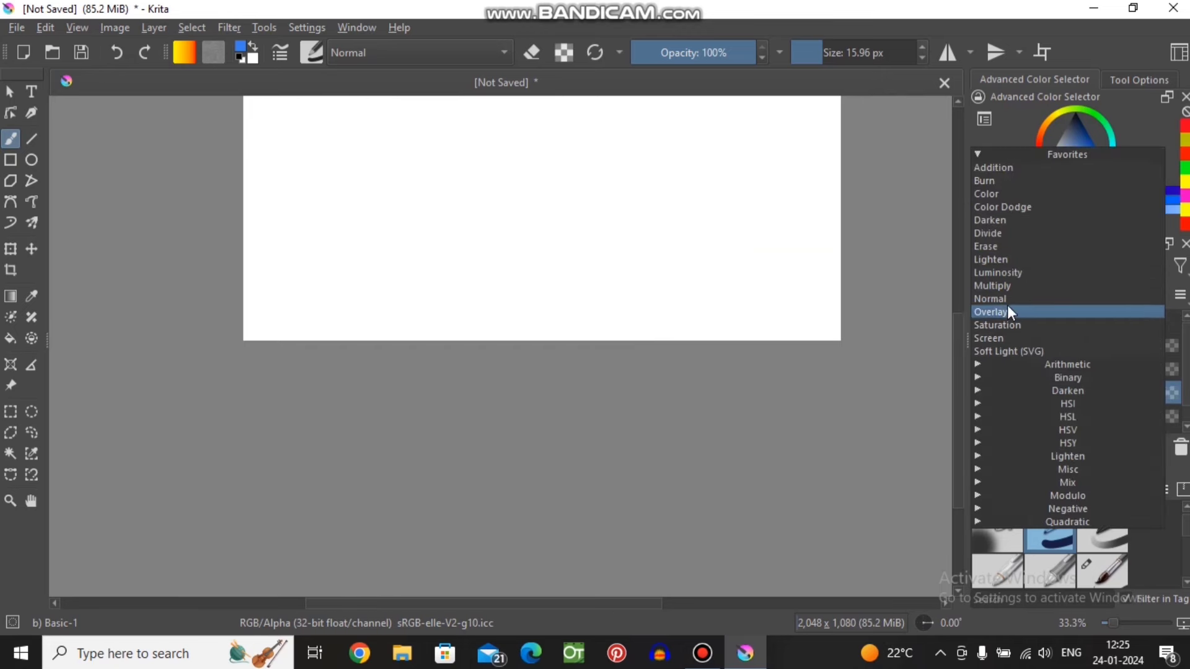
click(986, 159)
click(1048, 238)
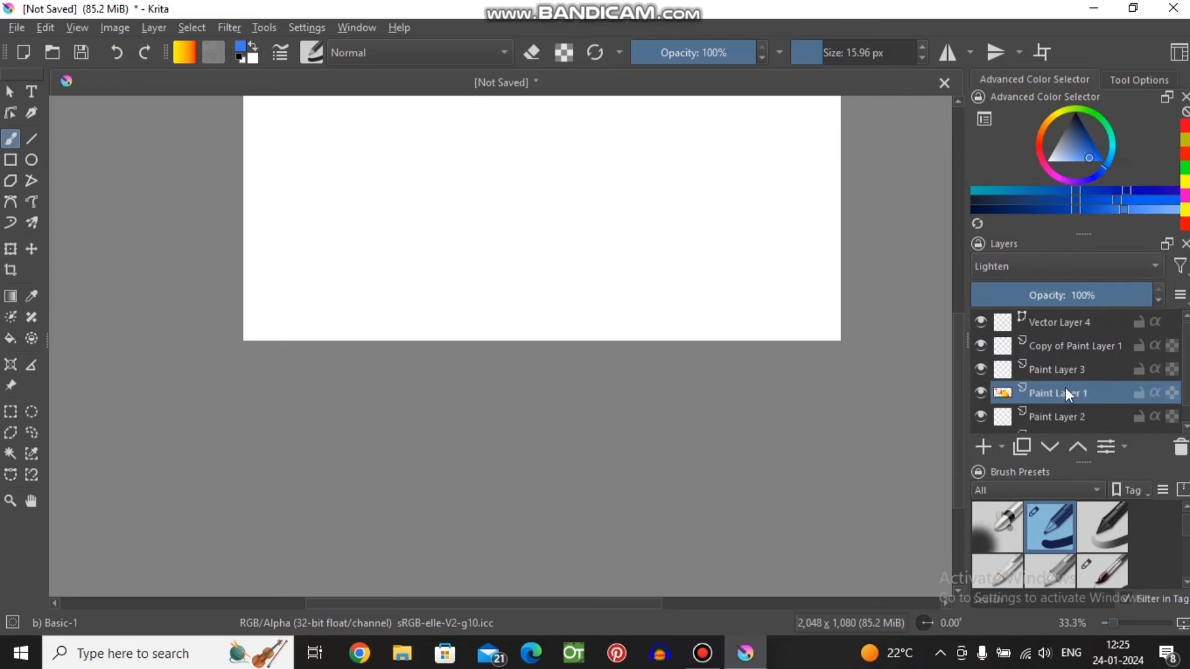
scroll(1071, 403, down, 1)
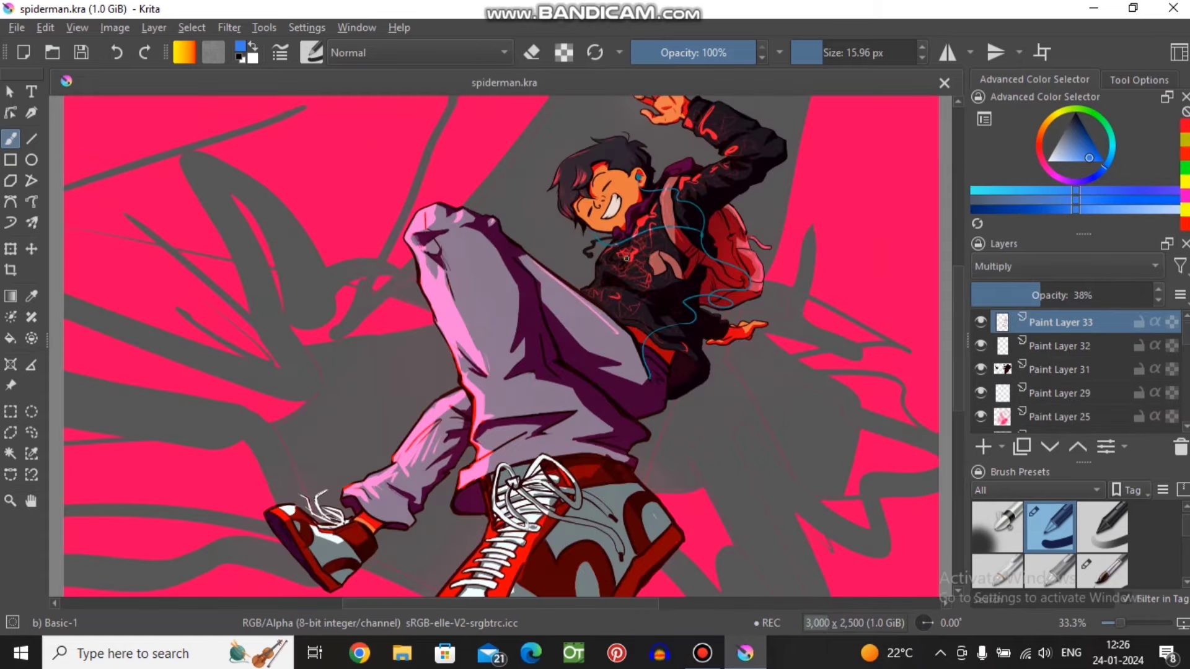
- Toggle Paint Layer 33's visibility and undo it to compare the teeth shading
scroll(626, 257, up, 1)
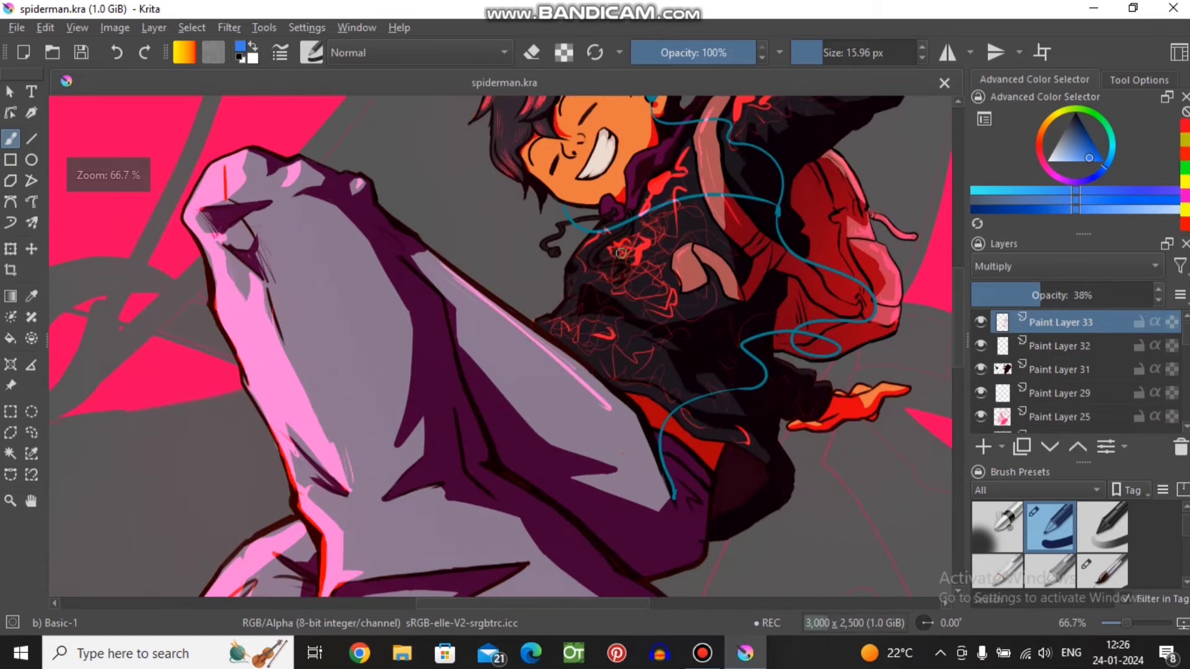
scroll(620, 266, down, 1)
scroll(588, 310, down, 1)
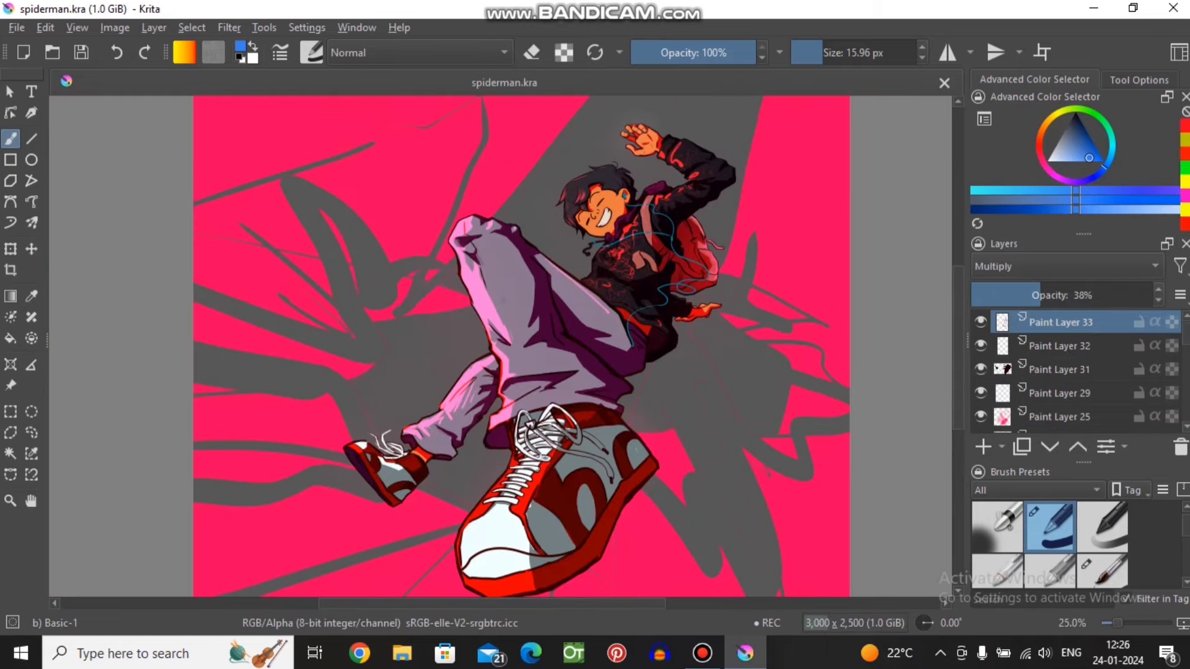
scroll(525, 272, up, 2)
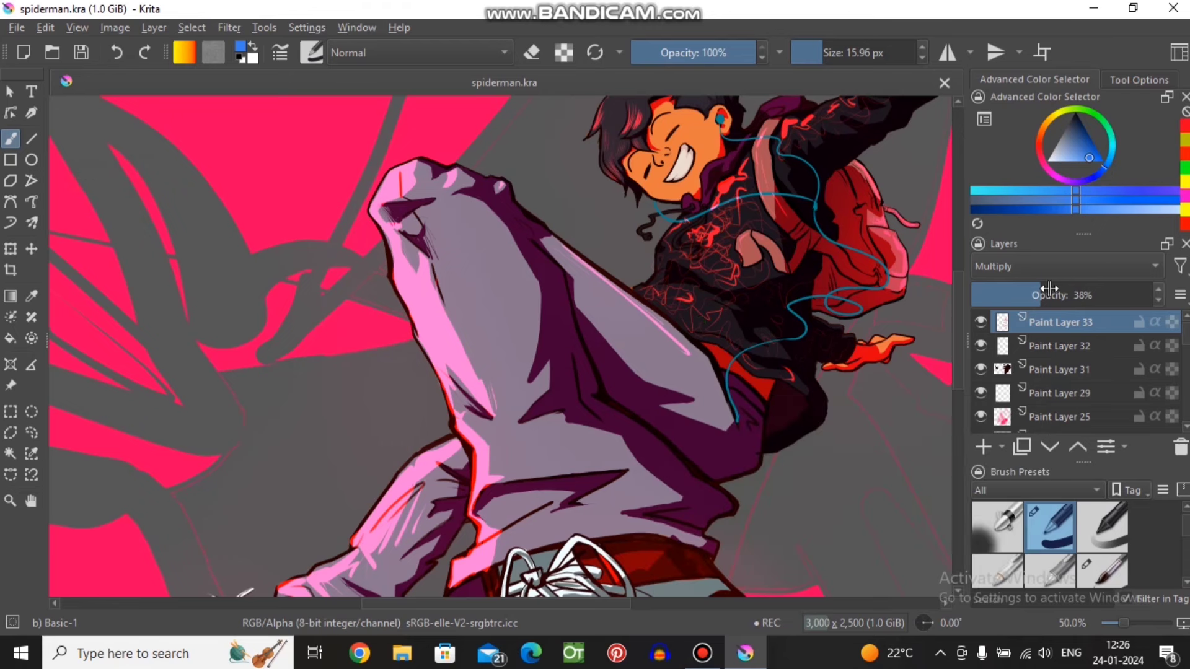
click(982, 322)
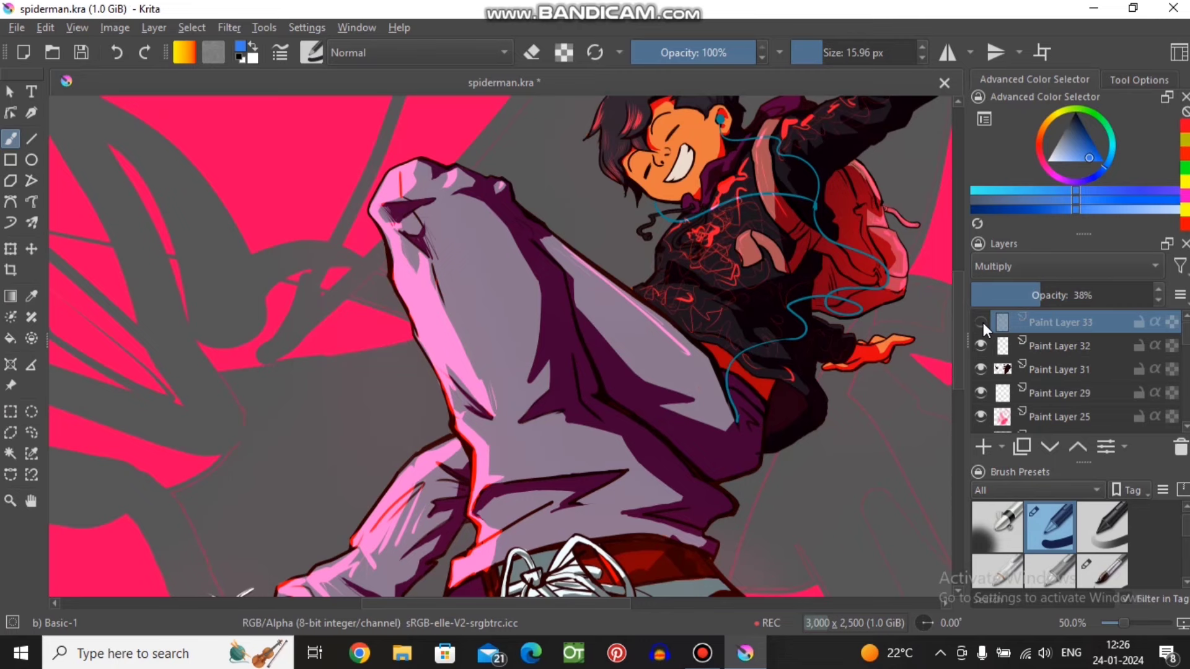
key(ctrl+z)
- Hide Paint Layer 33's tooth shading and zoom out to show the whole drawing
scroll(500, 345, up, 2)
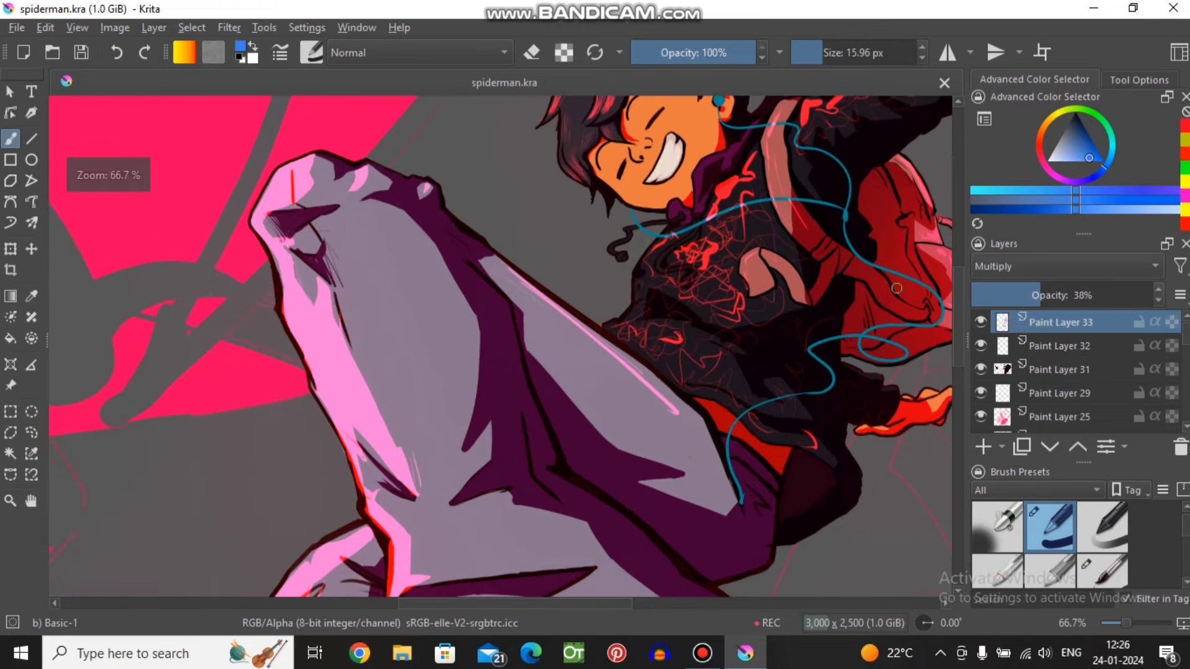
click(983, 321)
click(983, 321)
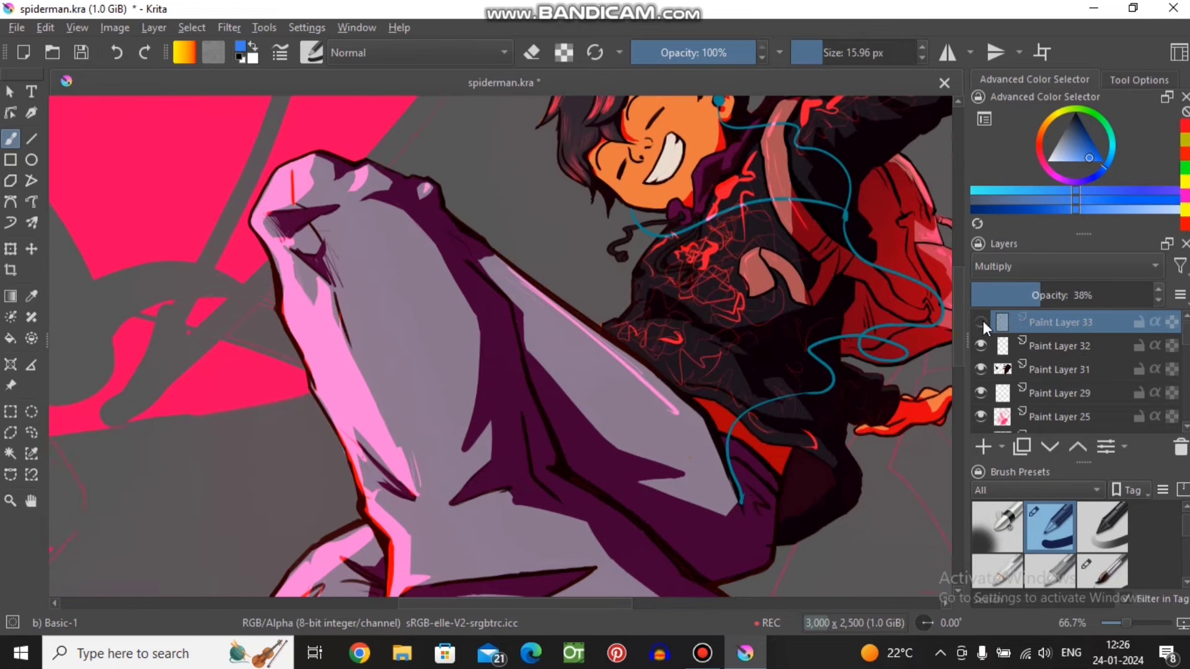
scroll(663, 129, up, 5)
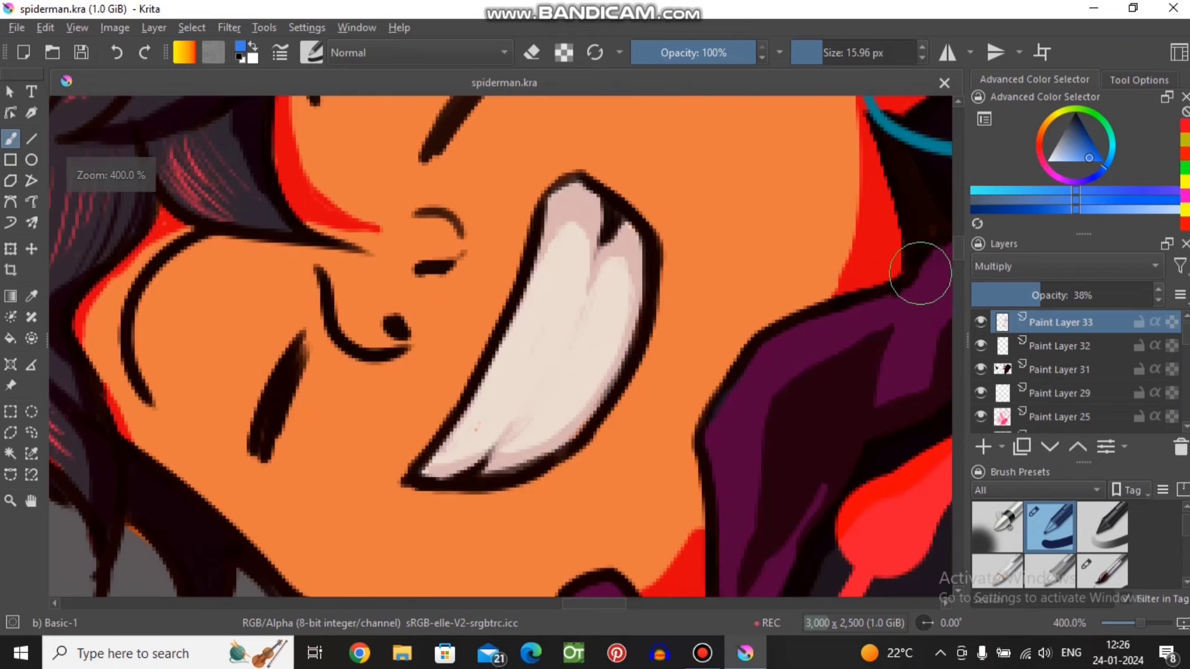
click(981, 319)
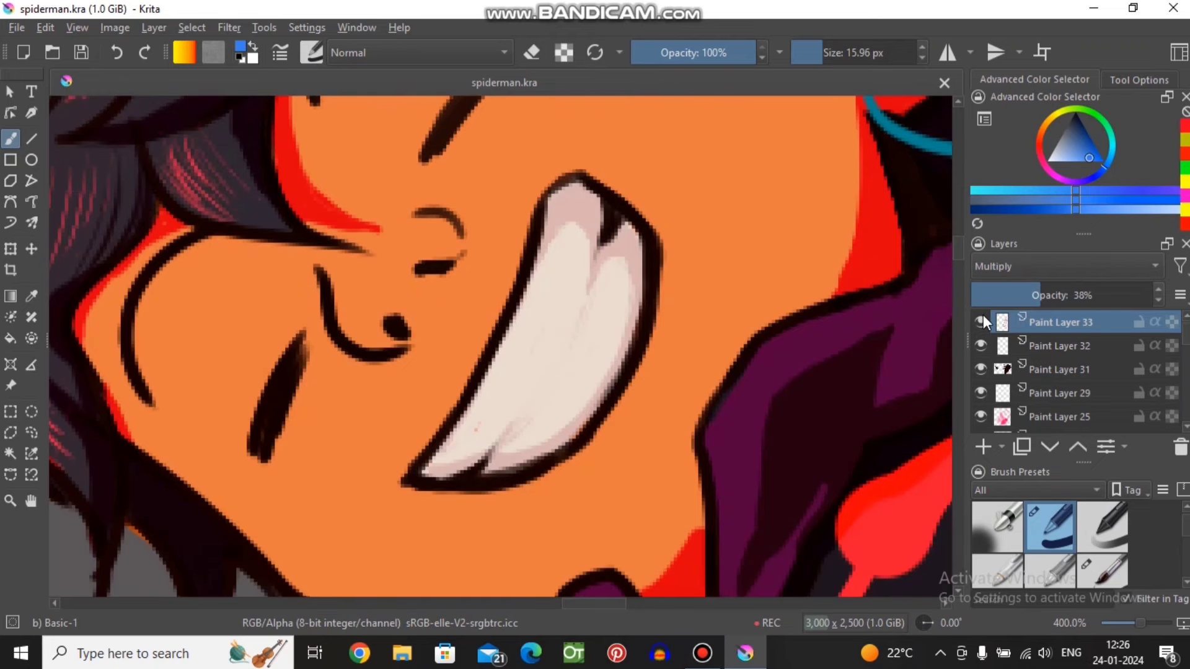
click(981, 321)
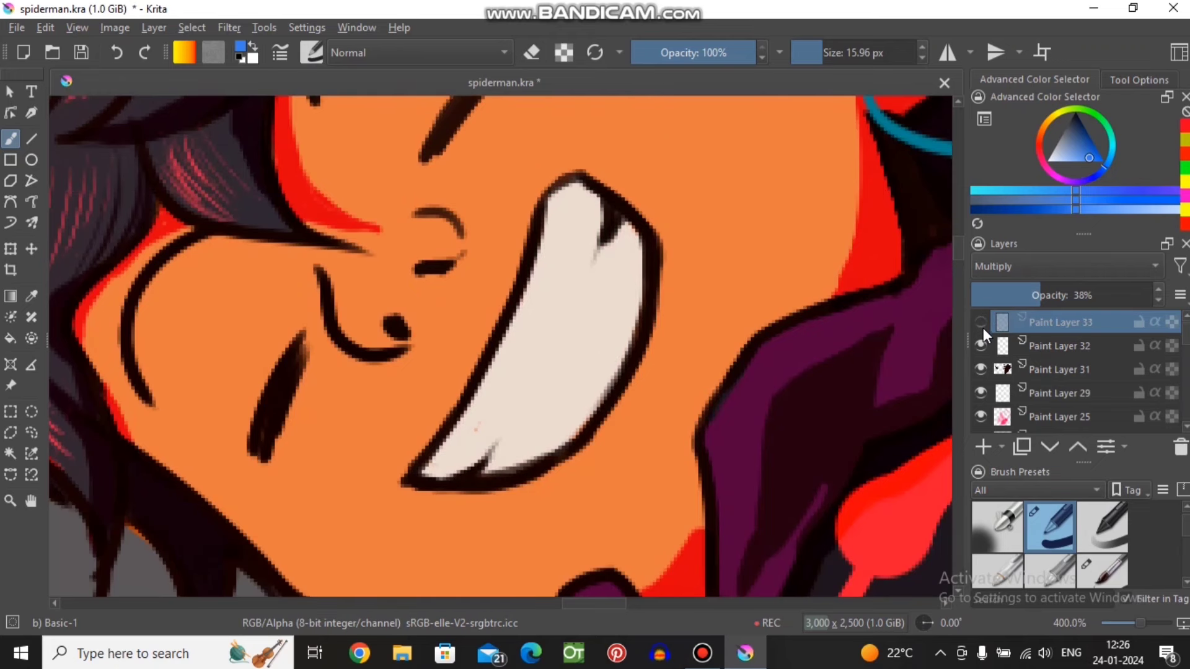
click(980, 322)
key(minus)
key(minus)
key(minus)
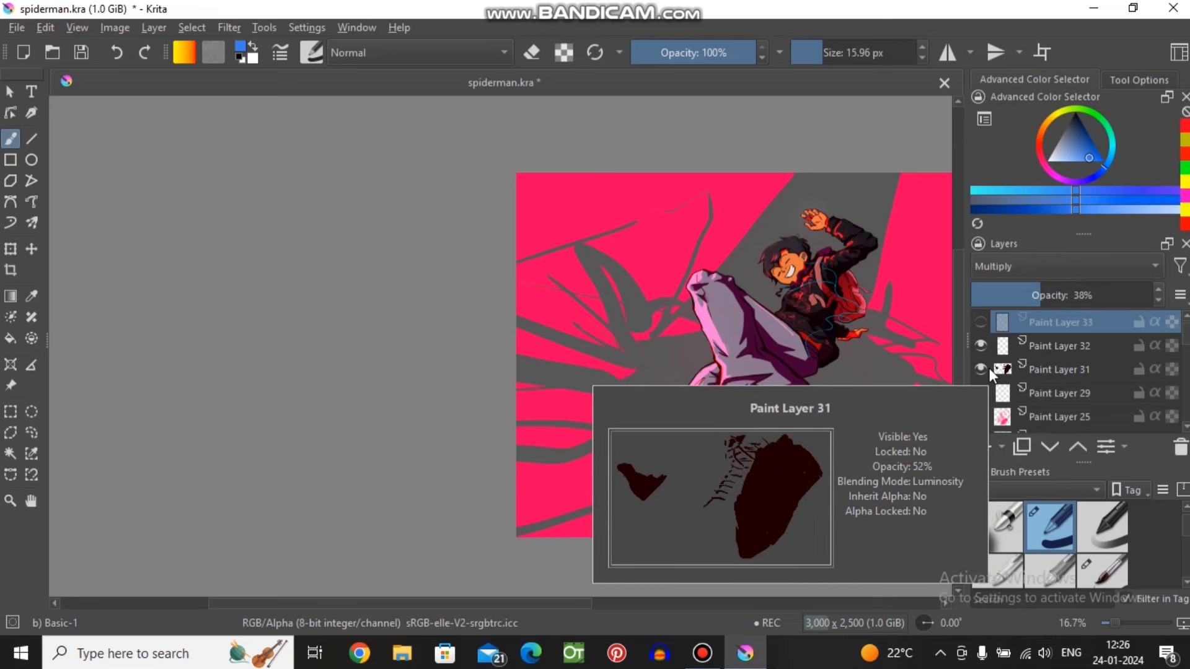
- Briefly hide and restore Paint Layers 31 and 29 to compare the shoes
click(988, 369)
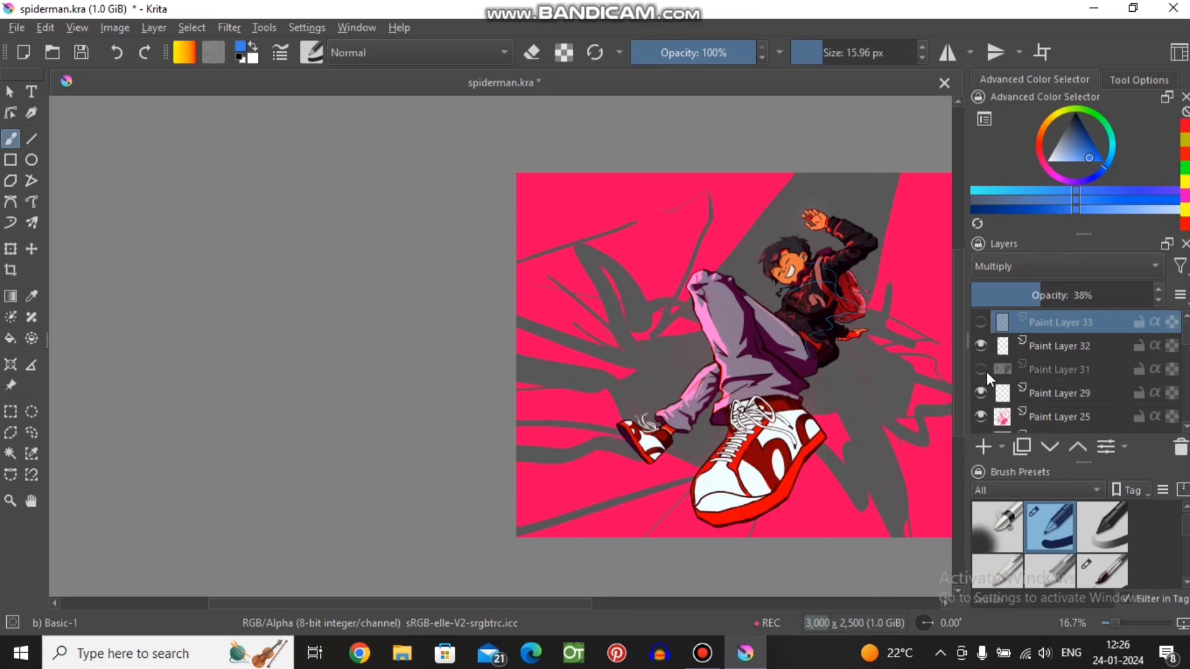
click(983, 371)
click(981, 371)
click(980, 394)
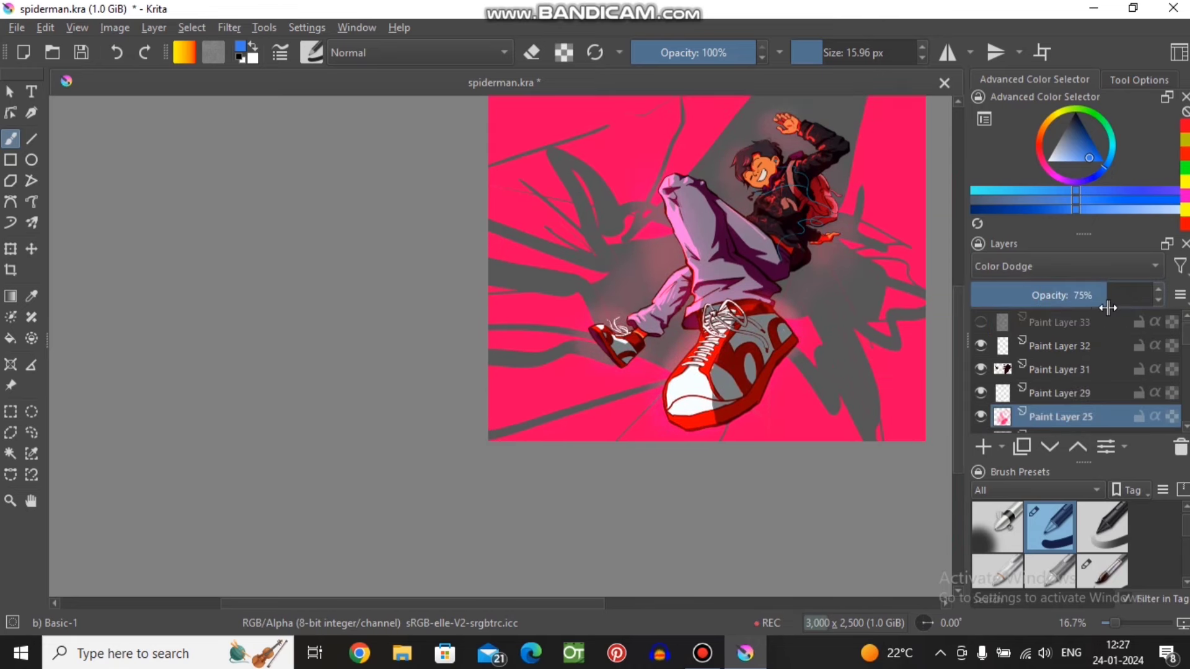
- Lower Paint Layer 25's opacity to about 45% and then further
drag(1108, 308, 1053, 308)
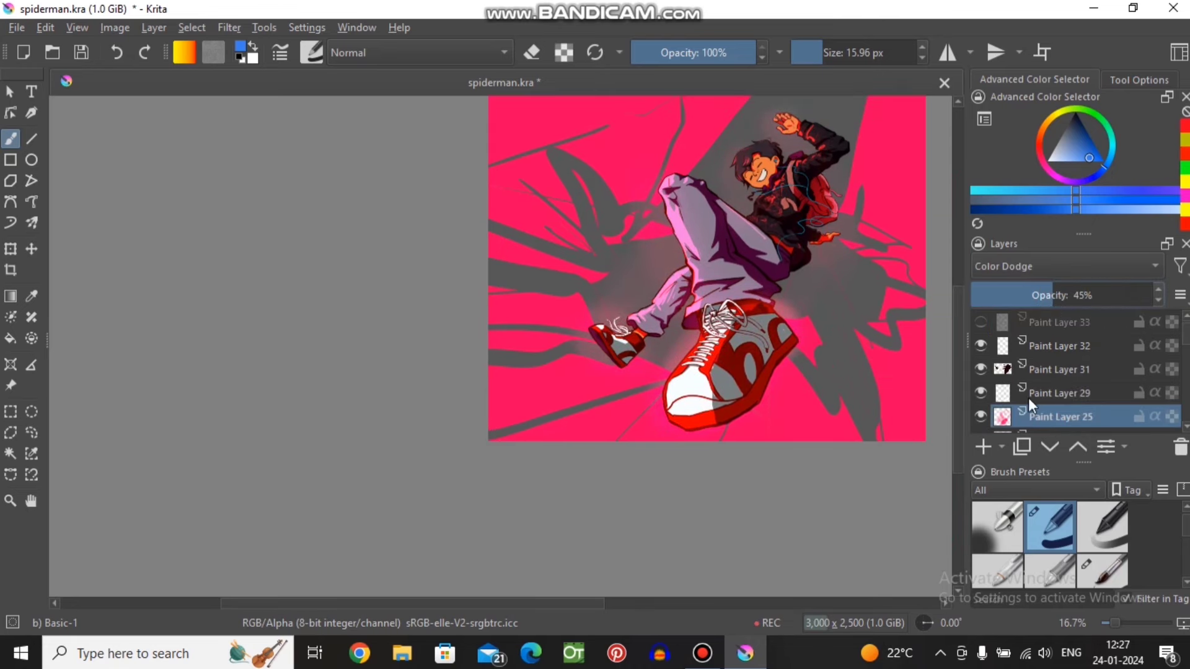
scroll(1017, 395, down, 1)
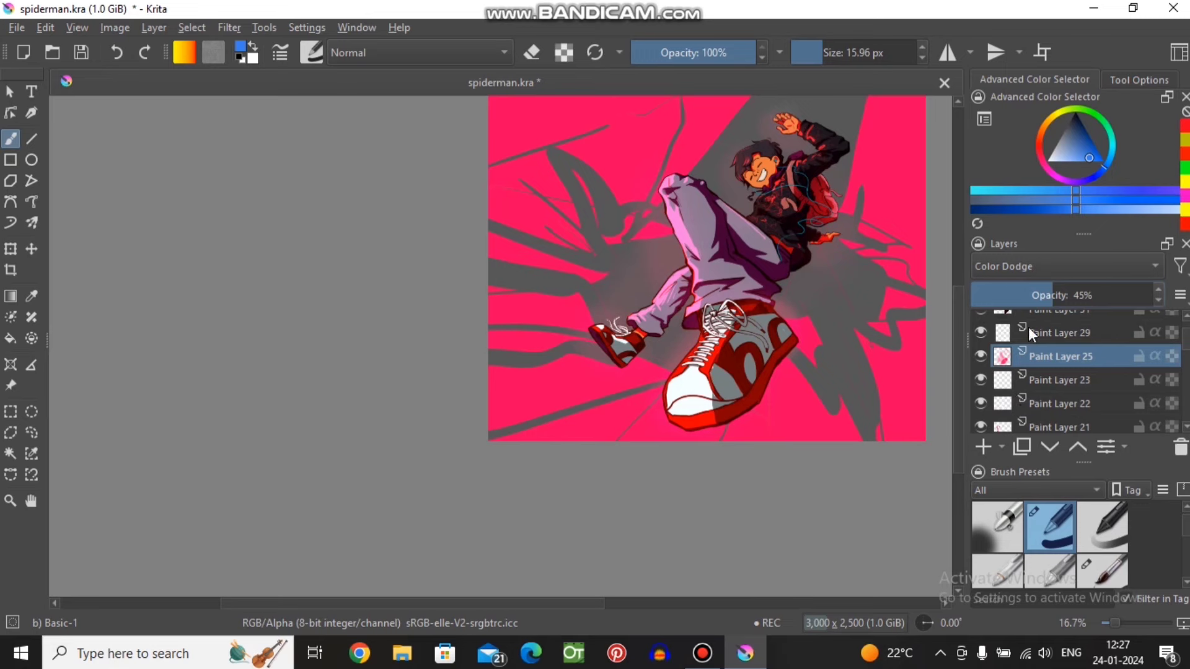
drag(1054, 296, 1022, 296)
scroll(756, 173, up, 2)
- Select Paint Layers 23 and 22, then toggle Layers 22 and 21 off and on
click(1072, 381)
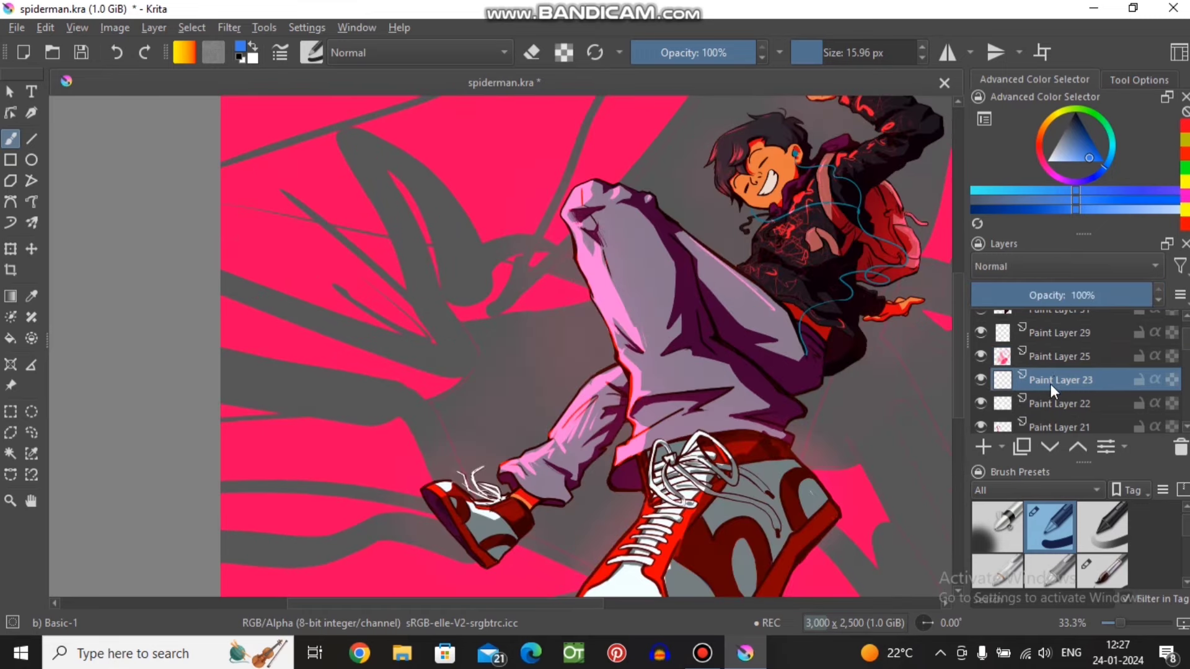
click(1051, 405)
click(979, 400)
click(979, 400)
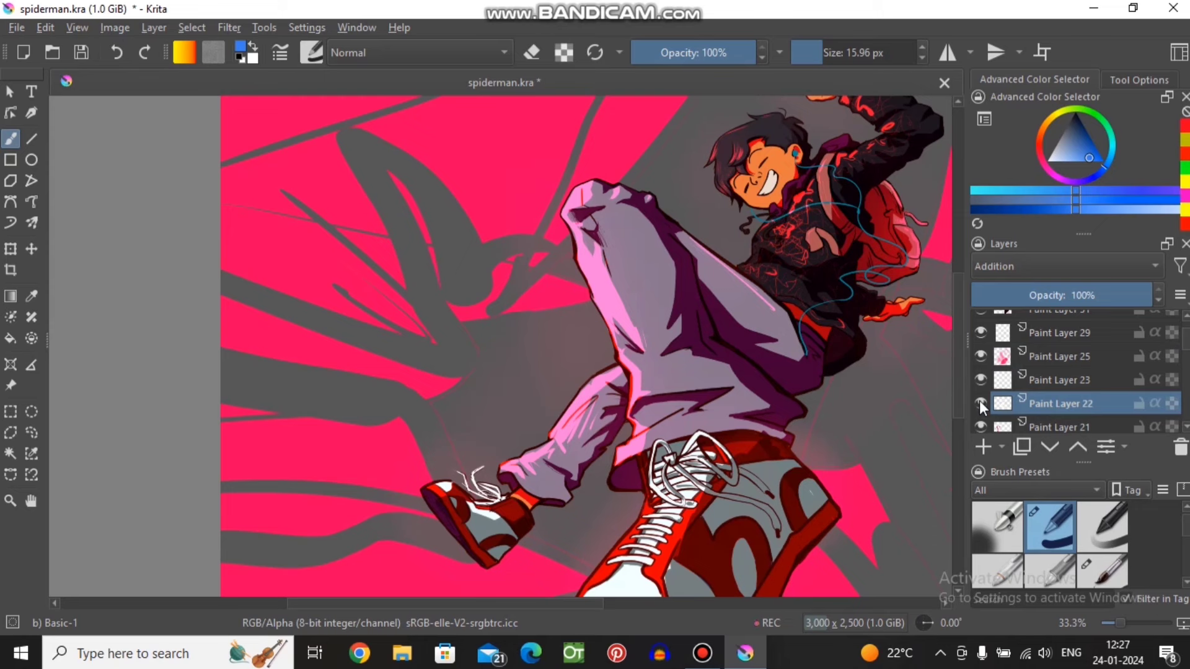
click(979, 403)
scroll(979, 399, down, 1)
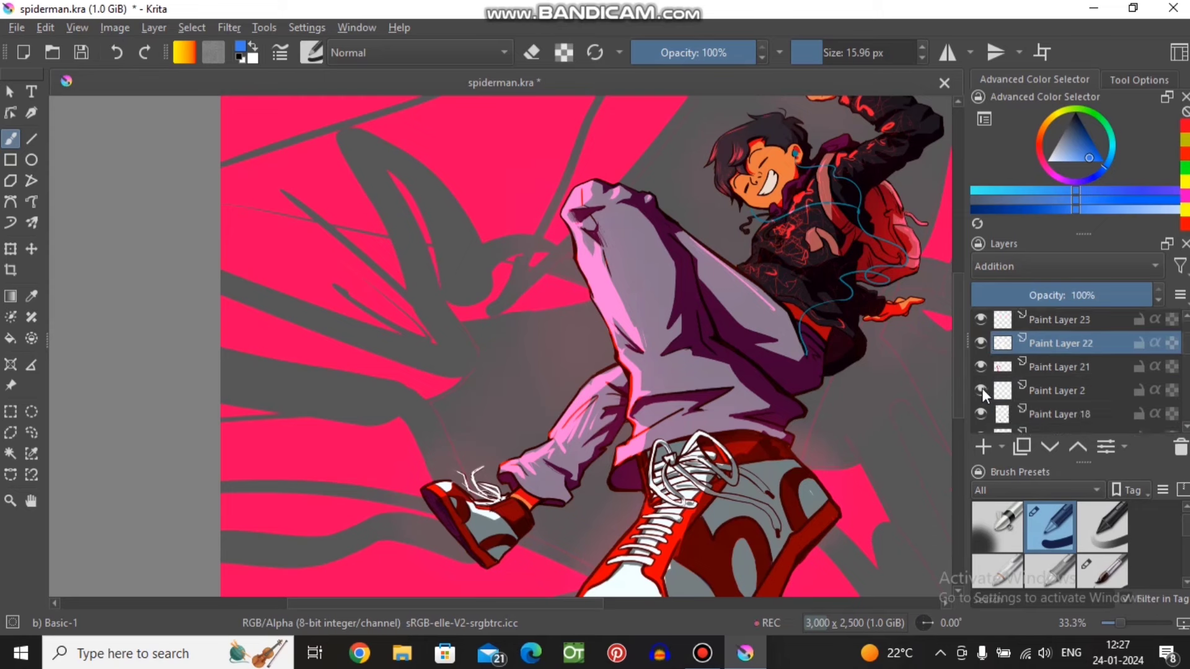
click(980, 365)
click(980, 364)
click(980, 365)
- Pan the view to the character's face and earphone
scroll(579, 229, up, 1)
scroll(579, 229, down, 3)
scroll(579, 229, up, 3)
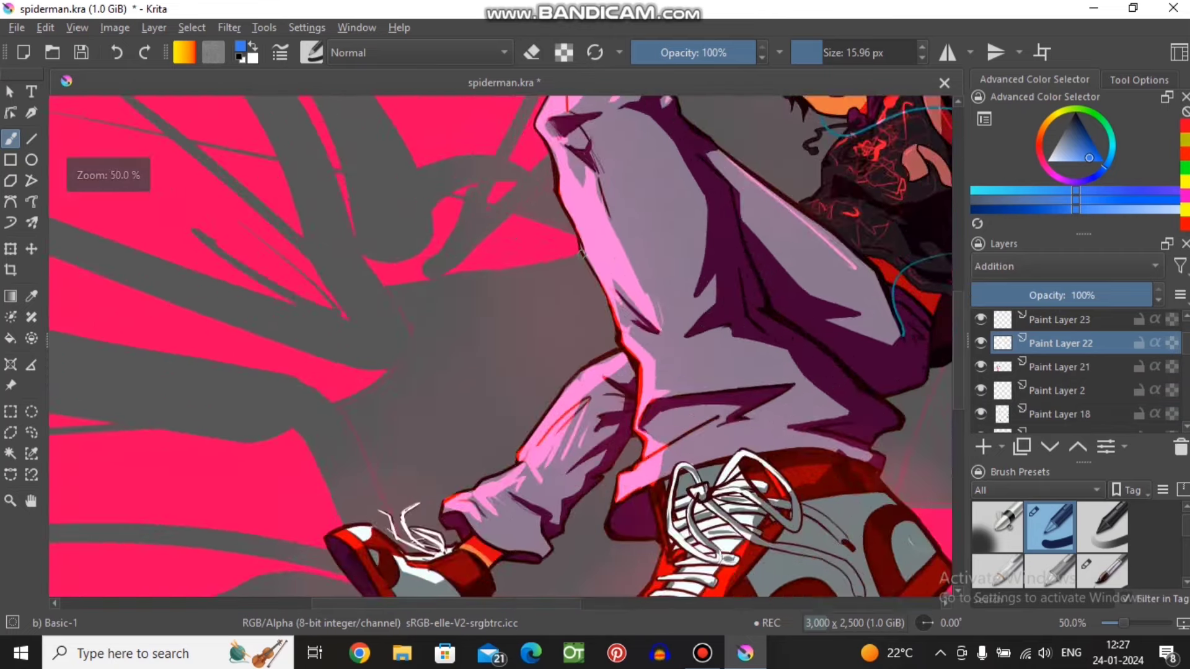
scroll(579, 229, down, 1)
scroll(762, 307, up, 1)
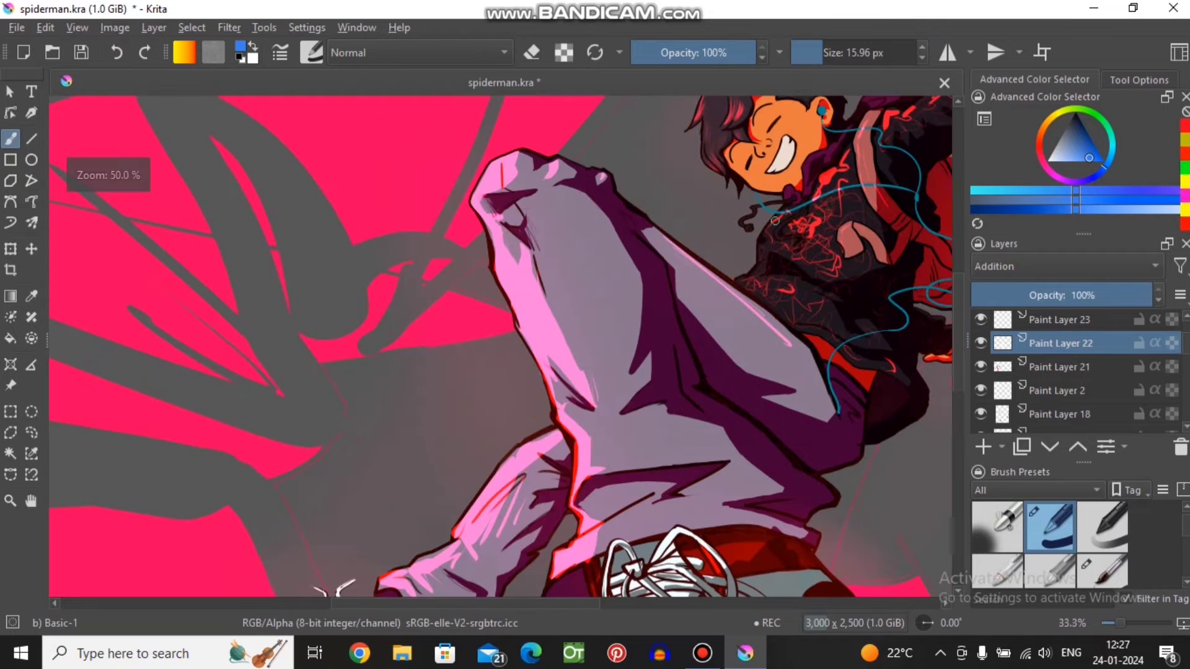
scroll(832, 198, up, 3)
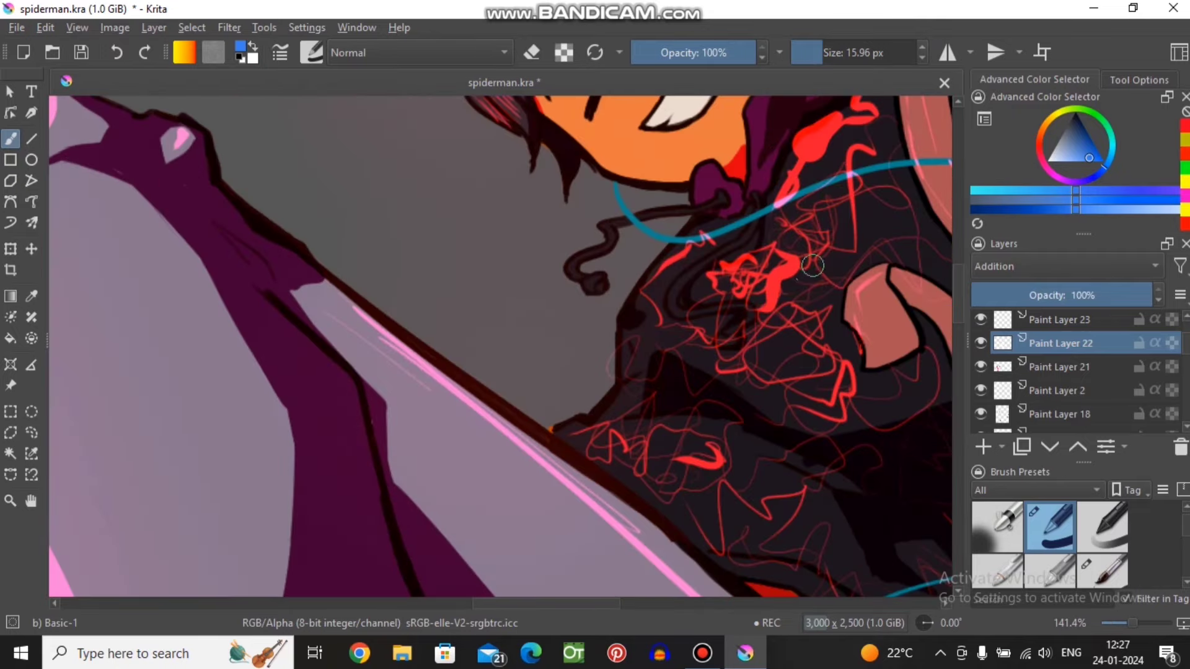
drag(758, 295, 631, 391)
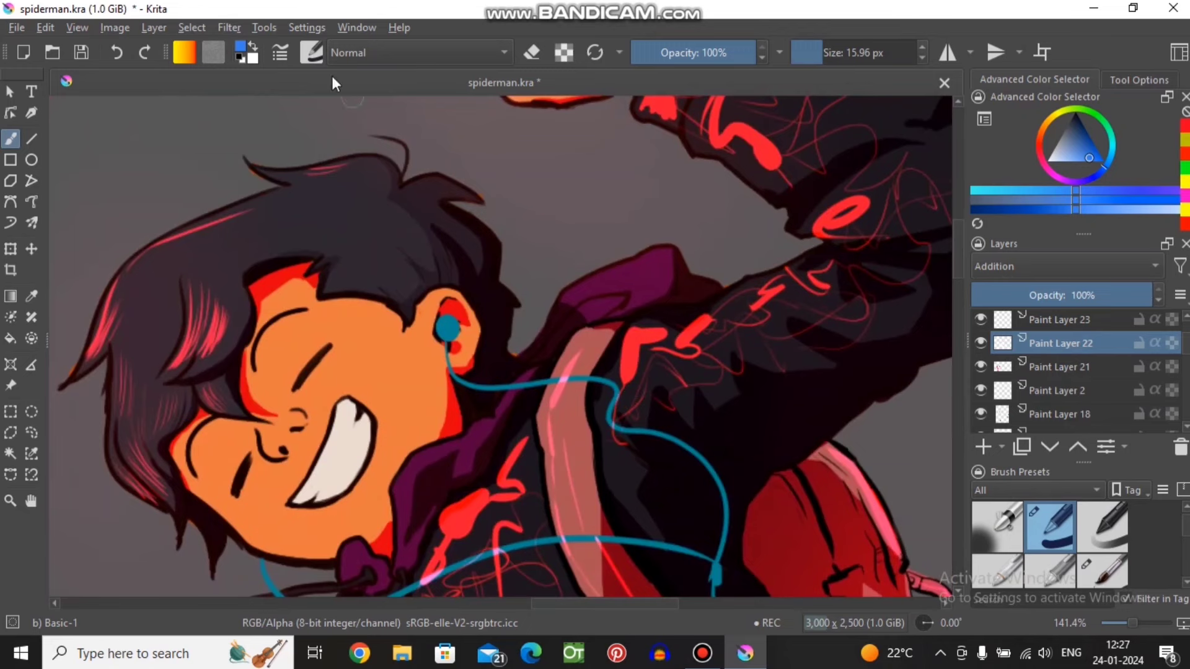
- Look through the brush preset chooser, then select Paint Layer 2
click(311, 53)
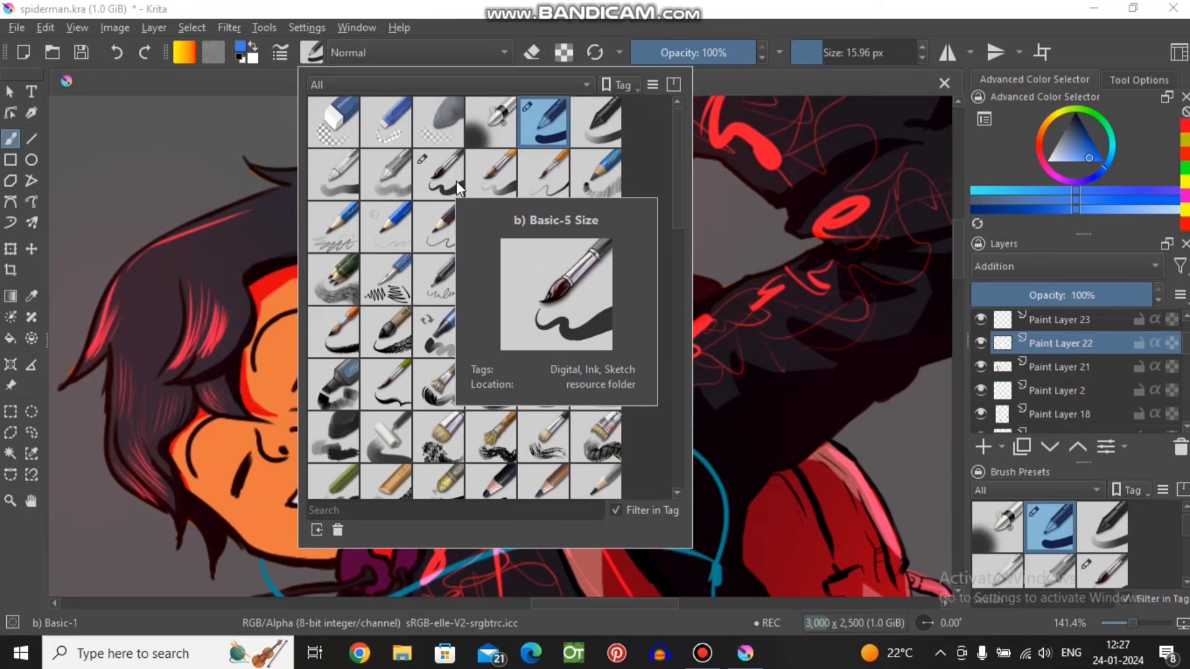
click(868, 253)
scroll(645, 295, down, 3)
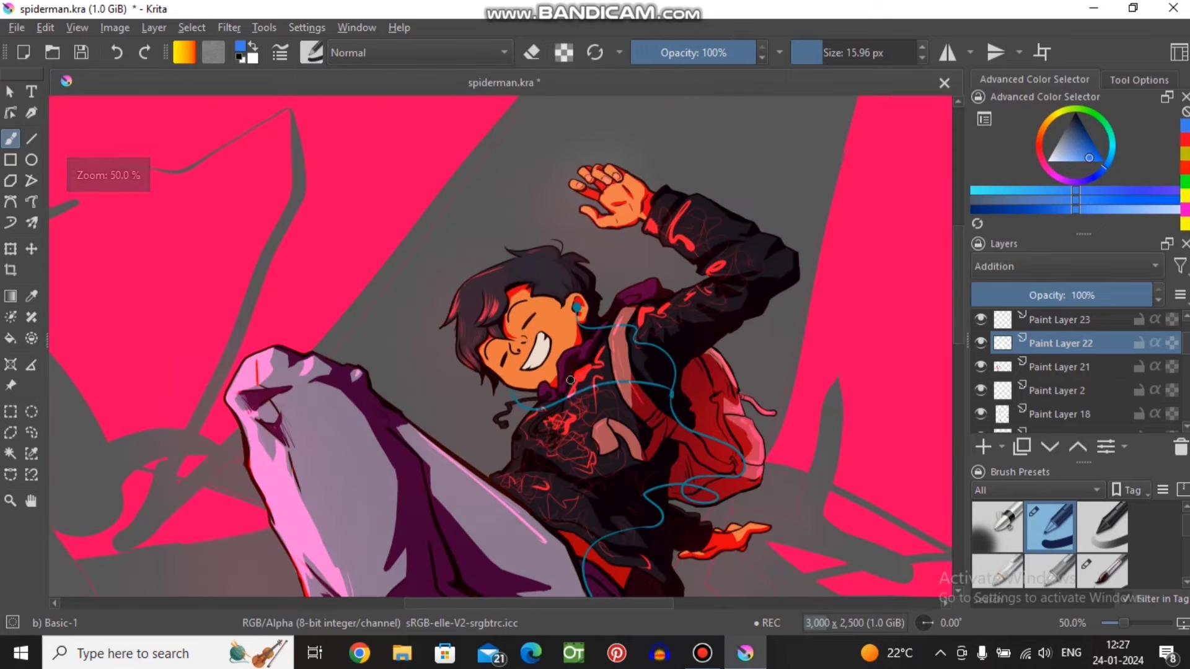
scroll(570, 380, down, 3)
click(1054, 390)
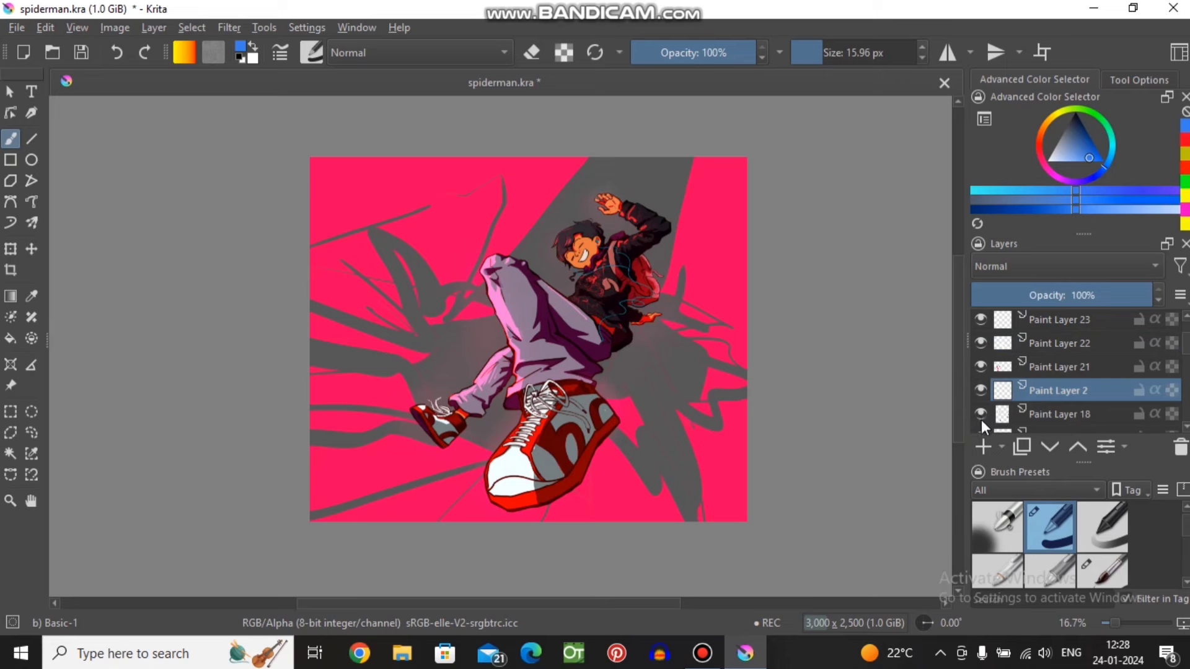
scroll(979, 407, down, 1)
click(978, 377)
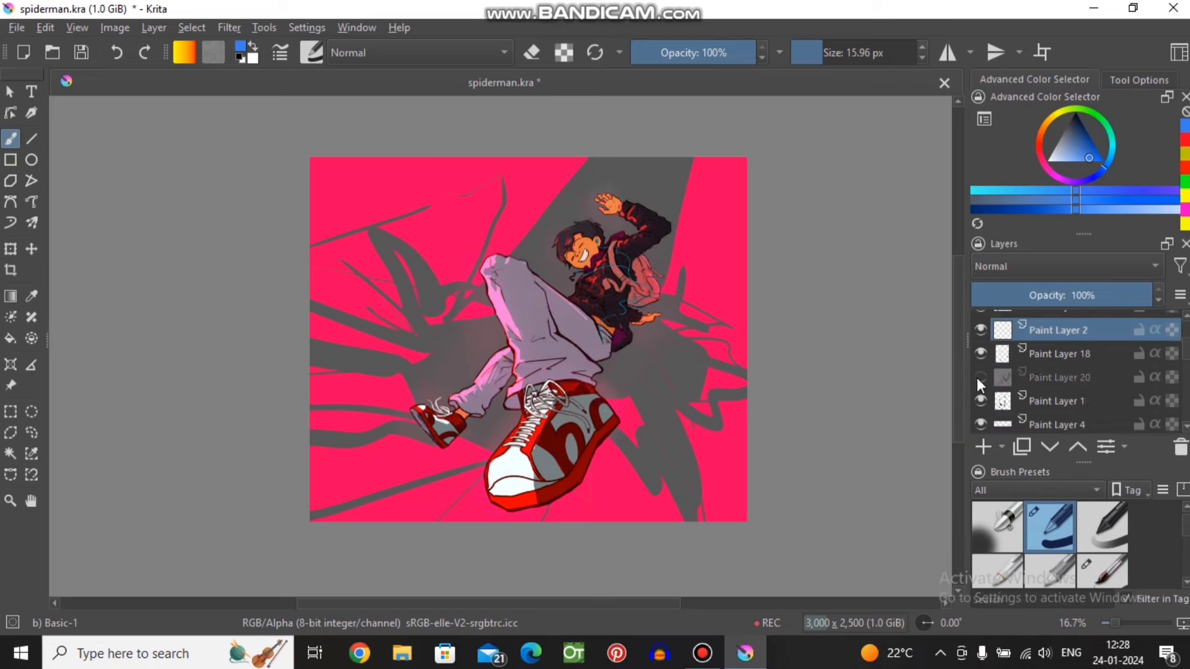
scroll(487, 279, up, 3)
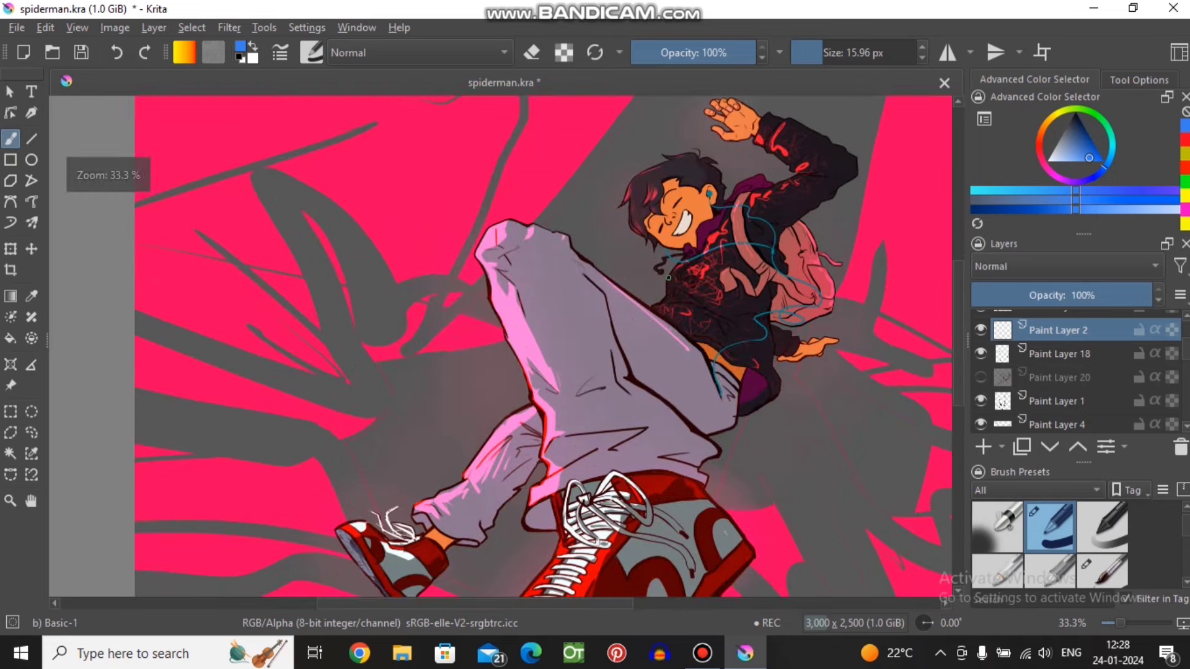
scroll(669, 277, up, 1)
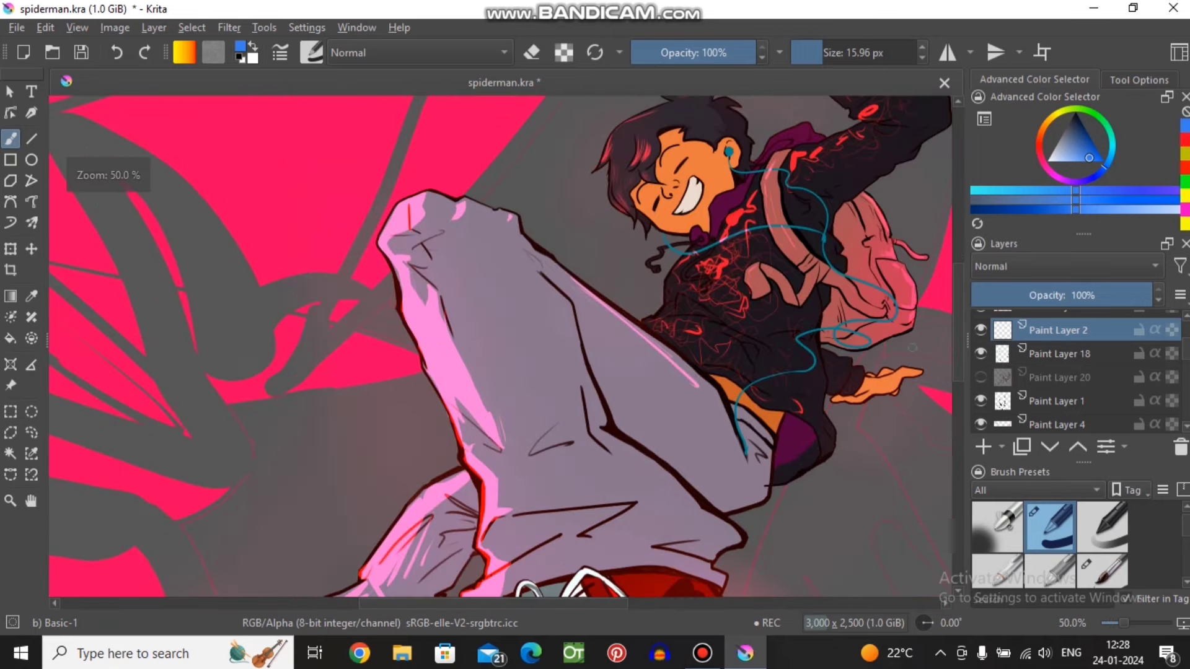
scroll(846, 307, down, 1)
scroll(846, 307, down, 1)
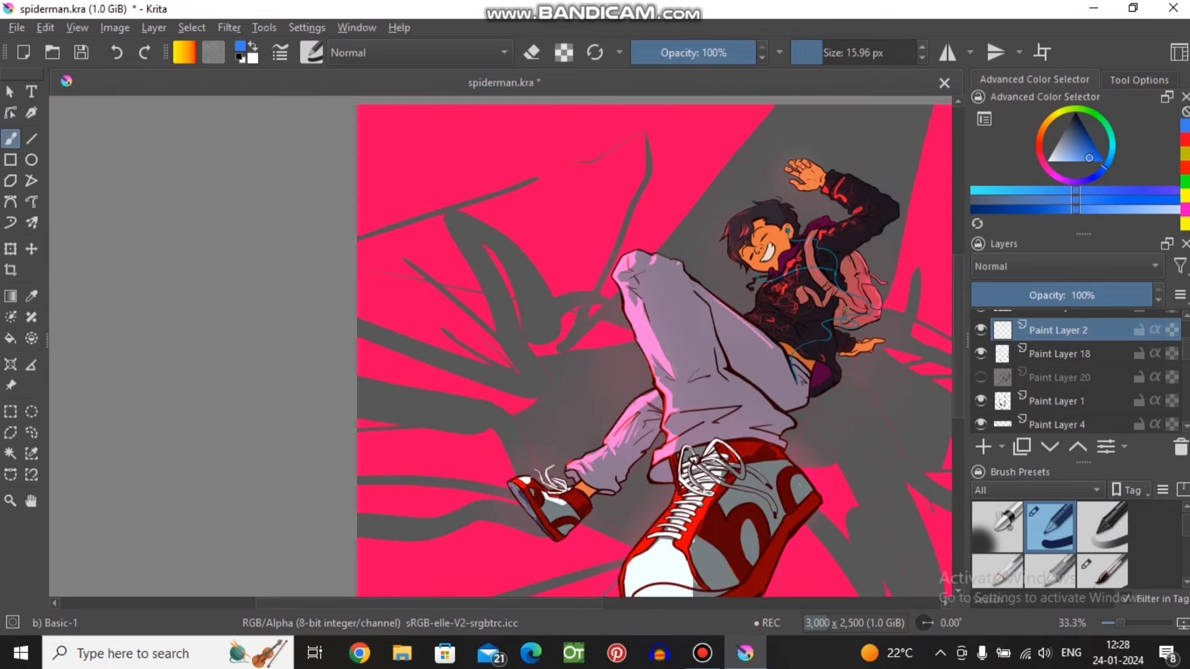
scroll(814, 418, down, 3)
scroll(814, 418, up, 3)
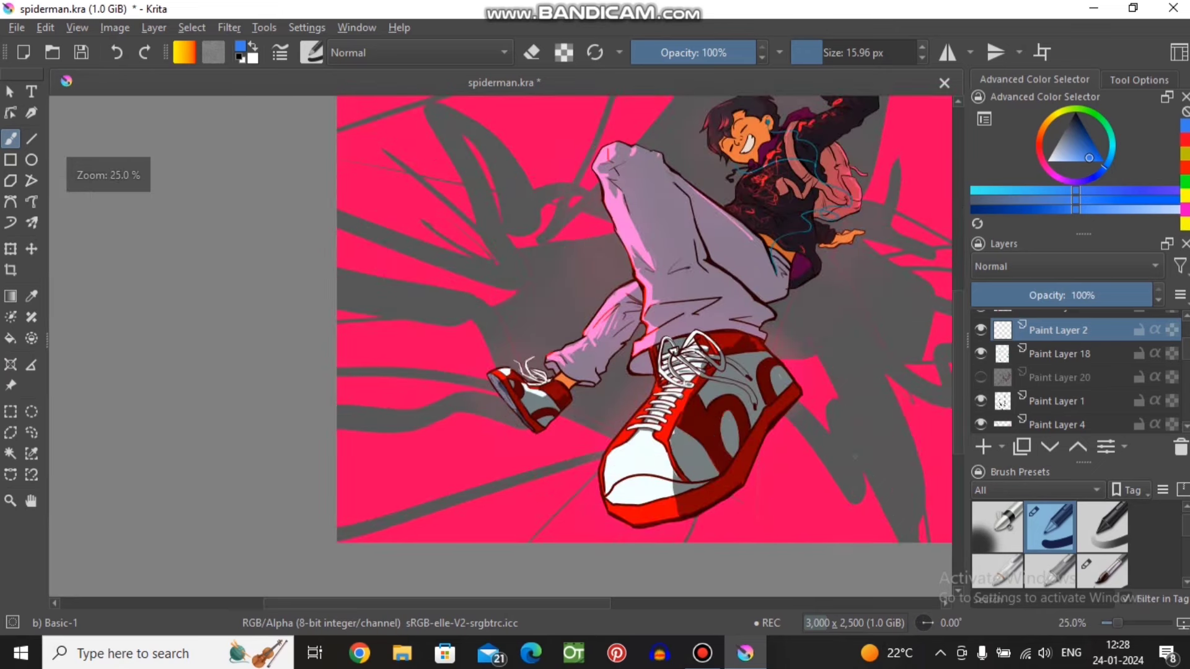
scroll(826, 447, up, 1)
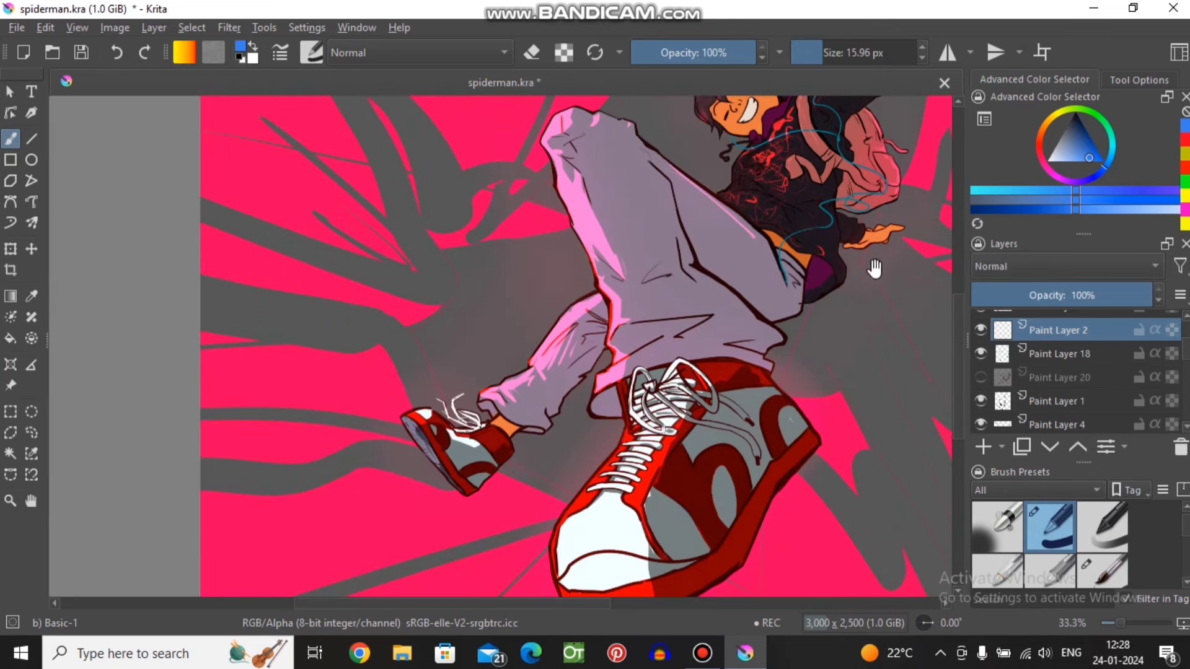
mouse_move(868, 409)
mouse_down()
mouse_move(827, 448)
mouse_move(844, 494)
mouse_up()
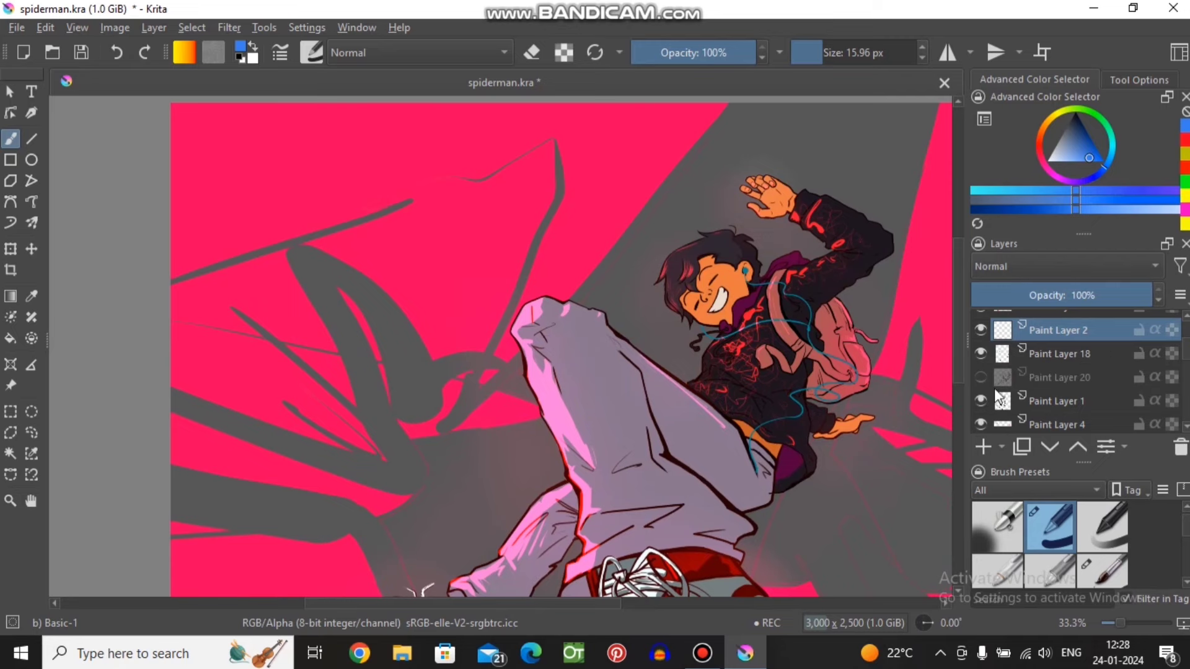
click(984, 383)
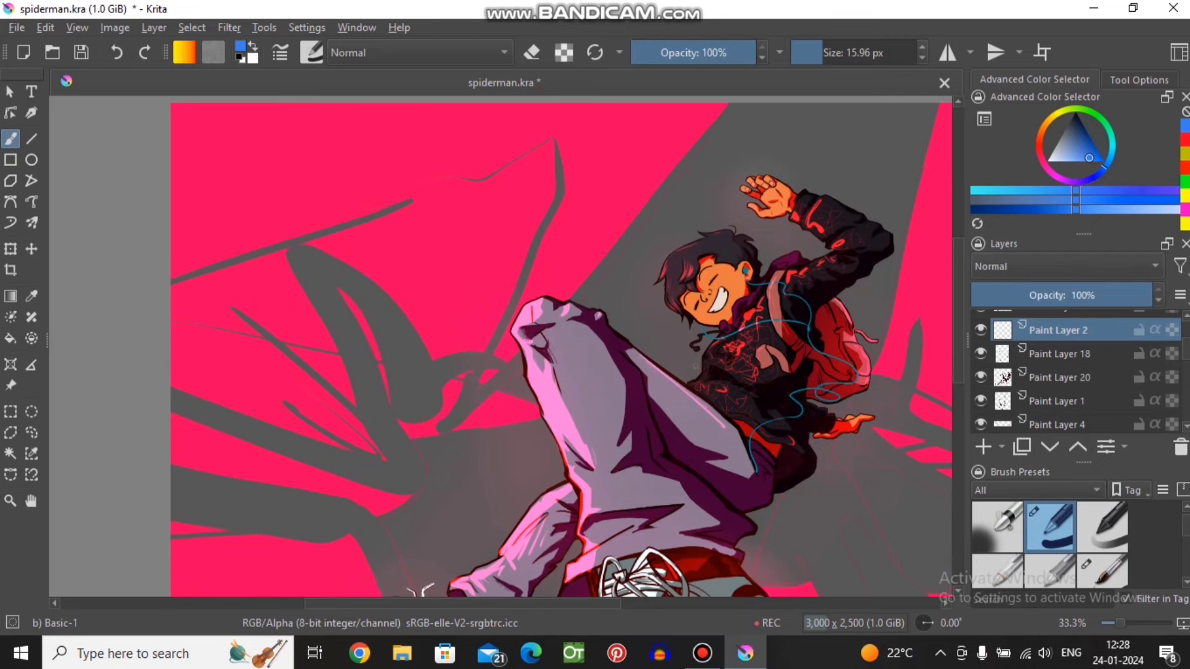
key(minus)
key(minus)
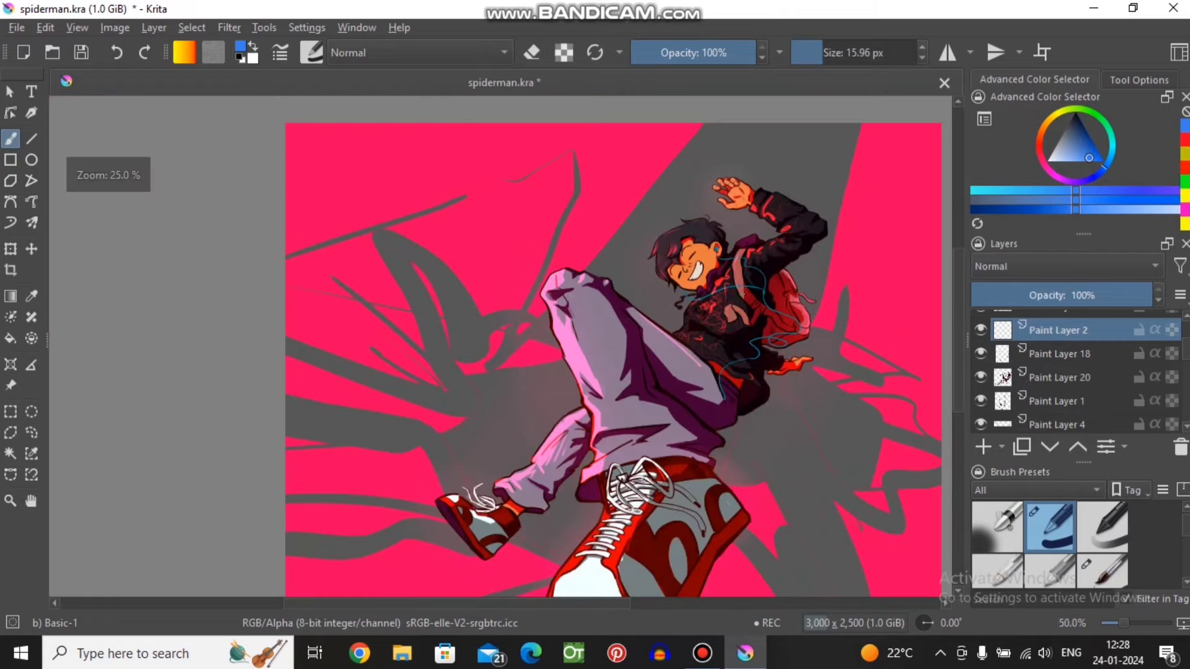
scroll(733, 316, up, 1)
click(980, 376)
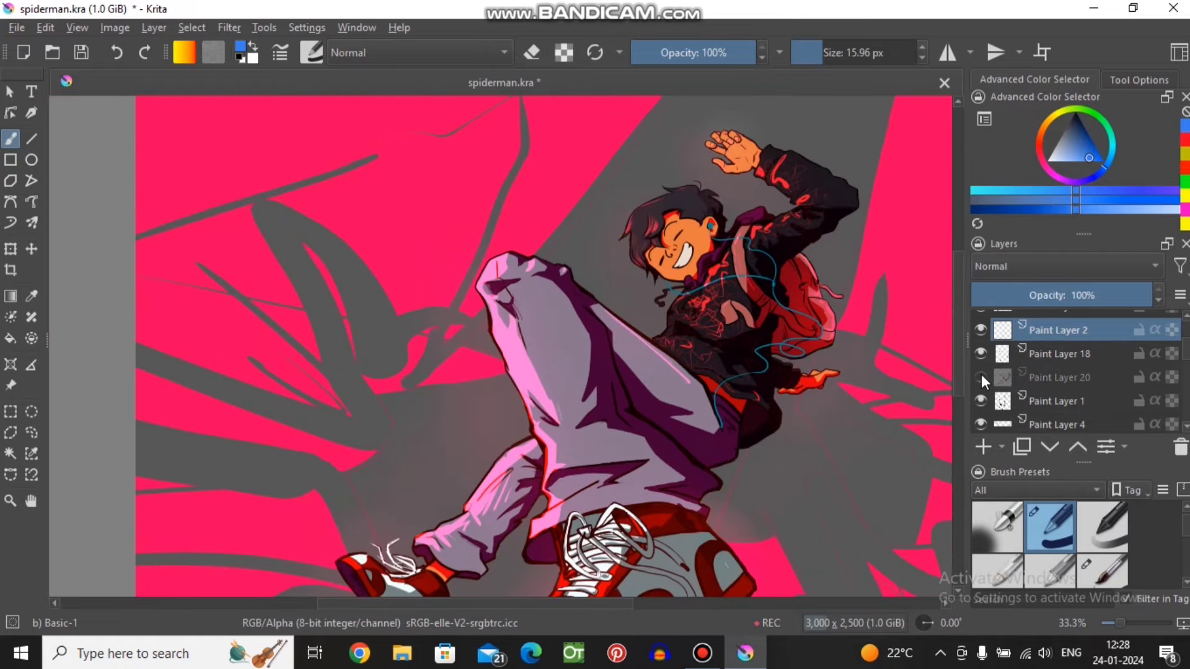
click(1001, 270)
click(1000, 266)
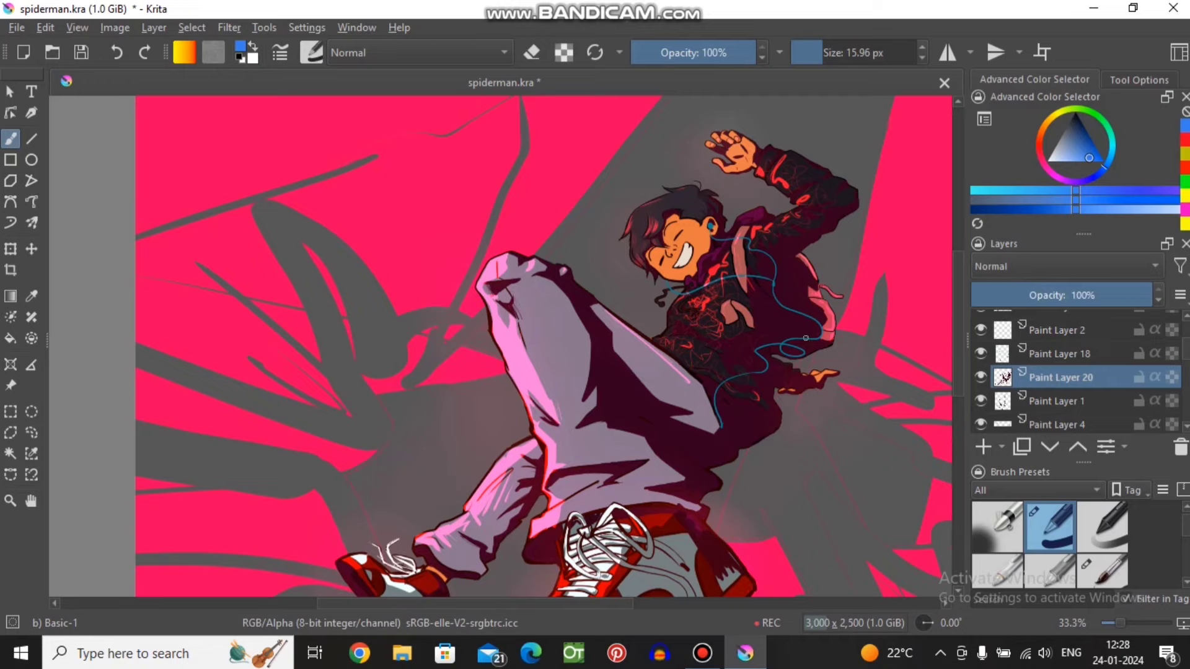
scroll(623, 368, up, 3)
scroll(619, 353, down, 1)
scroll(618, 354, down, 4)
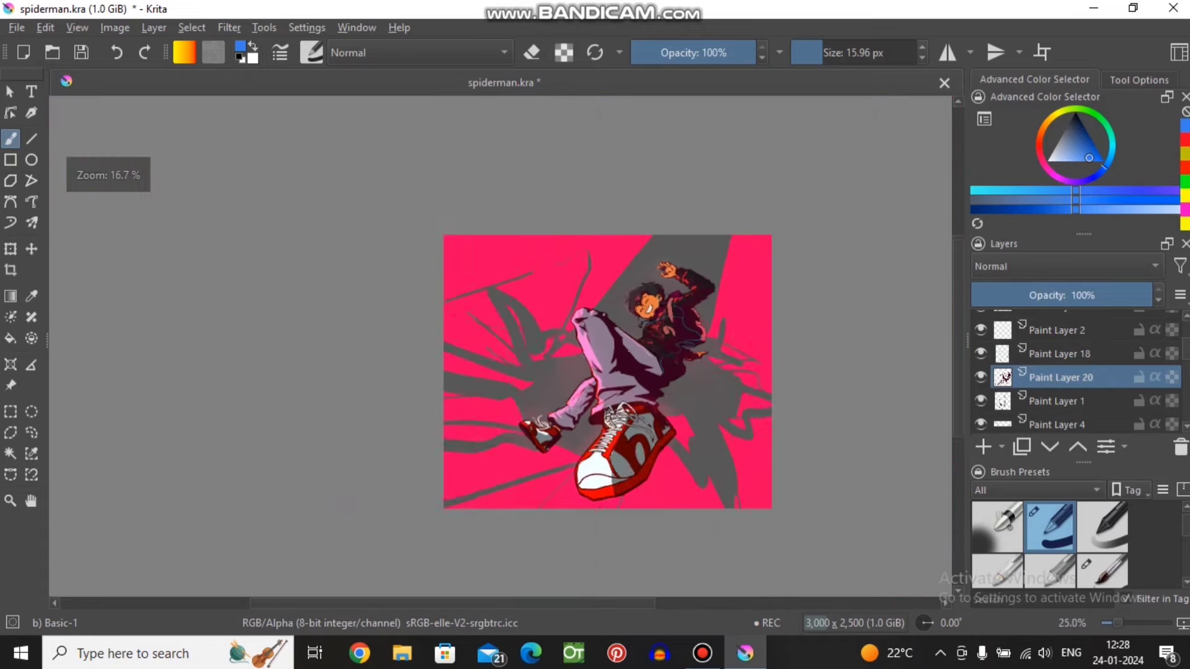
scroll(717, 297, up, 2)
scroll(717, 297, up, 3)
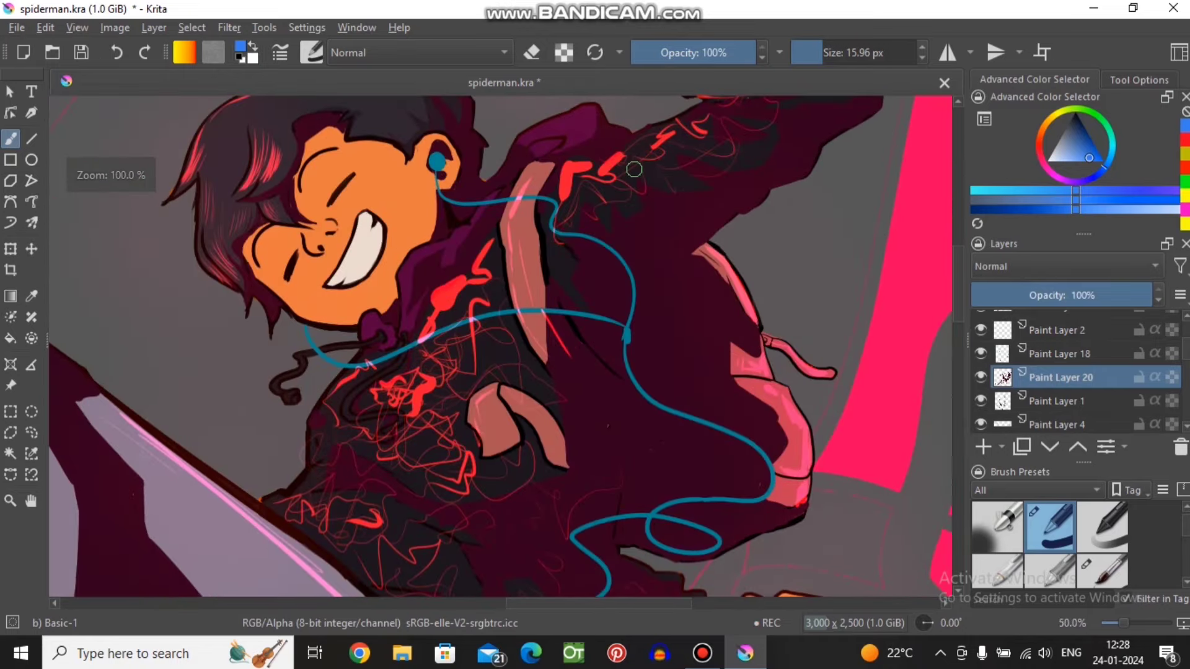
scroll(622, 165, down, 3)
scroll(588, 286, up, 1)
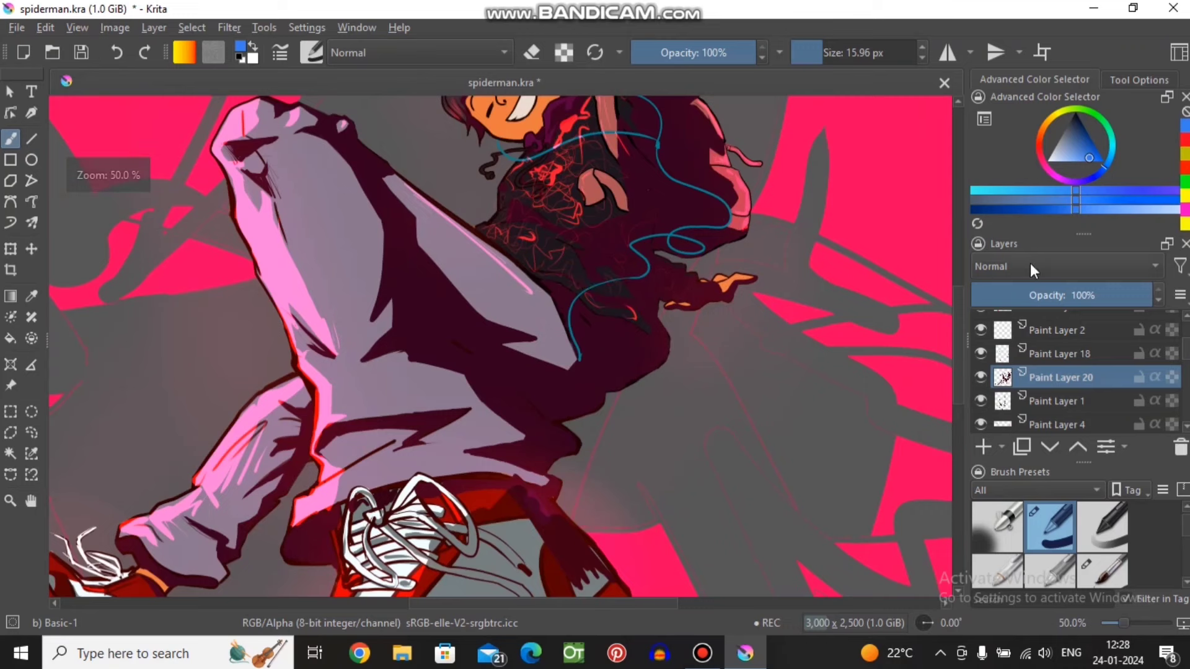
- Try Addition blending on Paint Layer 20 and zoom to check the result
click(1014, 264)
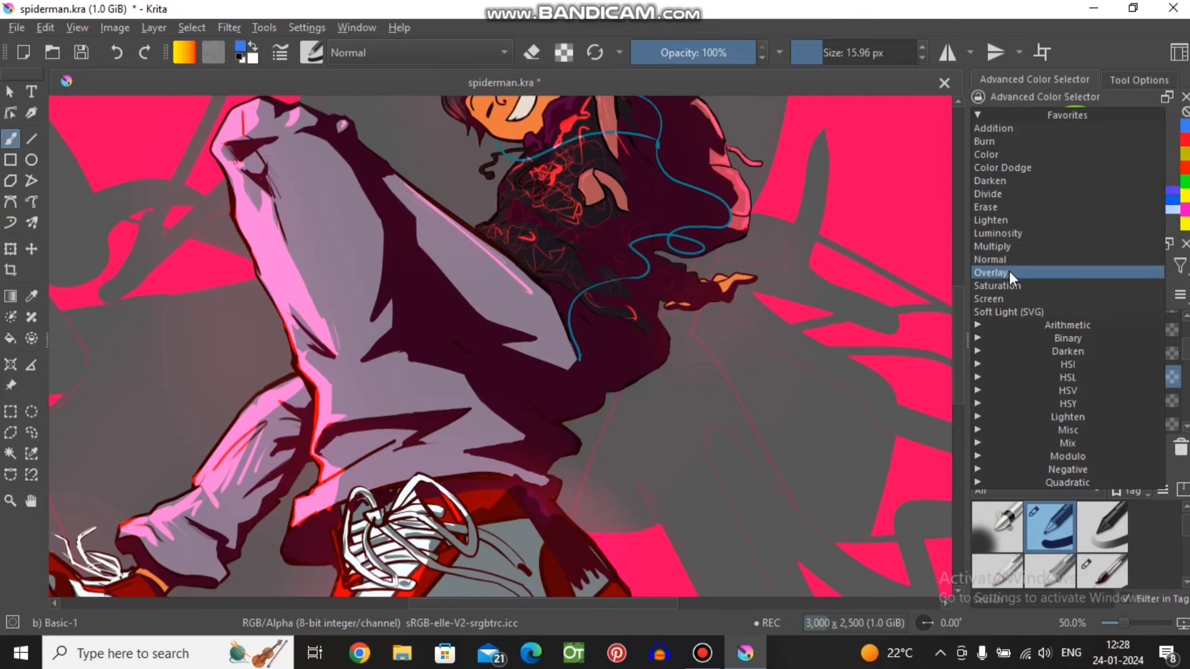
click(1006, 129)
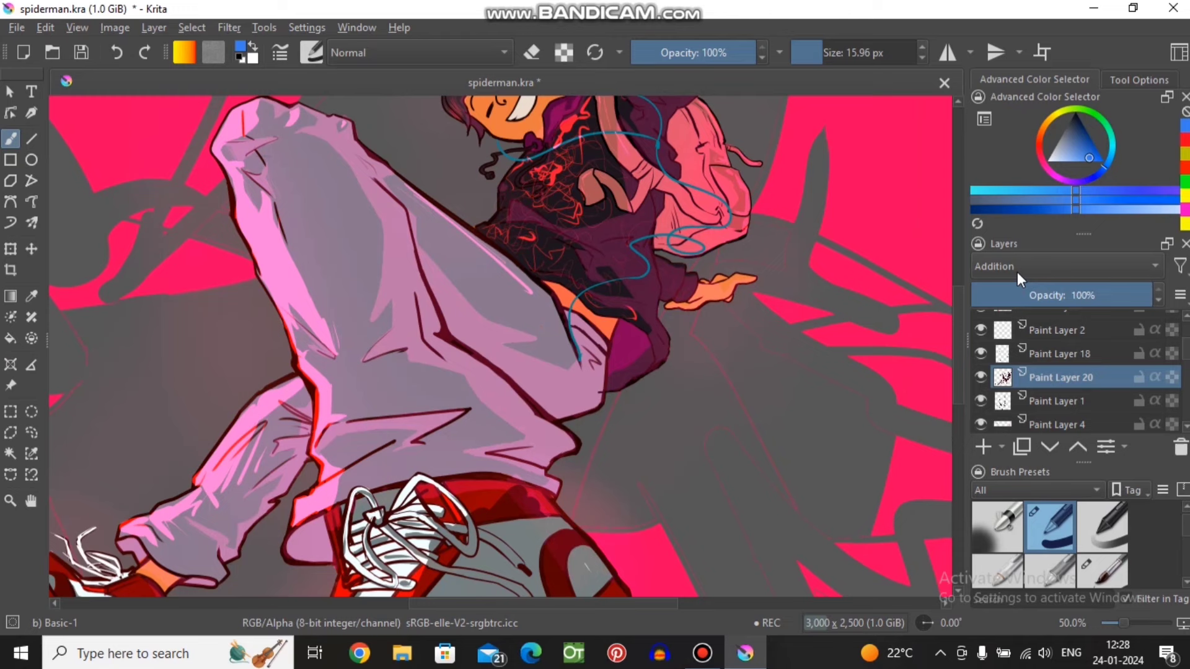
scroll(1018, 273, down, 1)
scroll(1018, 273, down, 1)
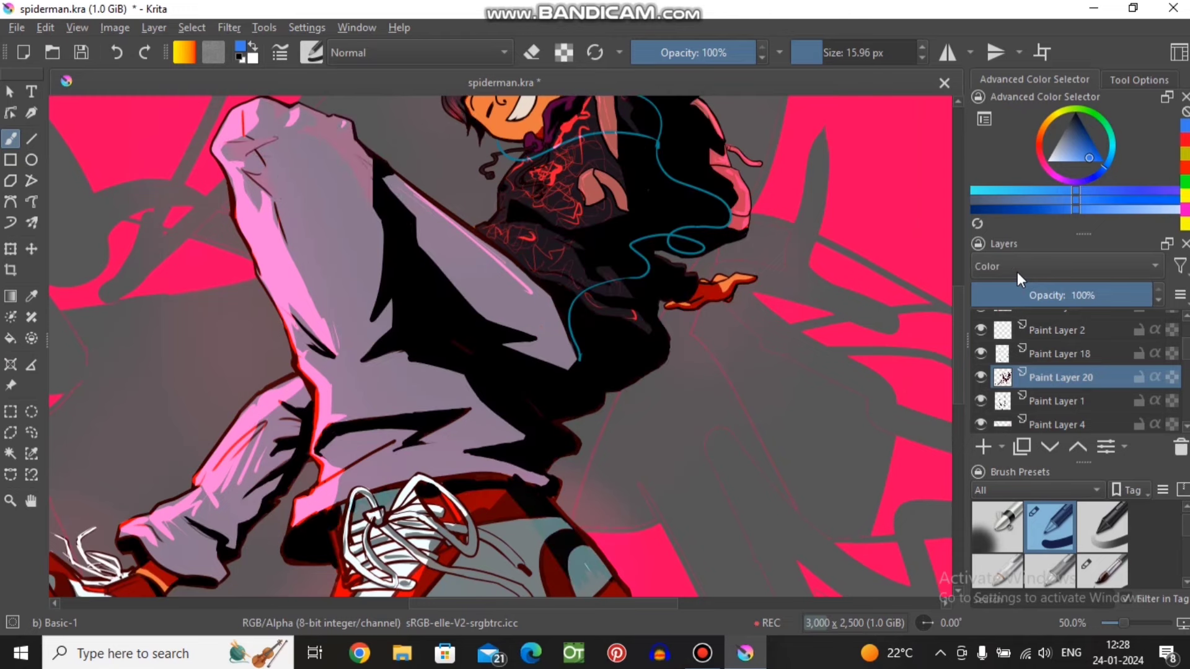
scroll(1017, 273, down, 1)
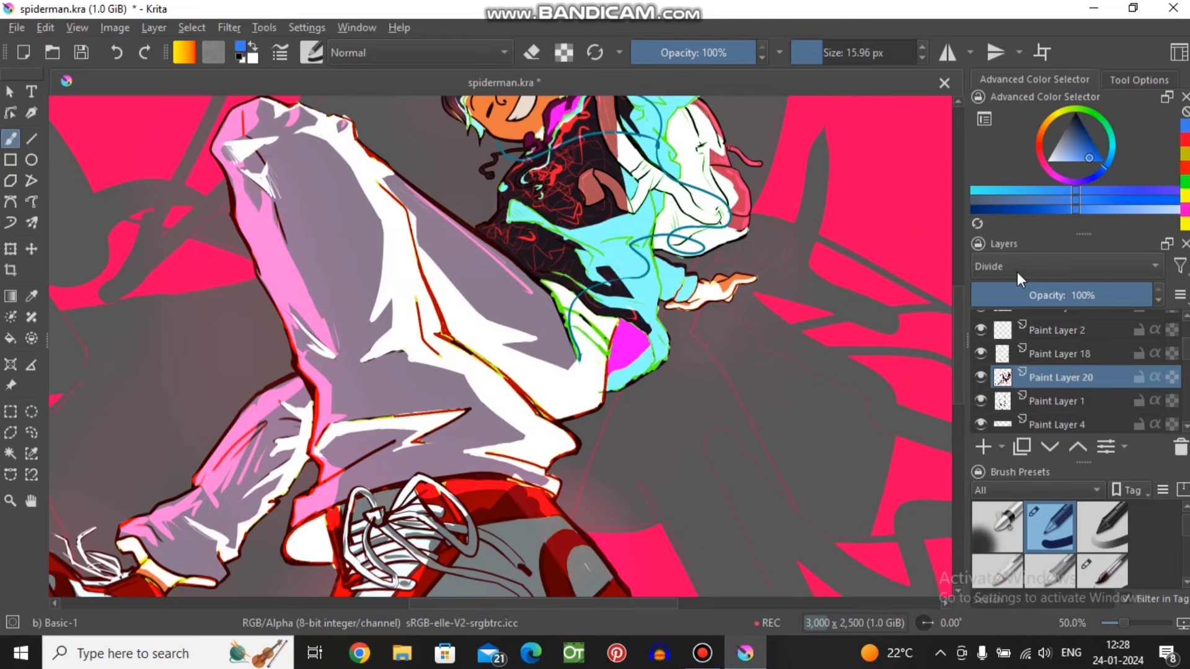
scroll(1017, 272, down, 1)
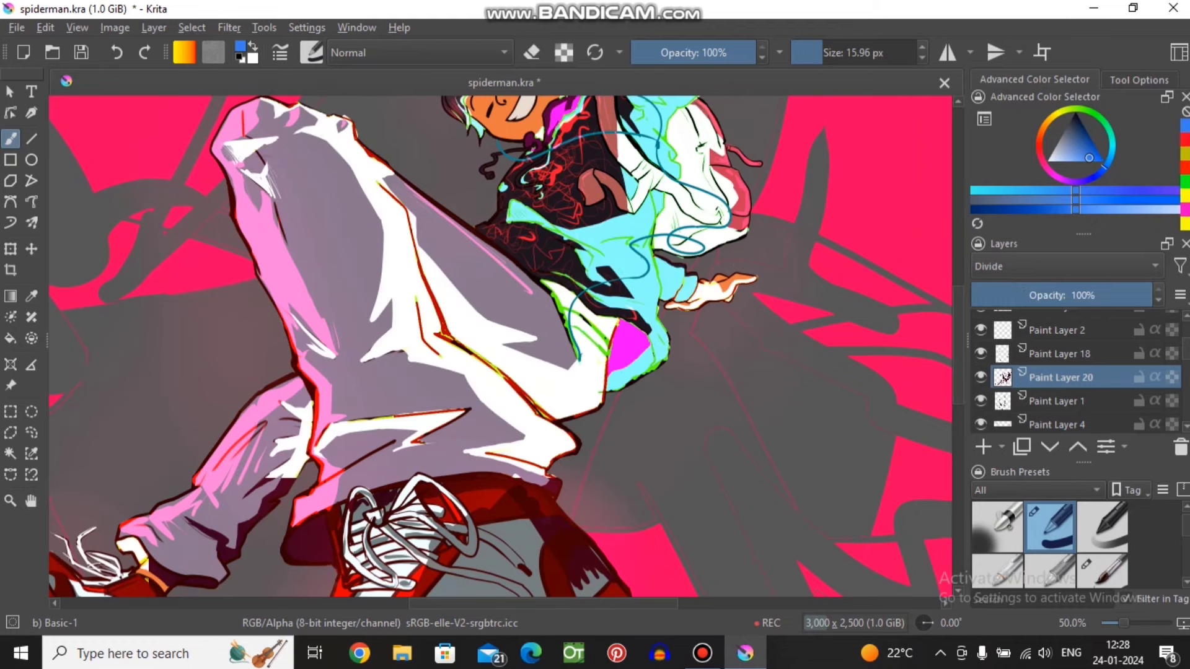
key(minus)
key(minus)
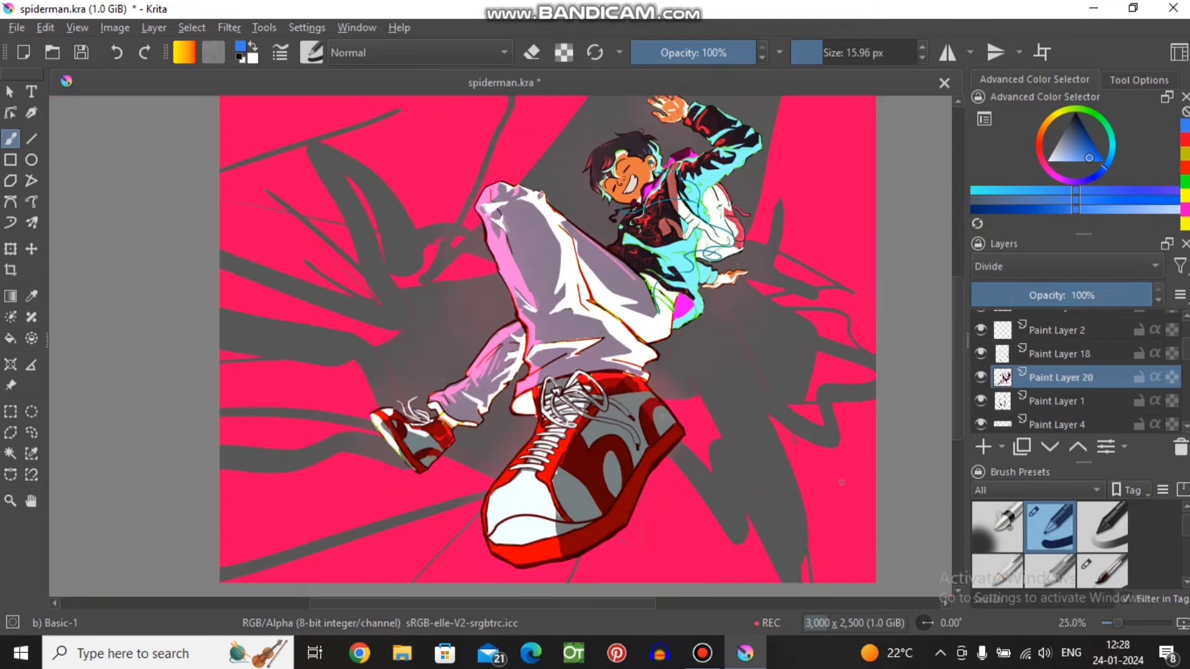
key(plus)
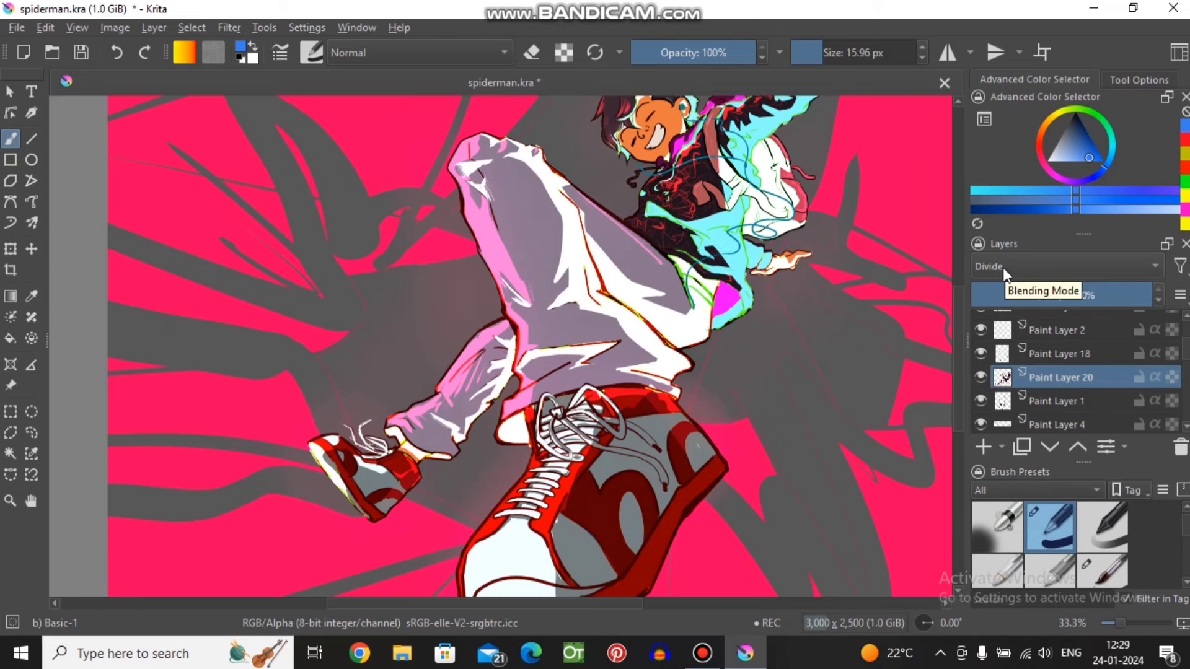
scroll(1003, 266, down, 2)
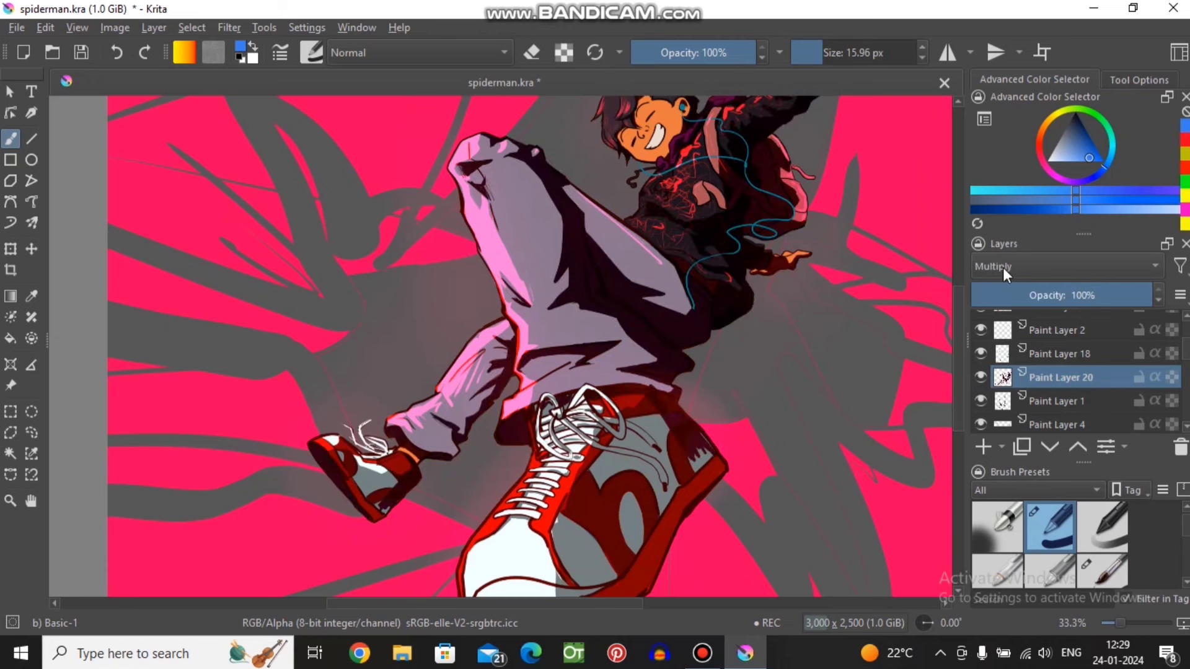
click(1050, 397)
click(980, 401)
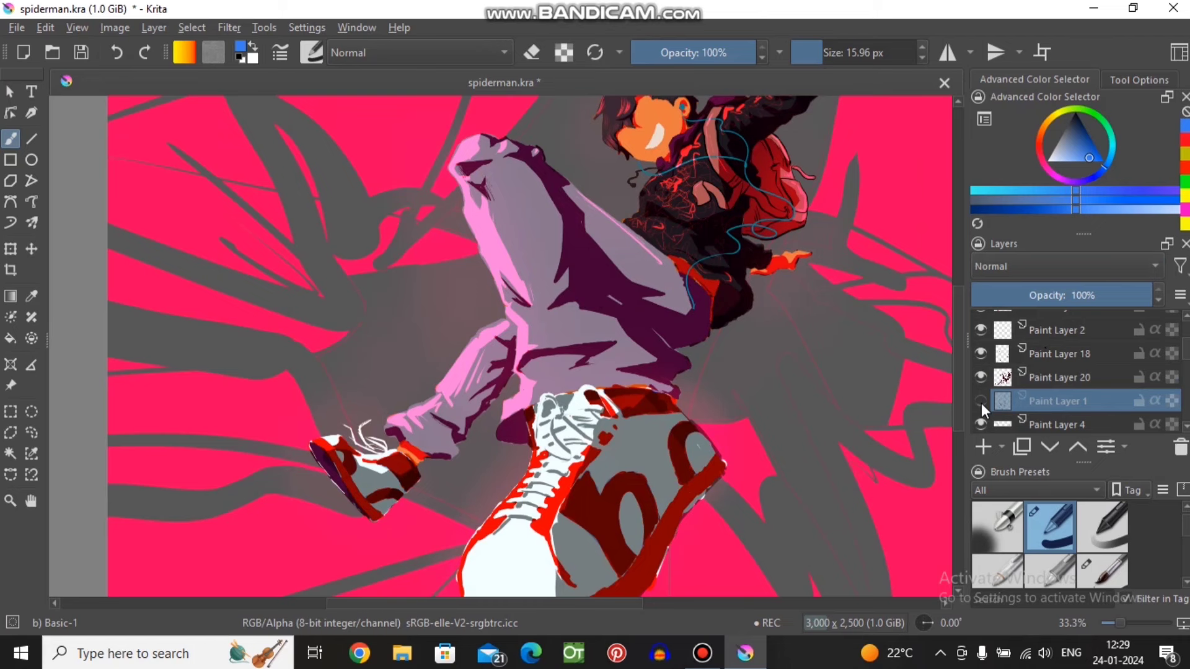
click(980, 401)
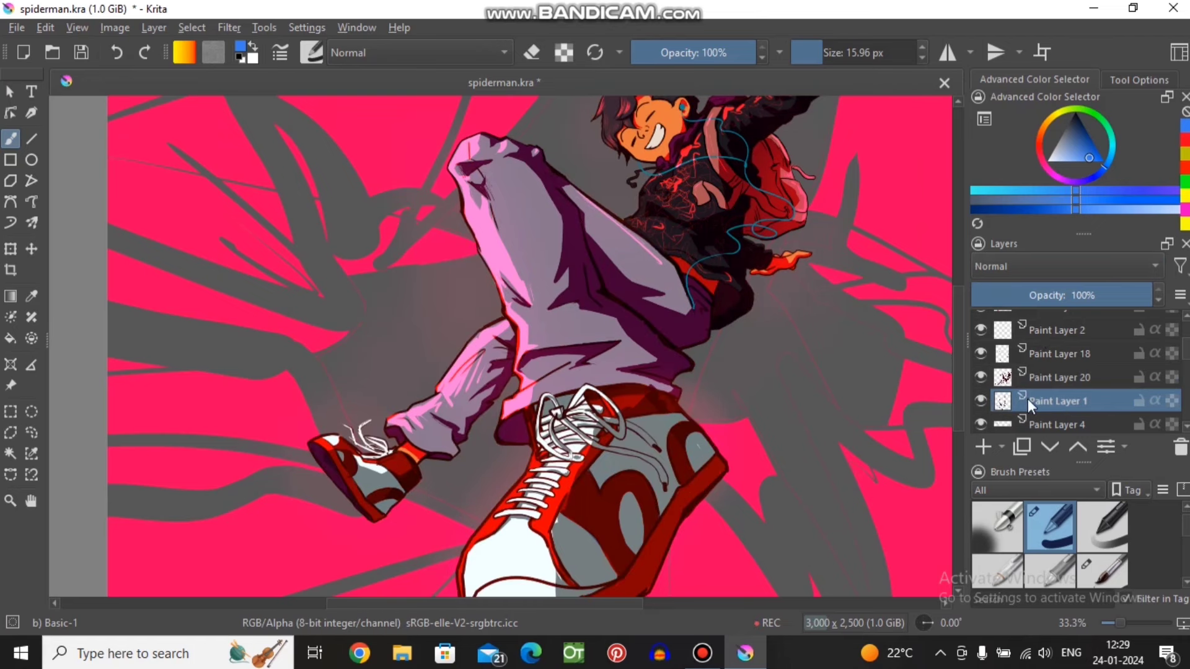
scroll(1028, 399, down, 1)
click(980, 362)
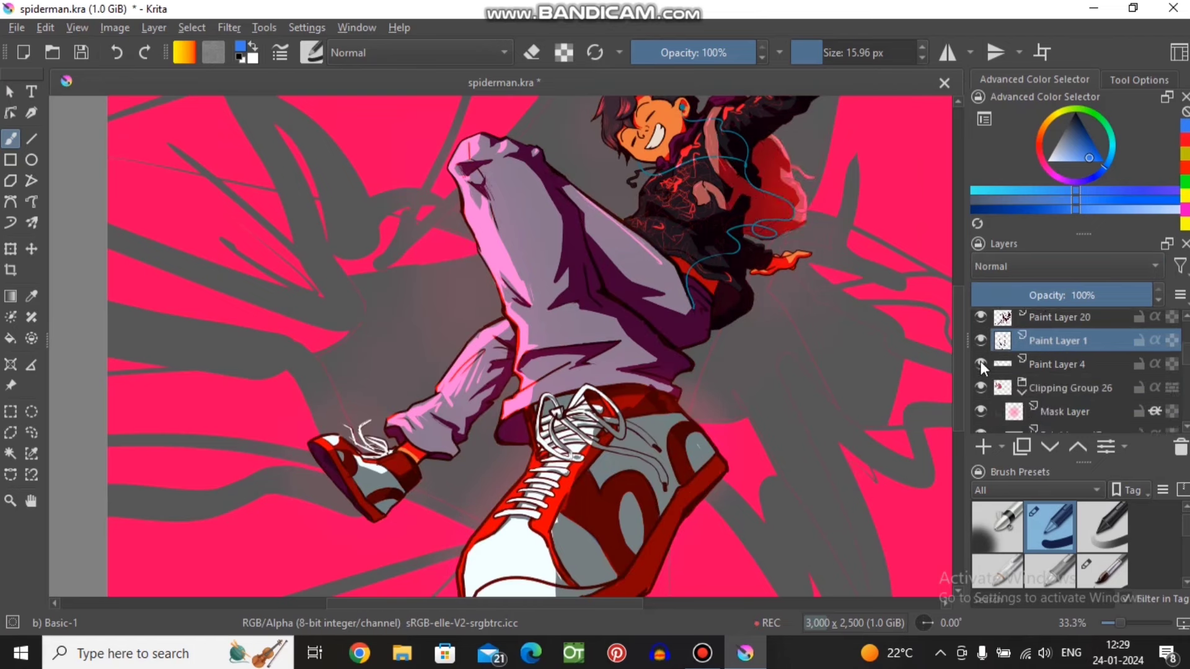
click(980, 359)
click(981, 364)
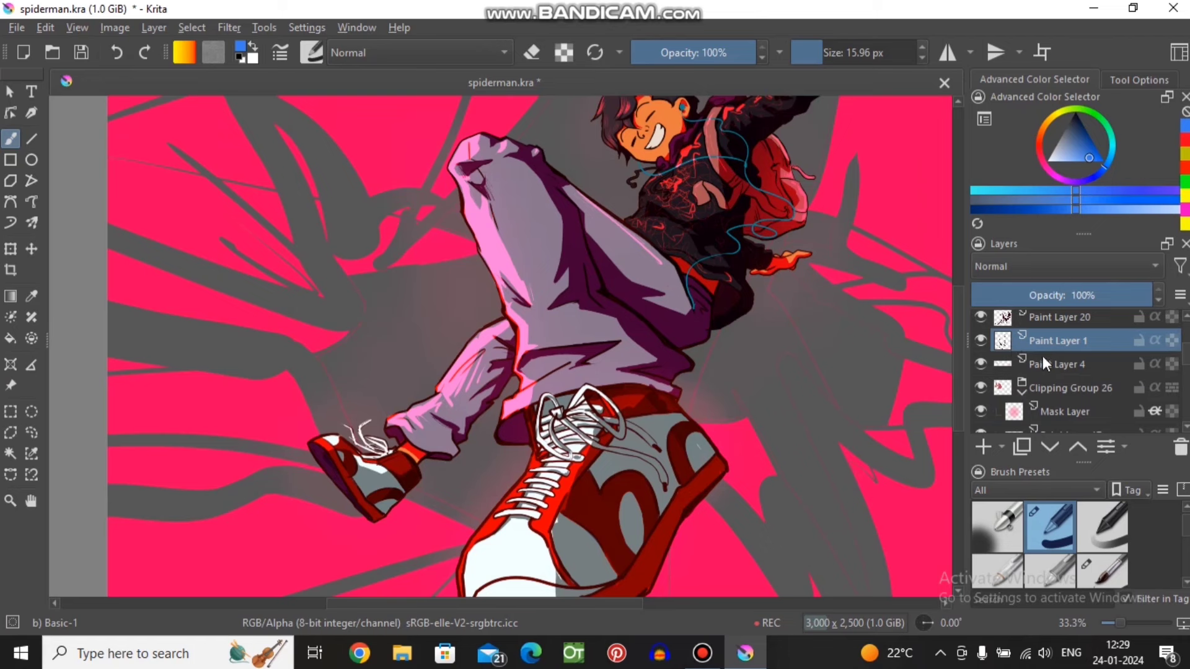
scroll(984, 393, down, 1)
click(980, 349)
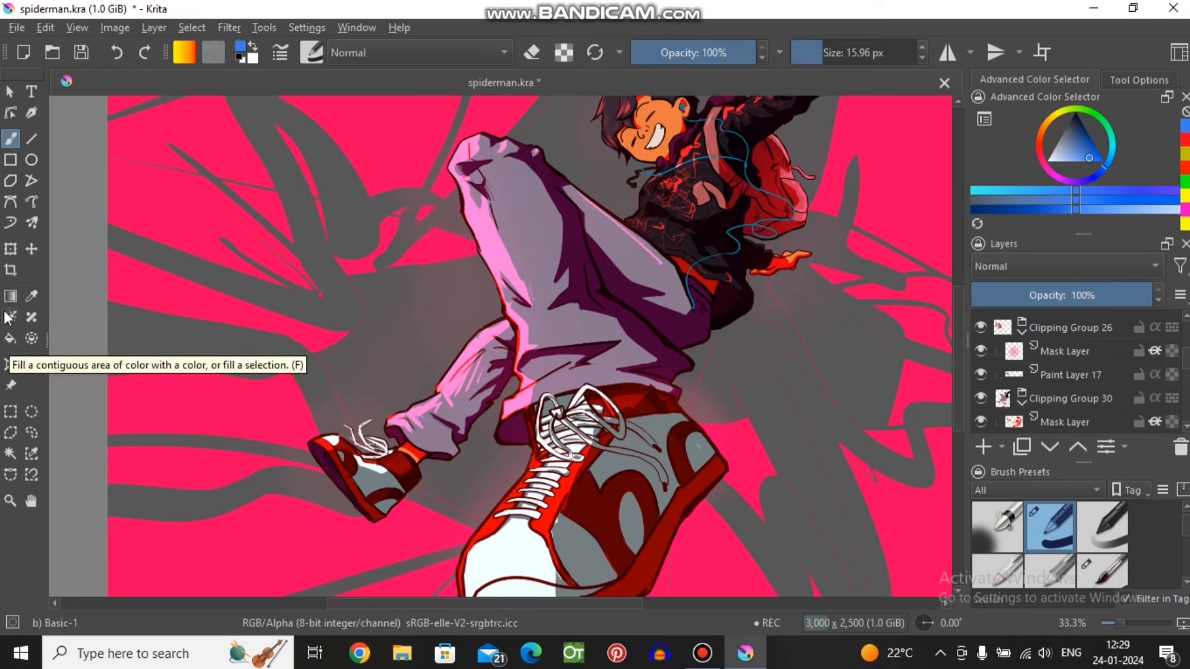
click(301, 62)
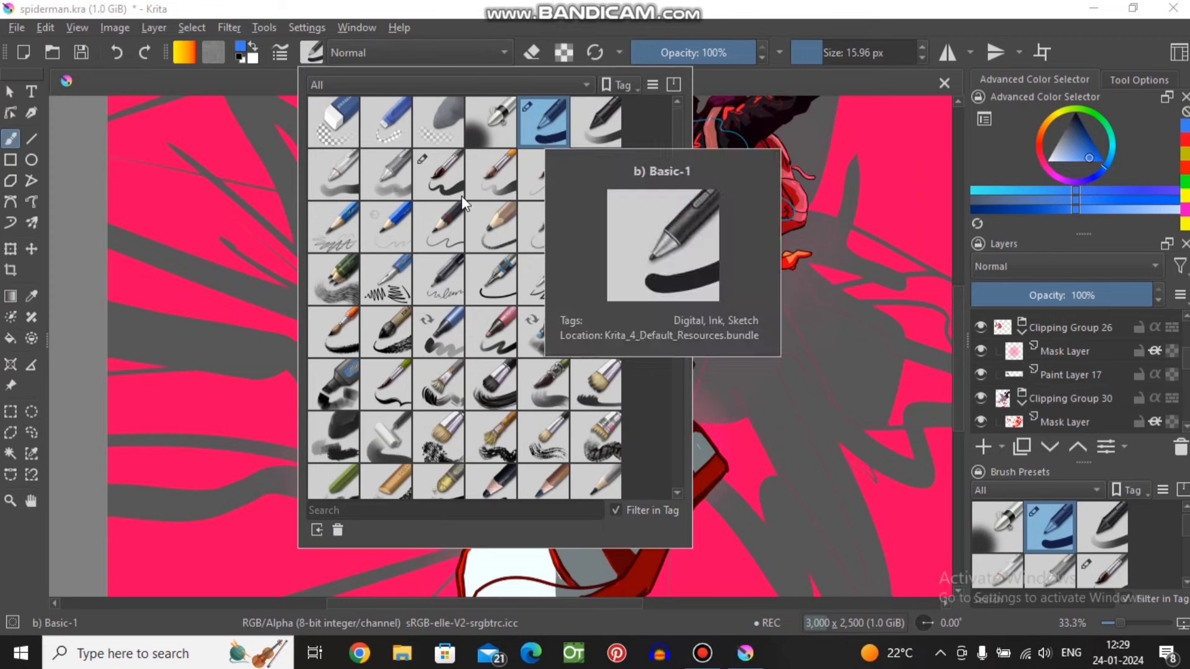
click(928, 149)
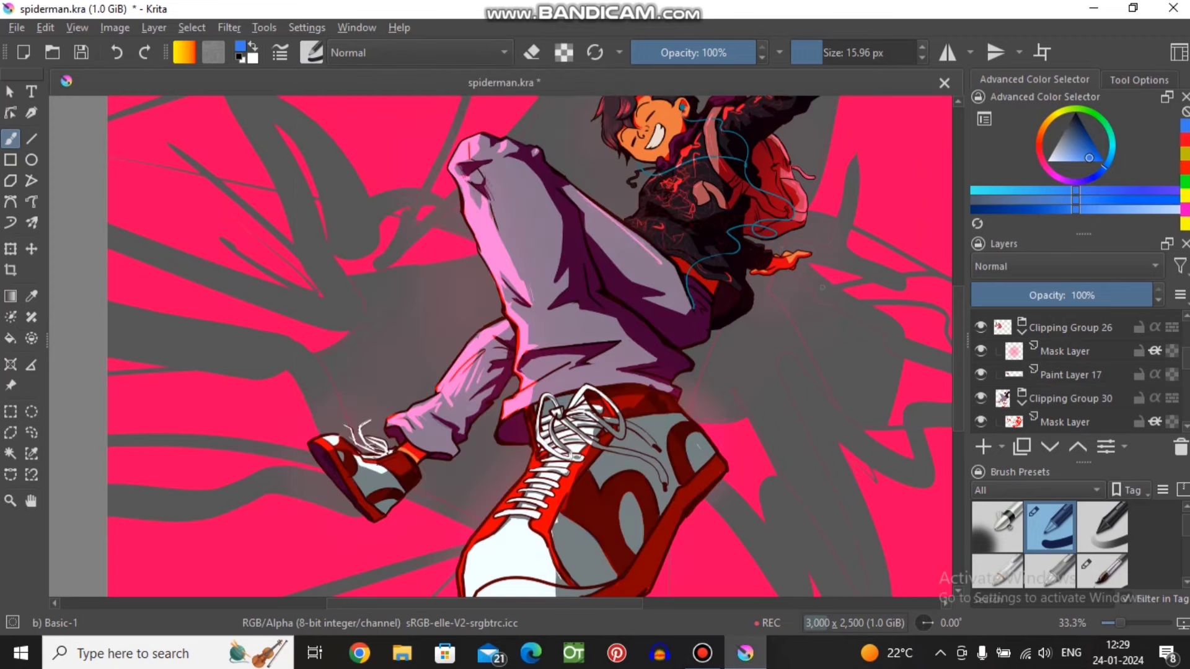
click(972, 390)
key(minus)
key(minus)
click(980, 398)
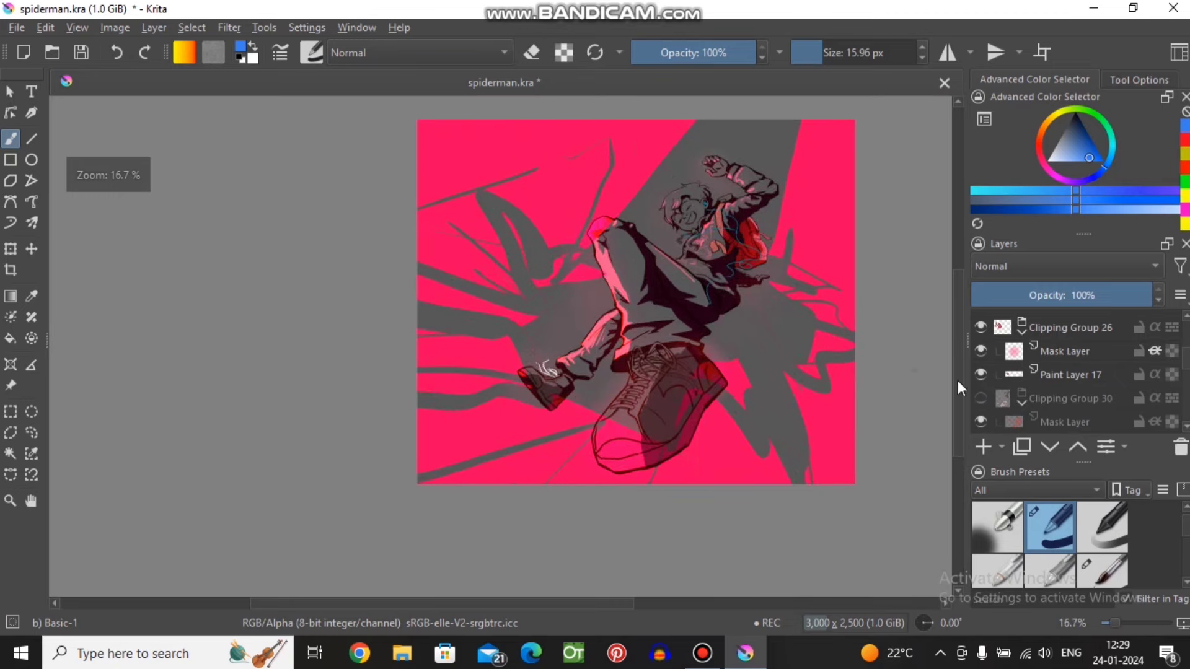
key(plus)
key(plus)
key(plus)
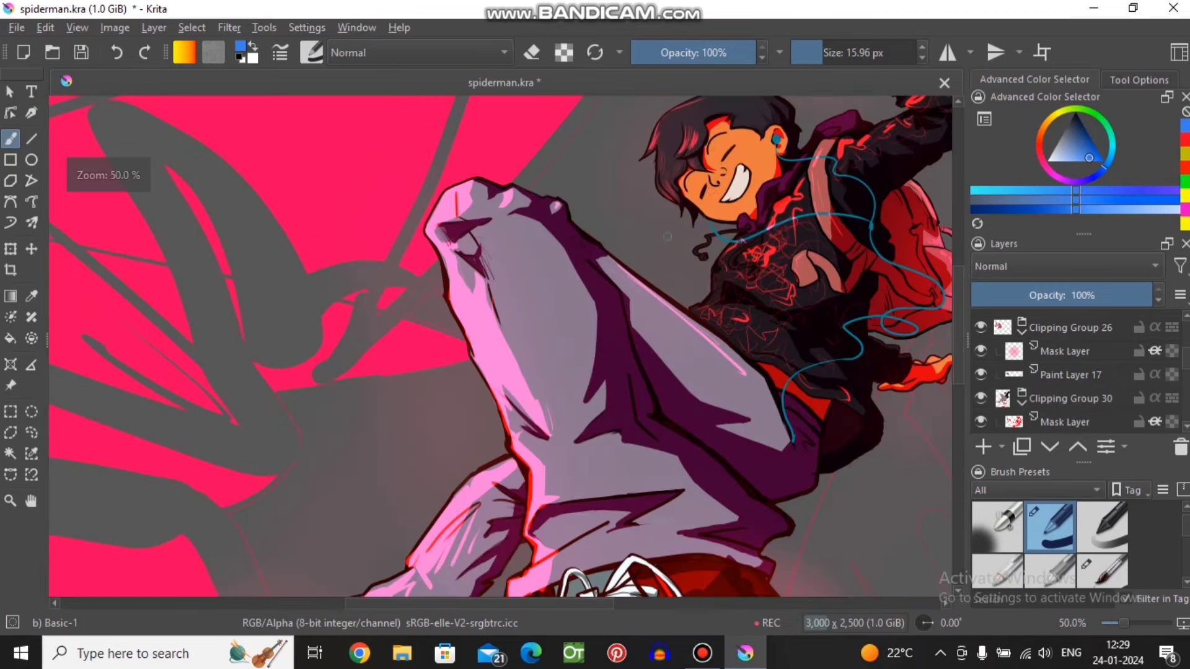
key(minus)
key(minus)
scroll(1053, 397, down, 1)
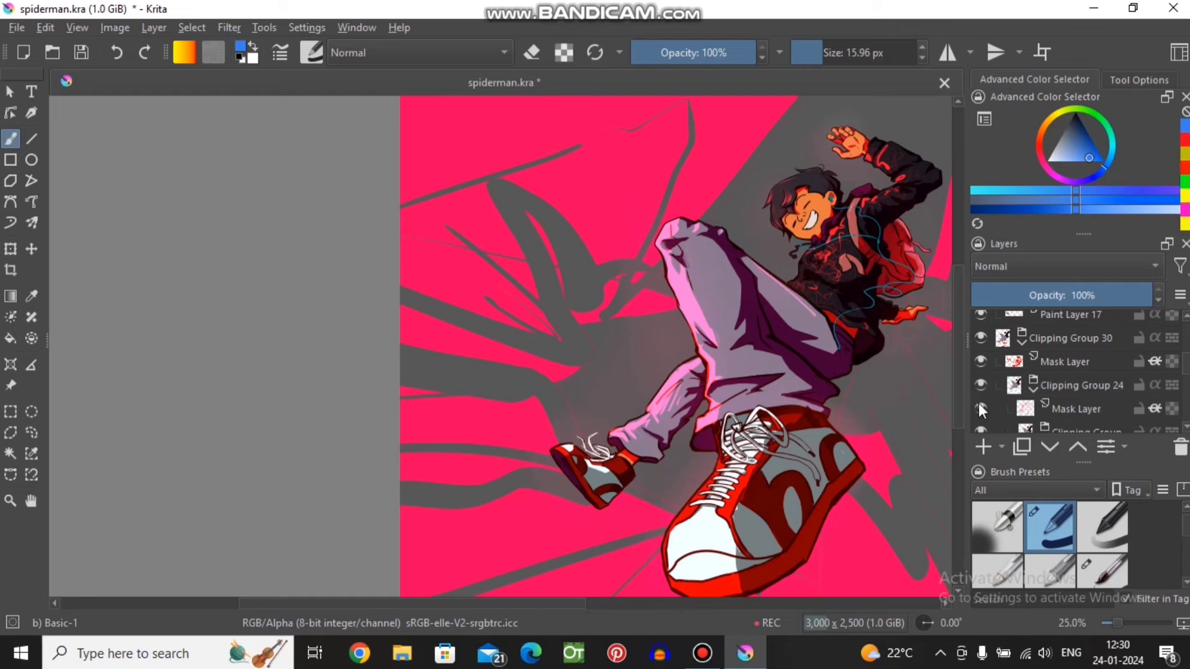
- Put Paint Layer 20 into its own Quick Group
scroll(980, 402, down, 2)
scroll(1029, 378, down, 2)
scroll(1076, 344, down, 2)
scroll(1060, 352, down, 1)
scroll(1037, 357, down, 1)
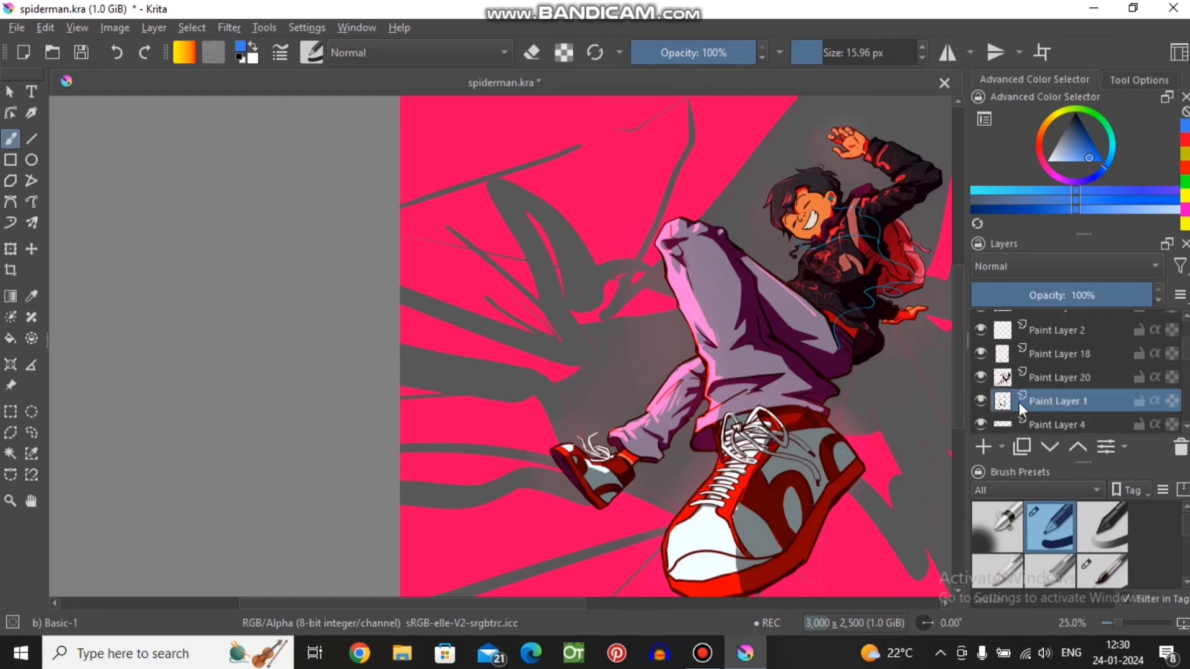
right_click(1045, 370)
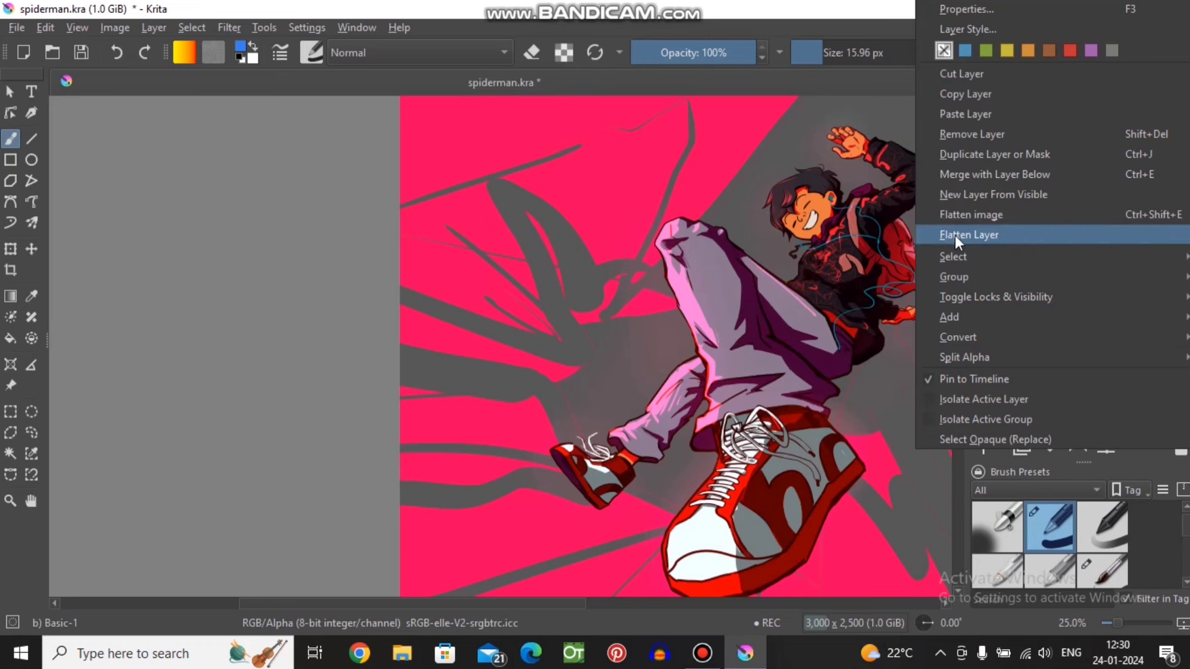
mouse_move(954, 277)
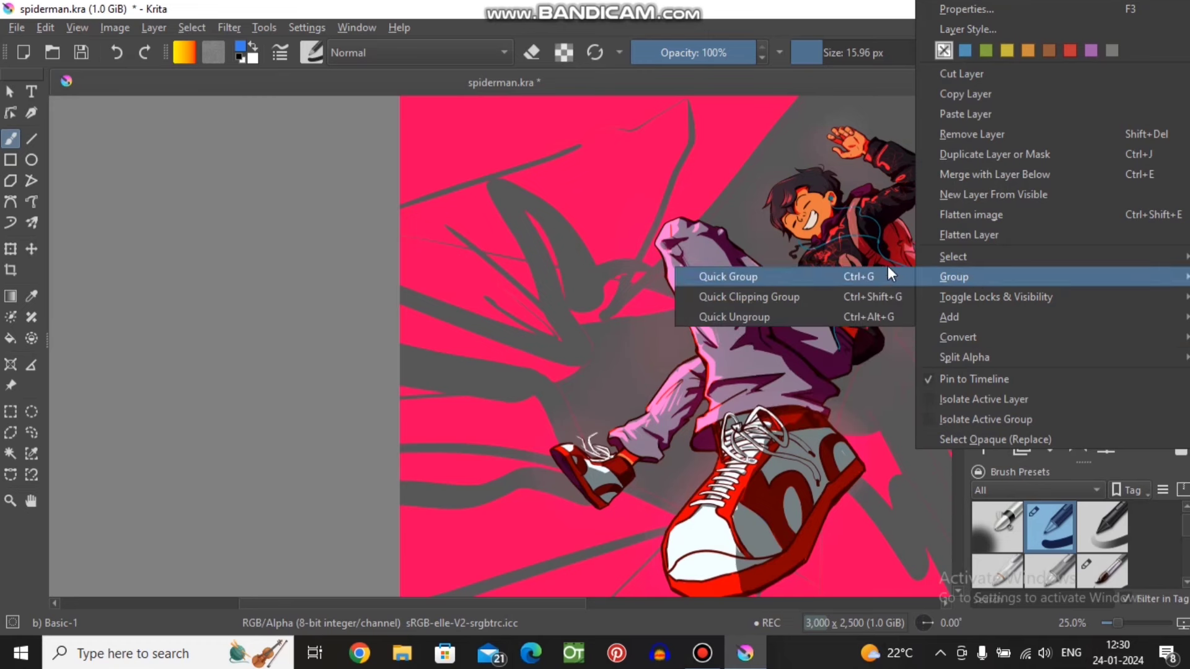
click(880, 278)
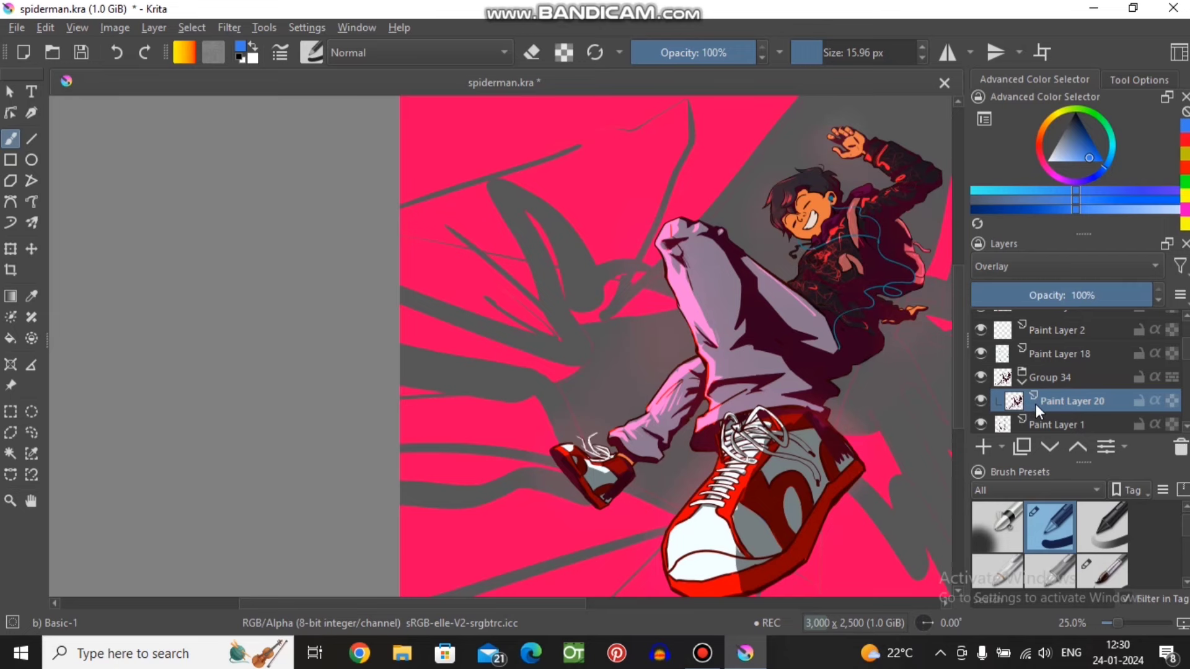
- Hide and then show the grey web shadows layer
scroll(1035, 404, down, 5)
click(985, 399)
click(982, 373)
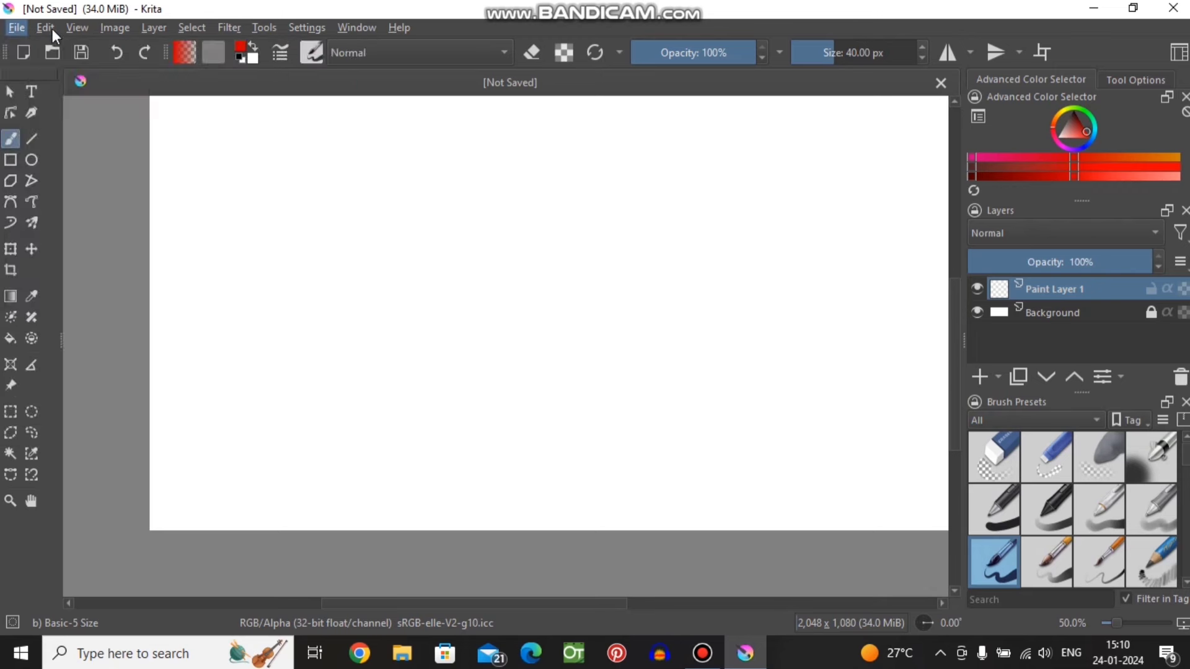
- Browse File > New's Animation Templates without creating, then switch to the Animation workspace
click(24, 26)
click(31, 47)
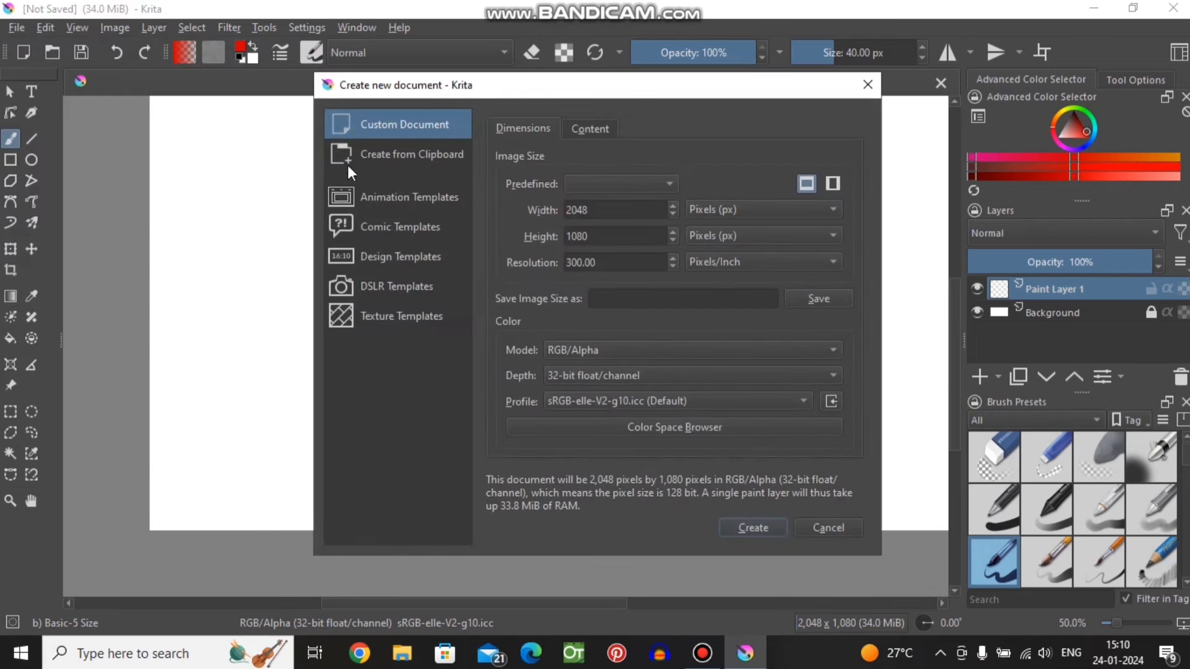
click(400, 204)
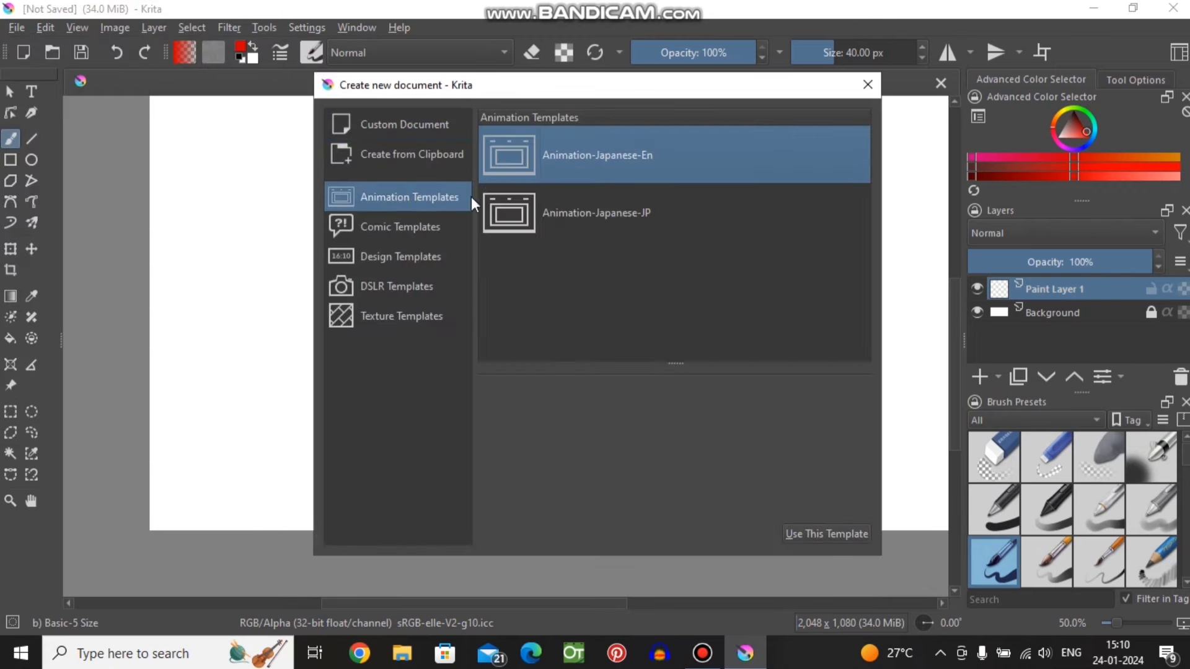
click(867, 99)
click(342, 28)
mouse_move(384, 87)
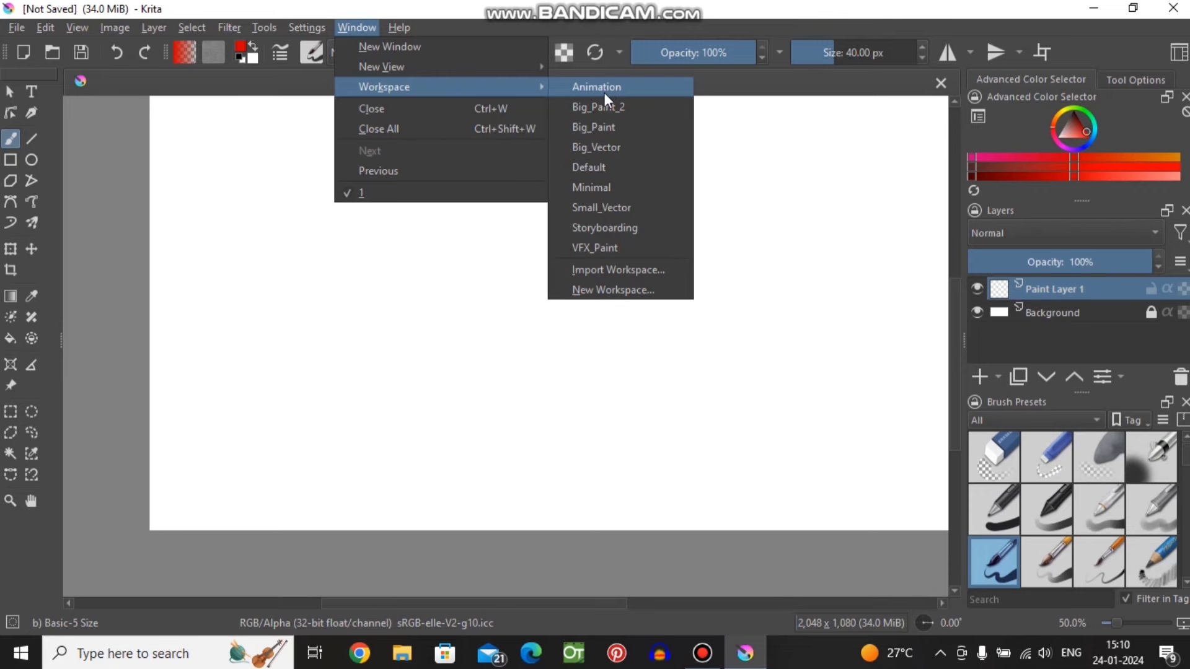
click(605, 94)
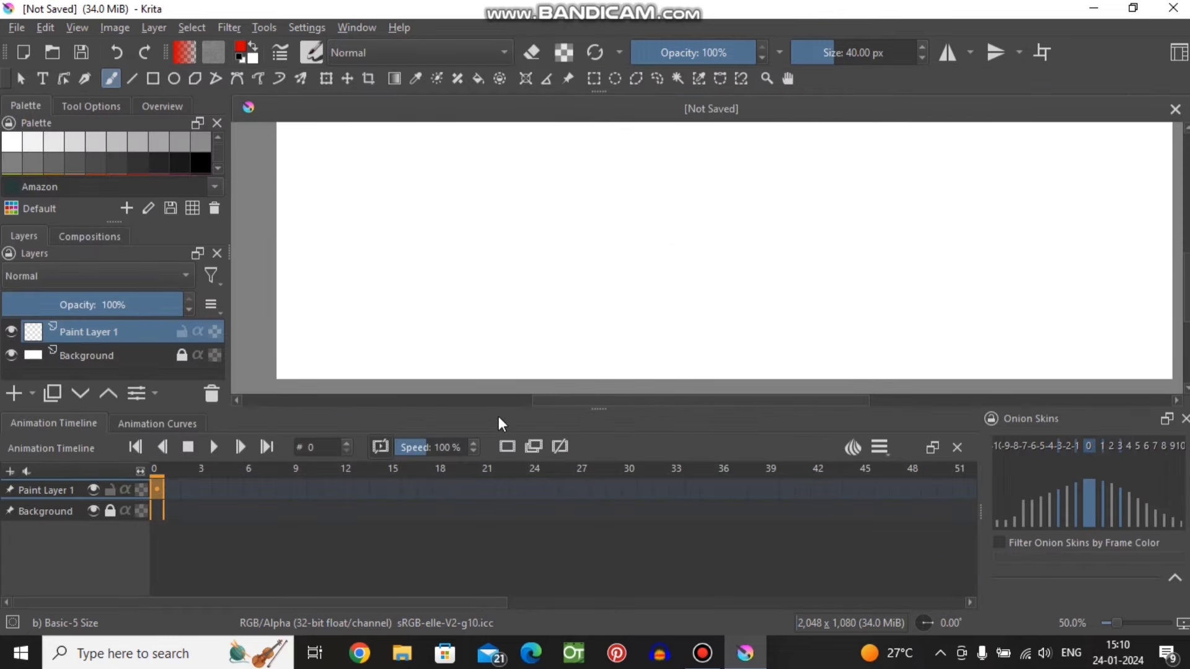
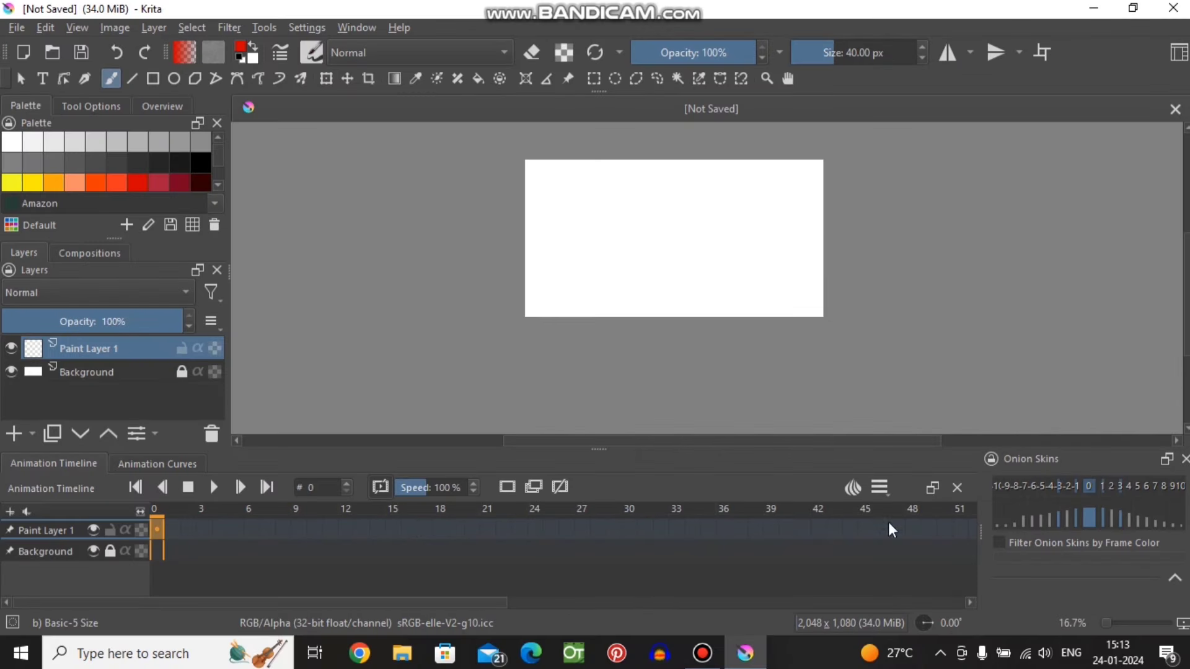
- Give Paint Layer 1 a blank keyframe at frame 0 after adding and deleting a temporary Paint Layer 2
key(ctrl+plus)
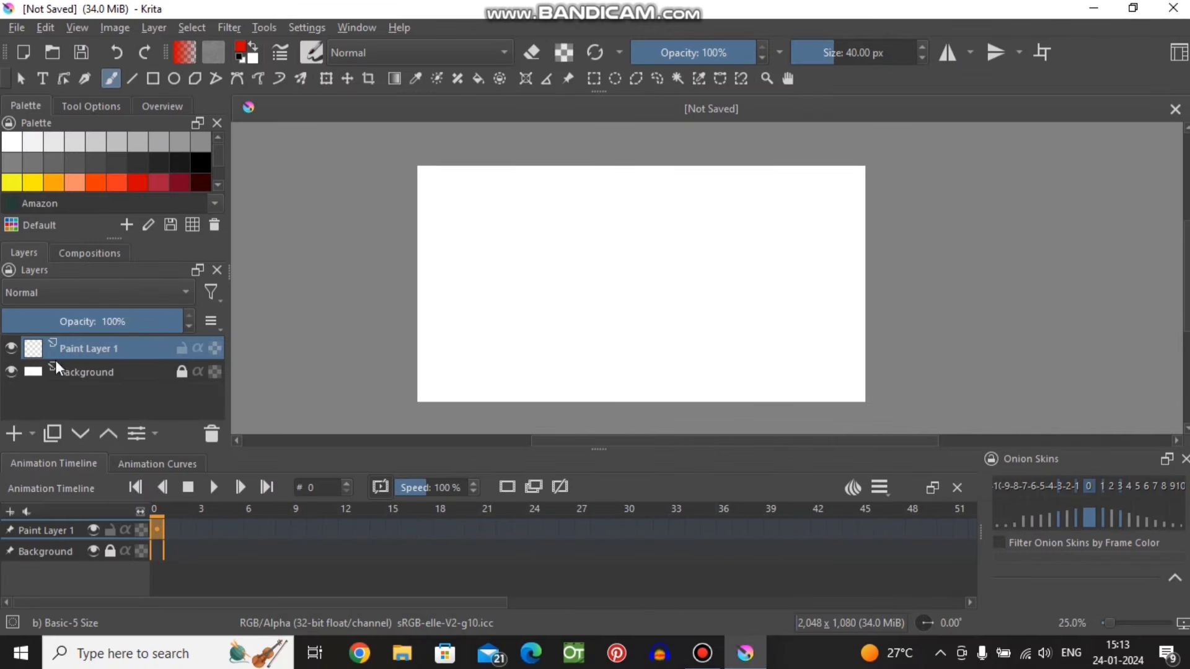
click(14, 433)
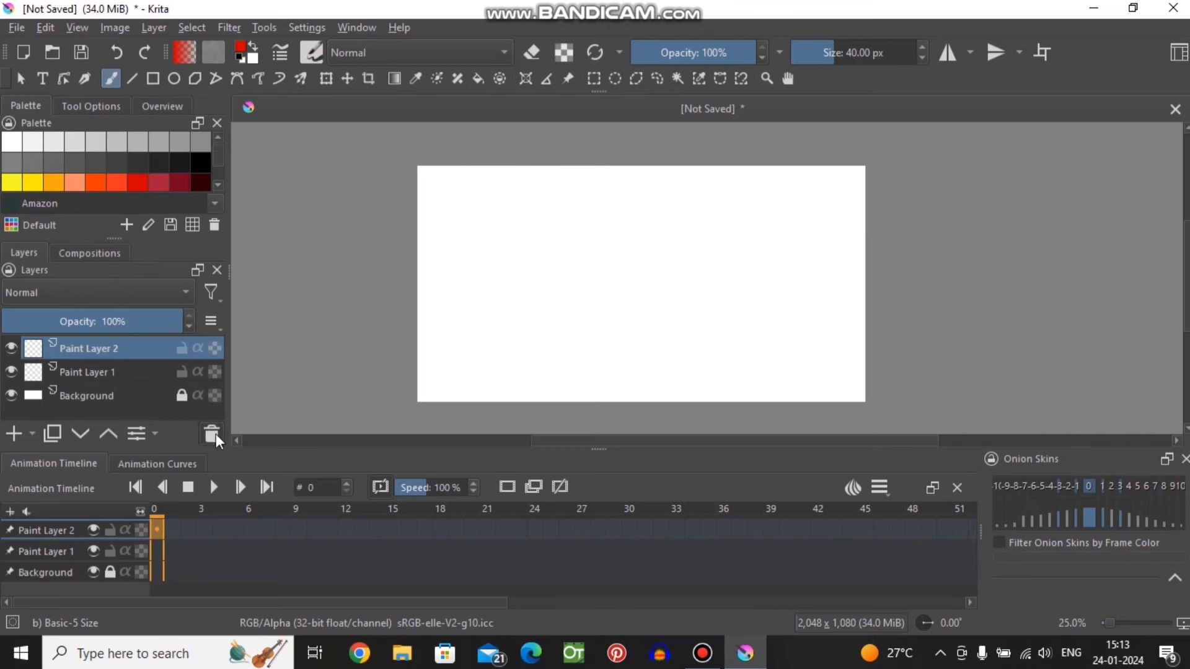
click(211, 433)
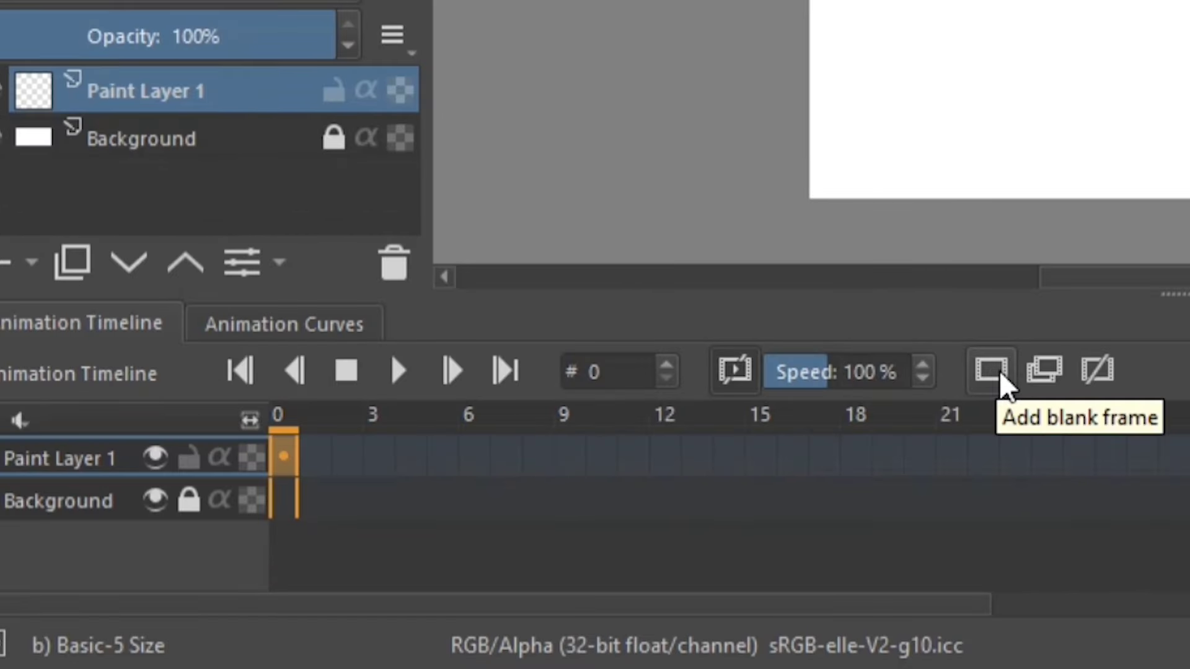
click(998, 370)
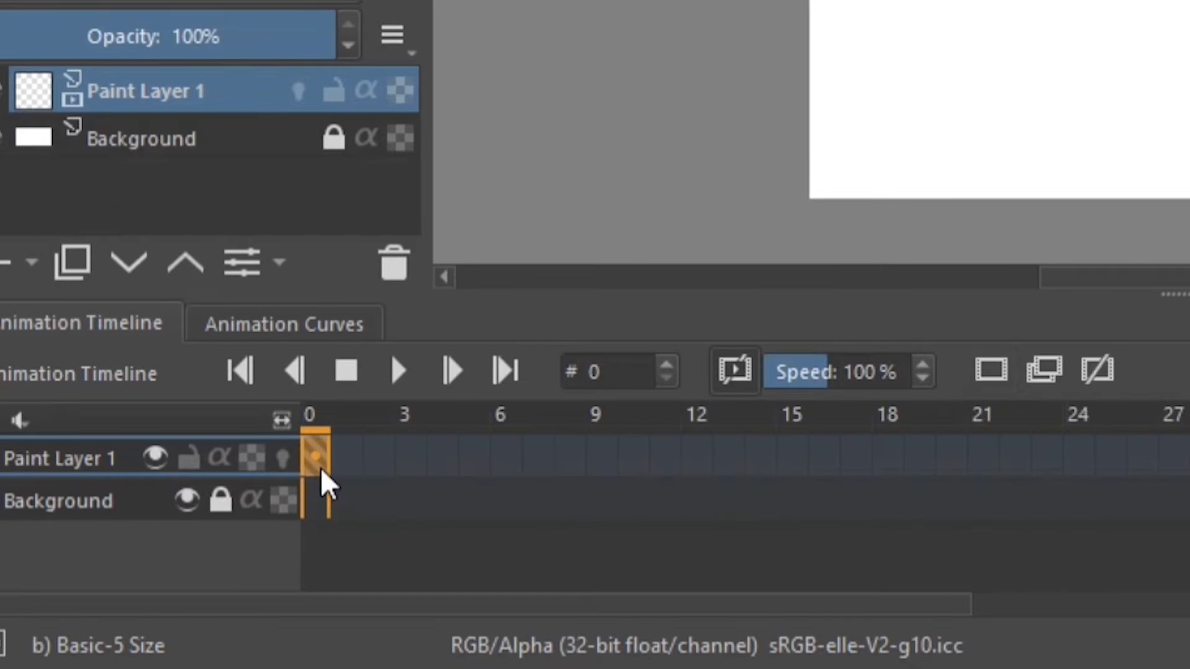
mouse_move(311, 429)
mouse_down()
mouse_move(579, 425)
mouse_move(231, 425)
mouse_up()
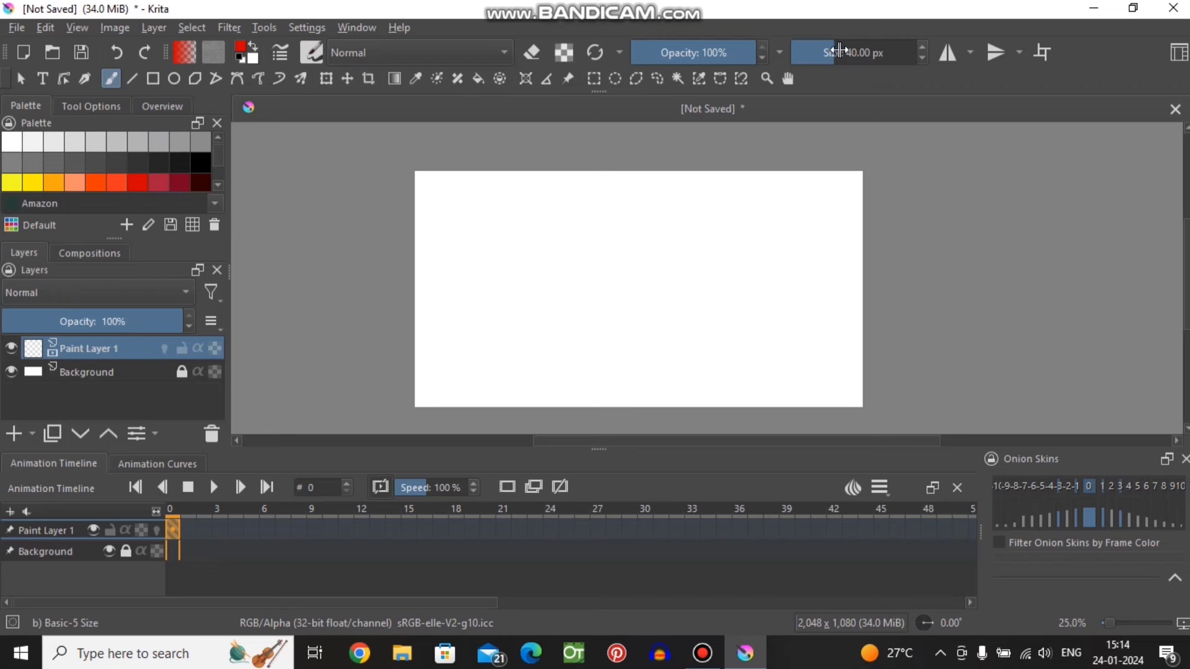
- With a thin black brush, draw the ball circle near the top of frame 0, then move to frame 15
drag(833, 53, 816, 57)
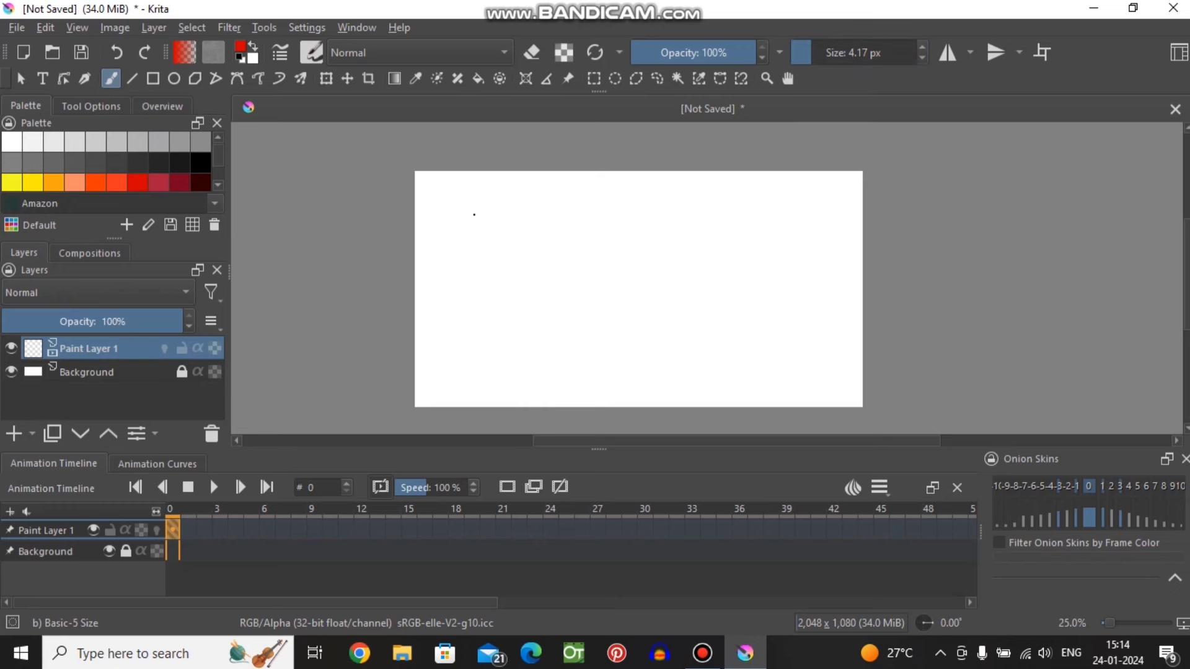
click(239, 59)
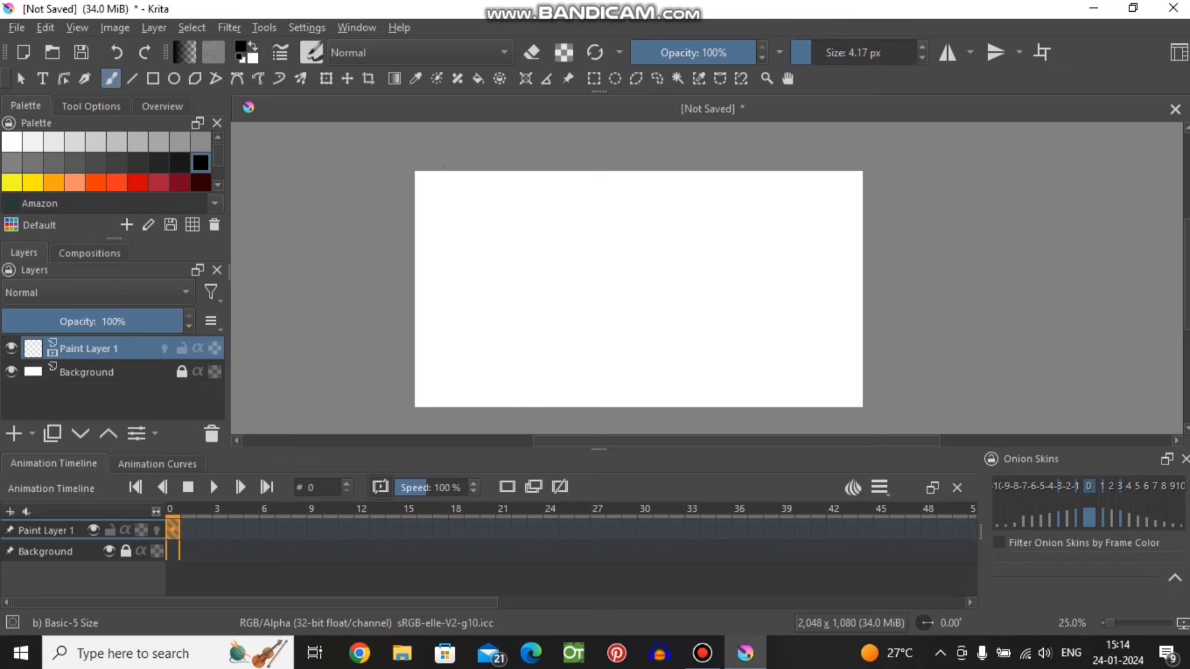
scroll(563, 213, up, 1)
scroll(567, 211, down, 3)
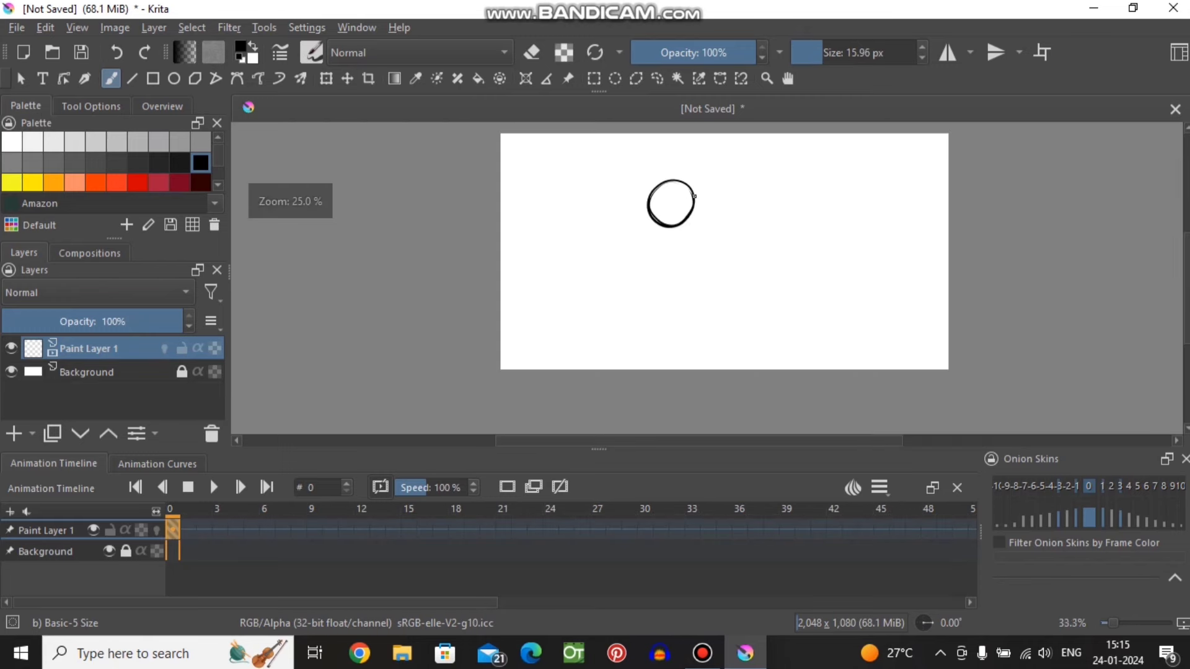
scroll(675, 279, down, 1)
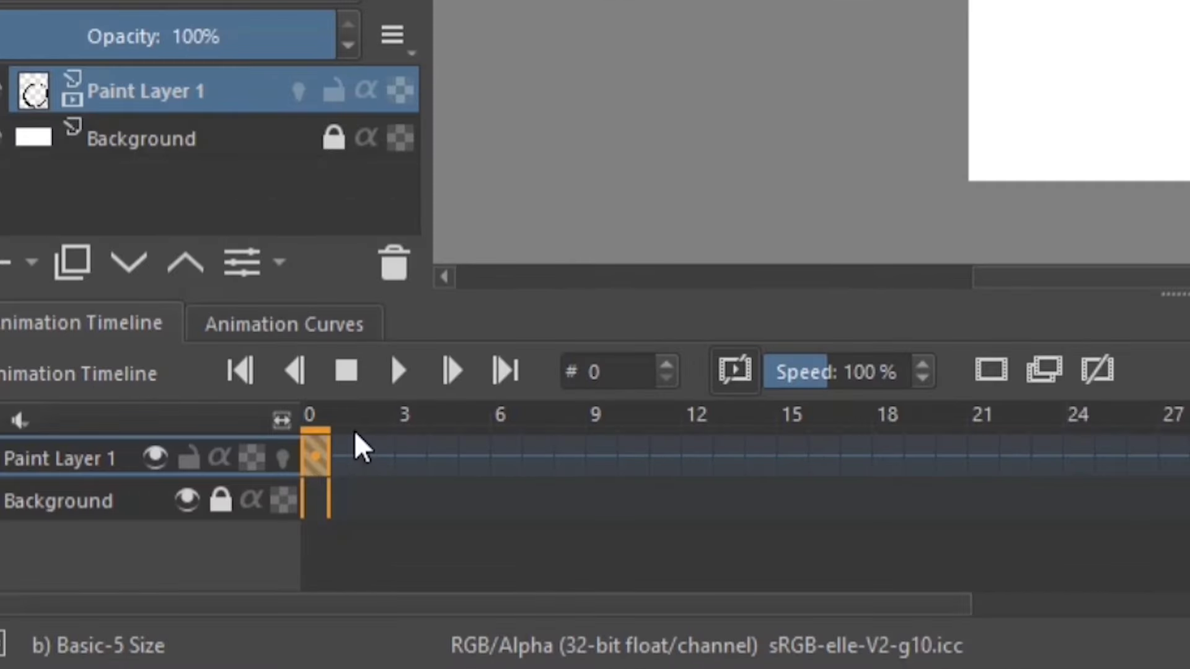
drag(310, 458, 788, 439)
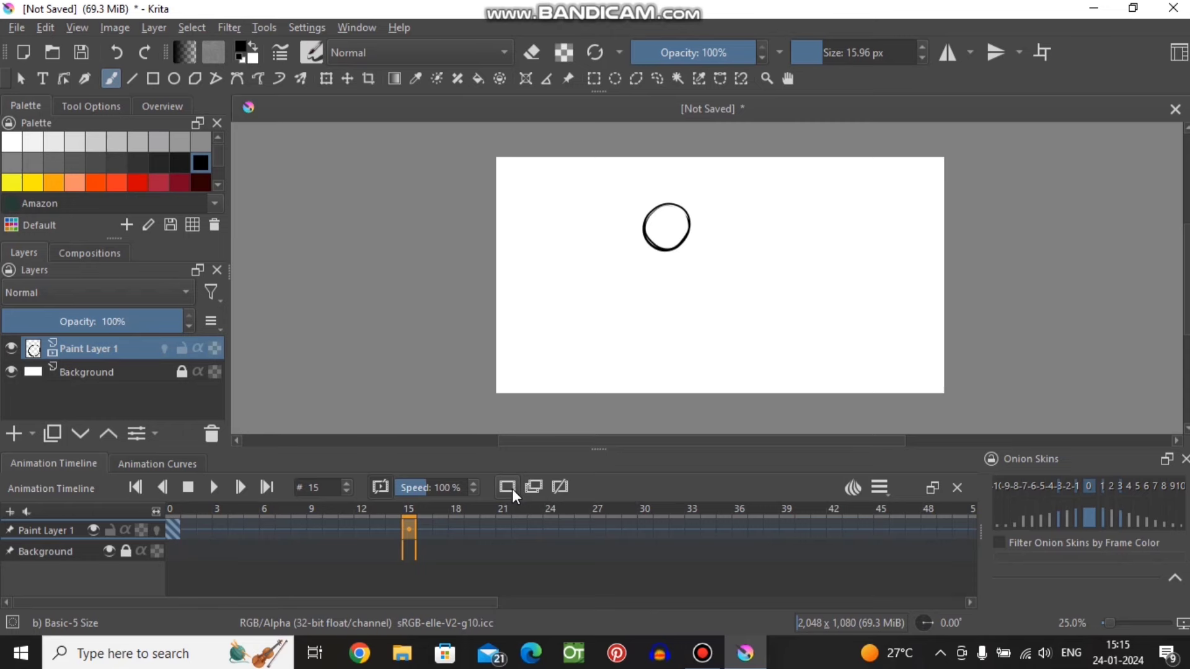
- Add a blank keyframe at frame 15, turn on onion skins, and draw a squashed ellipse at the bottom
click(514, 491)
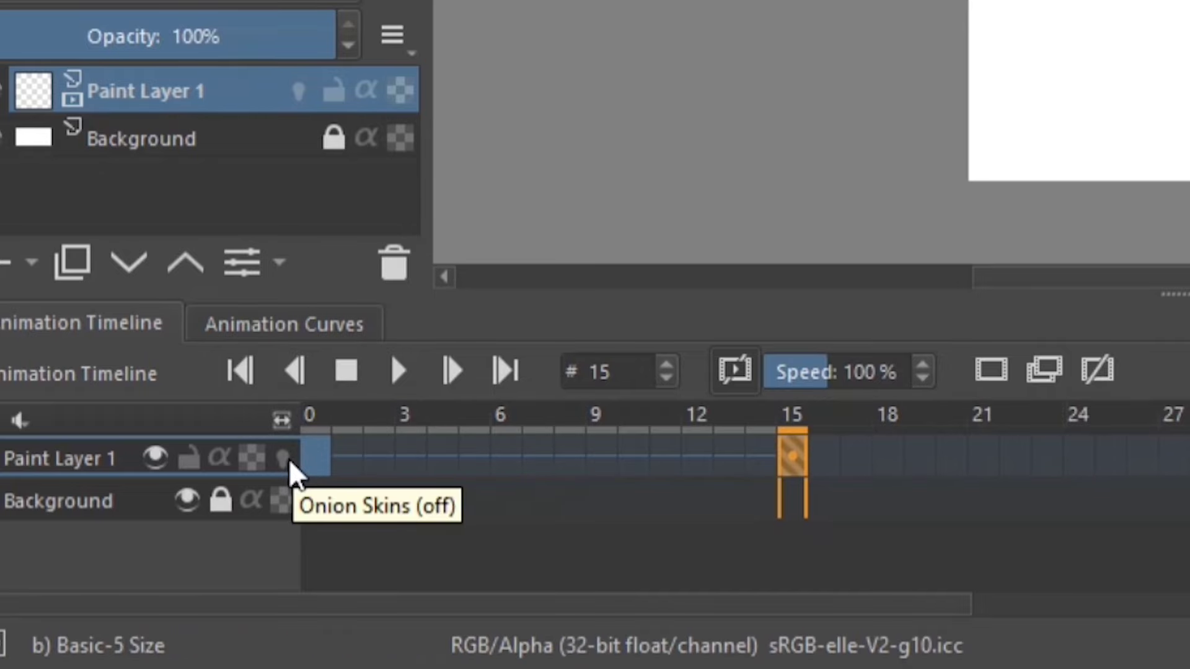
click(283, 459)
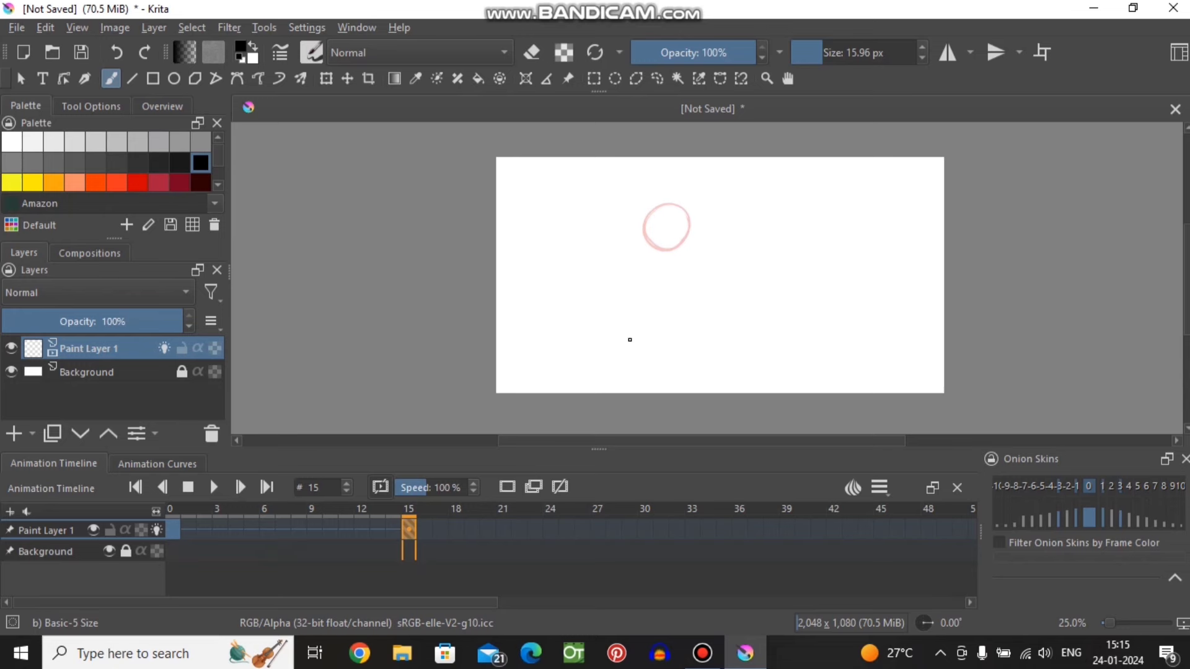
scroll(676, 356, up, 1)
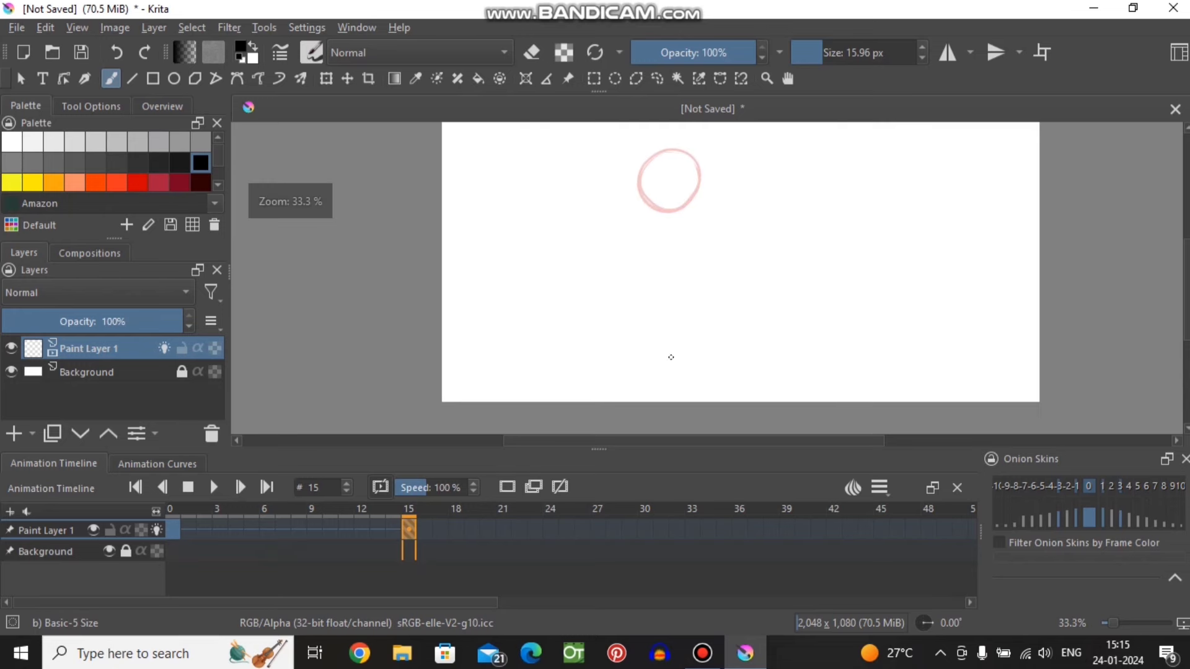
scroll(671, 357, up, 1)
scroll(672, 357, down, 1)
scroll(675, 356, up, 1)
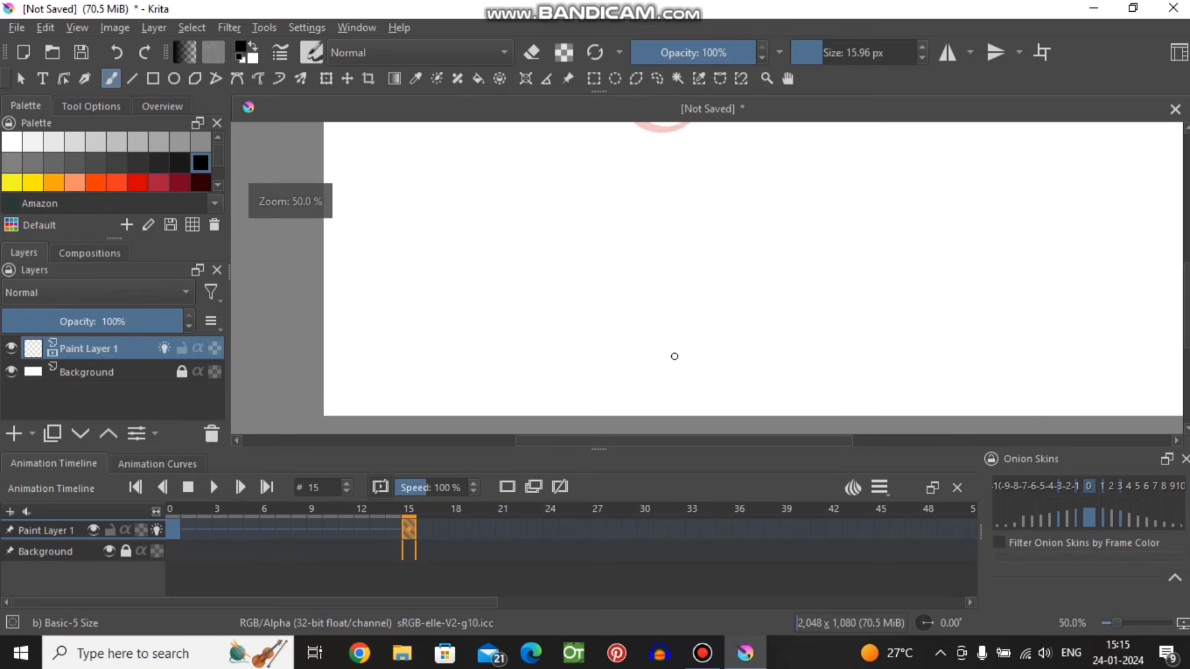
scroll(674, 356, down, 1)
drag(681, 364, 706, 369)
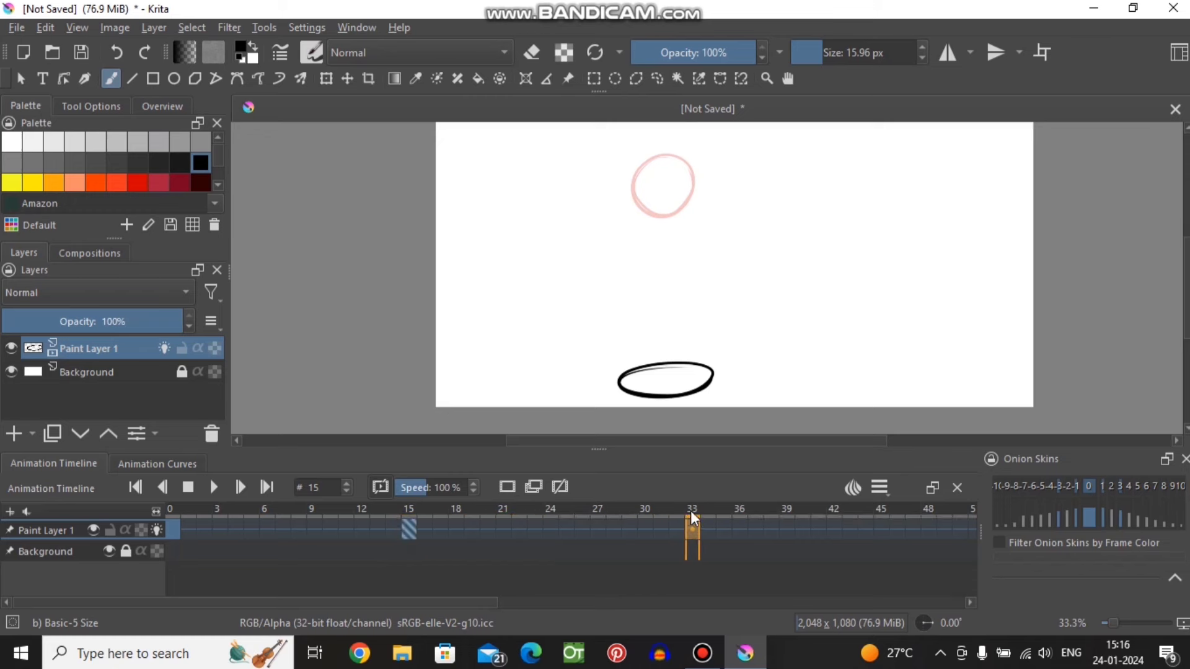
- Add a keyframe at frame 33 with the ball circle back at the top, then review frames 15 and 12
click(692, 518)
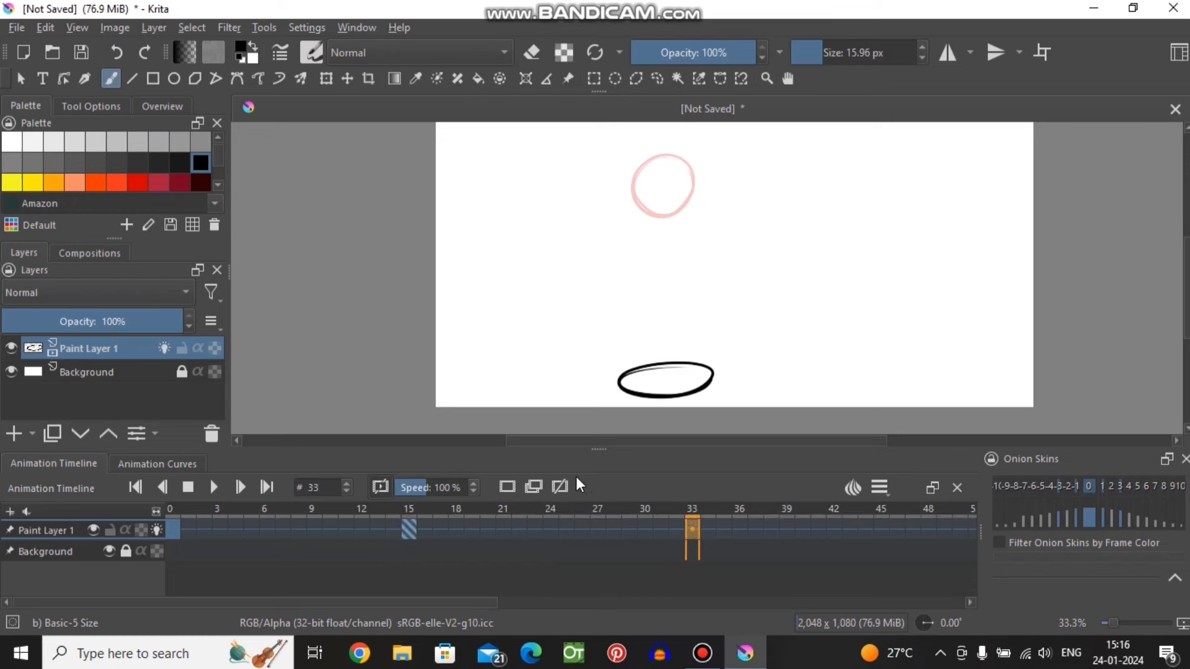
click(507, 486)
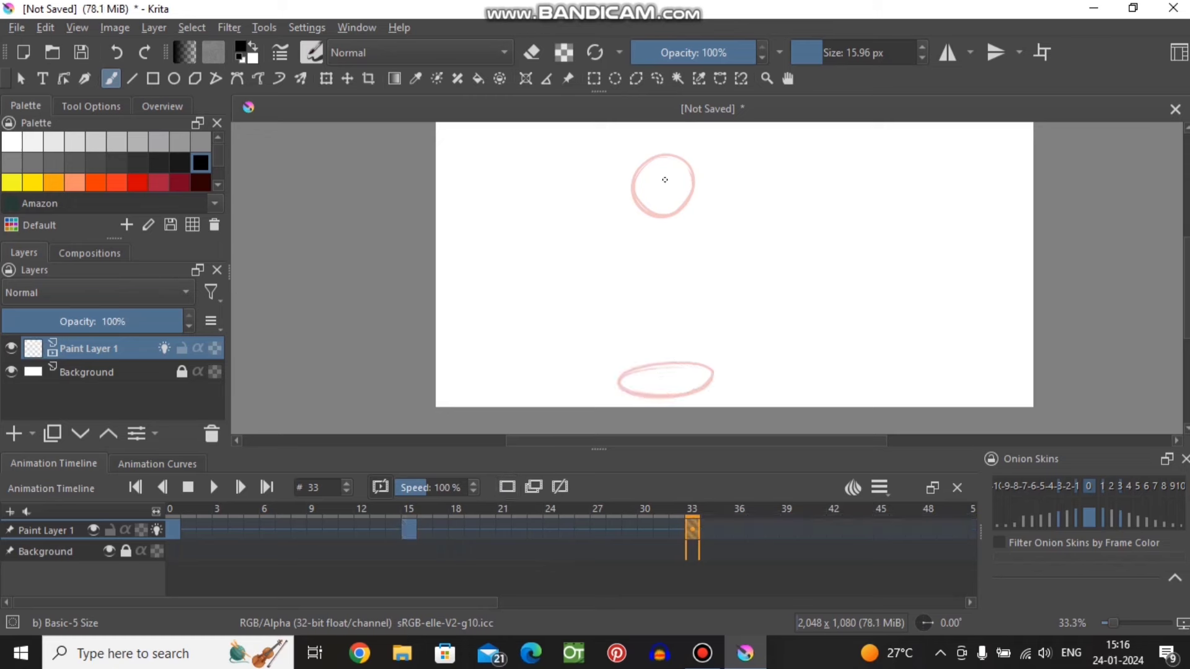
mouse_move(682, 163)
mouse_down()
mouse_move(689, 153)
mouse_move(690, 202)
mouse_up()
key(ctrl+z)
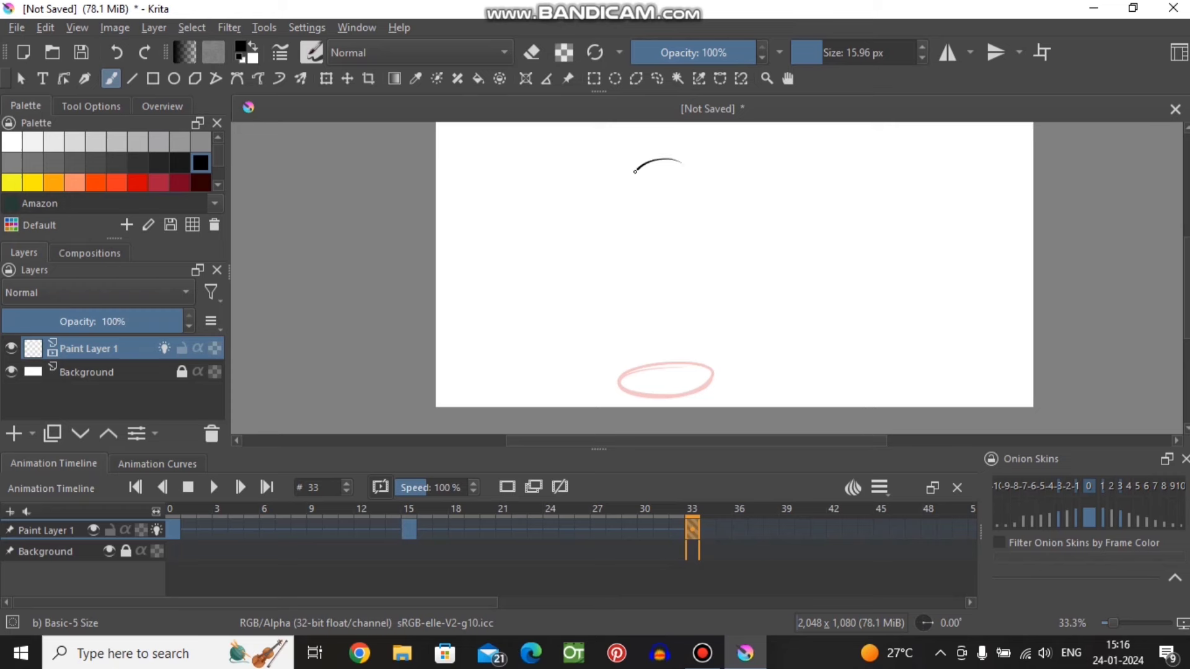
click(409, 529)
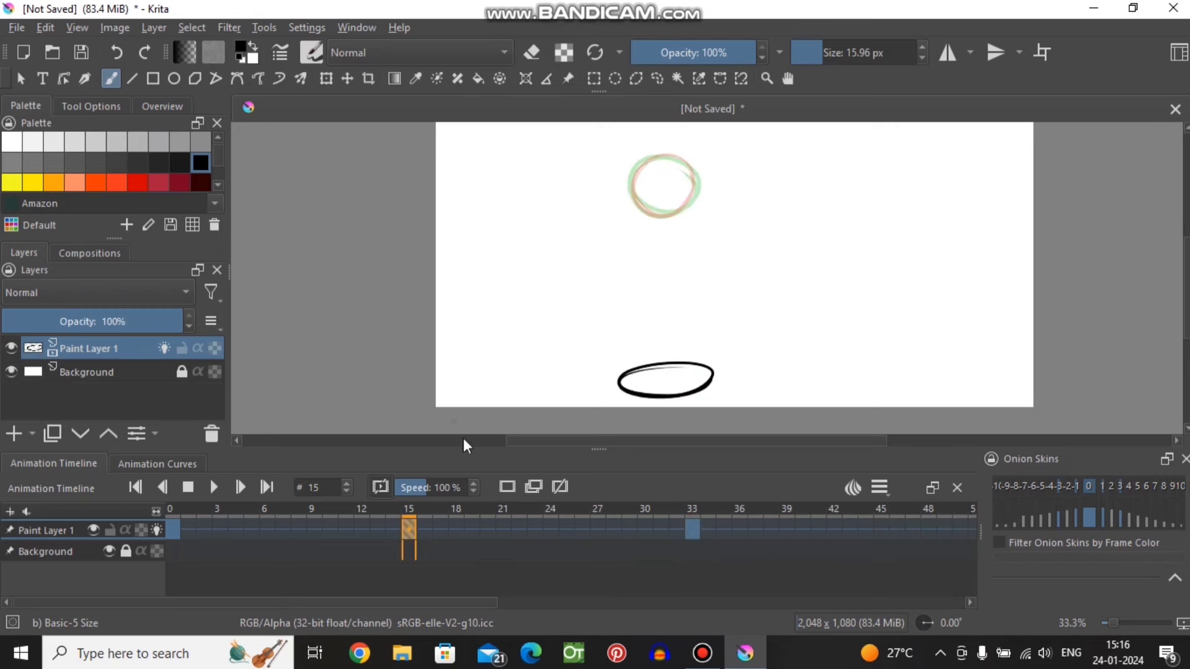
click(361, 529)
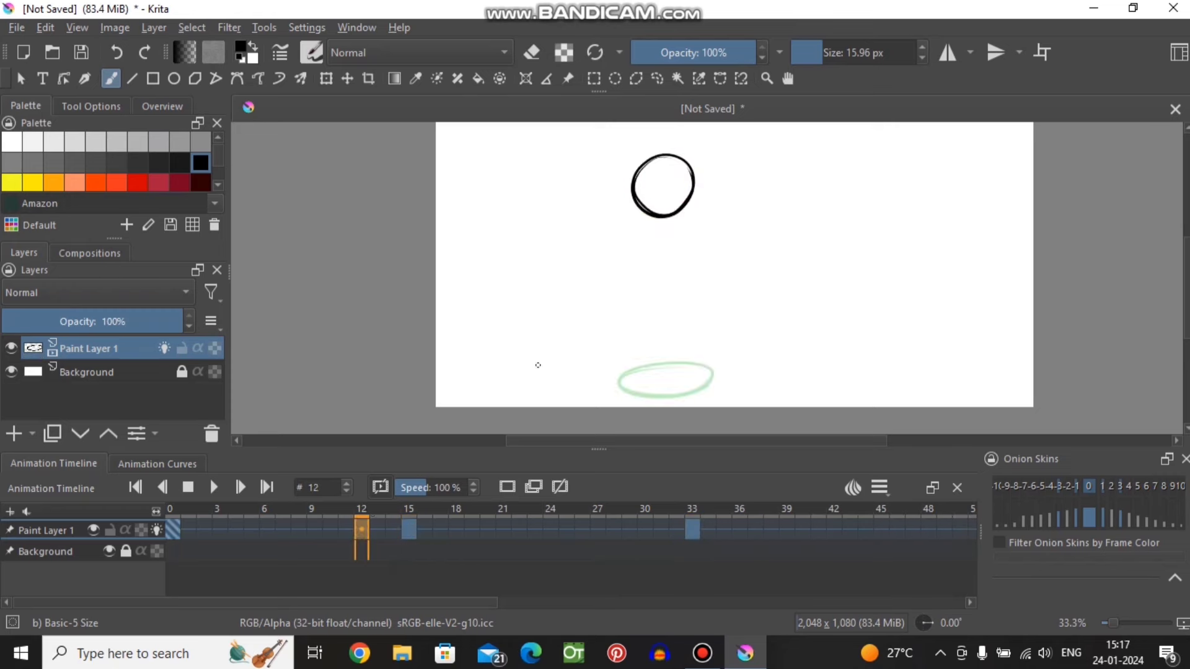
- Add a keyframe at frame 8 holding a vertically stretched ball midway down the canvas
click(440, 529)
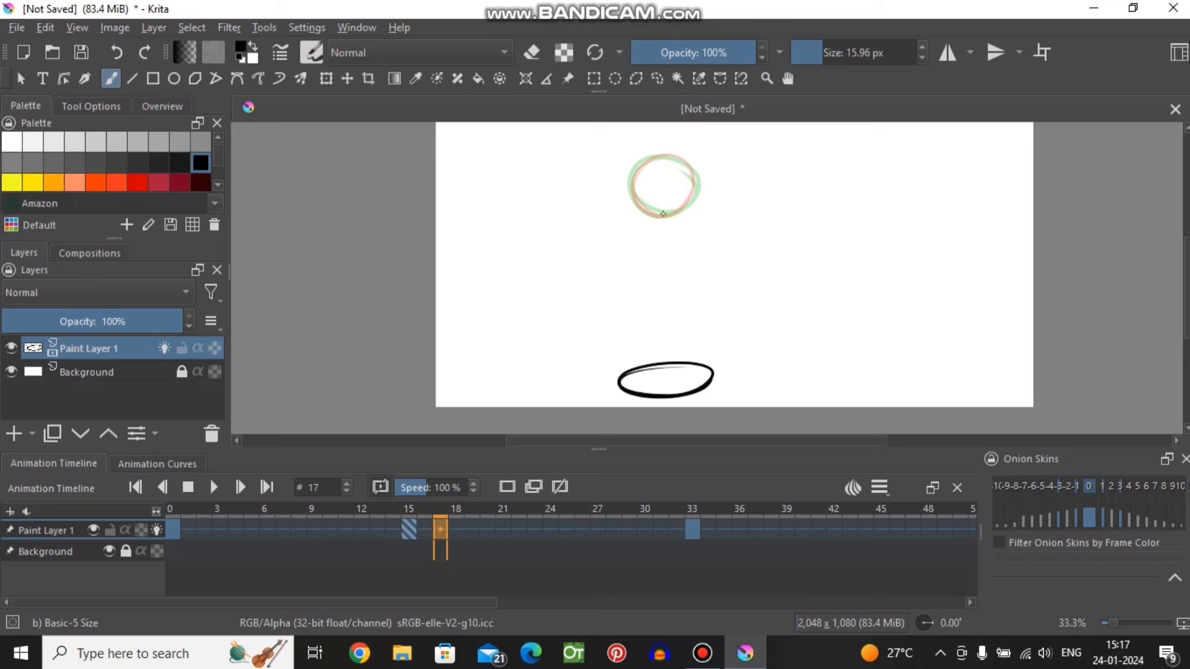
drag(444, 511, 379, 504)
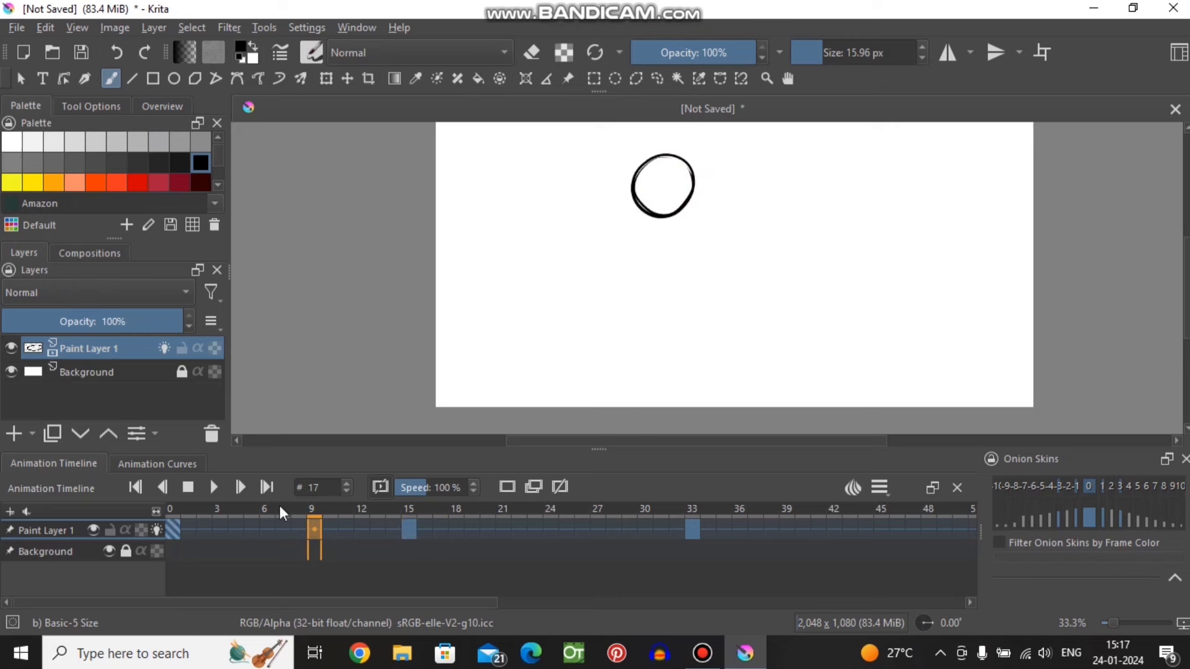
click(188, 521)
drag(205, 518, 294, 513)
click(295, 515)
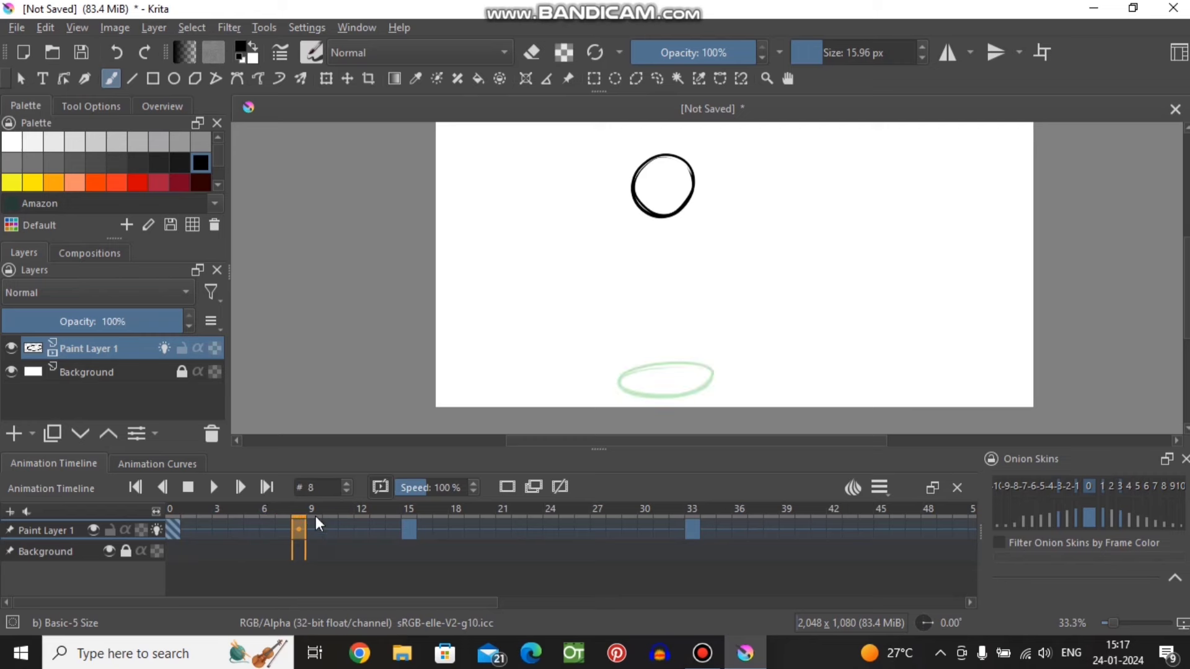
click(508, 488)
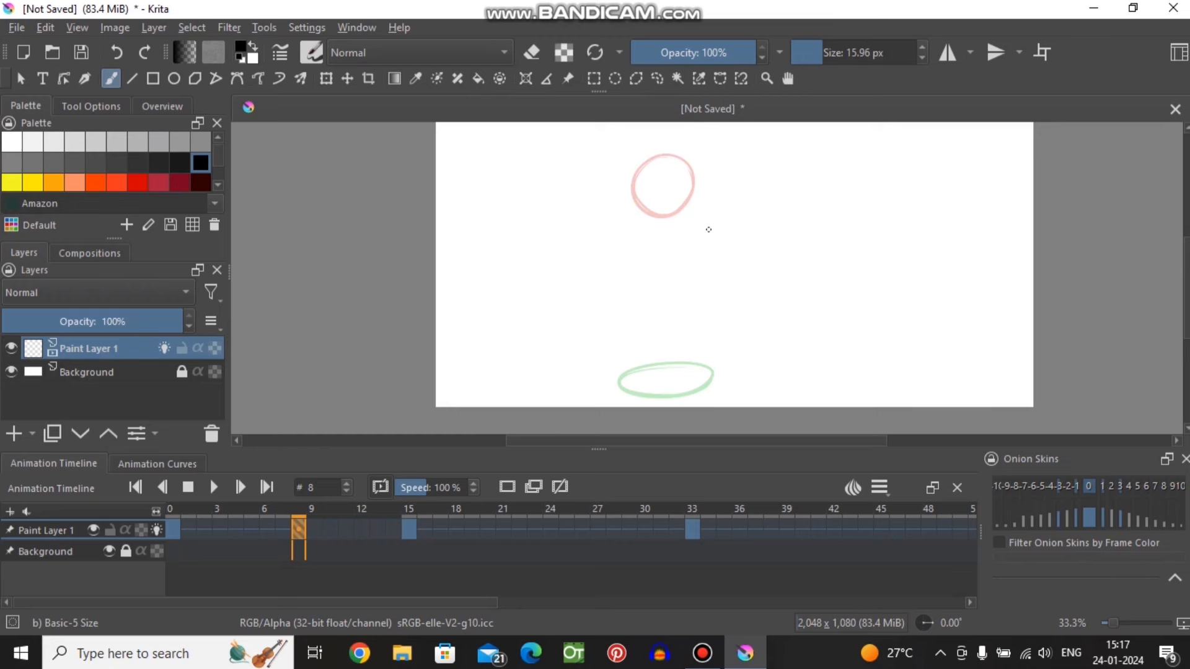
scroll(693, 283, up, 1)
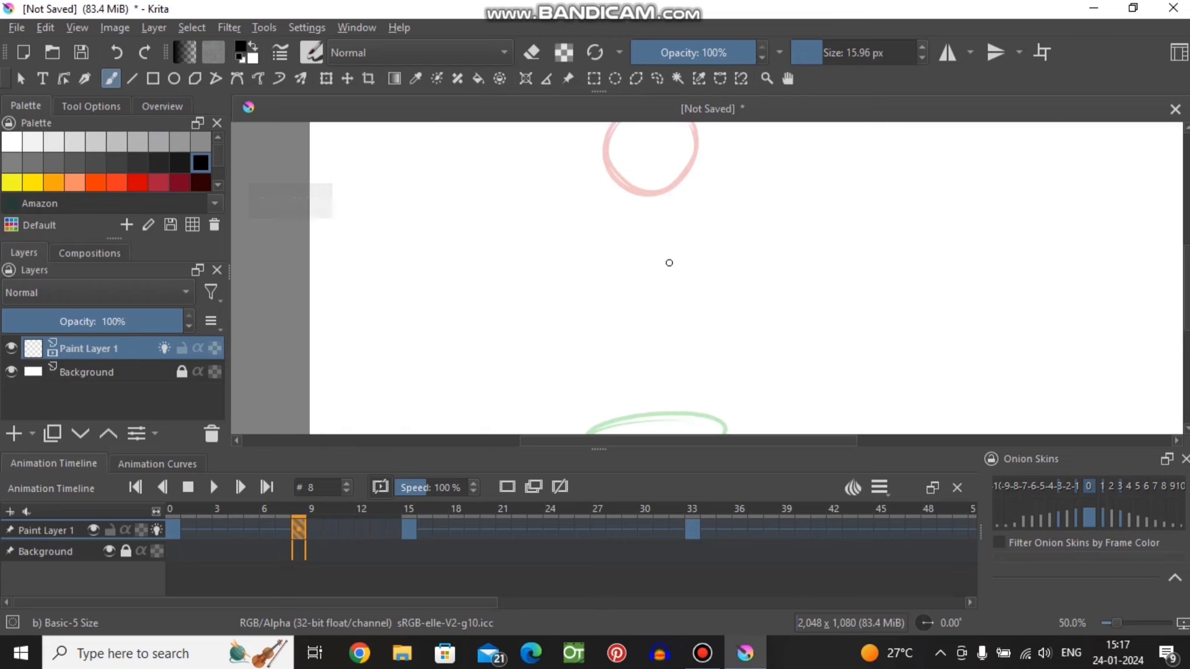
drag(667, 274, 667, 254)
scroll(668, 254, down, 3)
drag(299, 512, 381, 513)
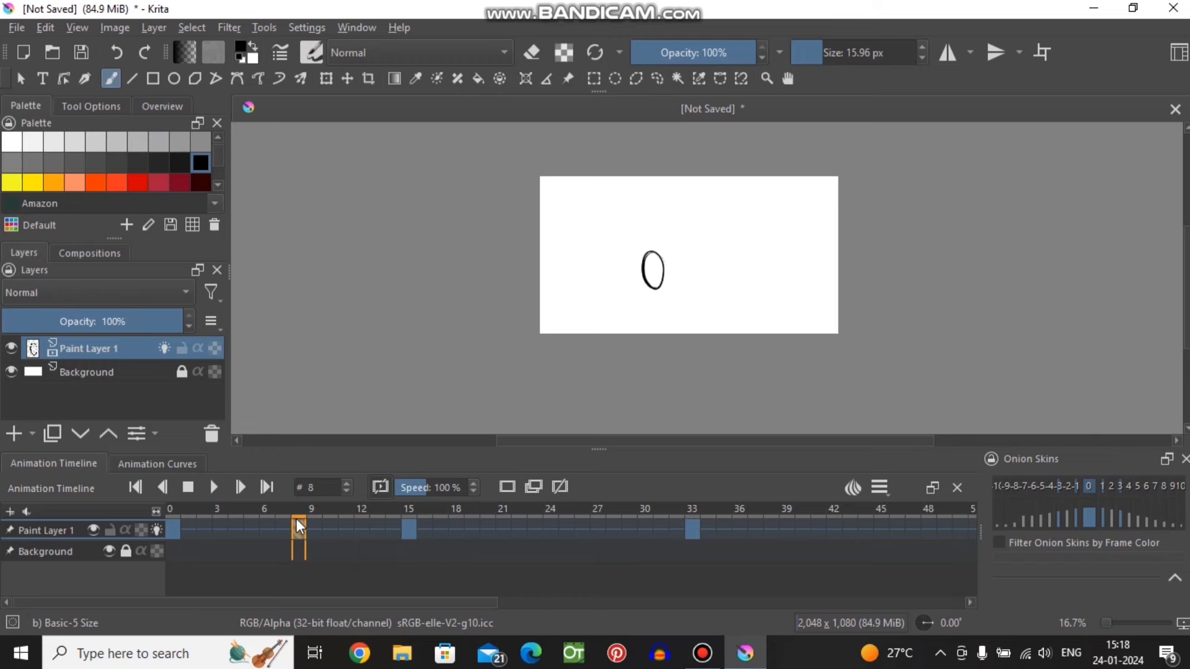
- Clear frame 4 and redraw it as a stretched falling ball
click(246, 521)
click(240, 522)
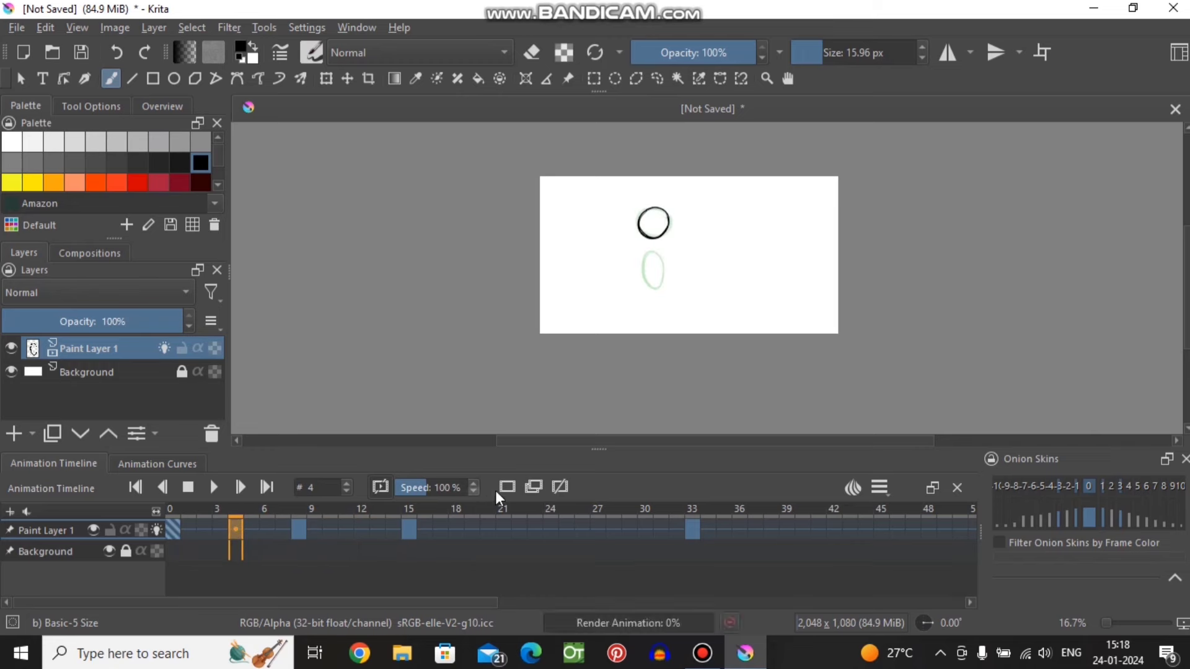
key(Delete)
scroll(616, 212, up, 2)
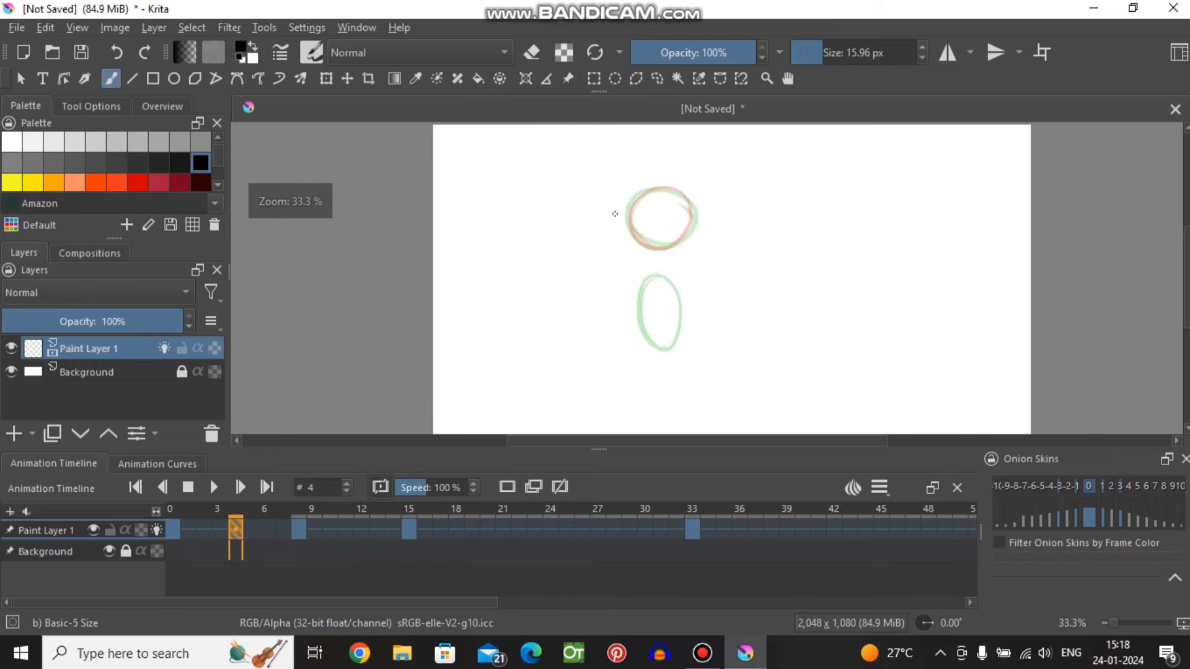
scroll(673, 231, up, 1)
scroll(664, 252, up, 1)
mouse_move(669, 211)
mouse_down()
mouse_move(620, 316)
mouse_move(669, 199)
mouse_up()
key(ctrl+z)
scroll(558, 318, down, 3)
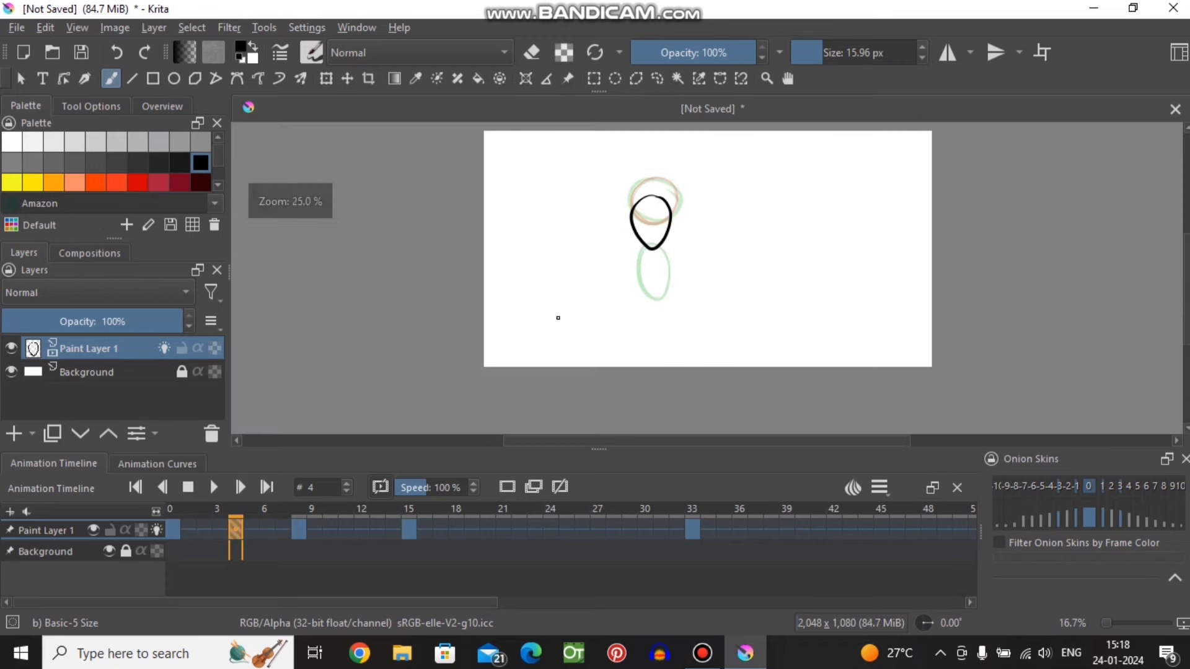
drag(235, 529, 361, 529)
- Add a keyframe at frame 12 and draw ball outlines on frames 12 and 24
click(404, 529)
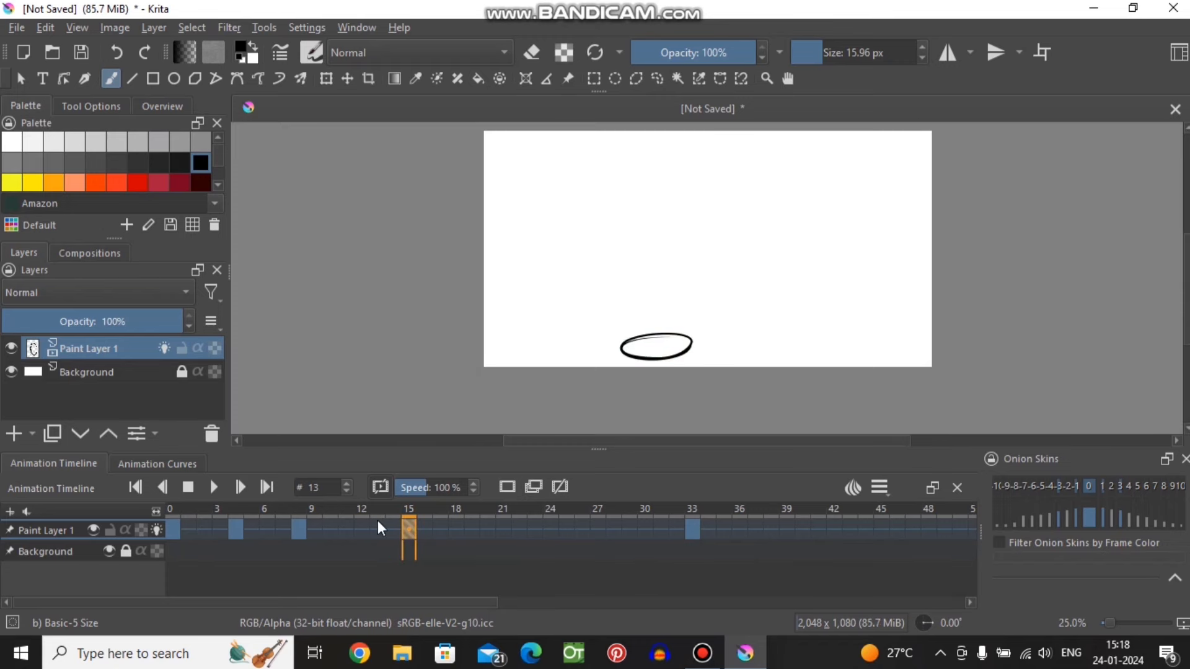
click(363, 529)
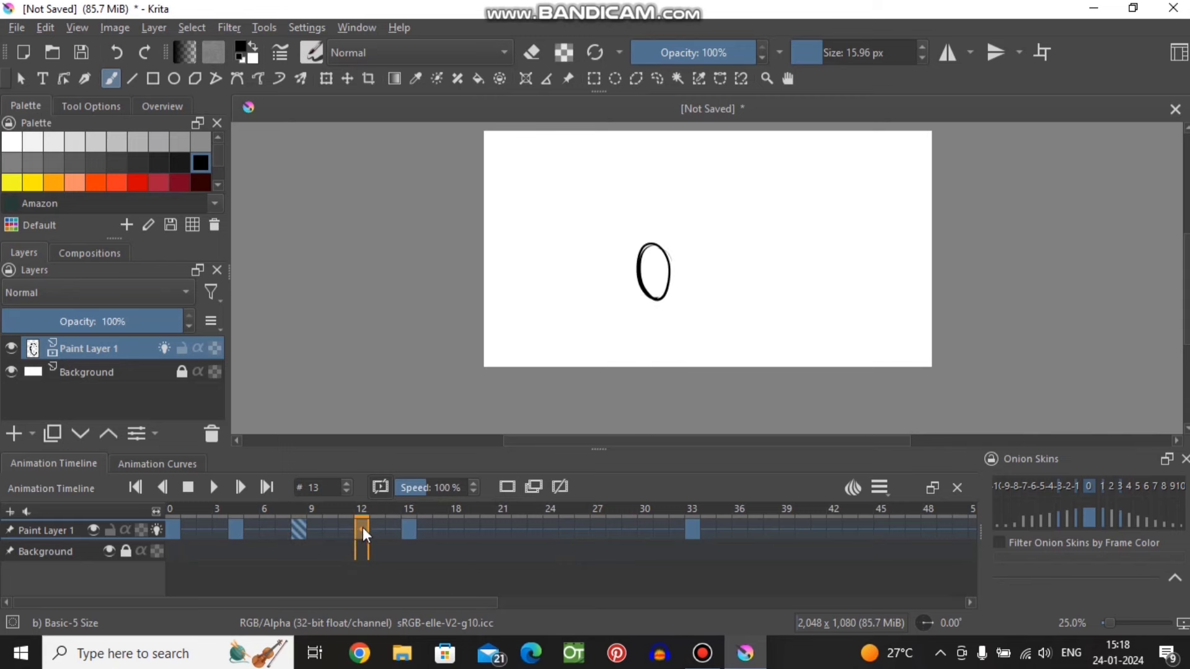
click(513, 486)
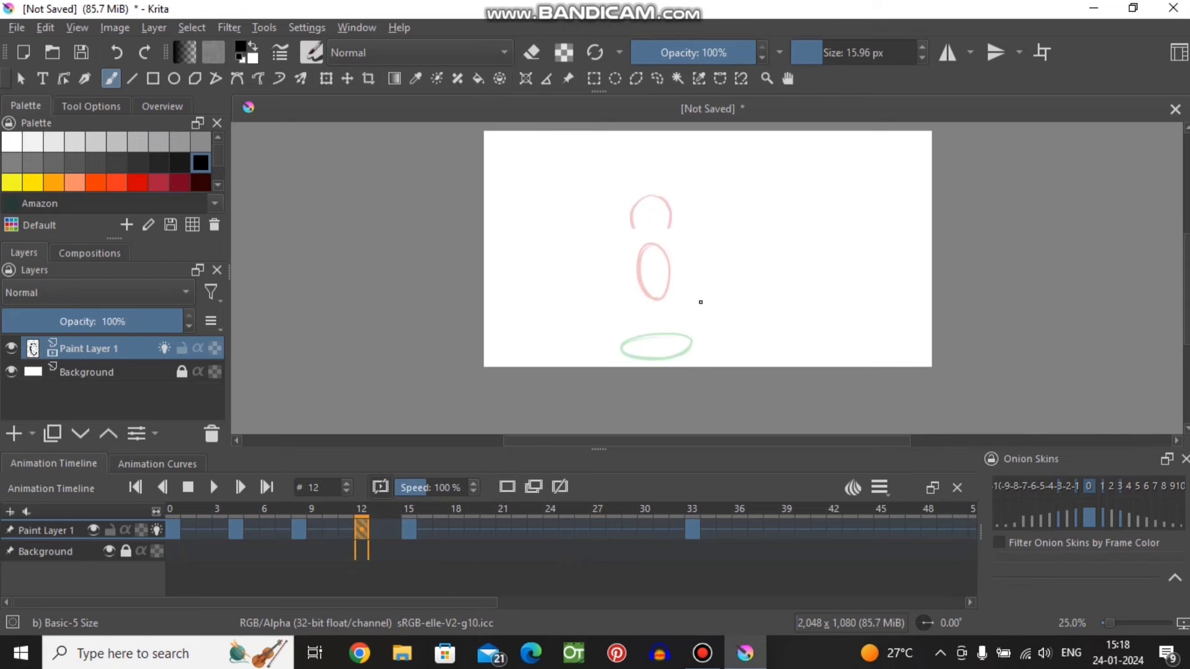
scroll(676, 316, up, 2)
drag(676, 323, 674, 316)
click(550, 529)
scroll(659, 247, down, 1)
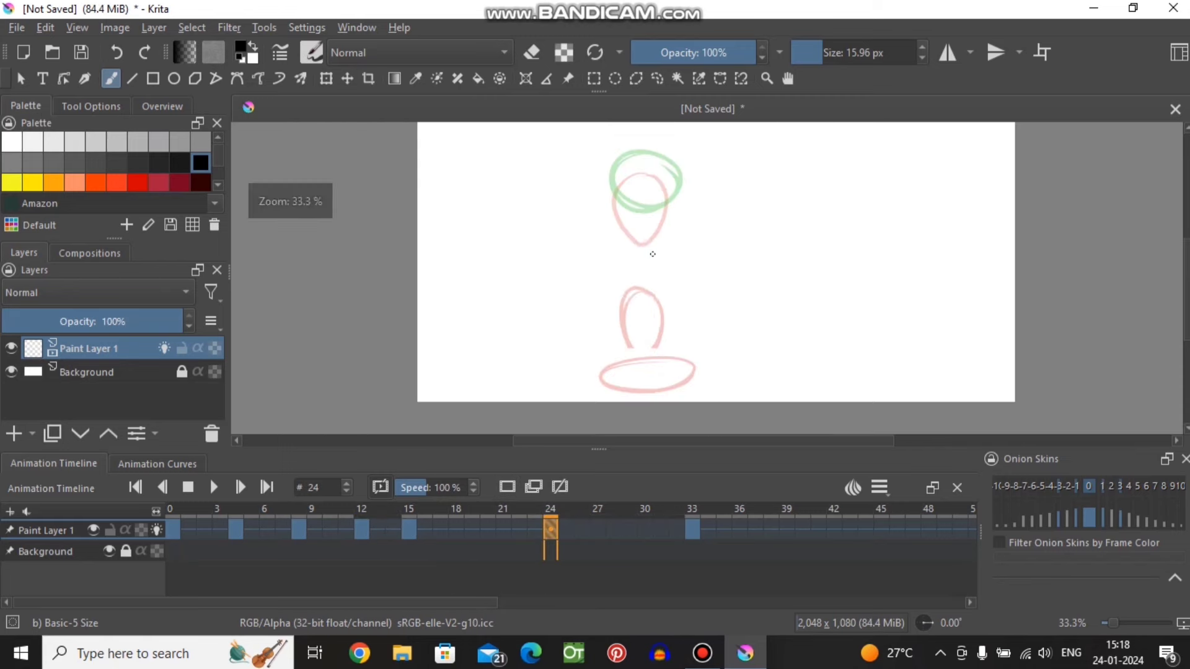
drag(654, 242, 659, 246)
- Add a keyframe at frame 27 and draw ball outlines on frames 27 and 21
click(597, 529)
scroll(638, 241, up, 2)
click(507, 486)
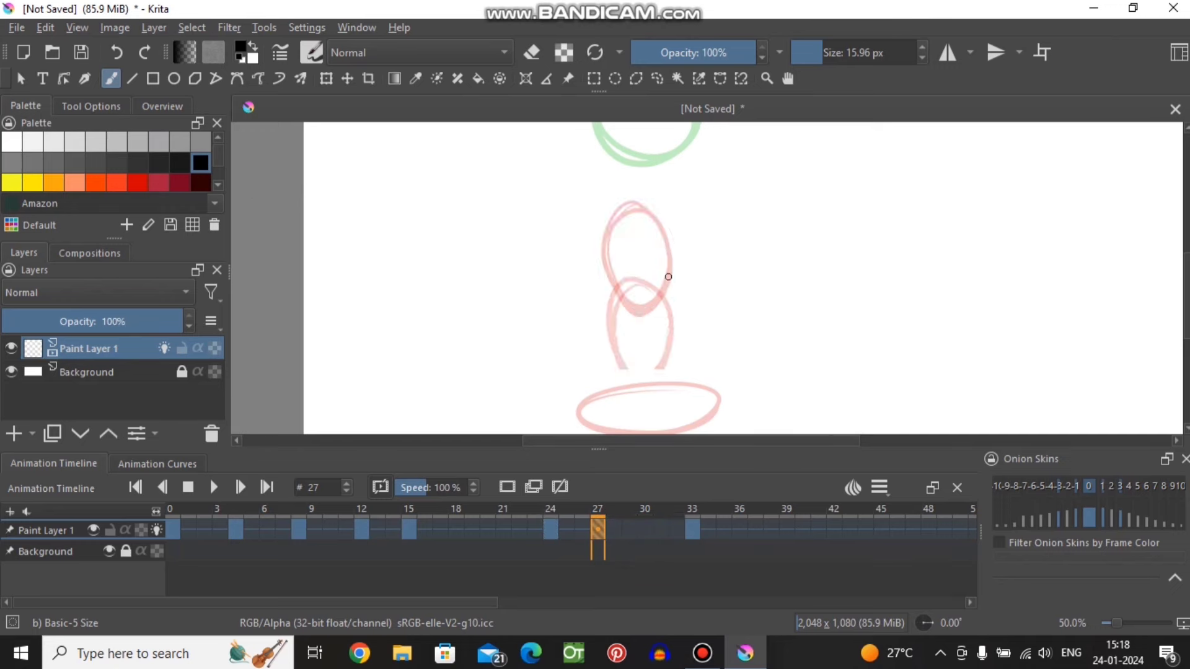
drag(638, 186, 580, 185)
scroll(620, 279, down, 2)
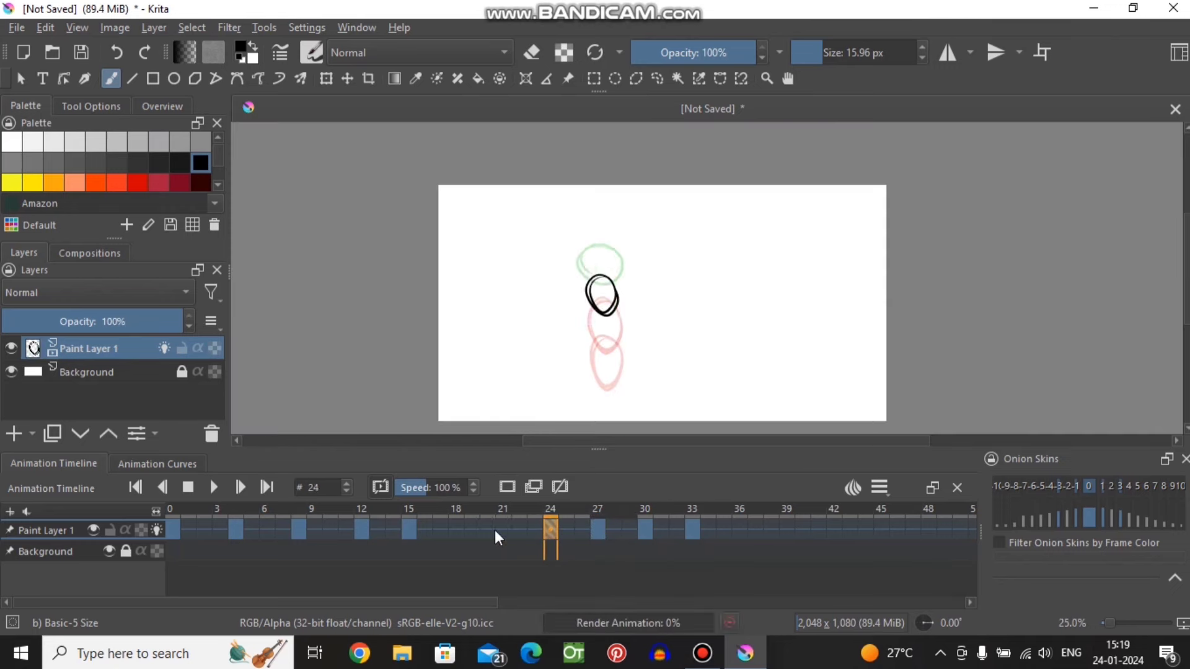
click(502, 529)
scroll(625, 357, up, 1)
mouse_move(614, 322)
mouse_down()
mouse_move(619, 347)
mouse_move(549, 378)
mouse_up()
scroll(620, 348, down, 1)
click(456, 529)
- Draw the ball circles on frames 2 and 6, undoing misplaced strokes
scroll(595, 372, up, 1)
scroll(550, 378, down, 3)
scroll(550, 378, up, 3)
click(203, 529)
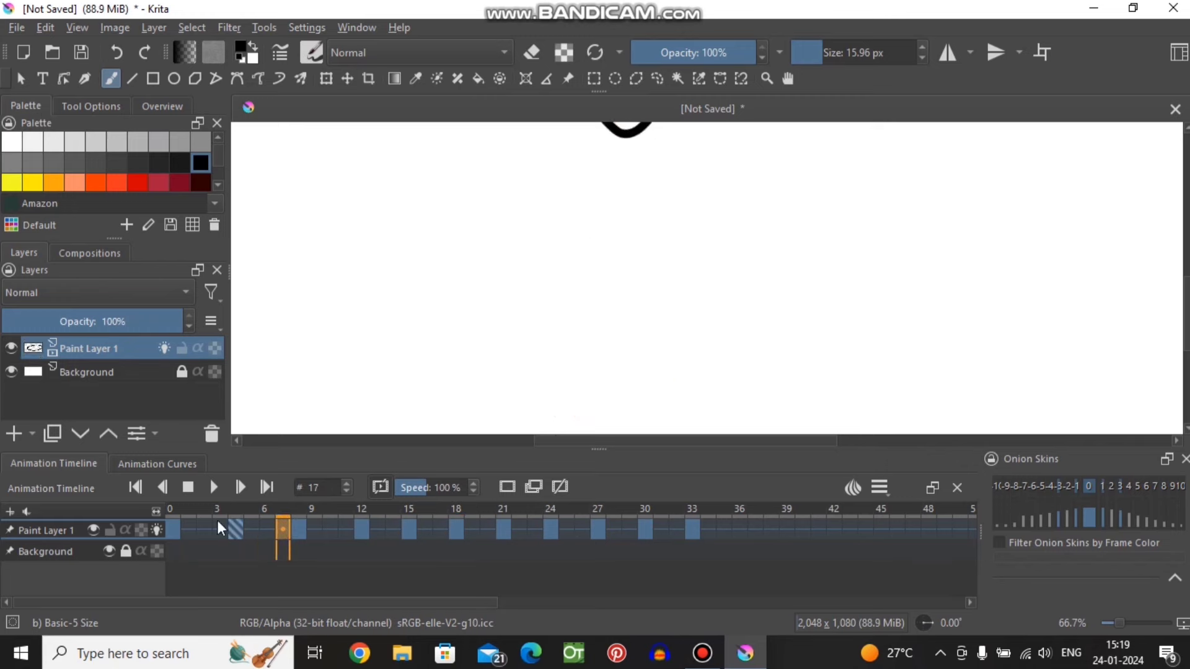
scroll(538, 259, down, 2)
key(ctrl+z)
key(ctrl+z)
scroll(538, 260, up, 2)
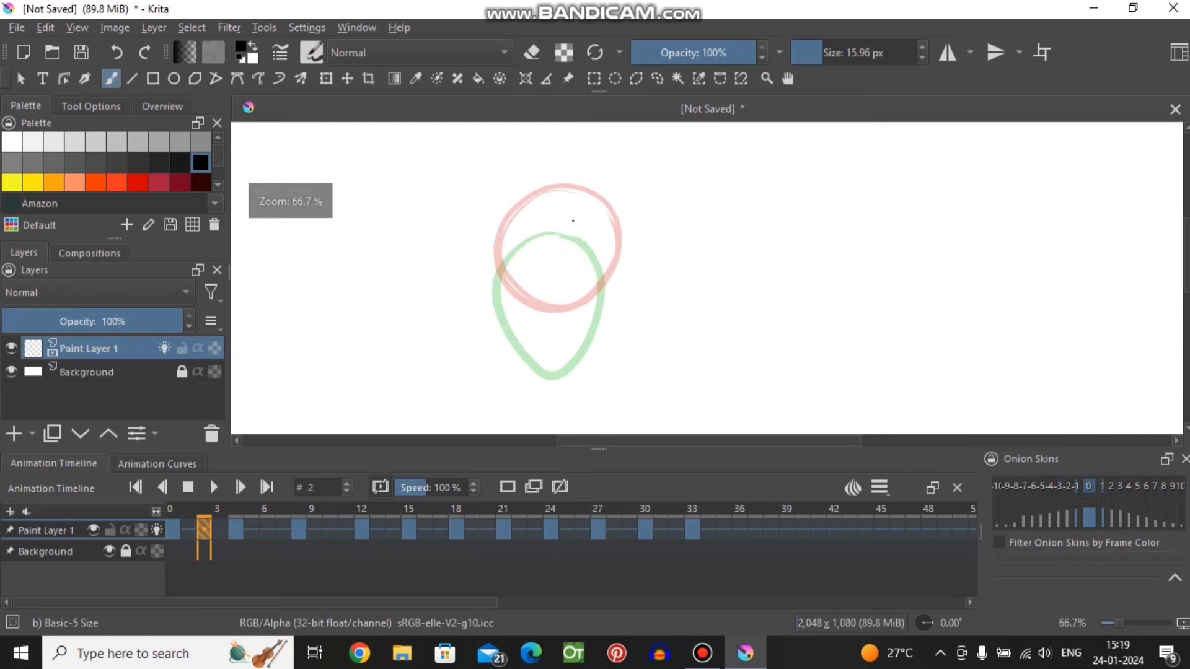
drag(586, 230, 582, 235)
click(267, 529)
scroll(528, 341, down, 1)
drag(545, 276, 556, 256)
key(ctrl+z)
- Review frames 14 and 0, then play and stop the bounce animation preview
click(331, 529)
scroll(434, 279, up, 1)
scroll(434, 278, down, 1)
click(393, 529)
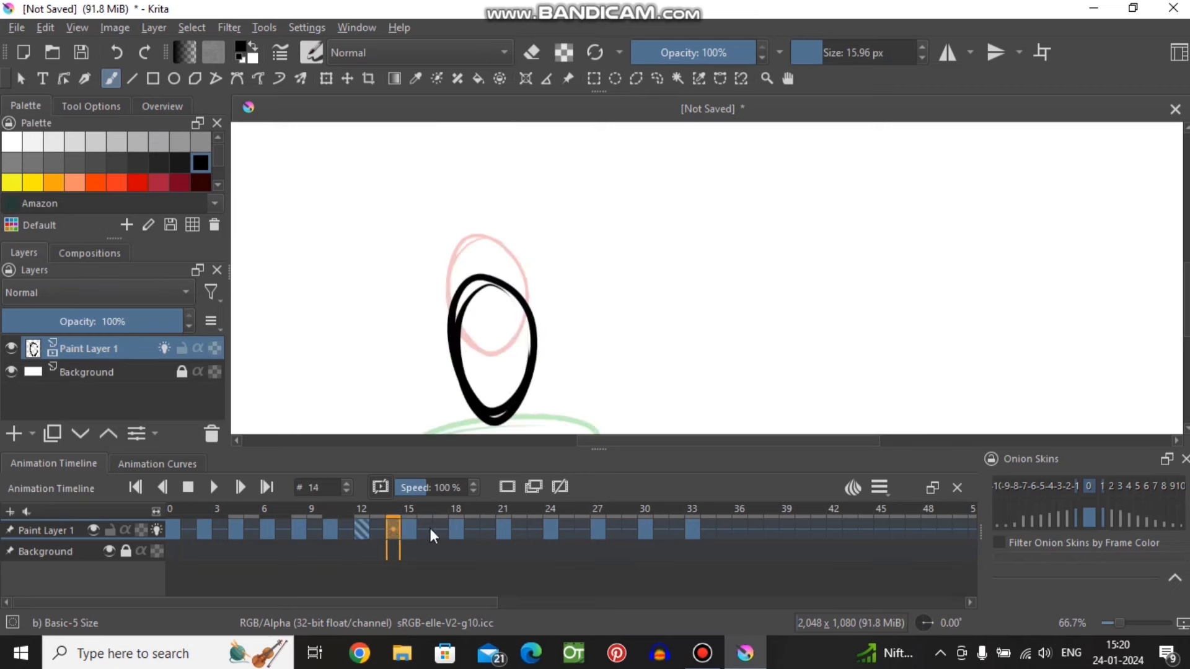
click(172, 529)
scroll(391, 246, down, 1)
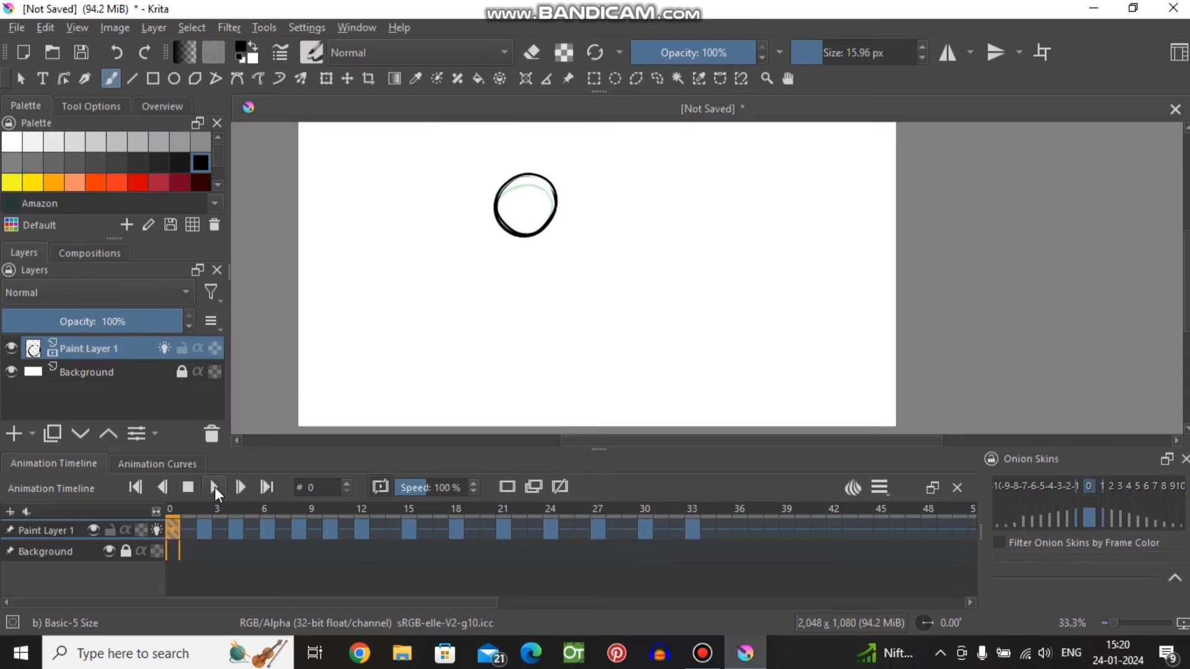
click(215, 488)
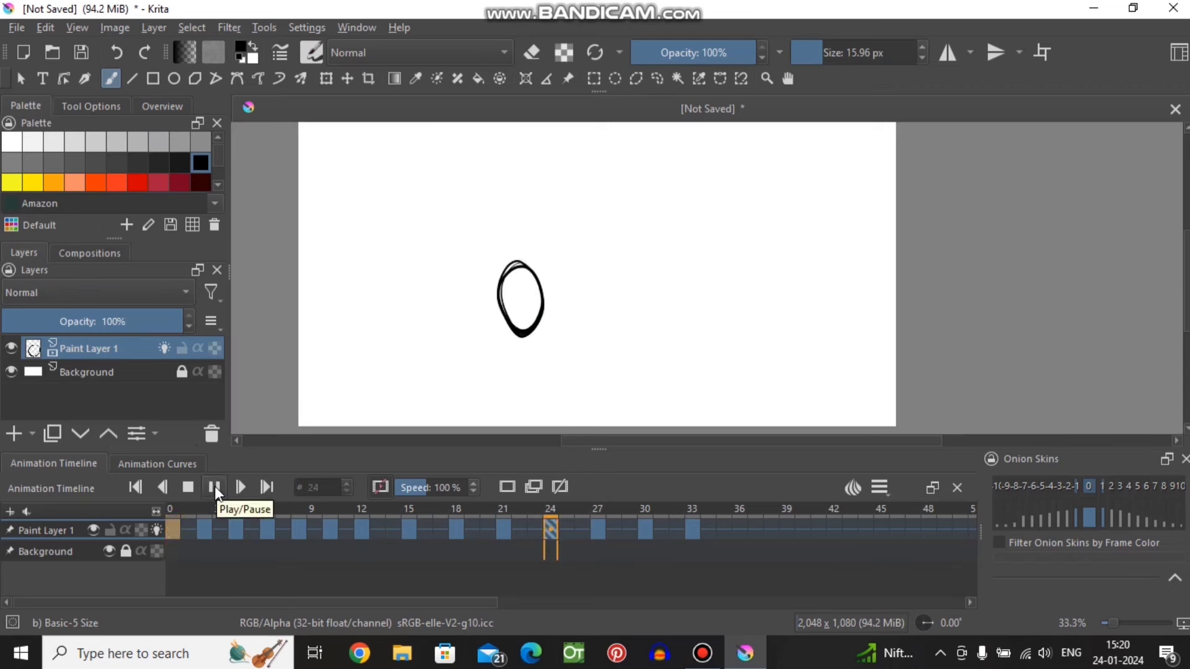
click(215, 489)
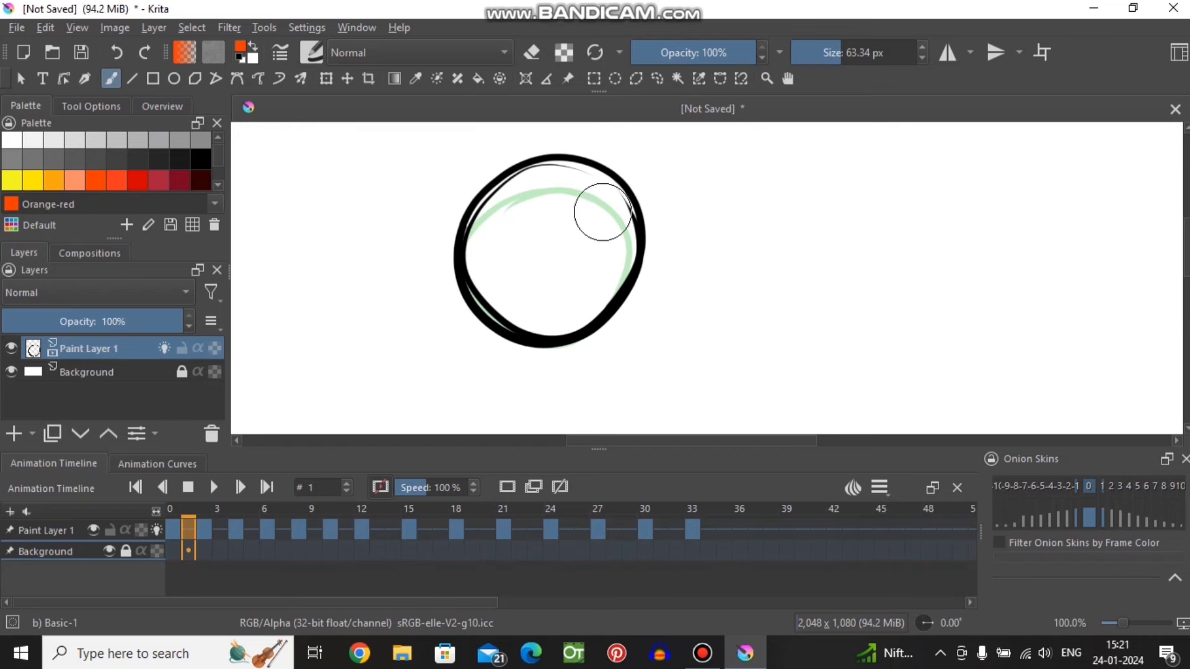
- Undo a test orange stroke and add a new paint layer beneath Paint Layer 1
drag(592, 199, 612, 222)
key(ctrl+z)
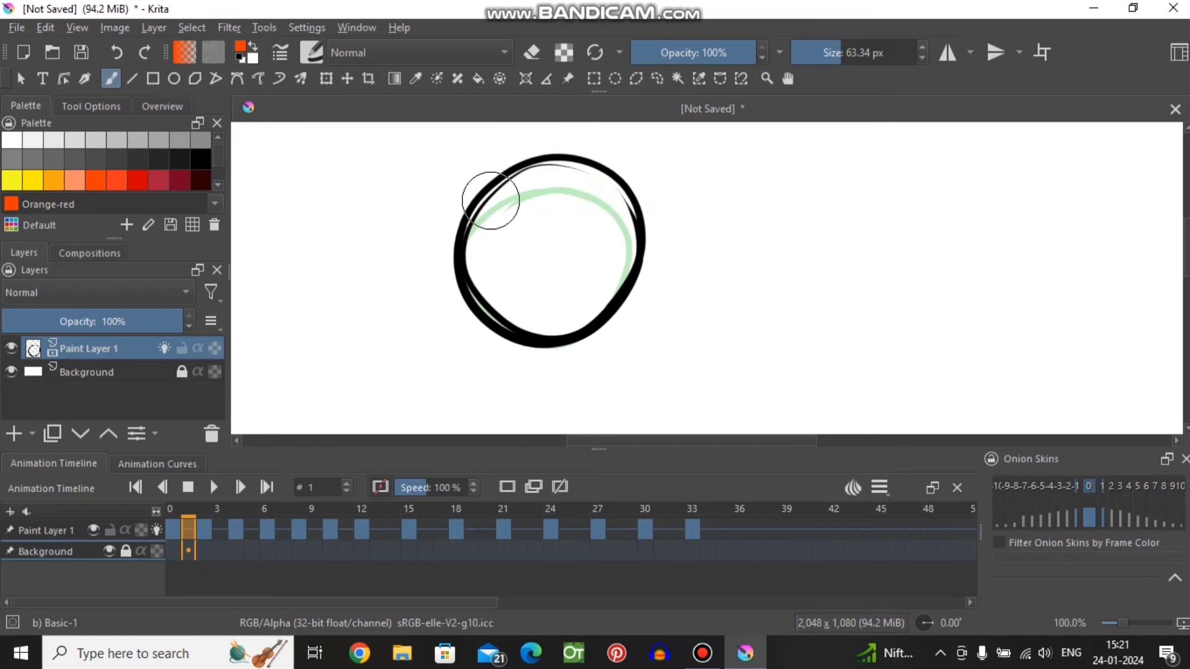
click(13, 433)
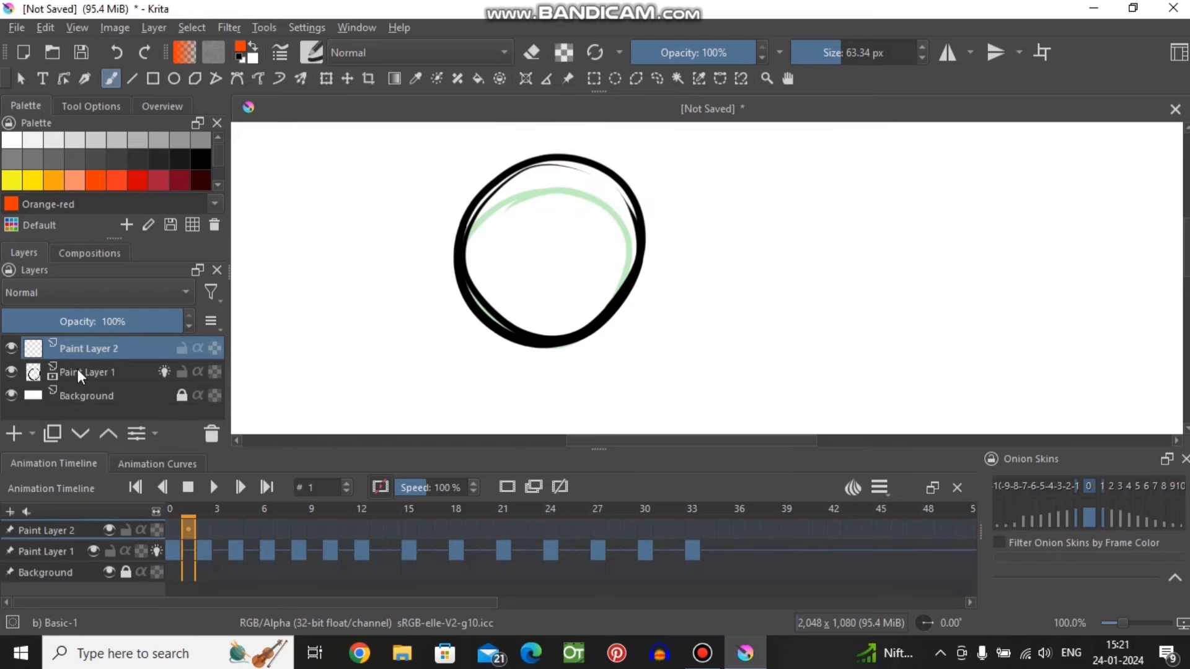
drag(84, 344, 85, 384)
- Try orange strokes inside the ball on the new layer, undo them, and turn off Paint Layer 1's onion skins
click(590, 197)
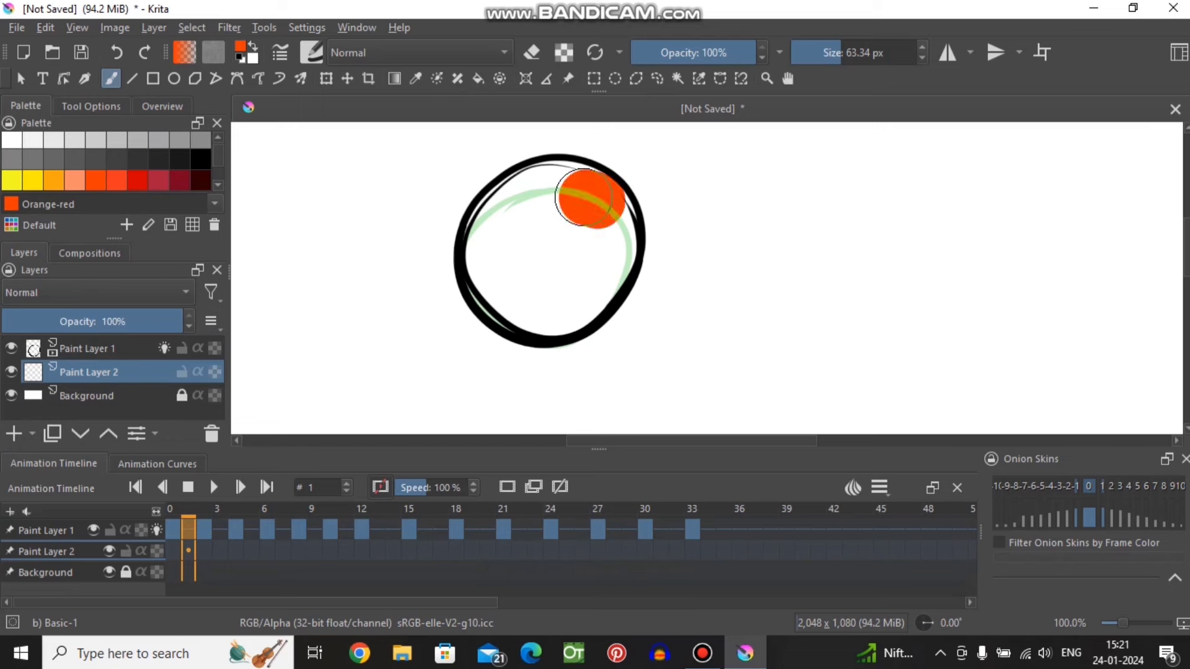
drag(589, 197, 535, 189)
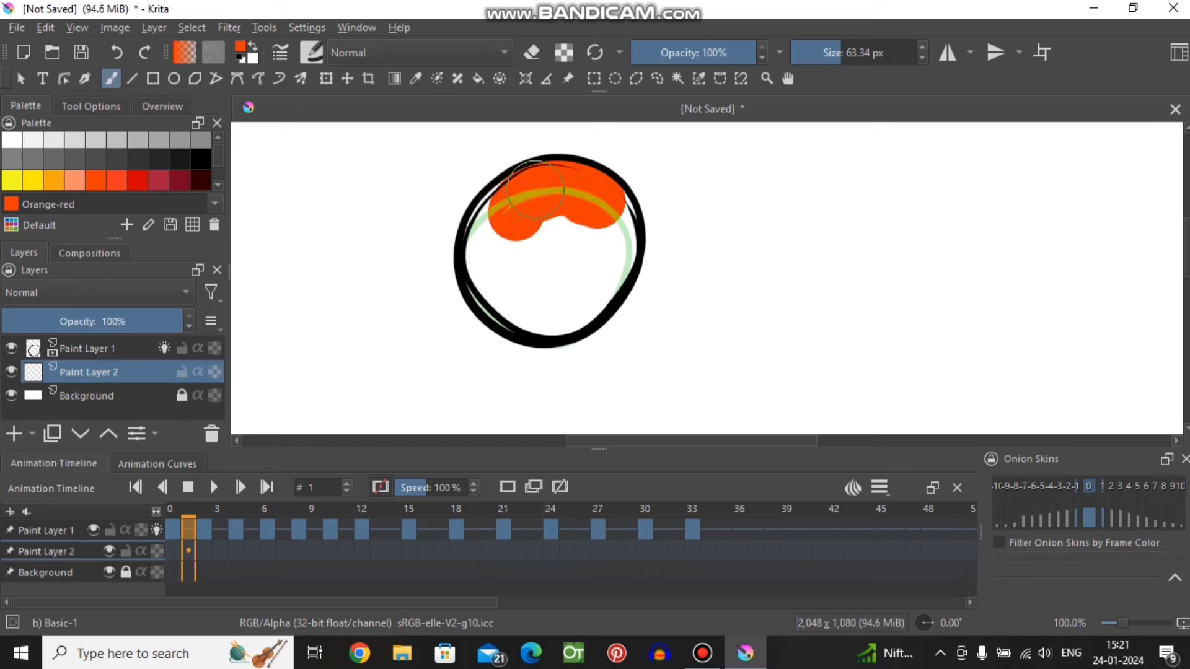
click(157, 528)
mouse_move(511, 211)
mouse_down()
mouse_move(505, 297)
mouse_move(609, 244)
mouse_move(570, 323)
mouse_move(555, 273)
mouse_up()
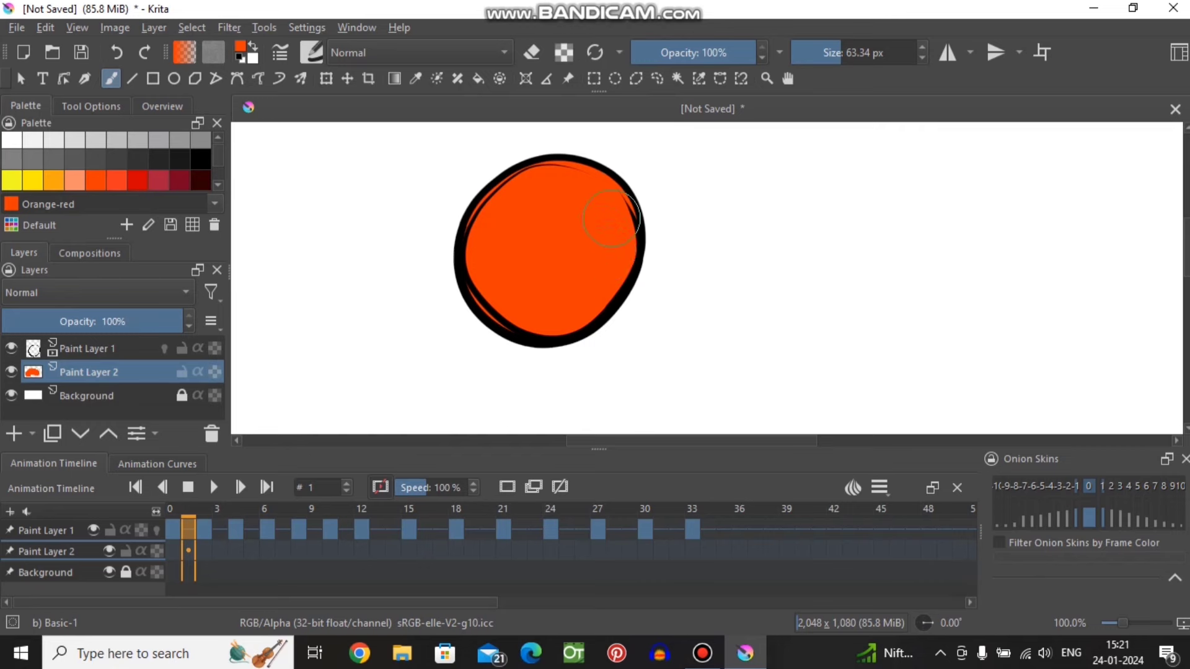
scroll(612, 218, down, 1)
key(ctrl+z)
key(ctrl+z)
key(ctrl+z)
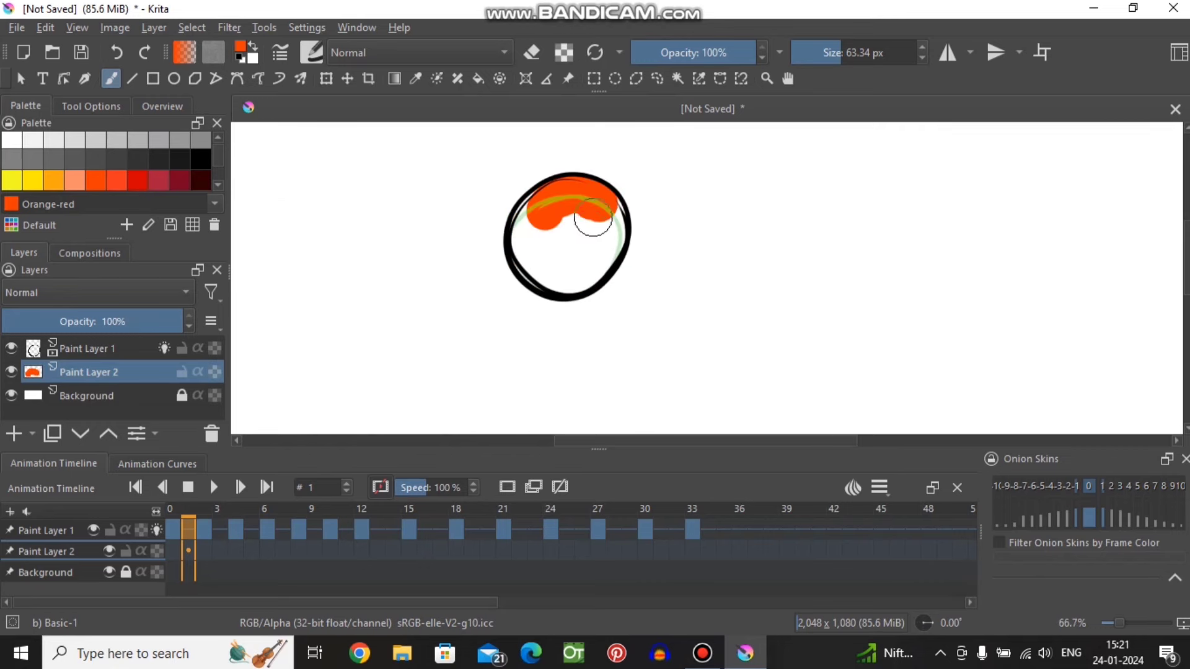
key(ctrl+z)
key(ctrl+z)
click(156, 529)
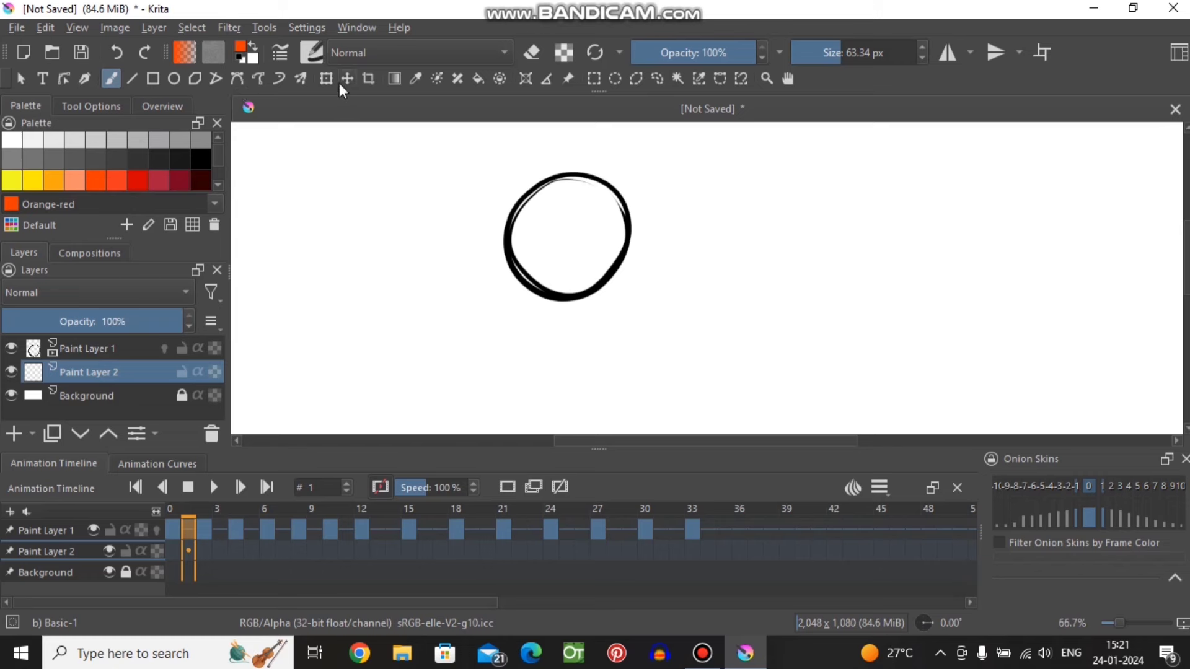
- Try an orange fill of the ball with the Fill tool, then undo it
click(486, 79)
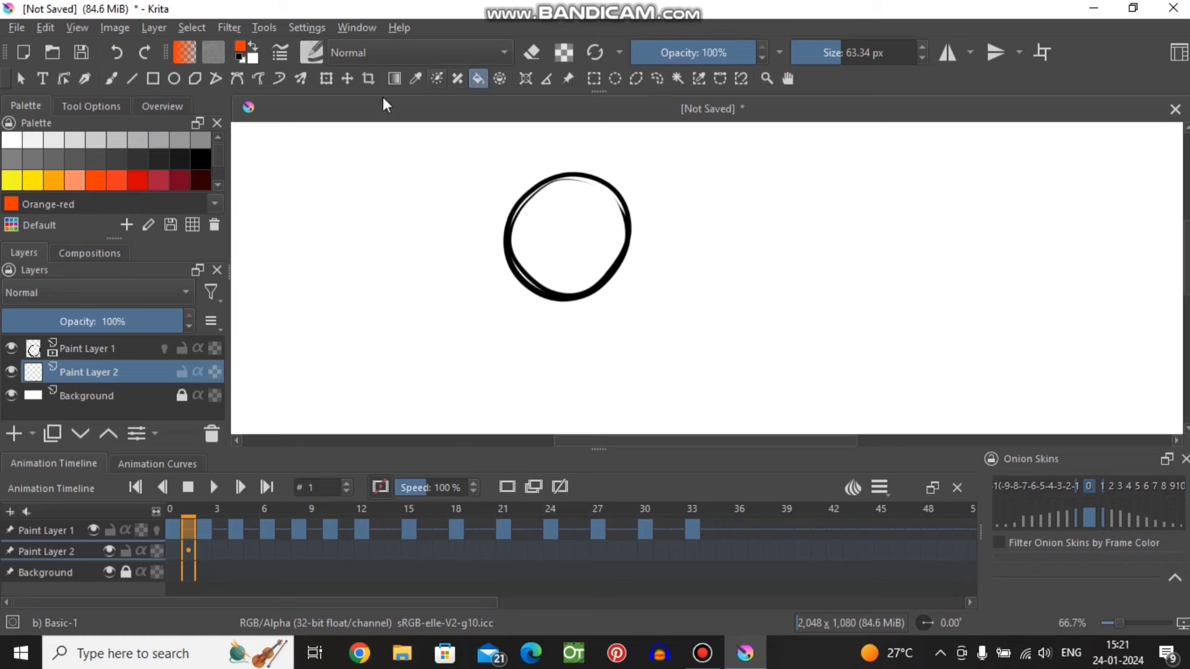
click(542, 231)
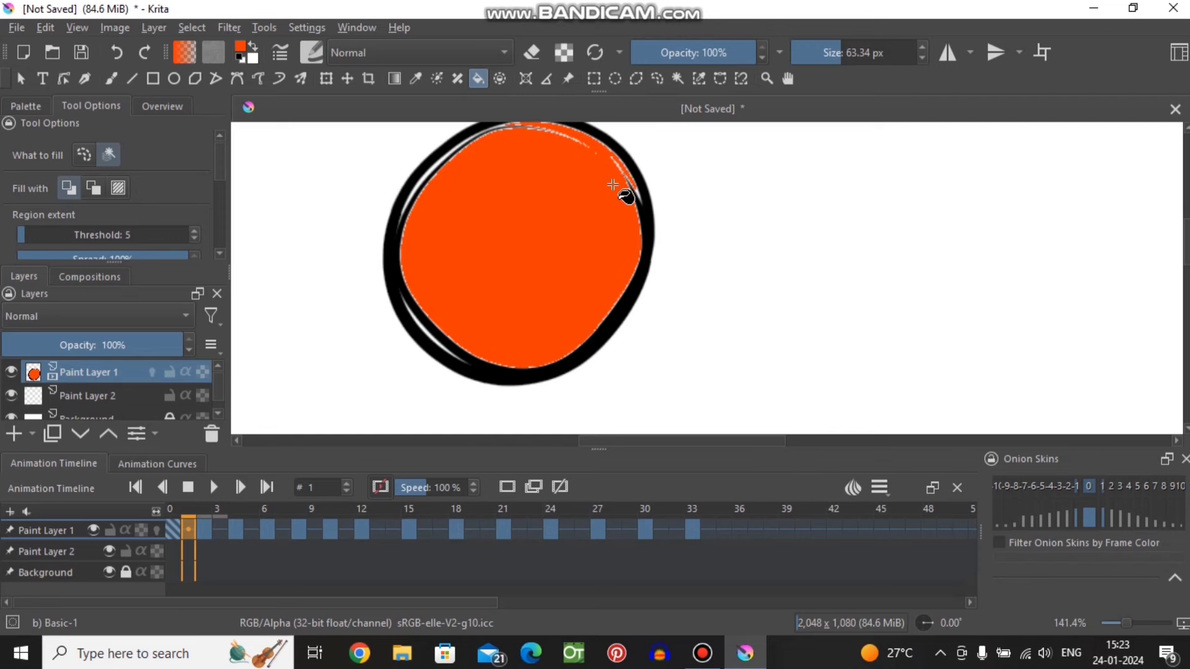
ctrl+scroll(612, 185, up, 3)
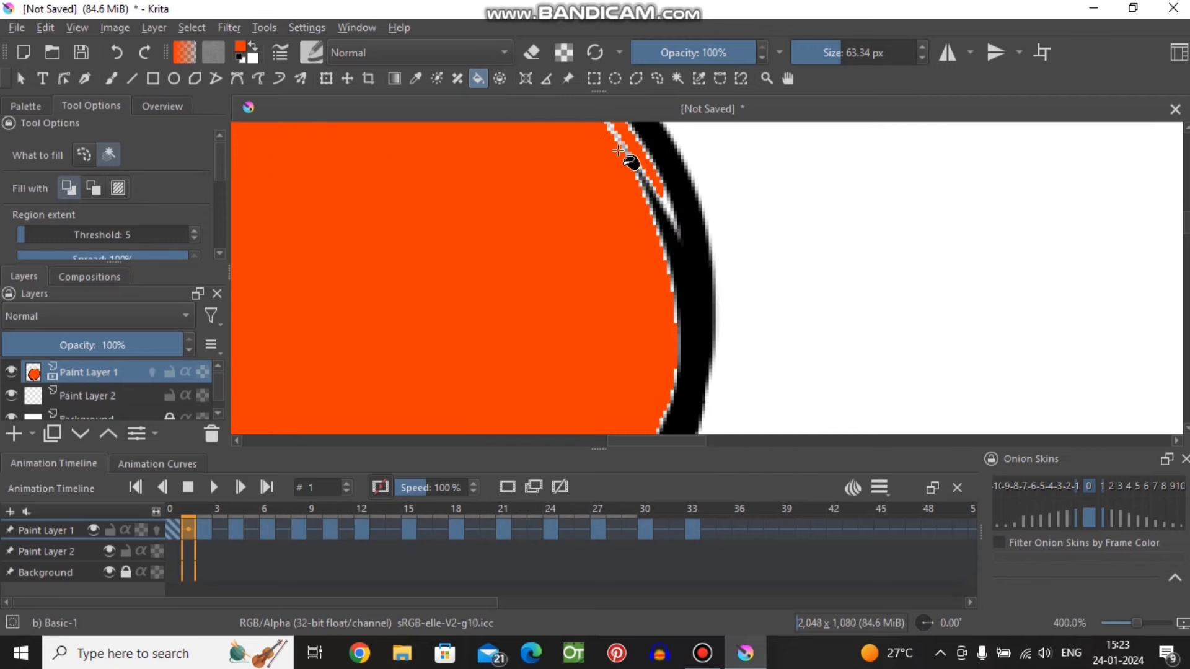
ctrl+scroll(619, 151, down, 1)
ctrl+scroll(632, 154, down, 2)
ctrl+scroll(595, 210, down, 2)
ctrl+scroll(555, 265, down, 1)
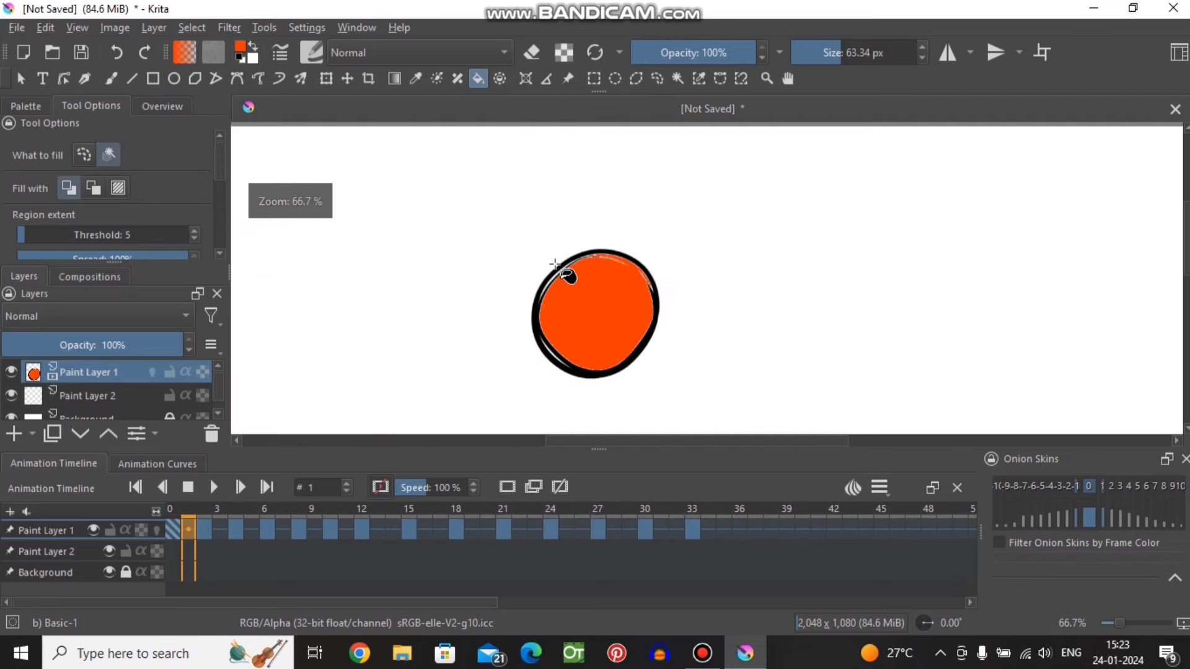
key(ctrl+z)
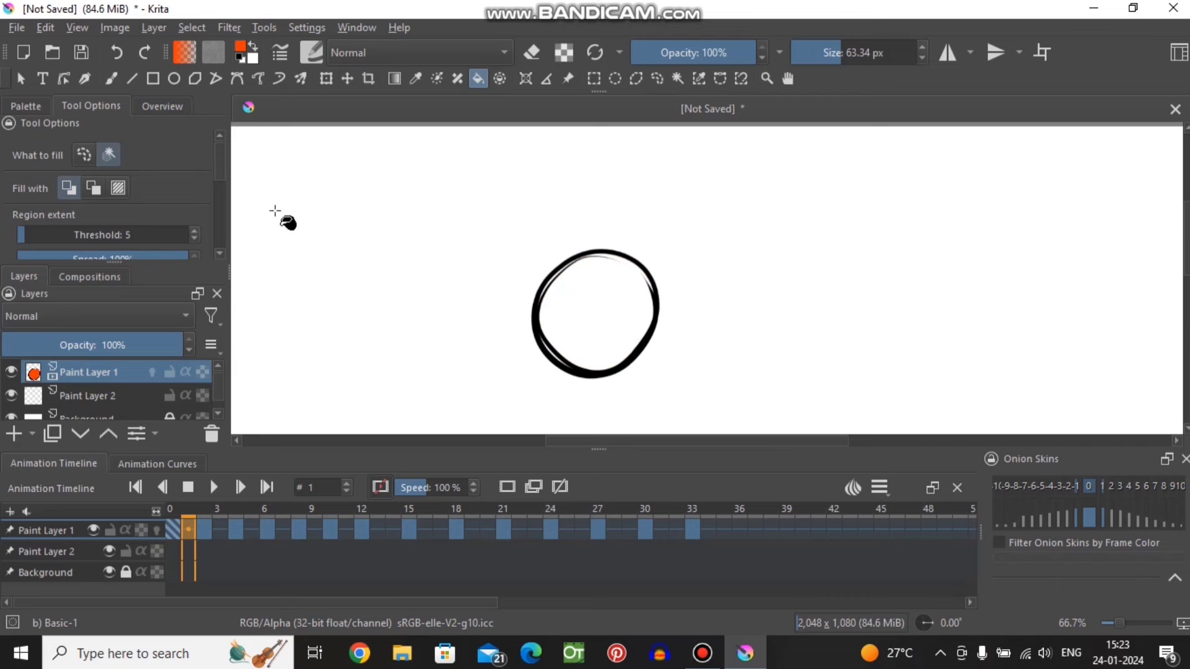
- Switch between the Palette and Tool Options panels and open the Settings > Dockers list
click(23, 107)
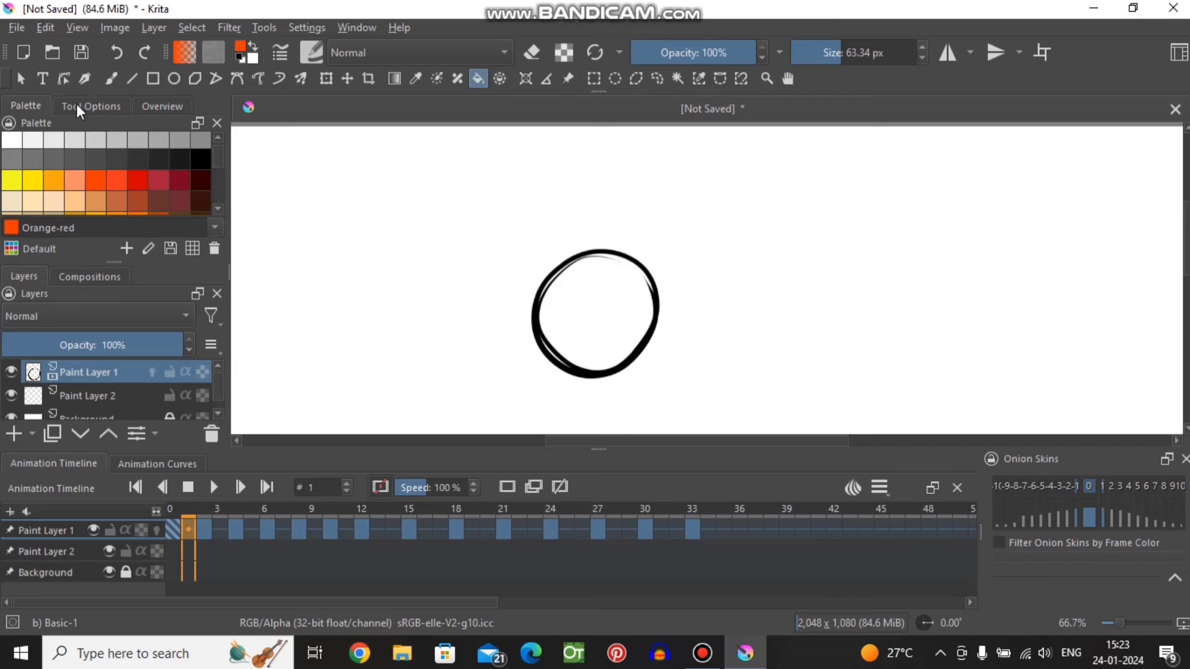
click(78, 108)
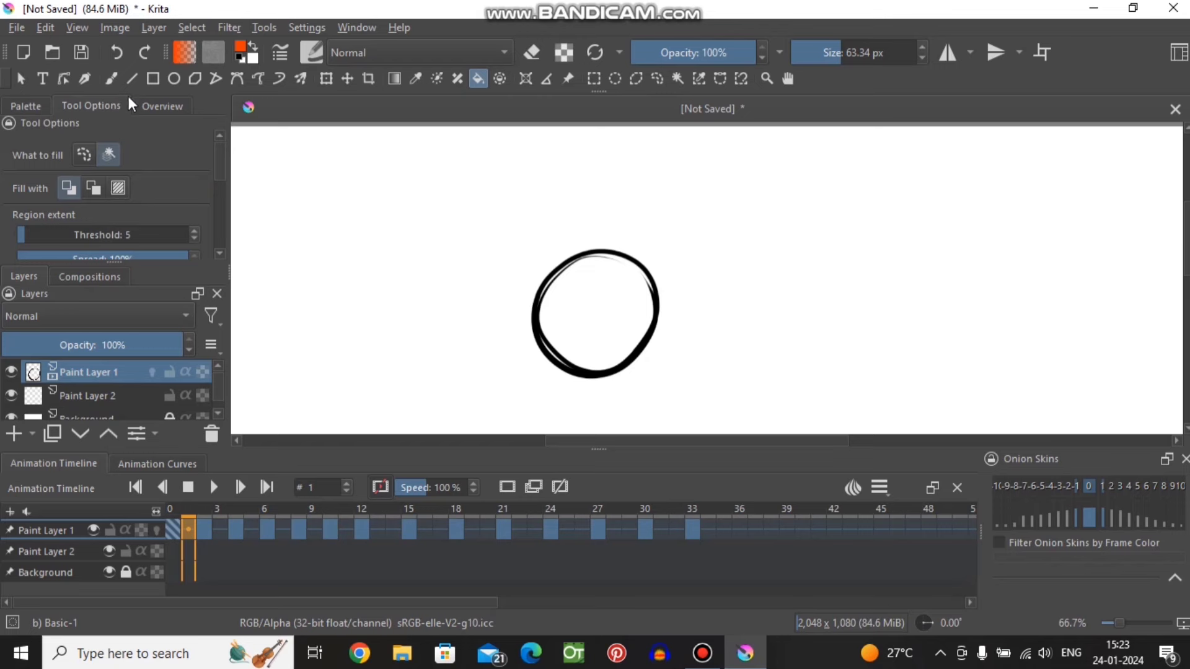
click(321, 26)
mouse_move(329, 171)
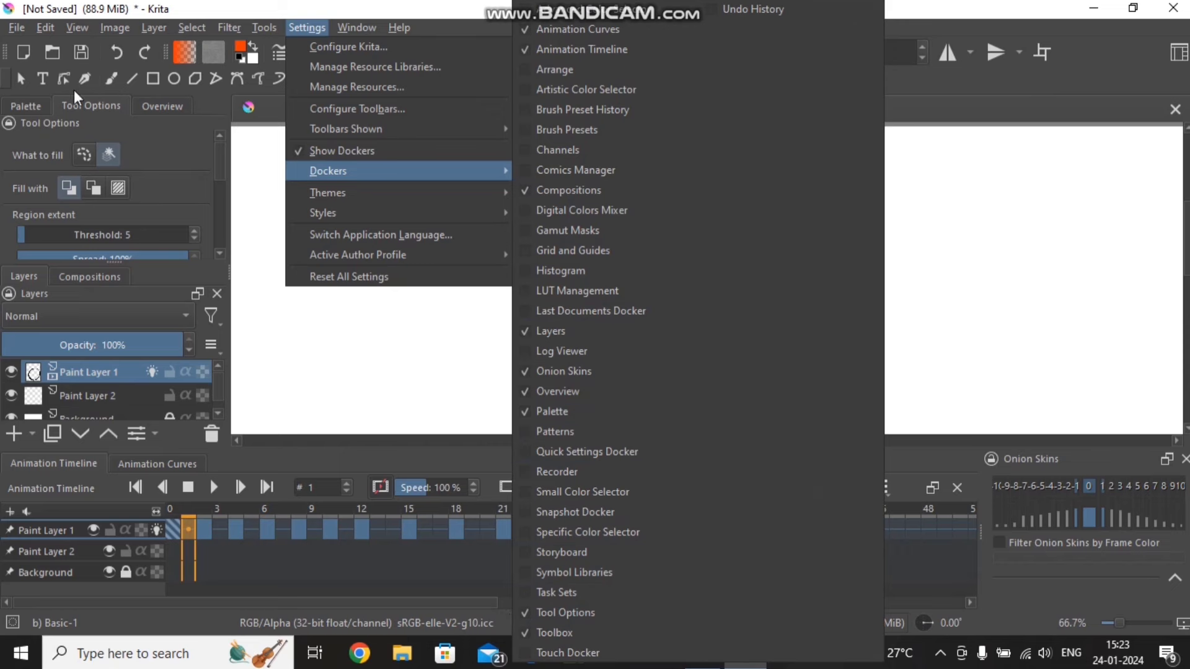
- Set the fill threshold to 97 and fill the frame-0 ball solid orange, zooming to check it
click(45, 177)
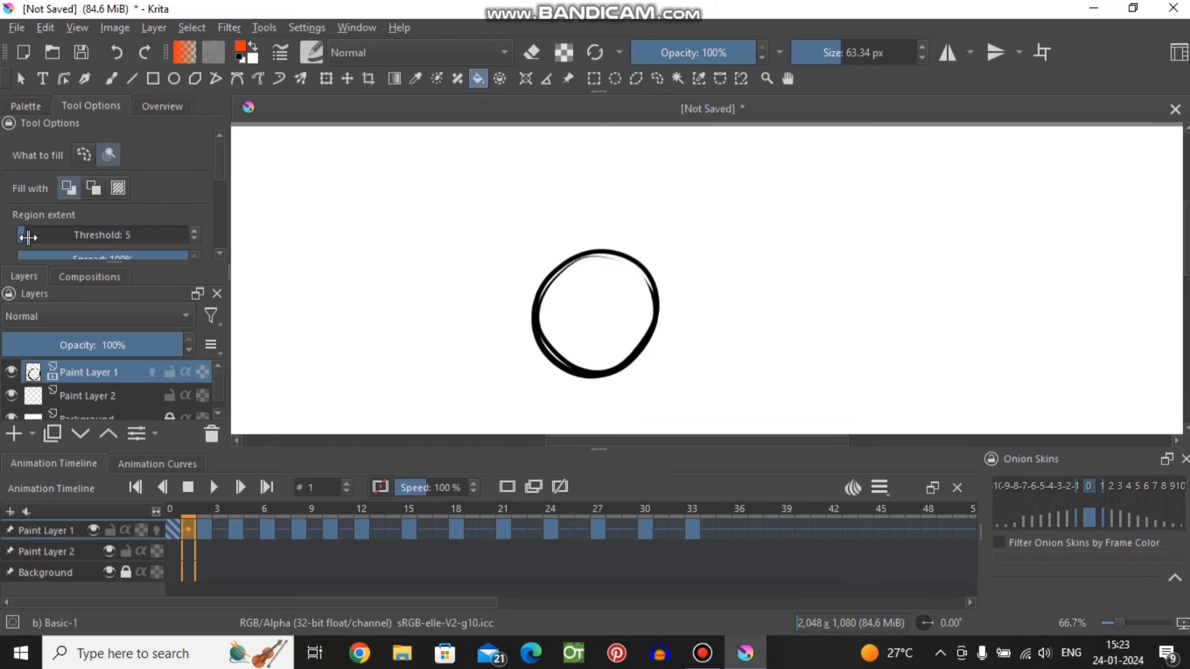
drag(28, 238, 172, 238)
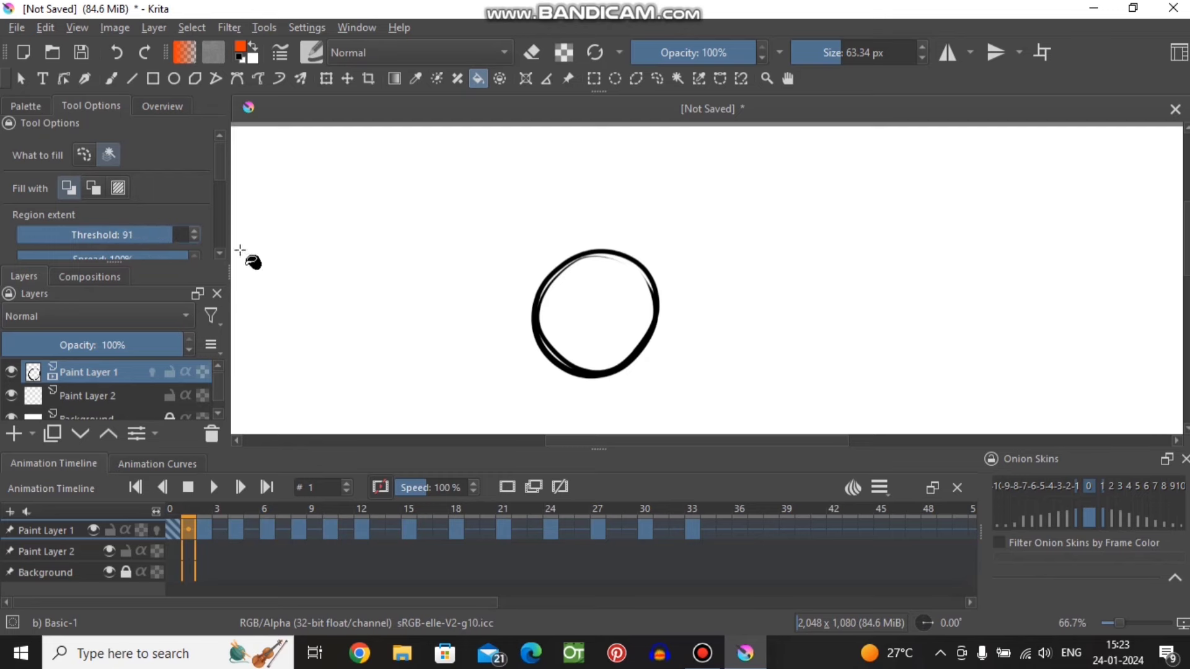
click(611, 299)
scroll(611, 303, up, 3)
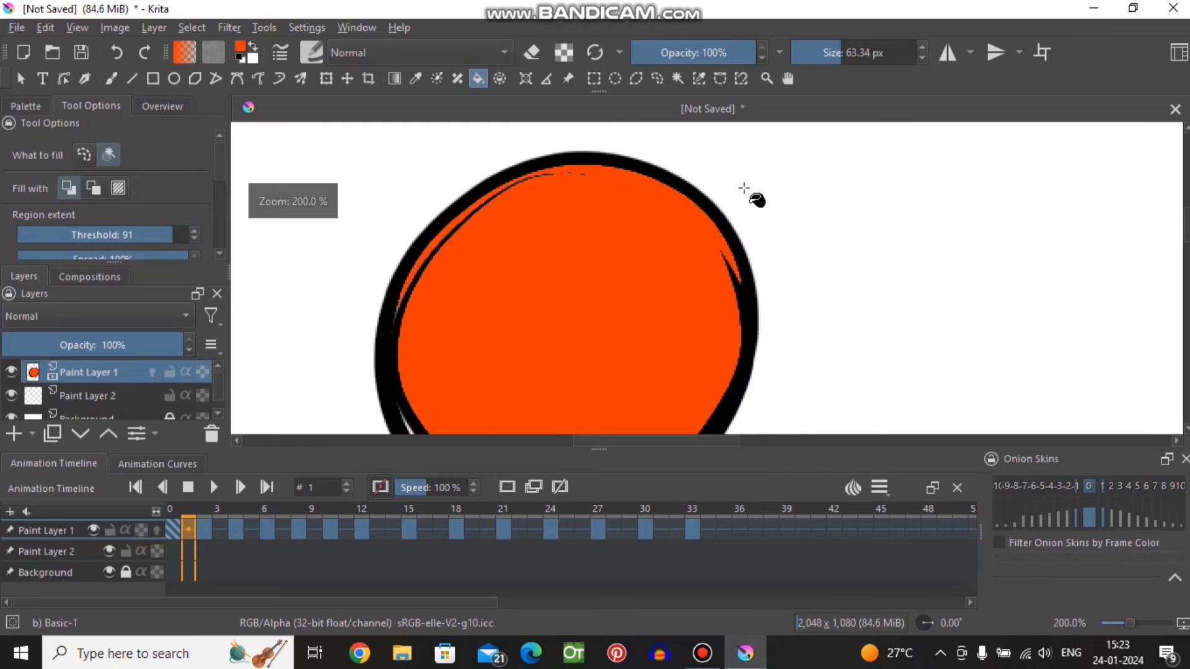
scroll(638, 199, up, 1)
scroll(595, 214, down, 2)
scroll(519, 316, down, 1)
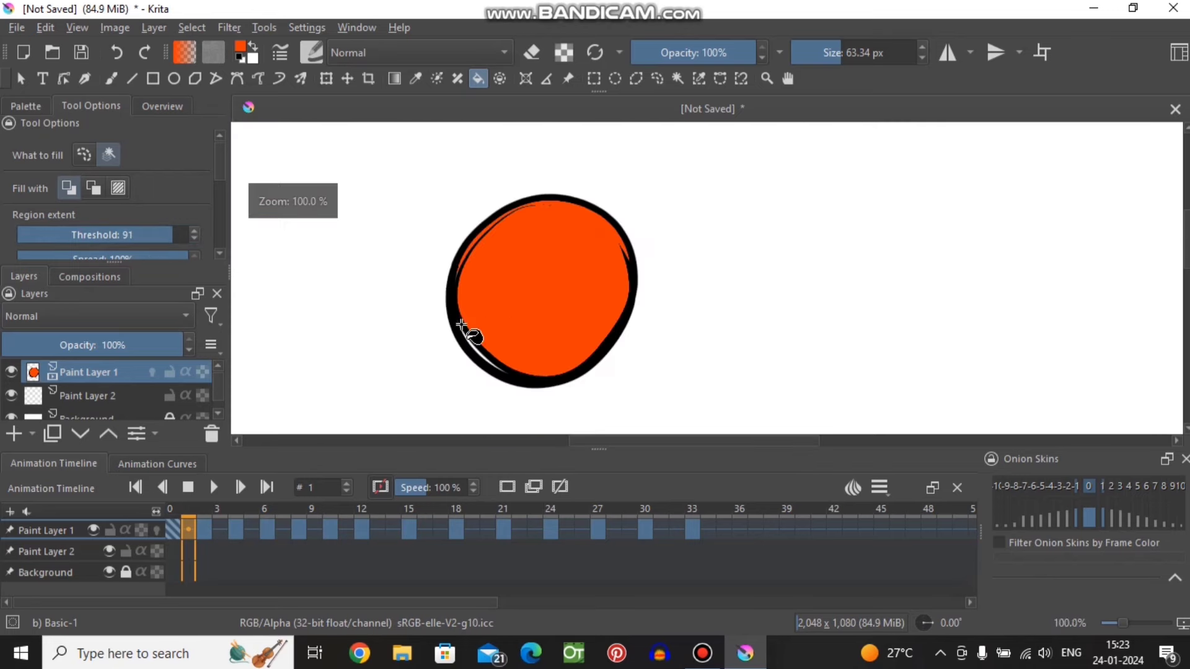
scroll(471, 338, up, 3)
scroll(488, 353, up, 1)
scroll(452, 278, down, 3)
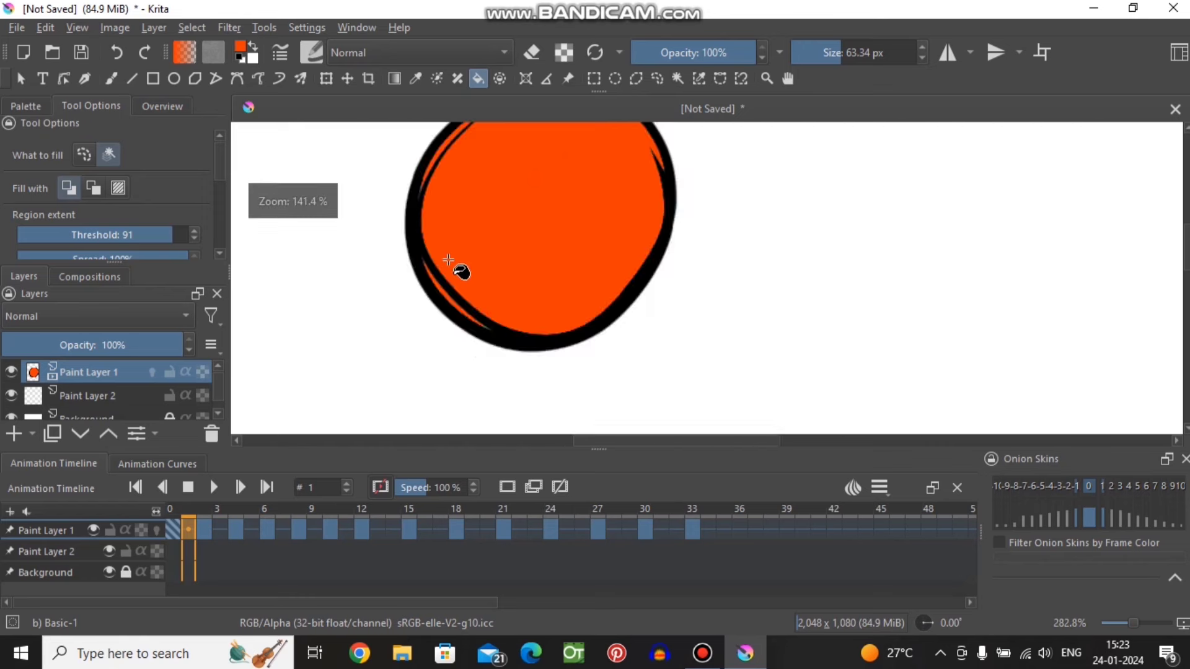
scroll(449, 260, up, 1)
scroll(180, 234, up, 6)
scroll(561, 197, down, 4)
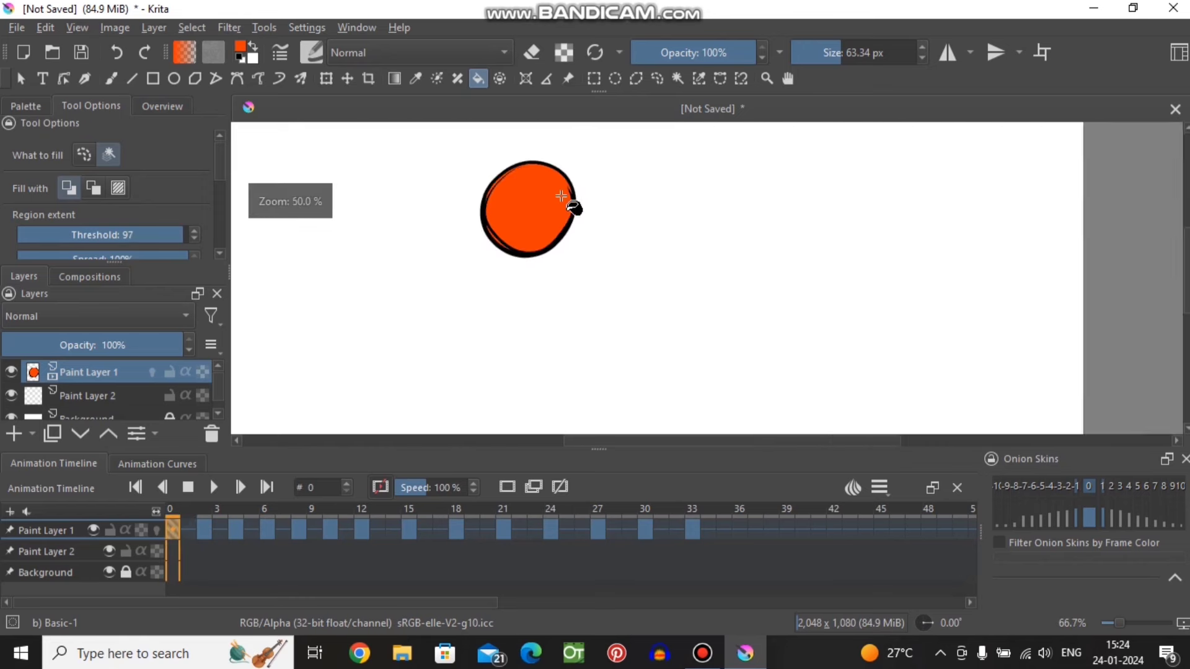
scroll(561, 197, up, 1)
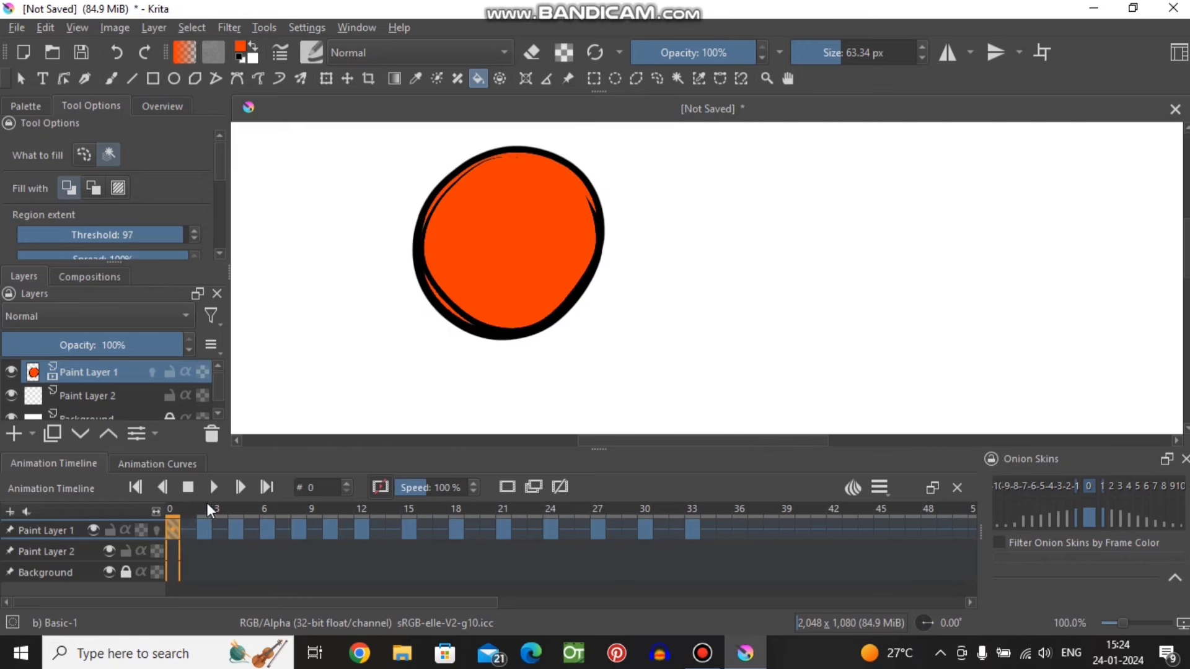
- Fill the ball outlines on frames 2, 4 and 6 with orange
click(207, 508)
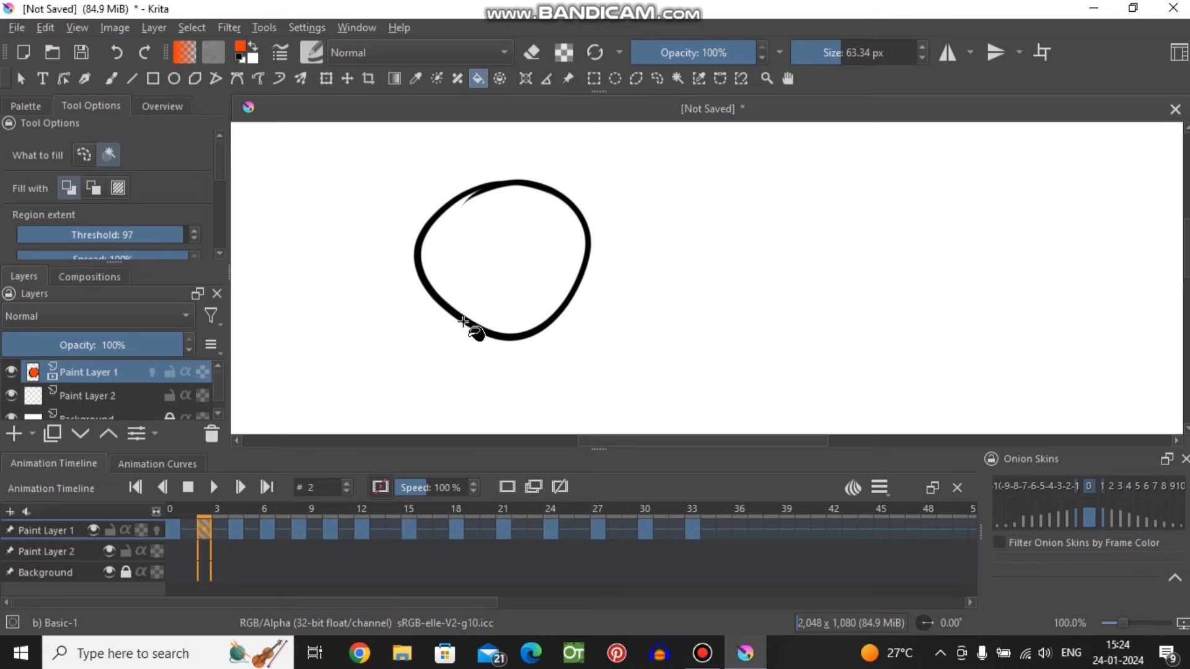
click(505, 268)
key(Right)
key(Right)
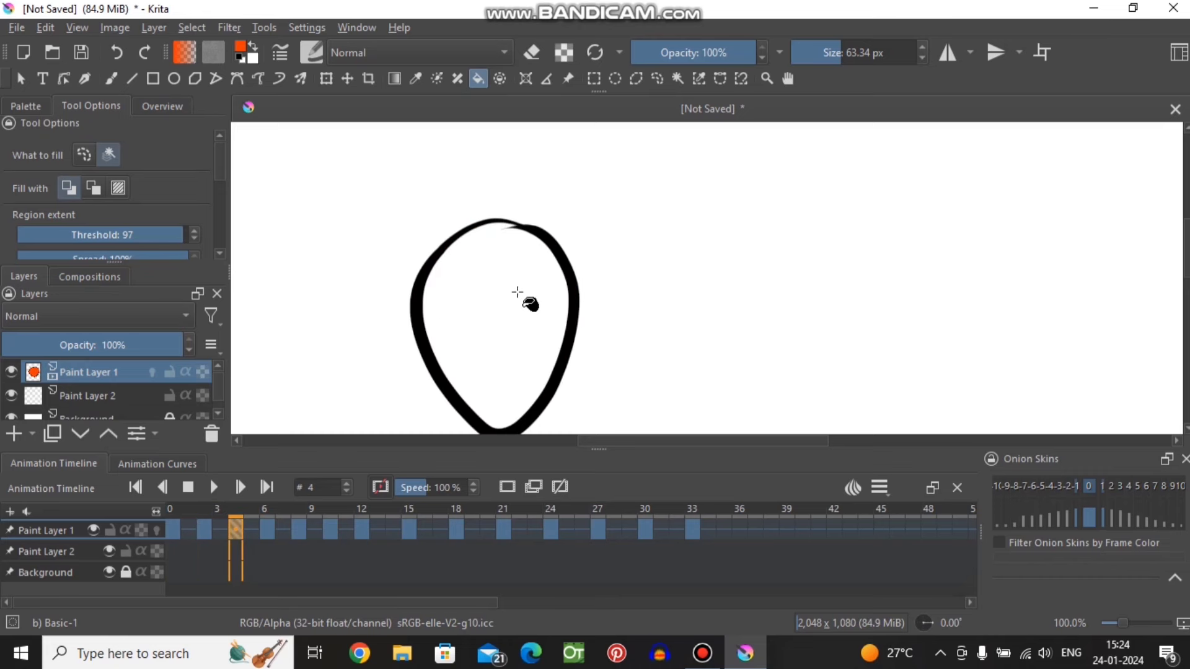
click(508, 290)
key(Right)
key(Right)
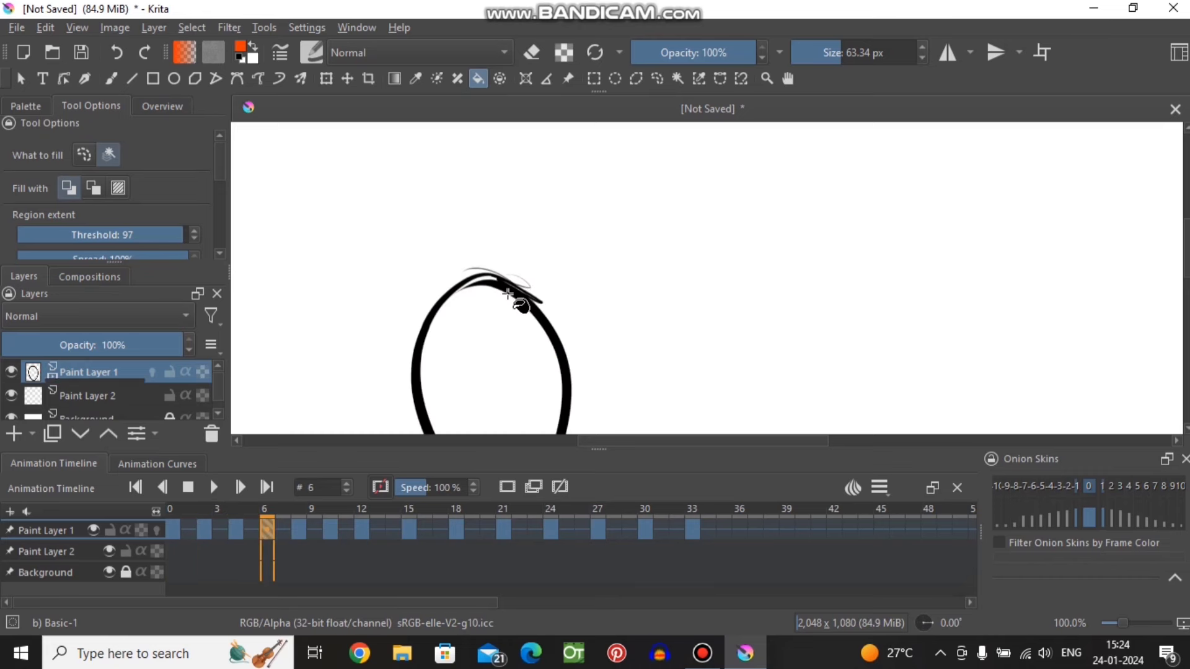
click(509, 289)
key(ctrl+z)
- Fill the ball outlines on frames 8 through 12 with orange
key(Right)
key(Right)
scroll(499, 297, up, 2)
click(409, 270)
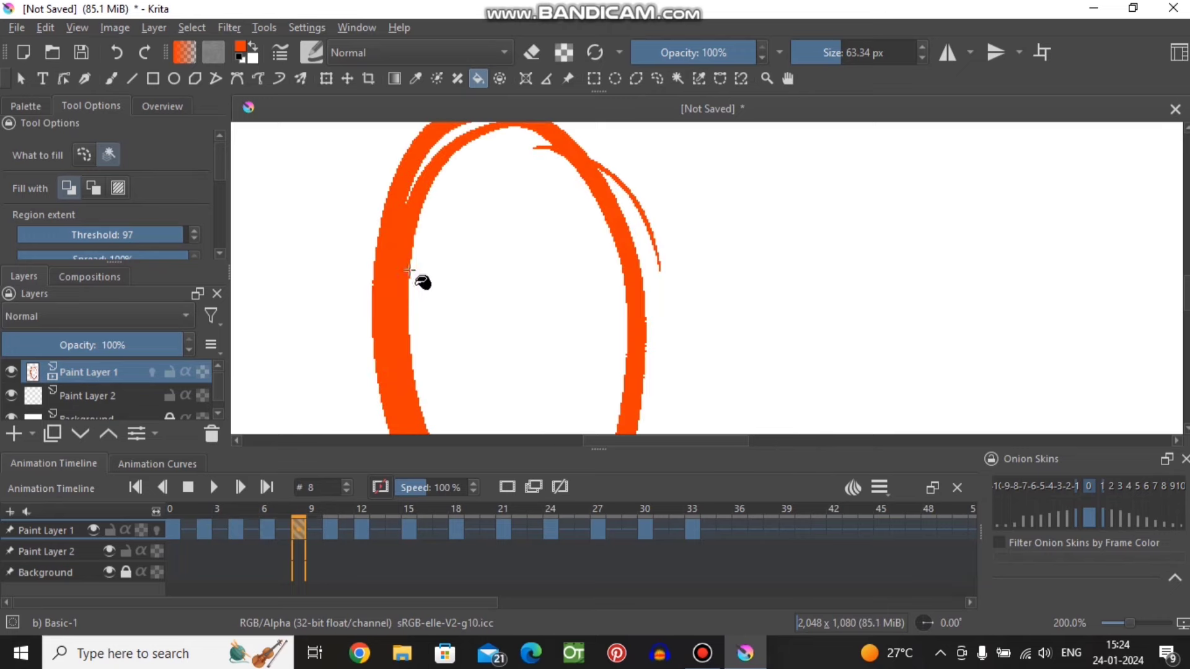
scroll(497, 251, down, 2)
click(520, 233)
click(504, 318)
key(Right)
key(Right)
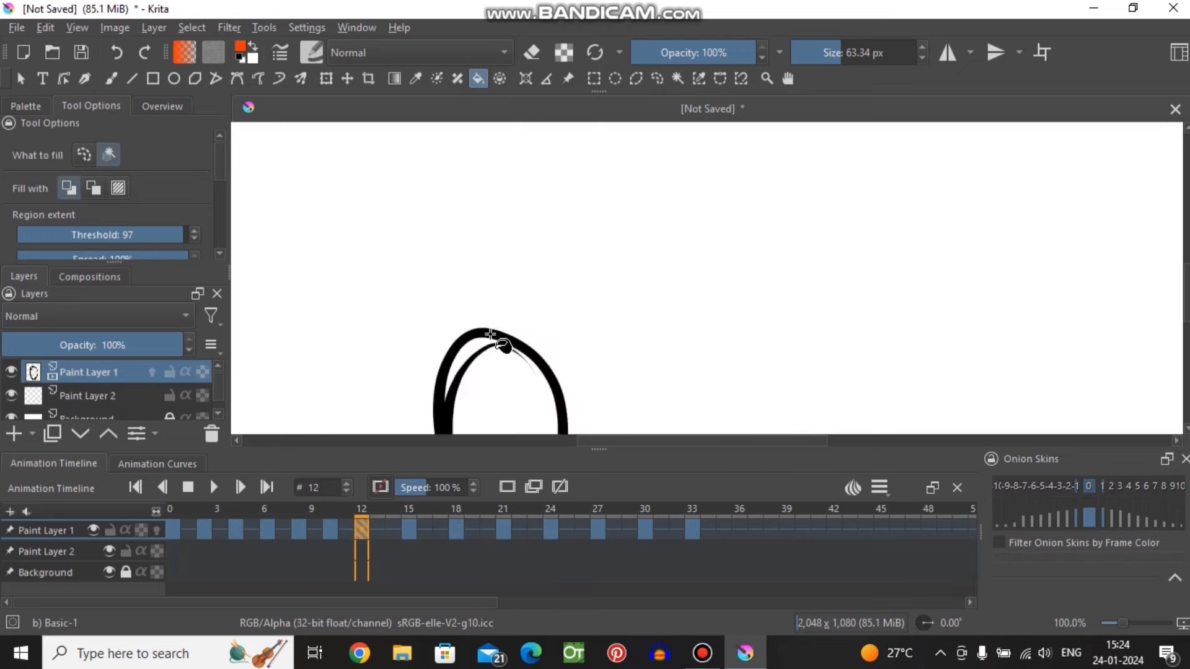
scroll(504, 178, down, 3)
click(504, 178)
- Play and stop the animation to check the fills, then view the canvas at 100%
key(space)
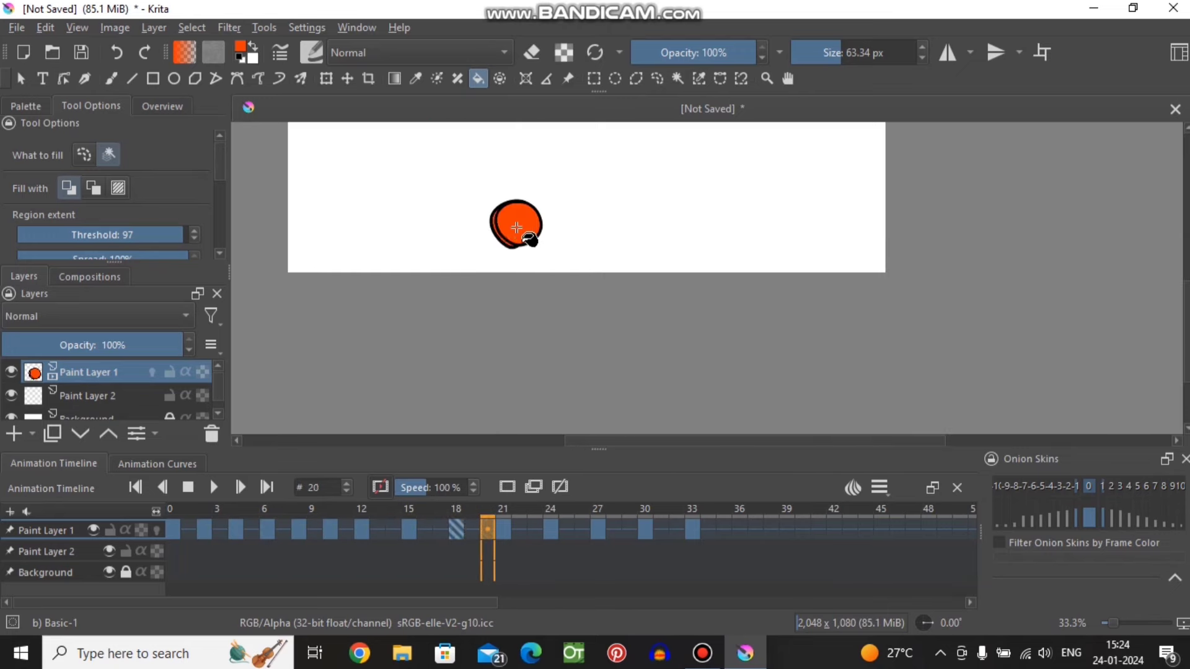
key(space)
scroll(476, 353, up, 3)
key(1)
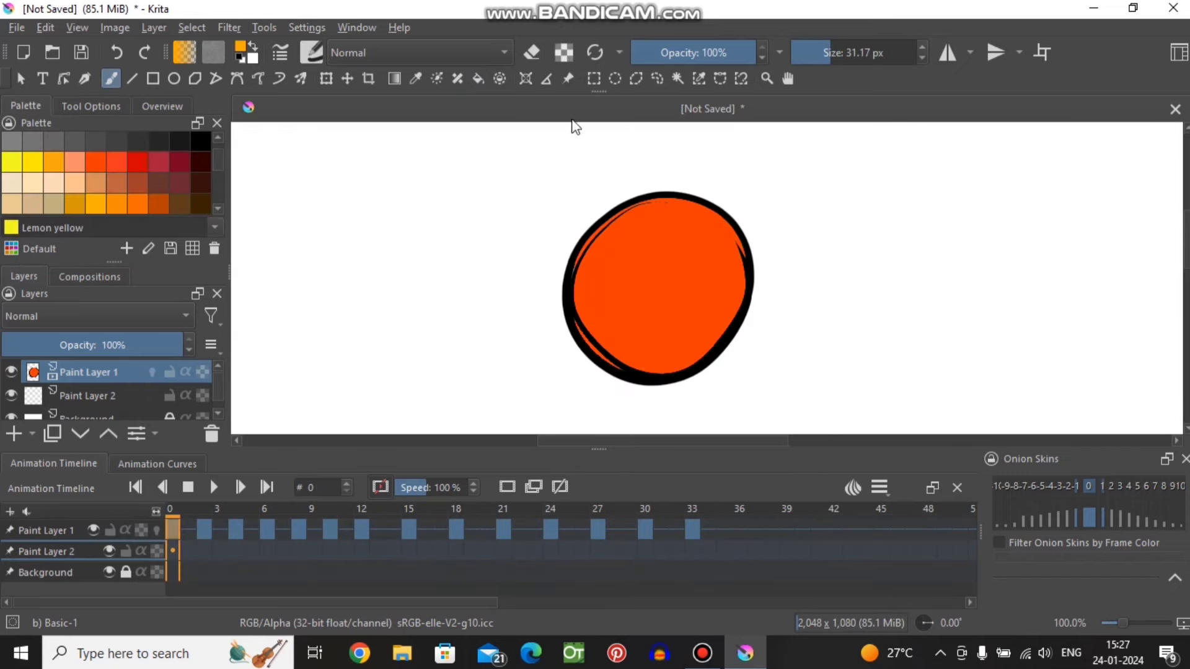
- Select the Basic-1 pen brush preset
scroll(642, 222, up, 1)
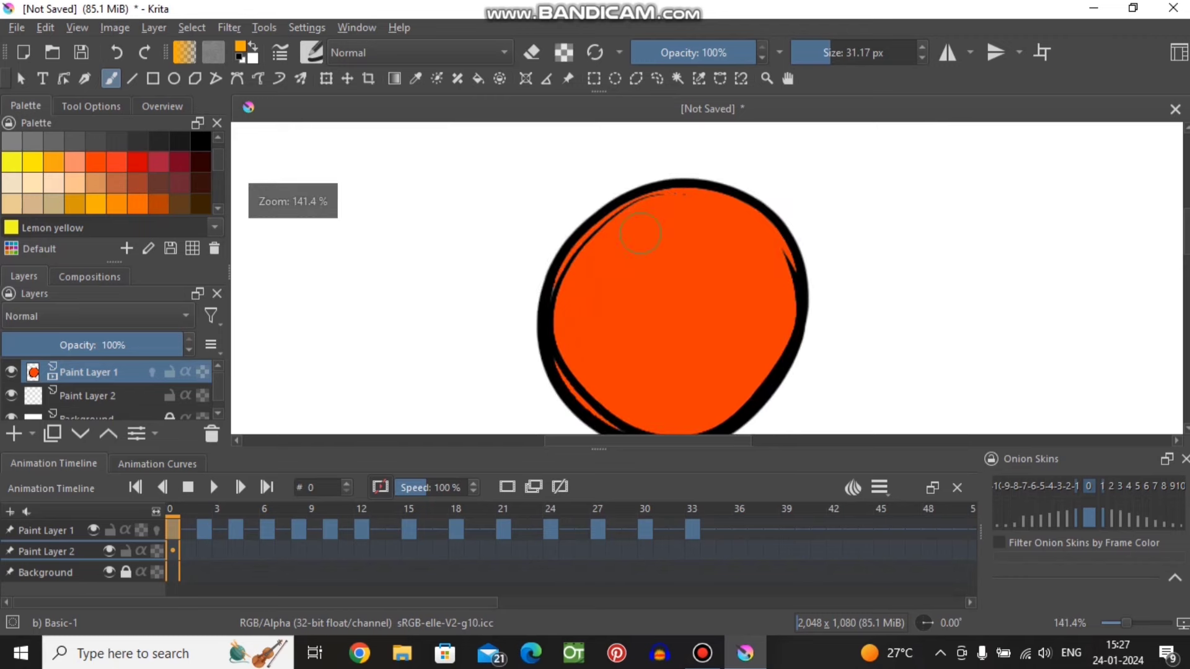
scroll(642, 221, up, 1)
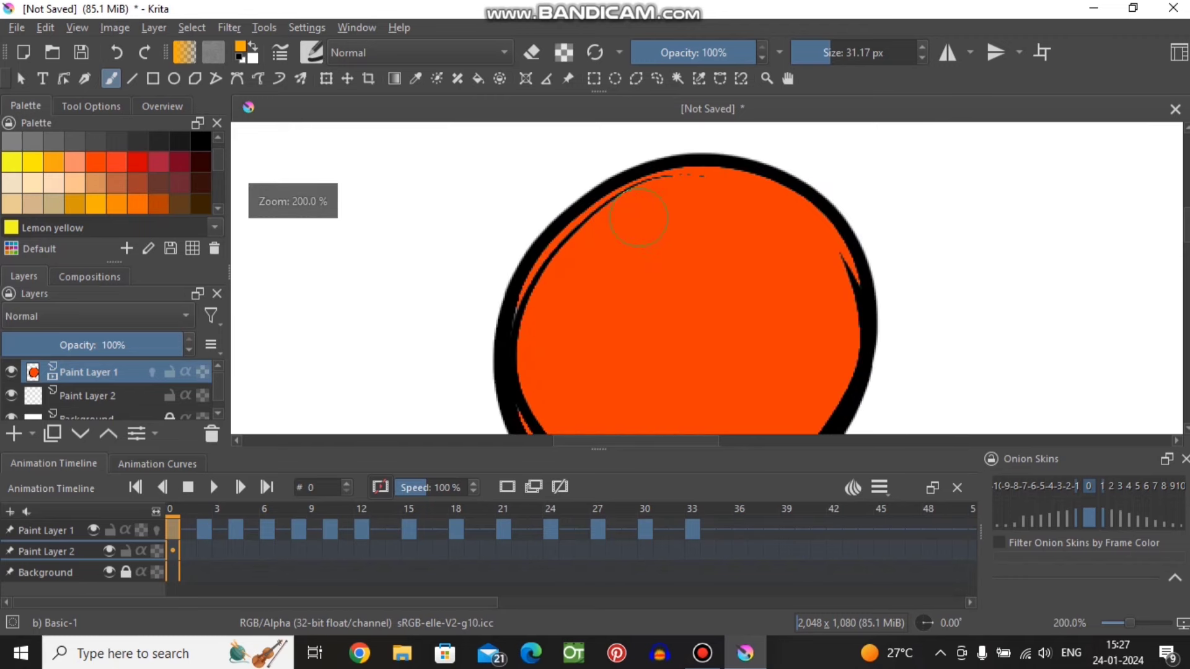
click(312, 59)
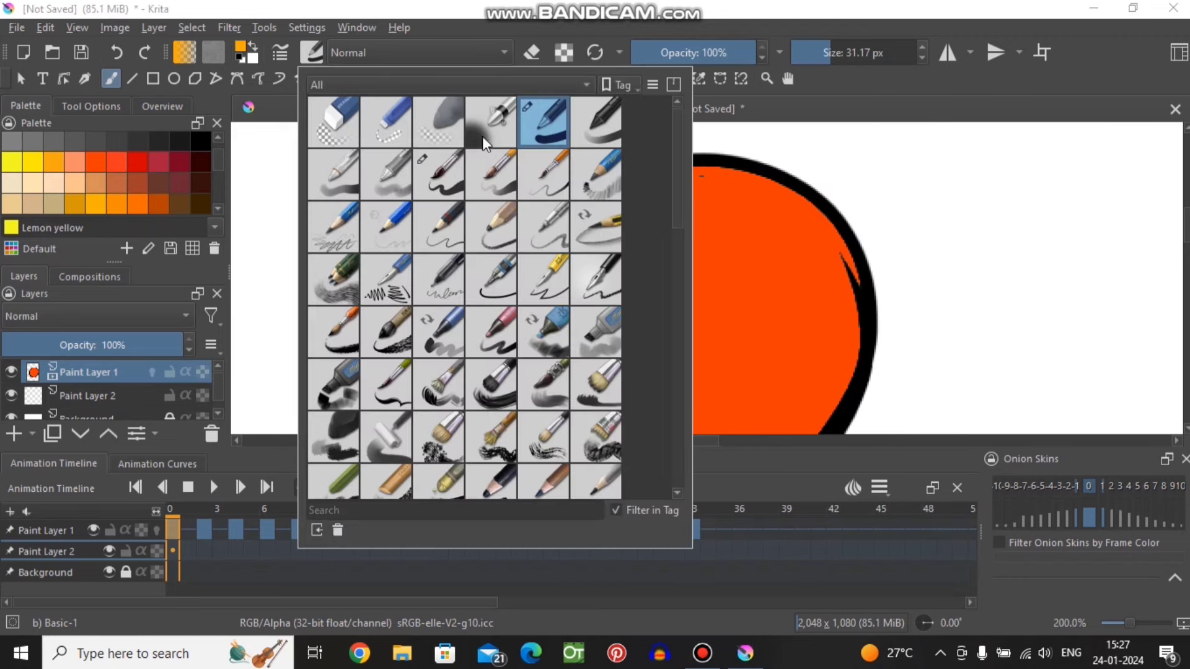
click(507, 128)
click(542, 125)
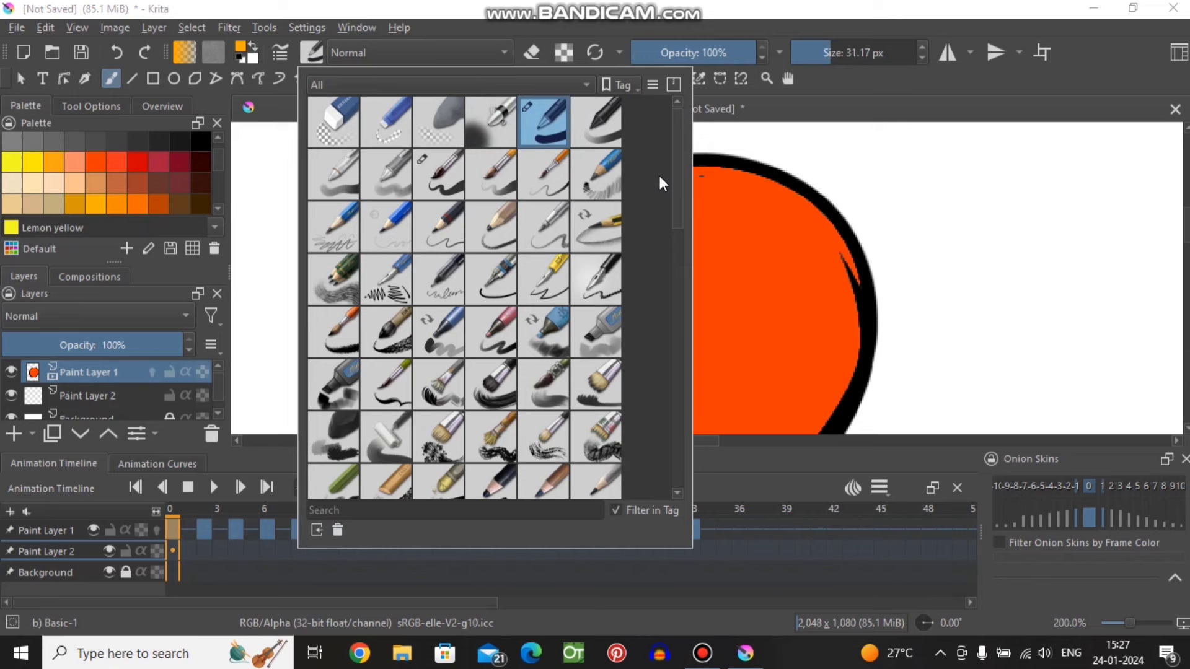
click(706, 195)
- Undo the stray dab and paint a lemon-yellow highlight on the ball's top-left
key(ctrl+z)
drag(607, 257, 637, 227)
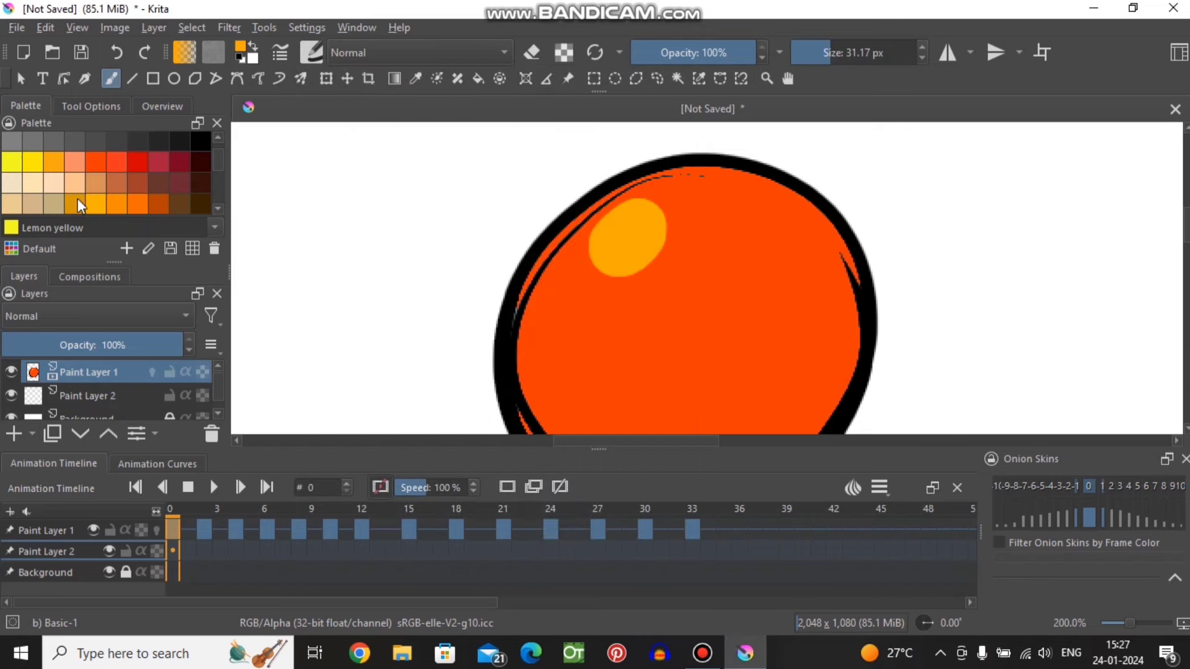
click(13, 162)
mouse_move(629, 231)
mouse_down()
mouse_move(616, 239)
mouse_move(623, 260)
mouse_up()
- Play and scrub the animation to review the highlight, ending on the first frame
click(215, 531)
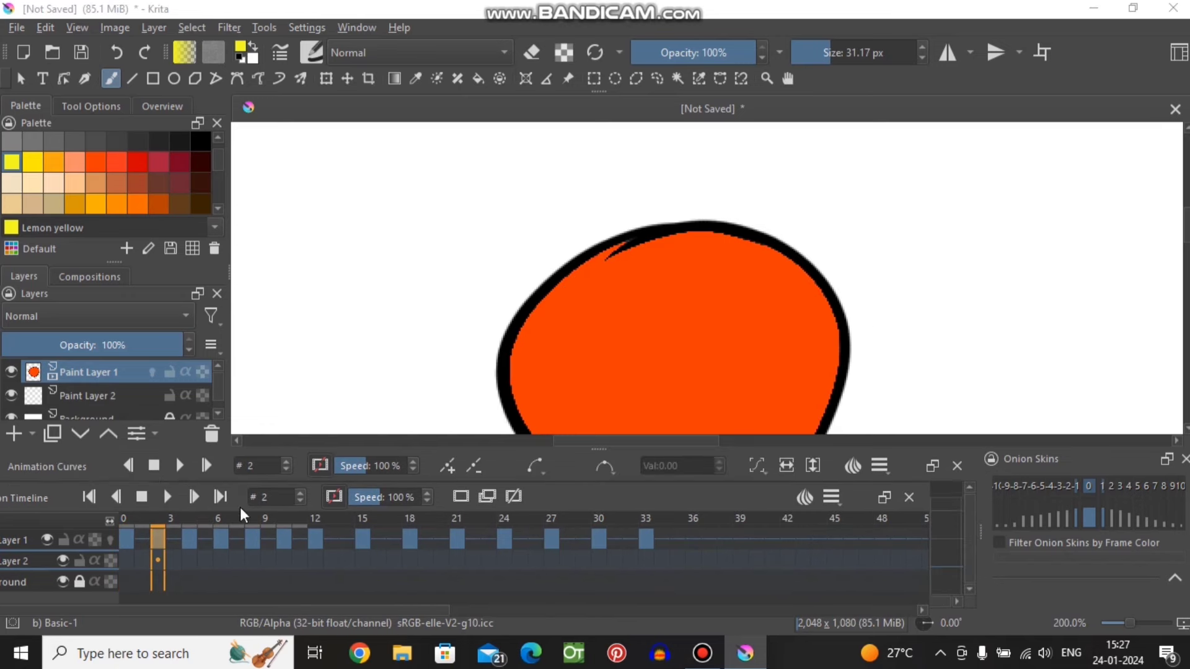
drag(216, 532, 287, 516)
key(space)
scroll(610, 322, down, 4)
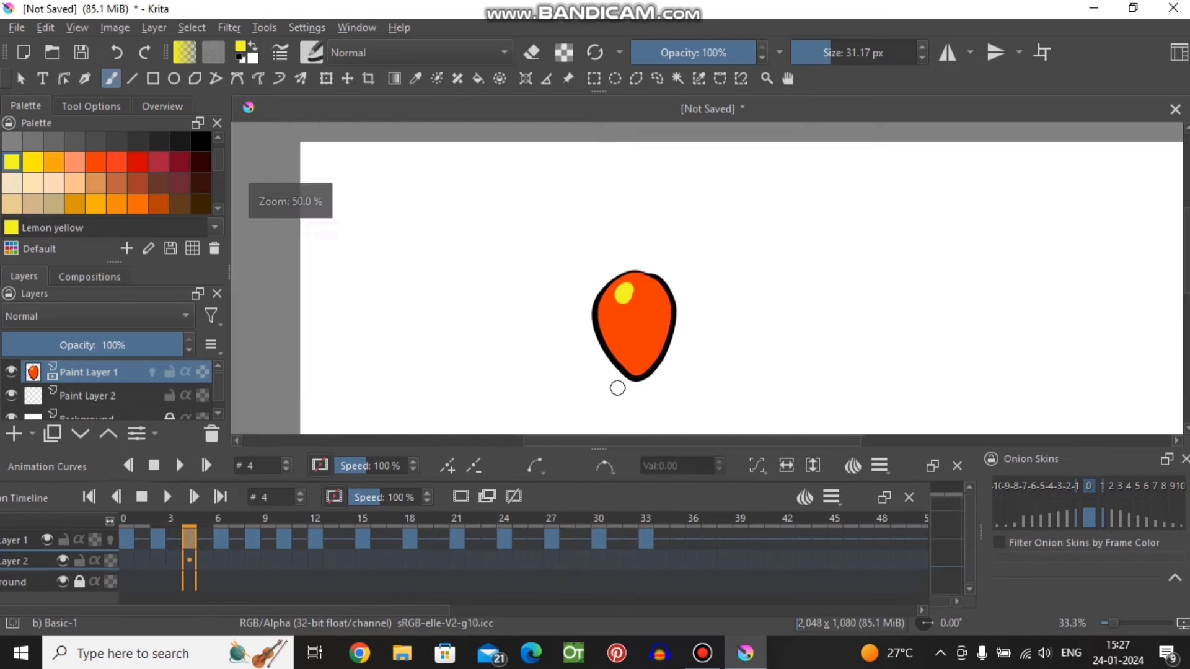
scroll(602, 268, up, 1)
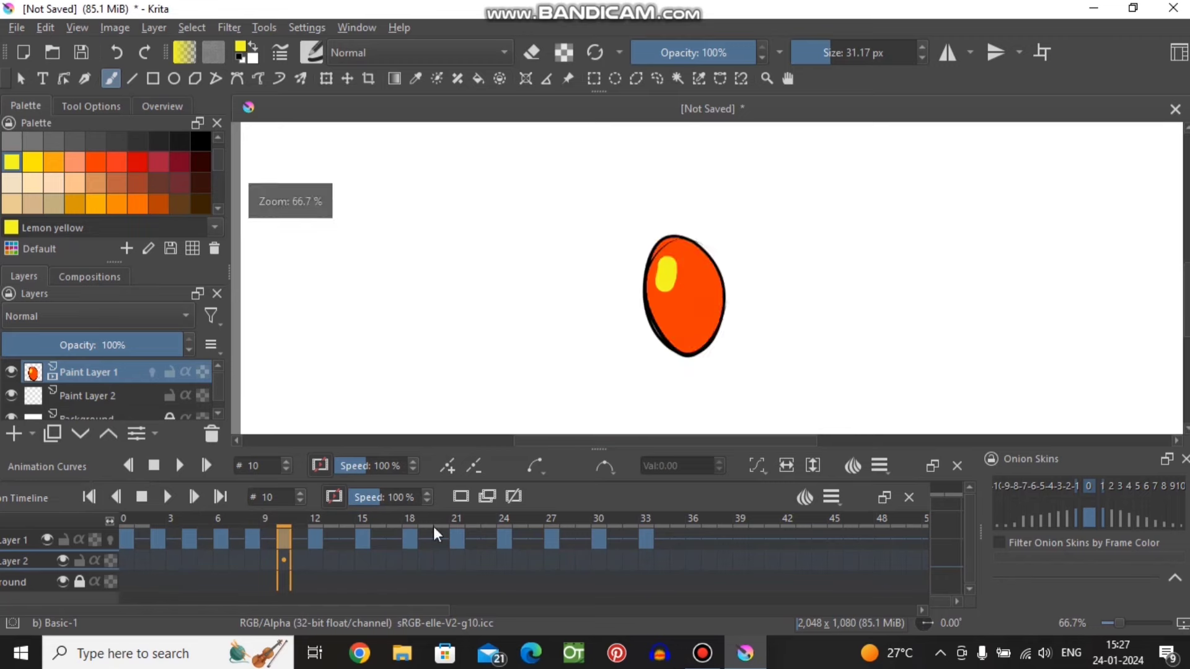
key(minus)
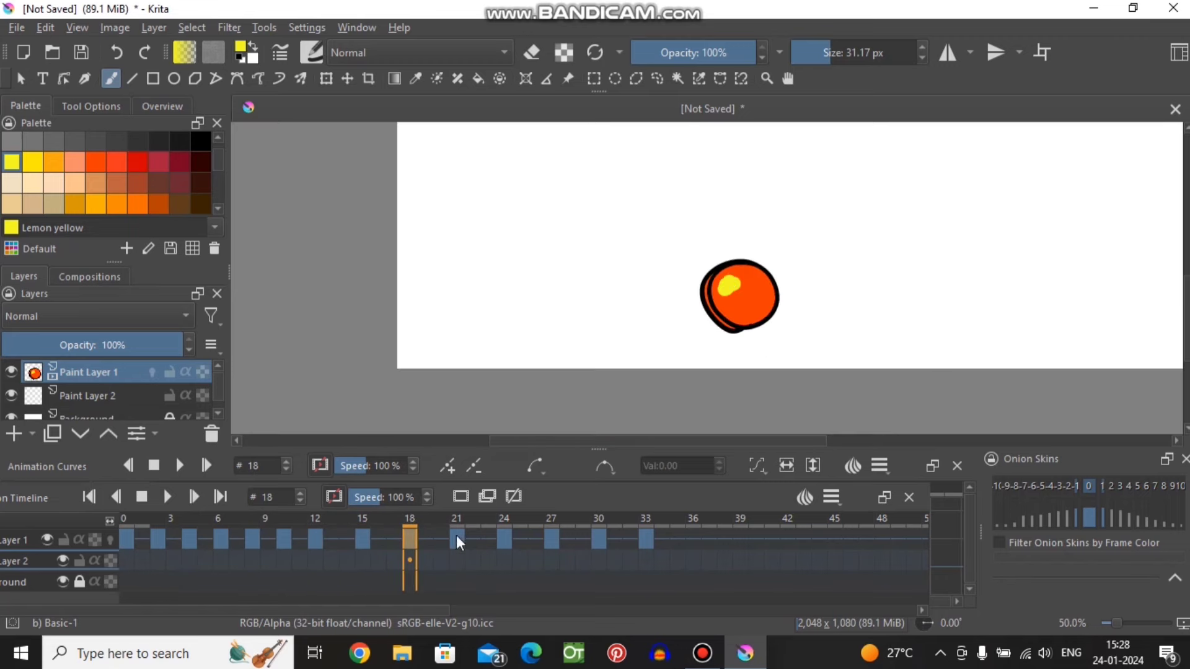
scroll(645, 339, down, 2)
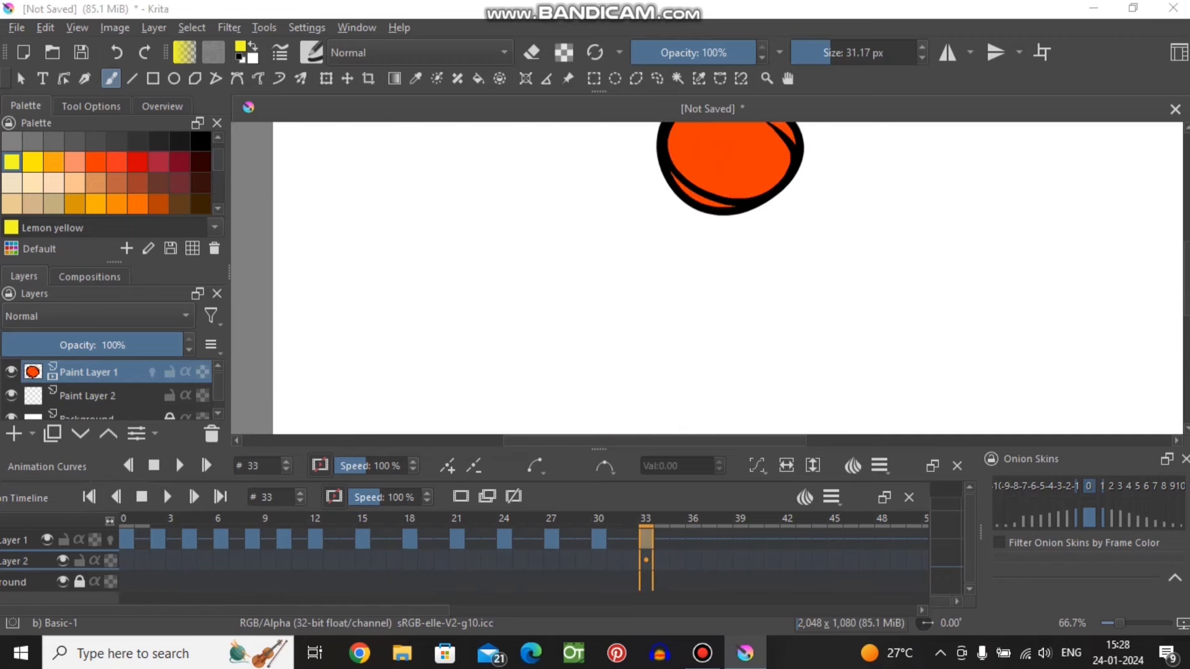
scroll(645, 340, down, 3)
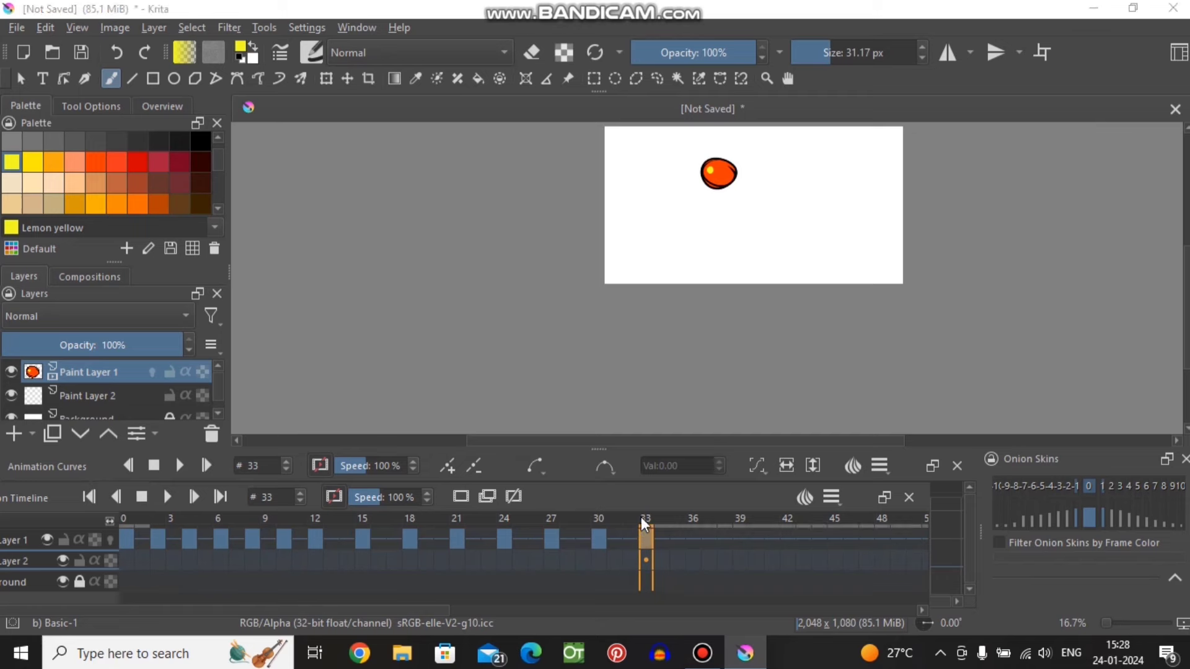
drag(641, 517, 272, 510)
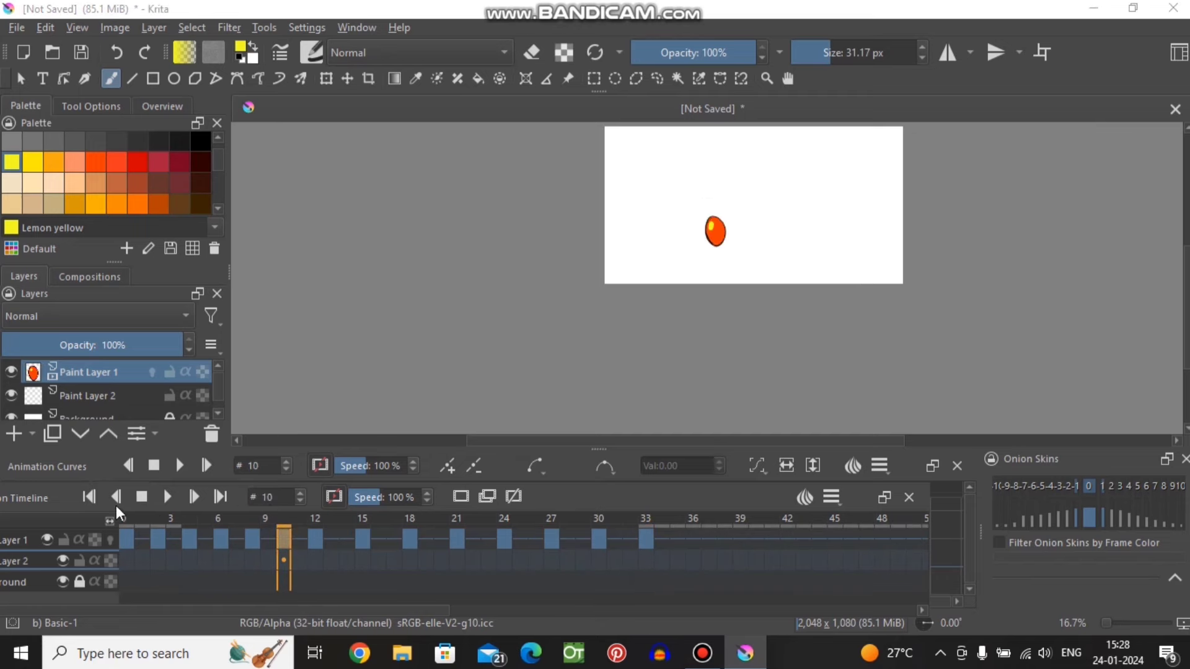
click(89, 496)
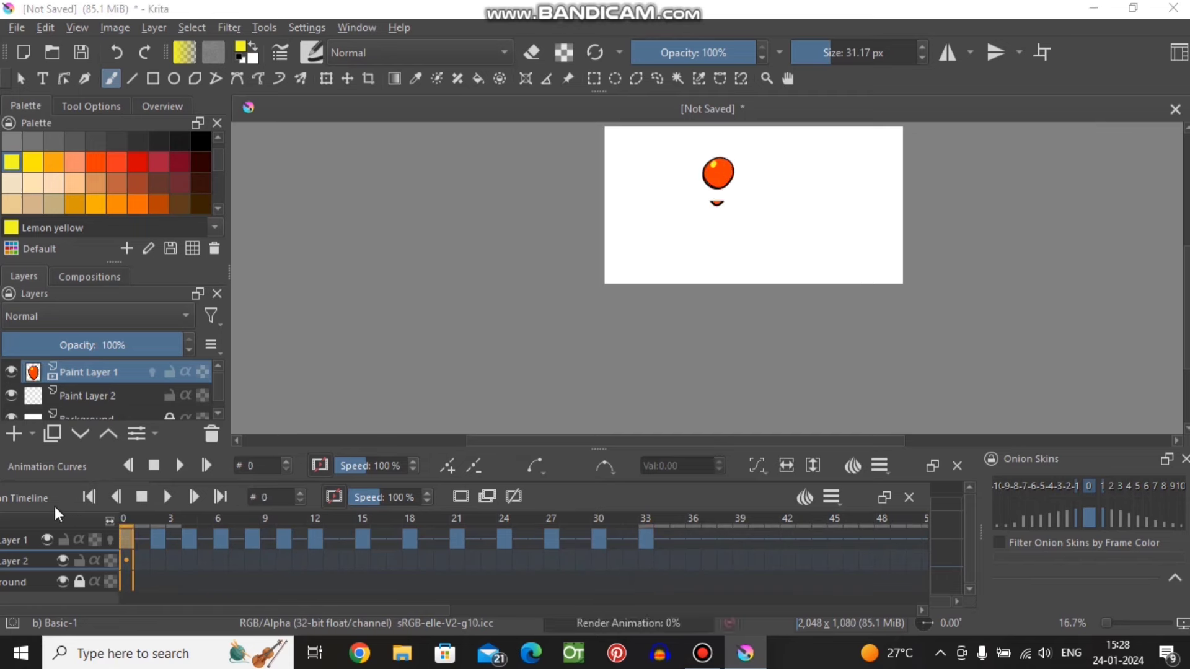
- Set the painting colour to a darker shade of English red
click(138, 162)
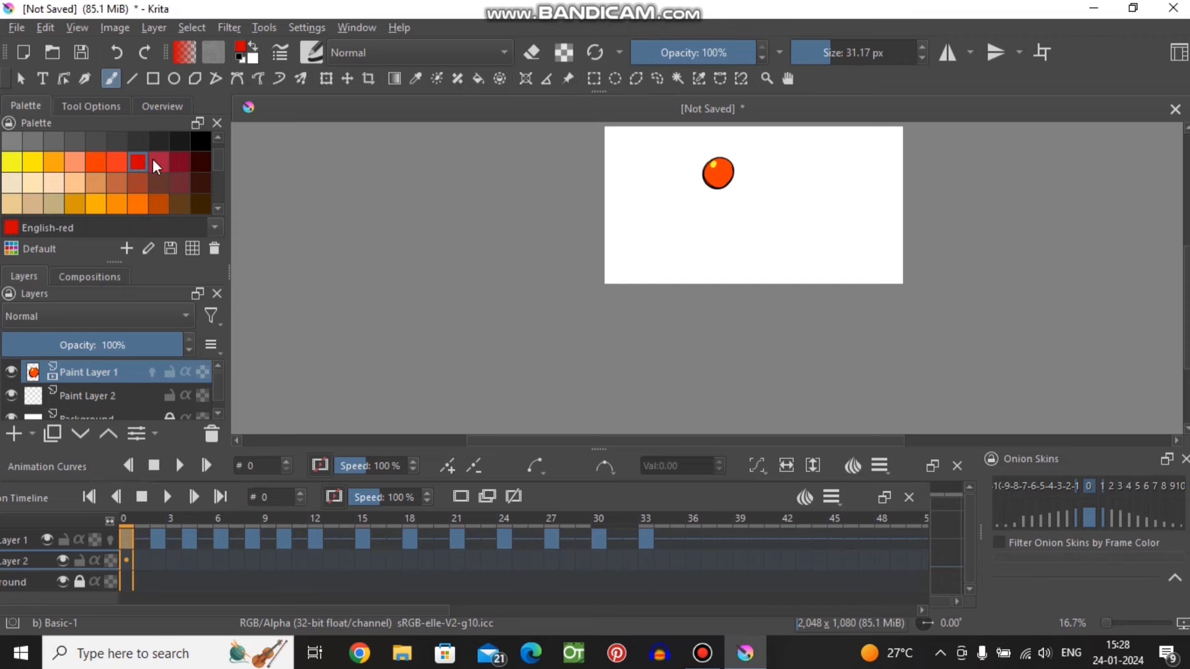
click(238, 46)
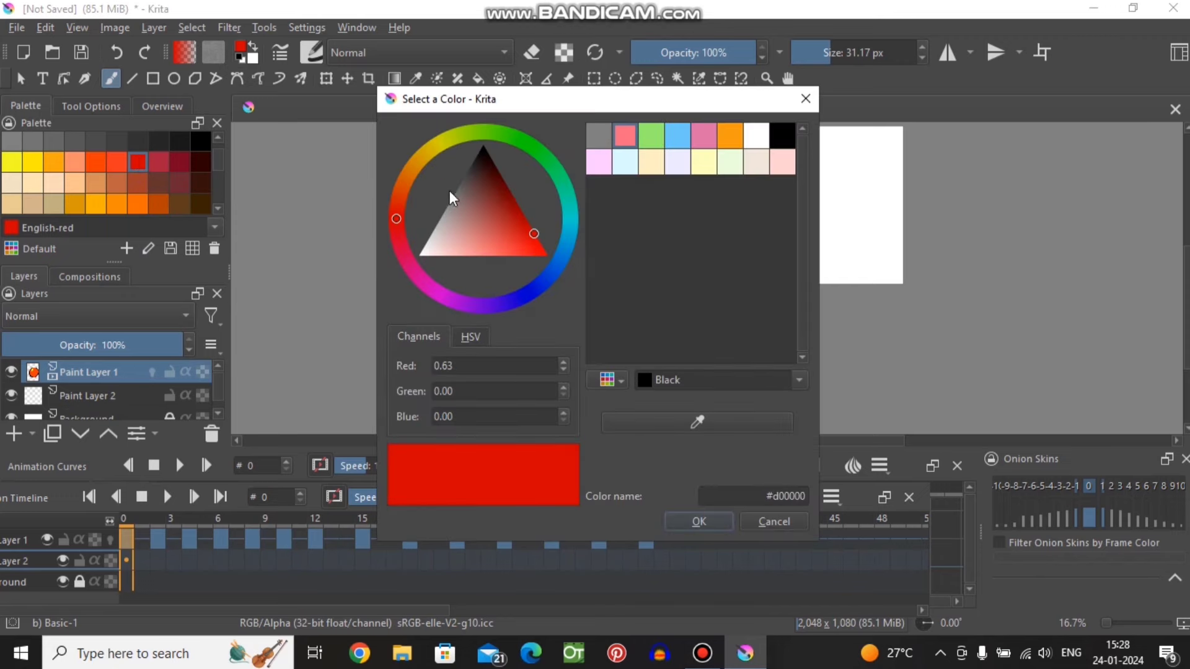
drag(530, 206, 515, 200)
click(696, 522)
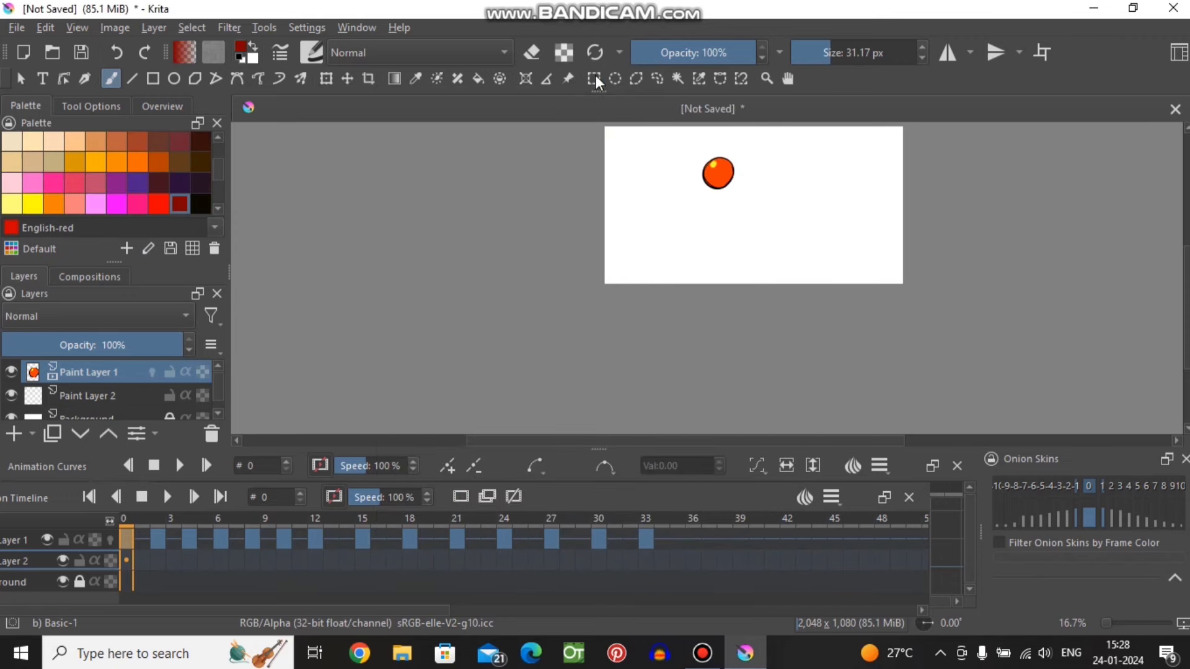
- Switch to the Airbrush Soft preset at about 57 px brush size
click(316, 52)
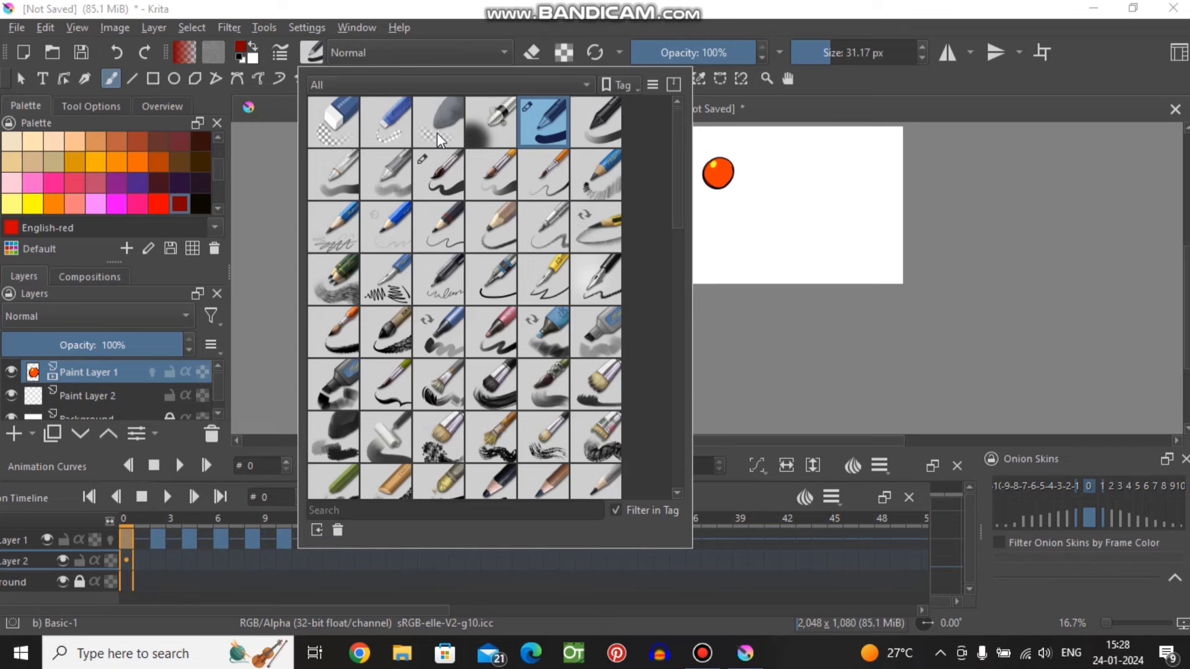
click(482, 128)
click(759, 188)
scroll(758, 186, up, 1)
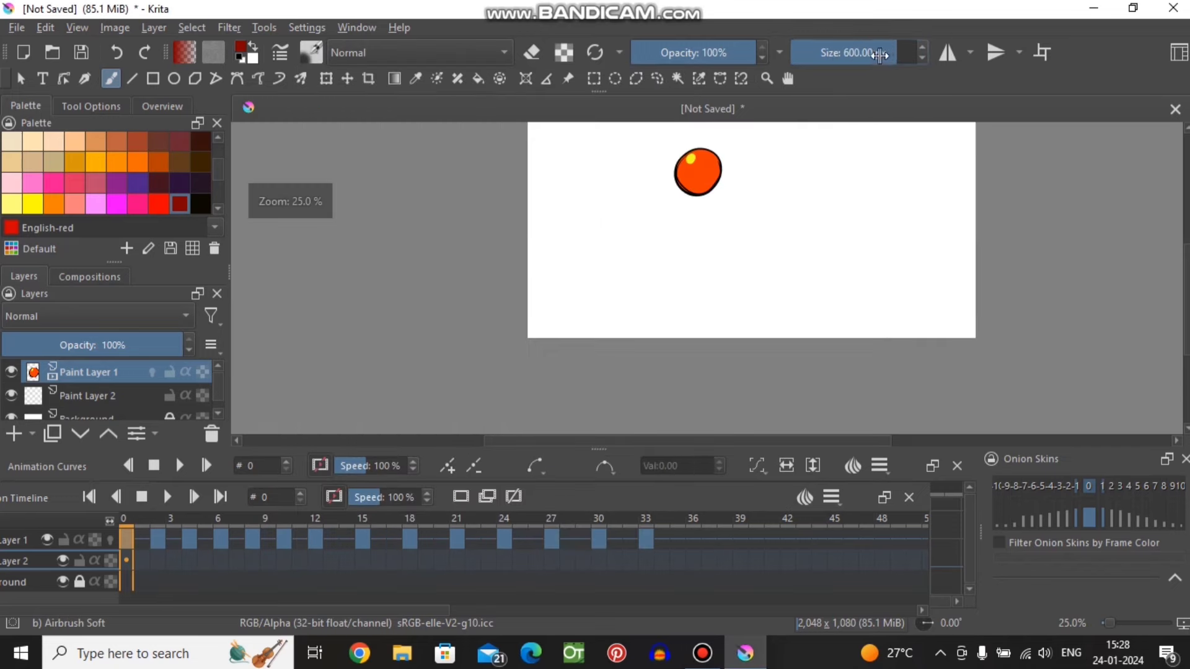
drag(879, 55, 839, 59)
scroll(742, 144, up, 2)
scroll(726, 161, up, 1)
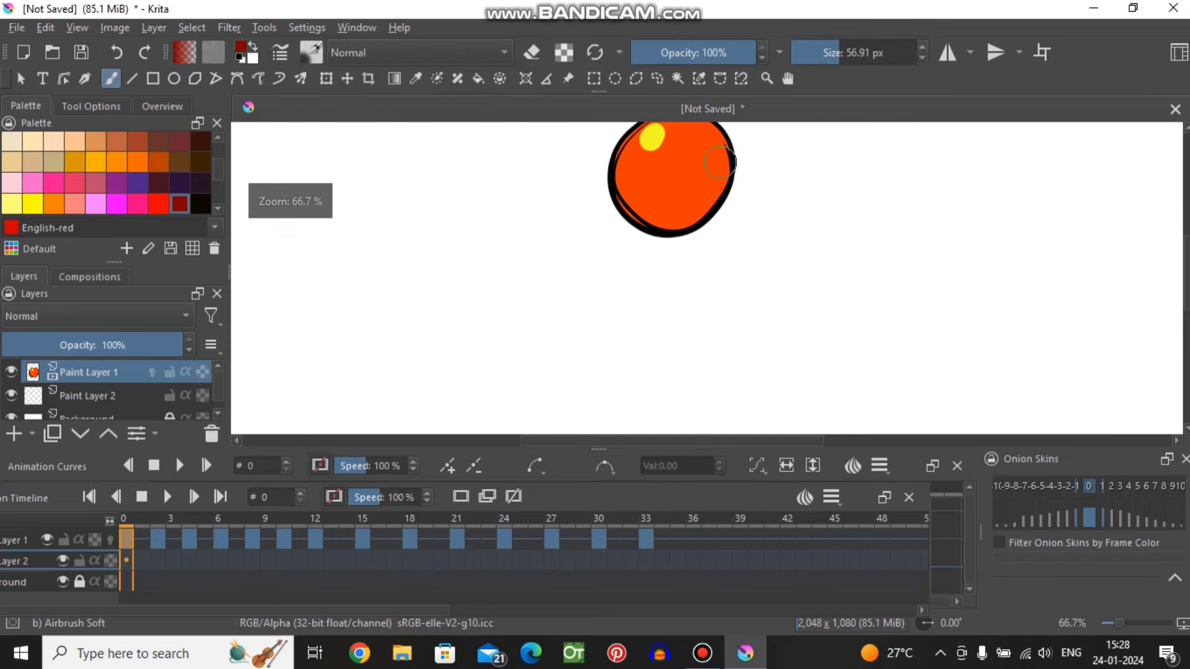
scroll(701, 179, up, 1)
scroll(679, 201, up, 1)
- Airbrush dark red shading along the ball's right and bottom on the first frames
mouse_move(679, 200)
mouse_down()
mouse_move(657, 273)
mouse_move(489, 236)
mouse_up()
scroll(623, 179, down, 3)
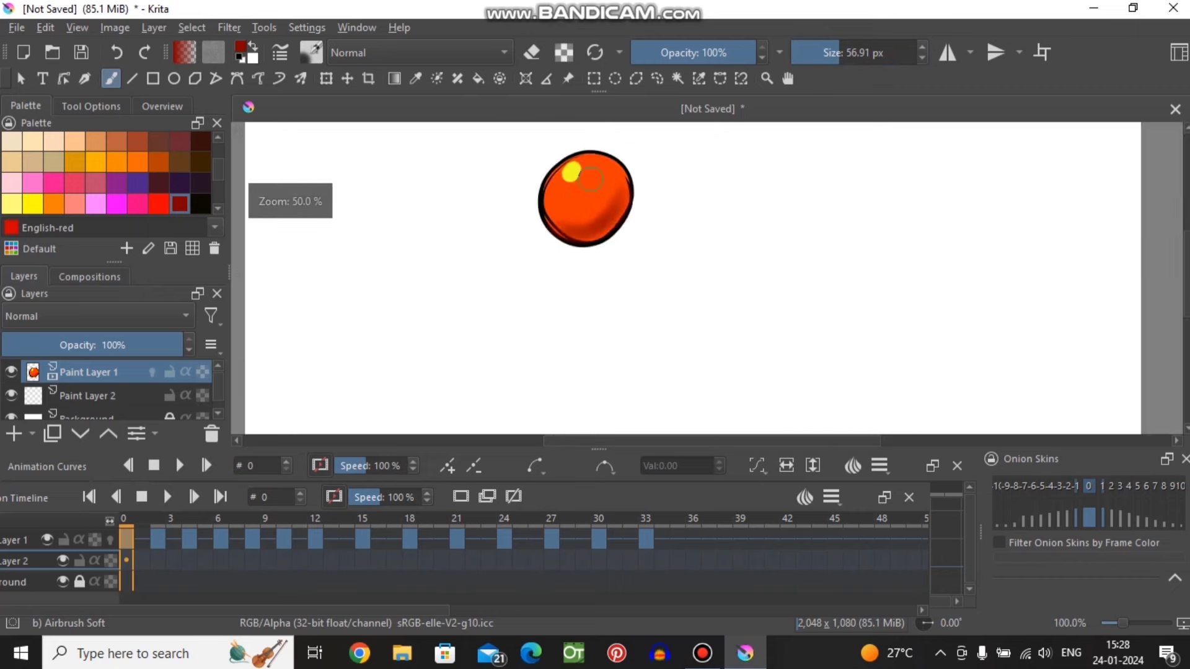
scroll(623, 179, up, 2)
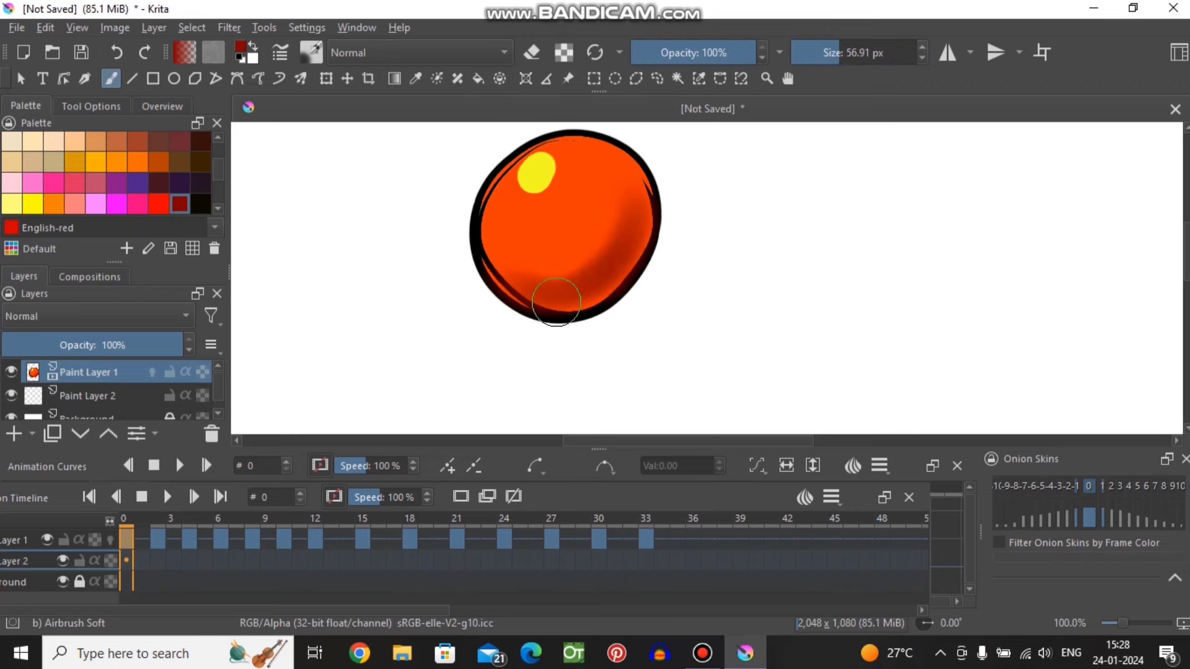
key(period)
- Step through the keyframes at frames 2, 6, 12, 21 and 30 with the period key
key(period)
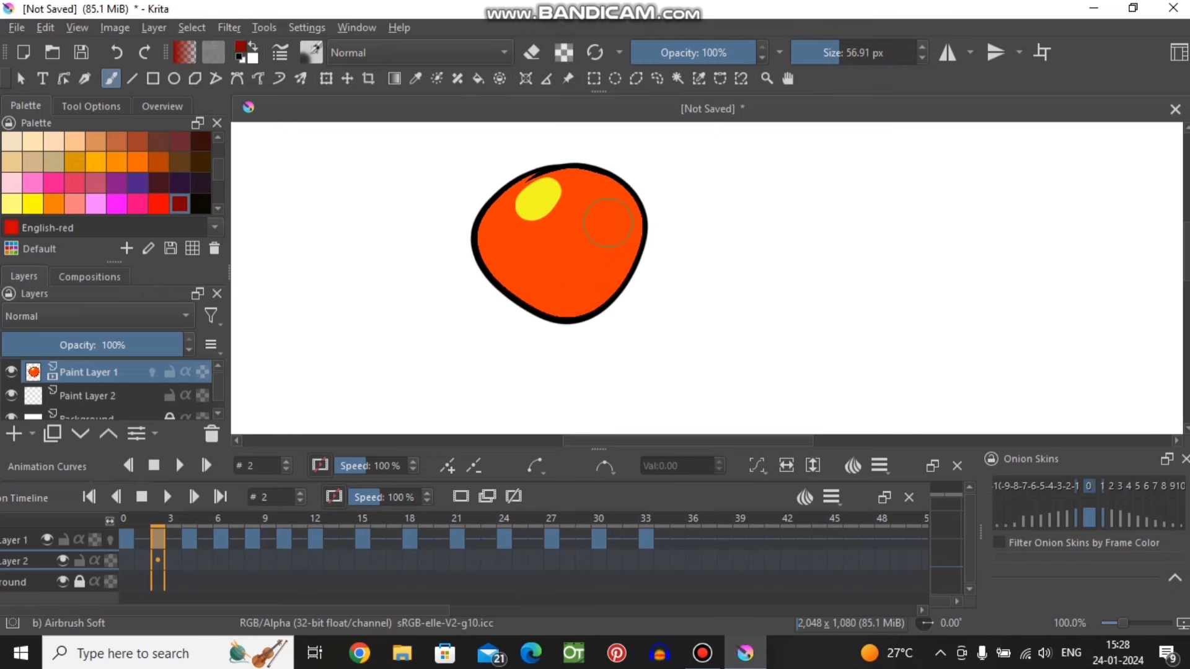
mouse_move(607, 223)
mouse_down()
mouse_move(595, 273)
mouse_move(546, 294)
mouse_move(613, 226)
mouse_up()
key(period)
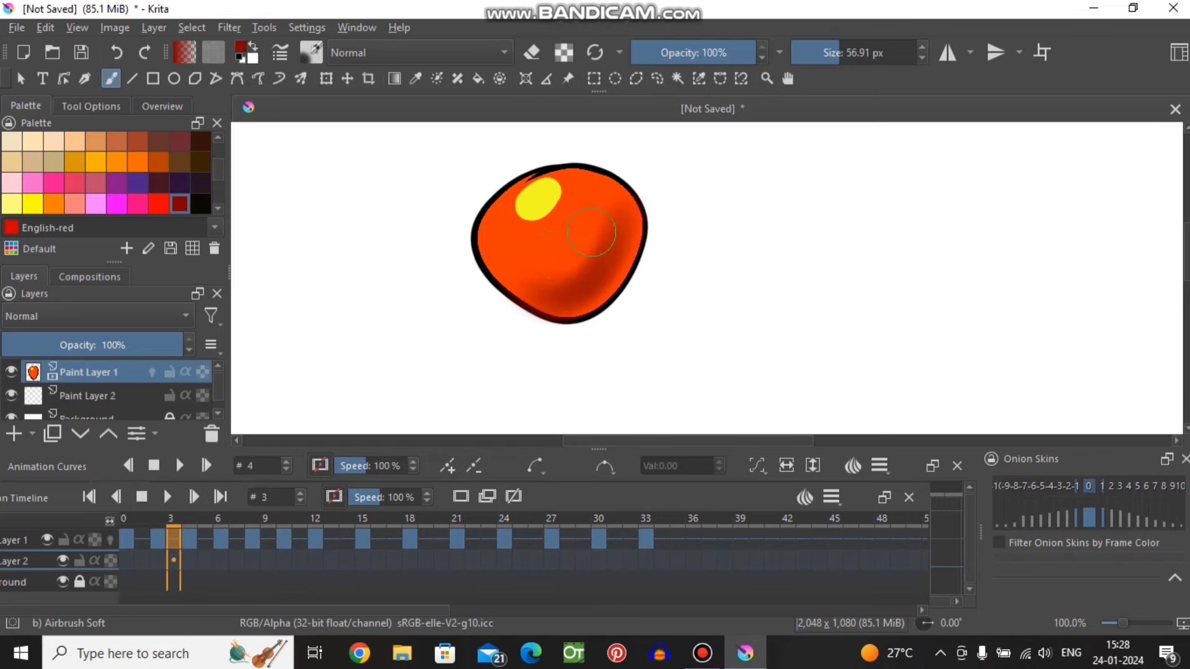
key(period)
key(period)
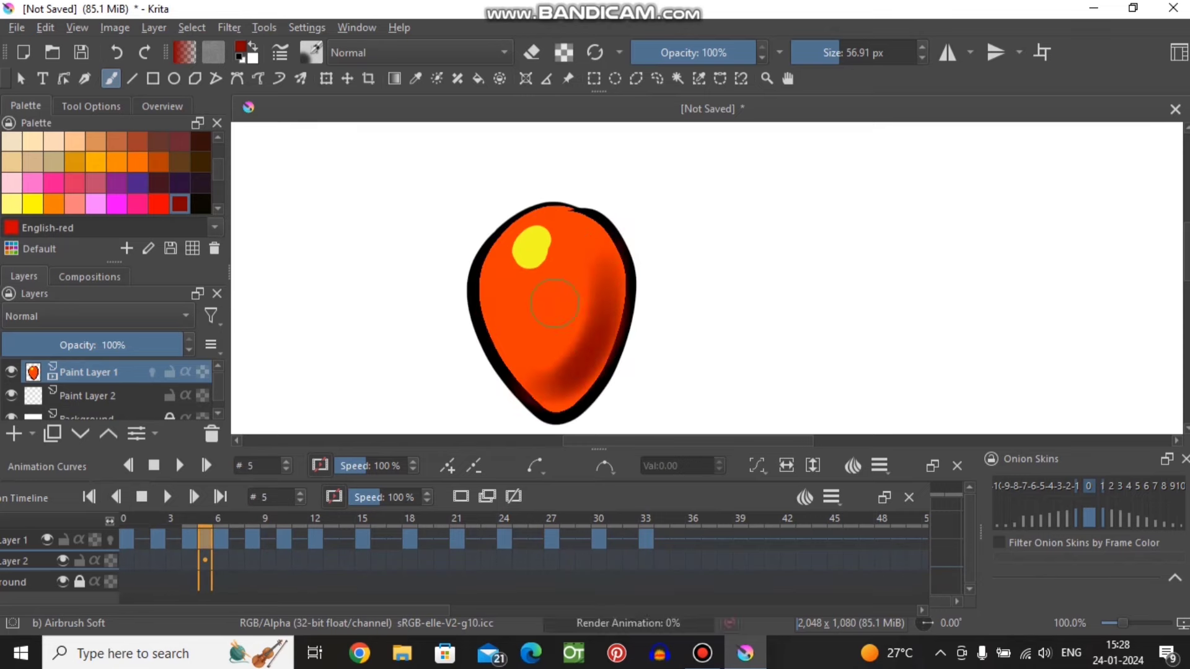
key(period)
scroll(581, 300, down, 3)
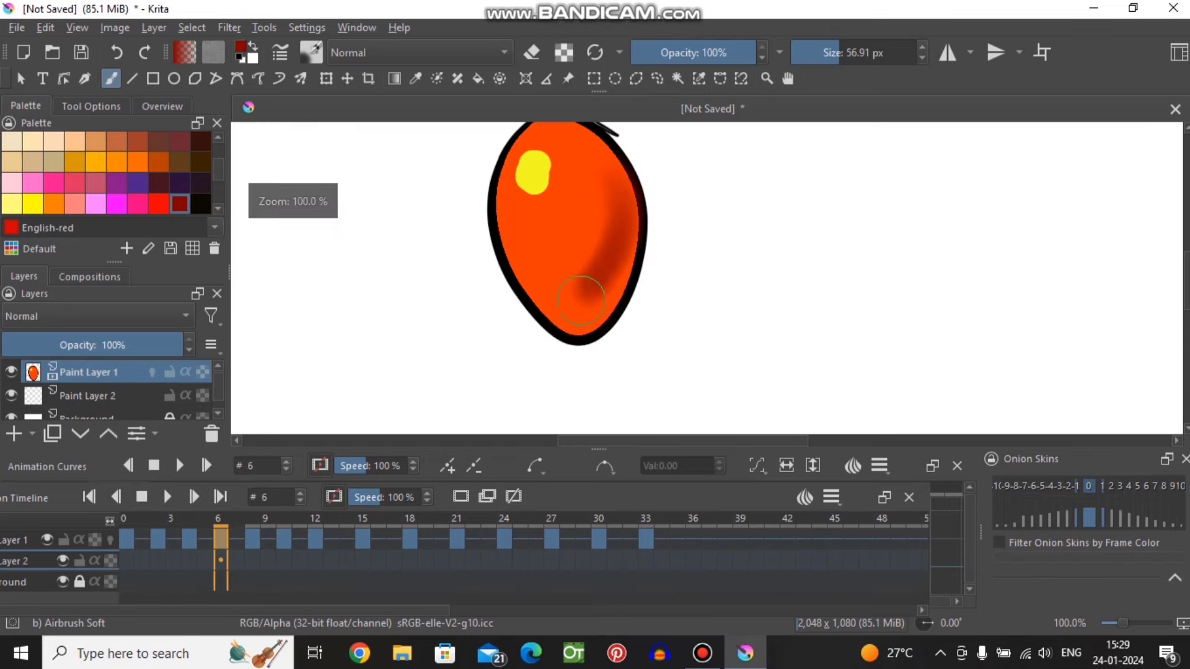
key(period)
key(period)
ctrl+scroll(589, 213, down, 1)
key(period)
key(period)
key(period)
key(period)
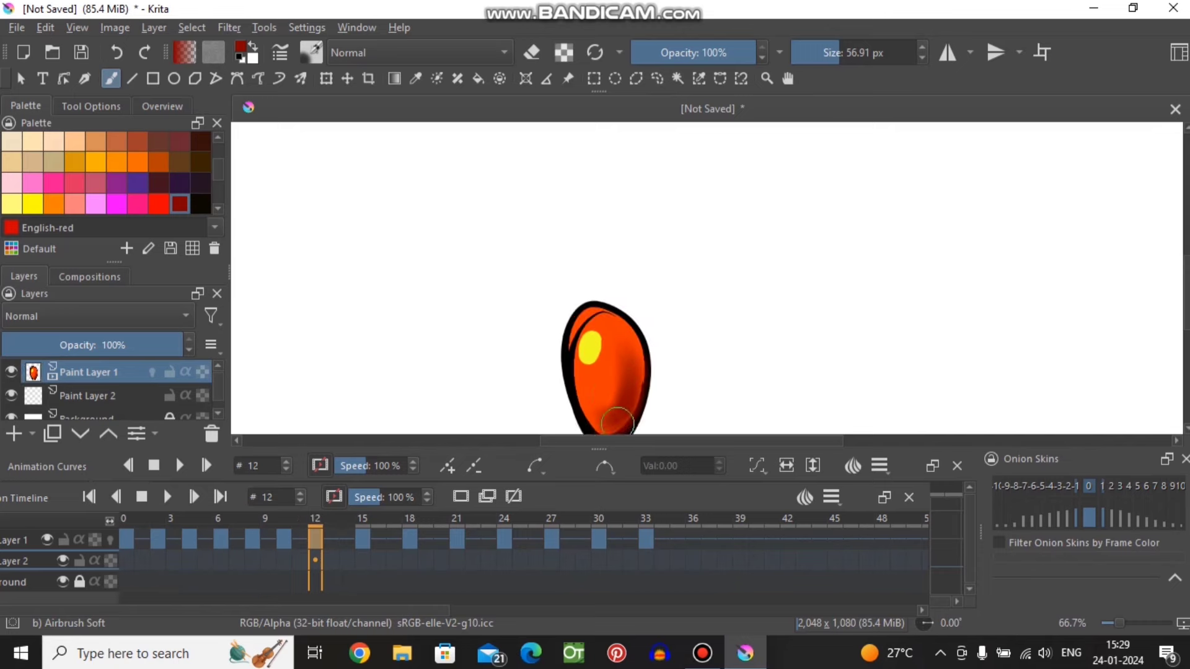
key(period)
key(period)
key(period)
key(period)
key(period)
key(period)
key(period)
key(period)
key(period)
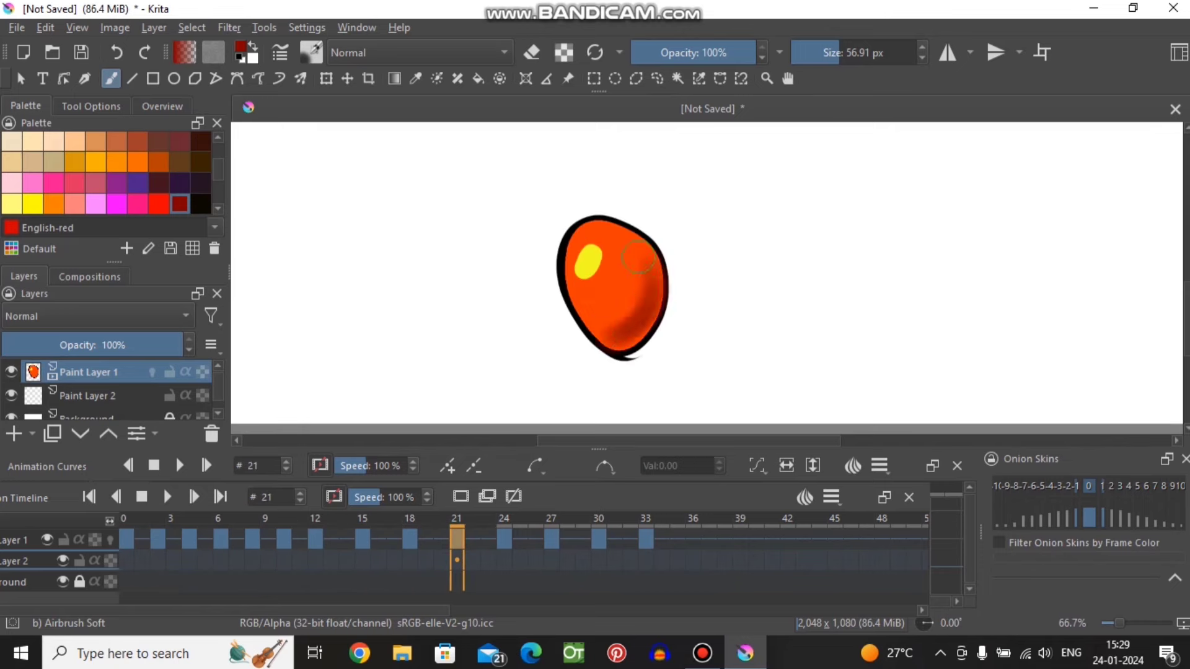
key(period)
key(period)
key(period)
key(period)
key(period)
key(period)
scroll(635, 176, down, 2)
key(period)
key(period)
key(period)
scroll(617, 166, up, 4)
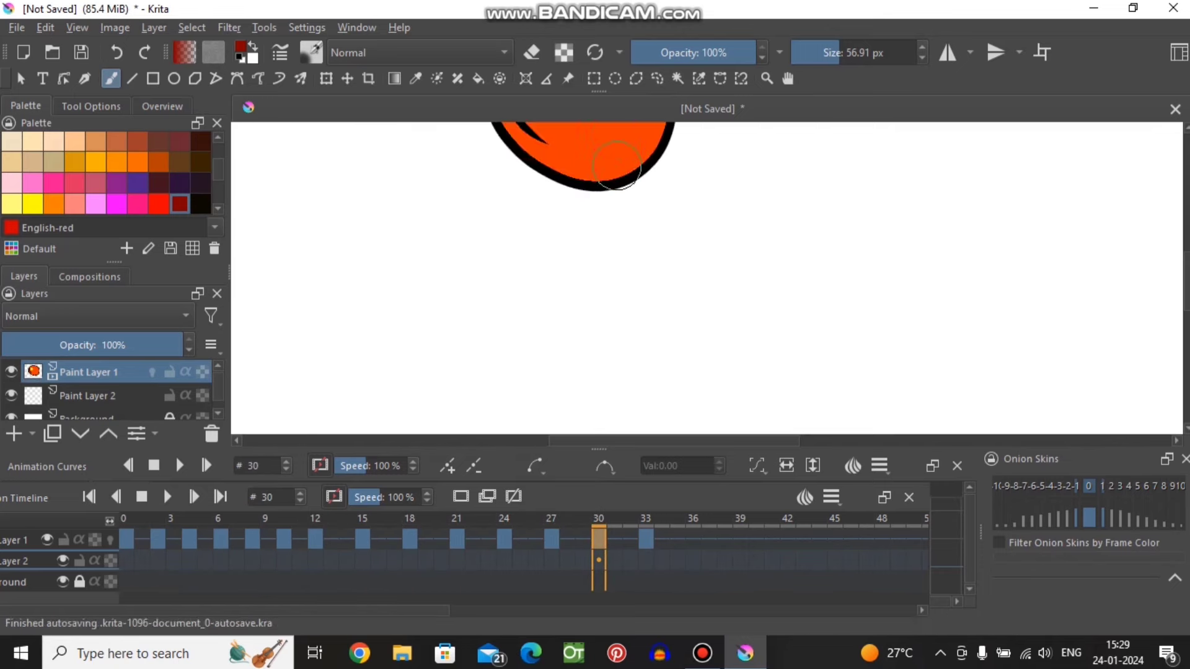
scroll(618, 167, down, 1)
key(period)
key(period)
key(period)
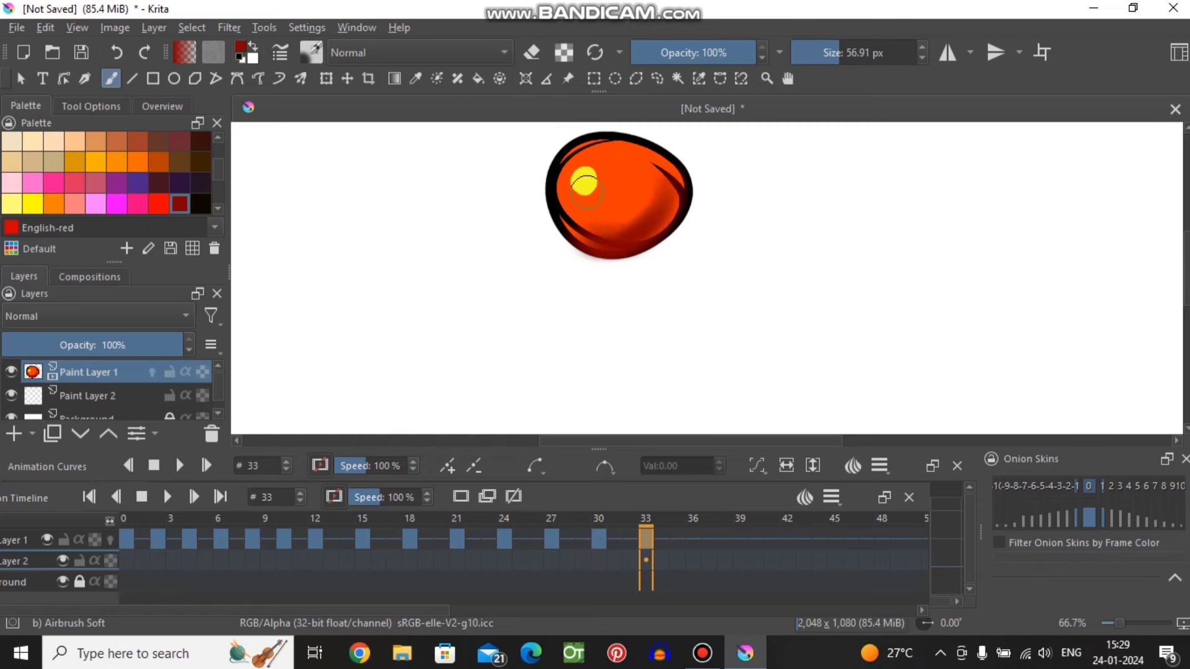
scroll(674, 234, down, 3)
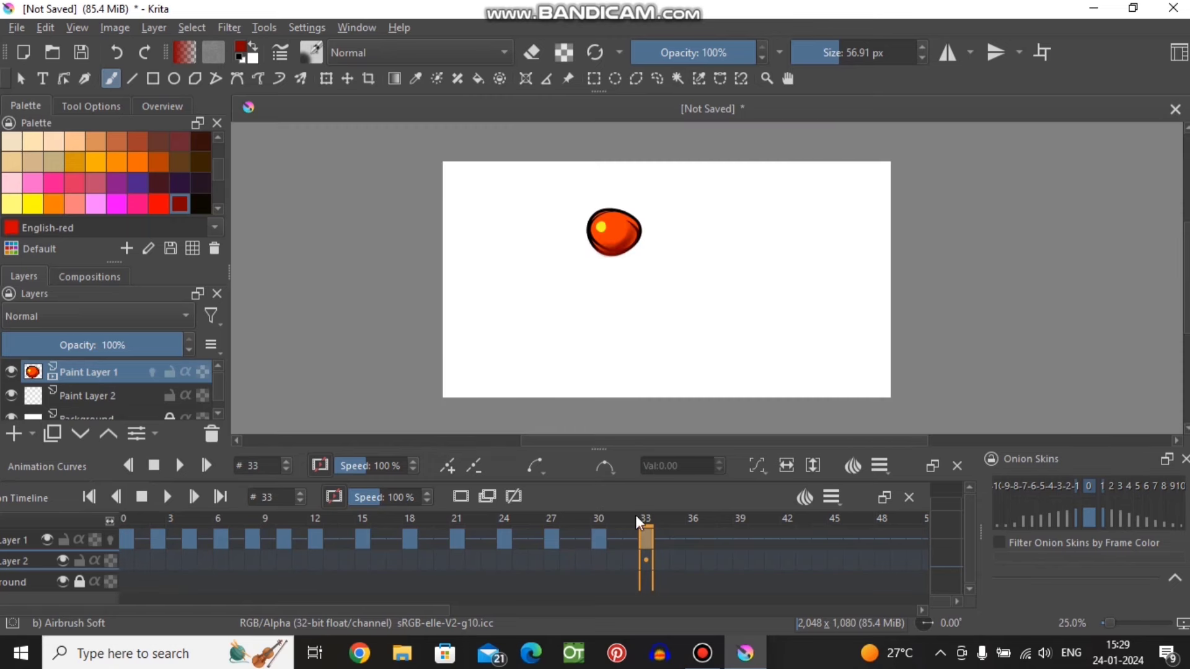
- At frame 0, add Paint Layer 3 and place it beneath the ball's layer
mouse_move(633, 516)
mouse_down()
mouse_move(221, 533)
mouse_move(142, 521)
mouse_up()
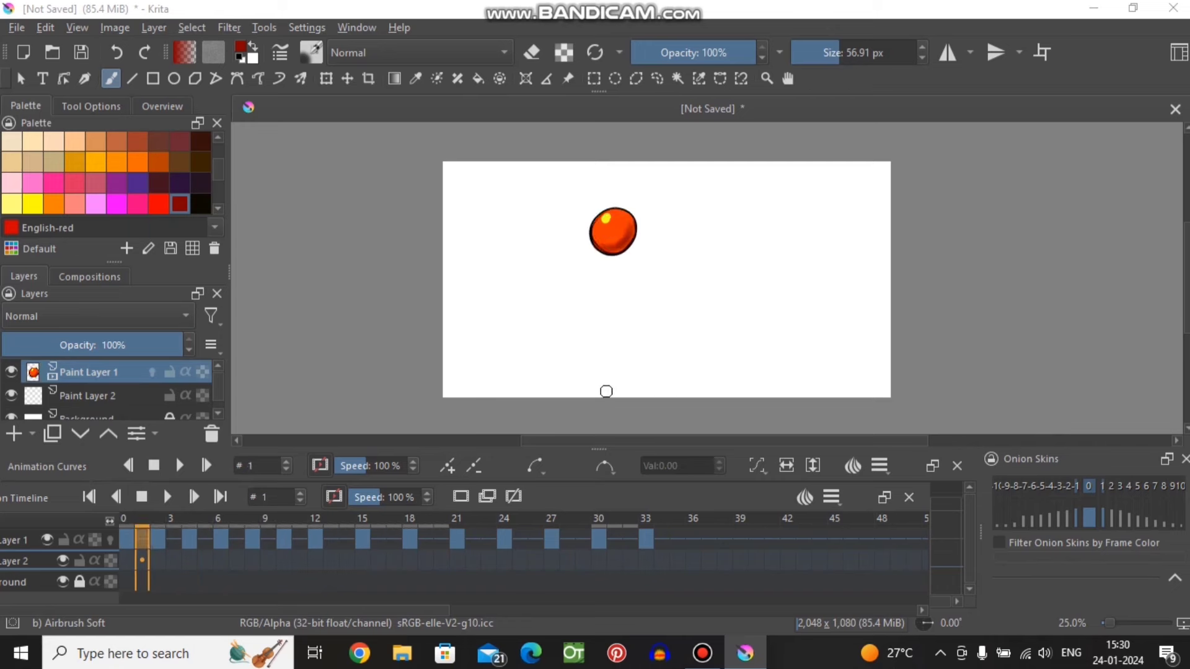
click(123, 526)
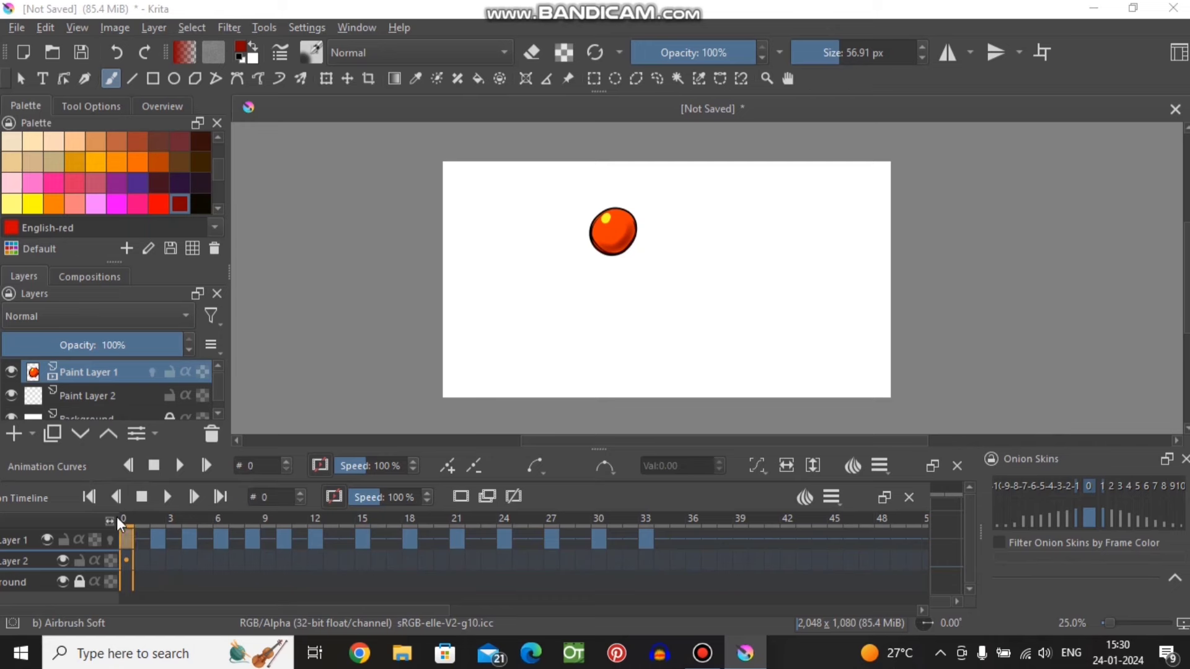
click(10, 437)
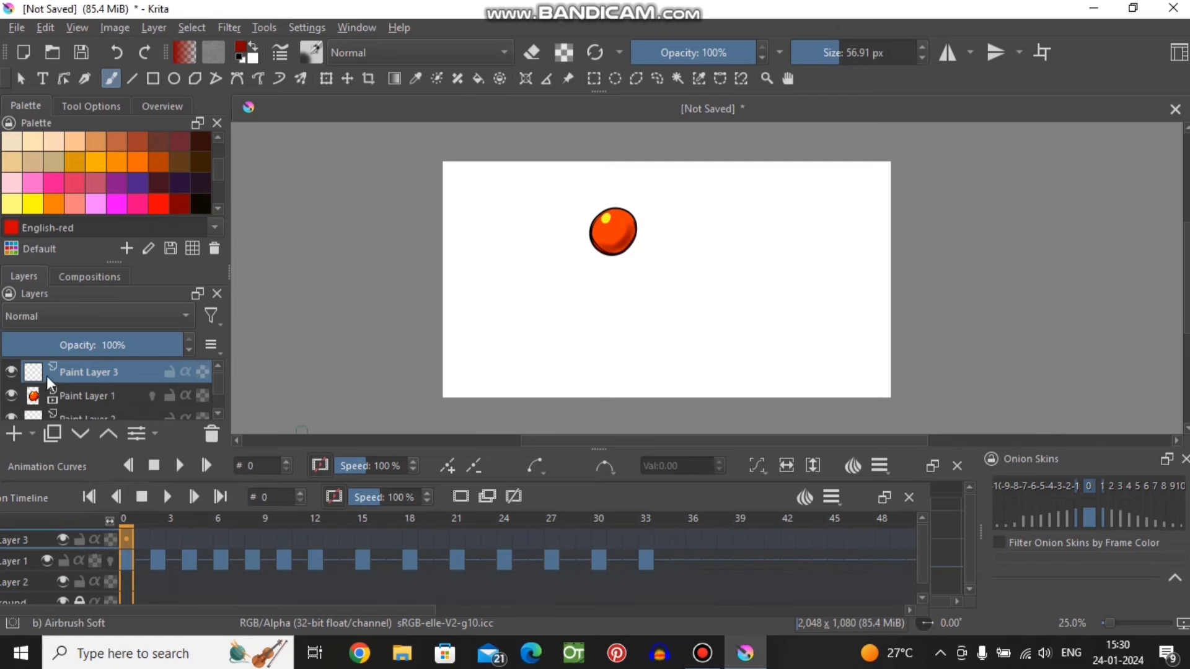
drag(71, 394, 100, 403)
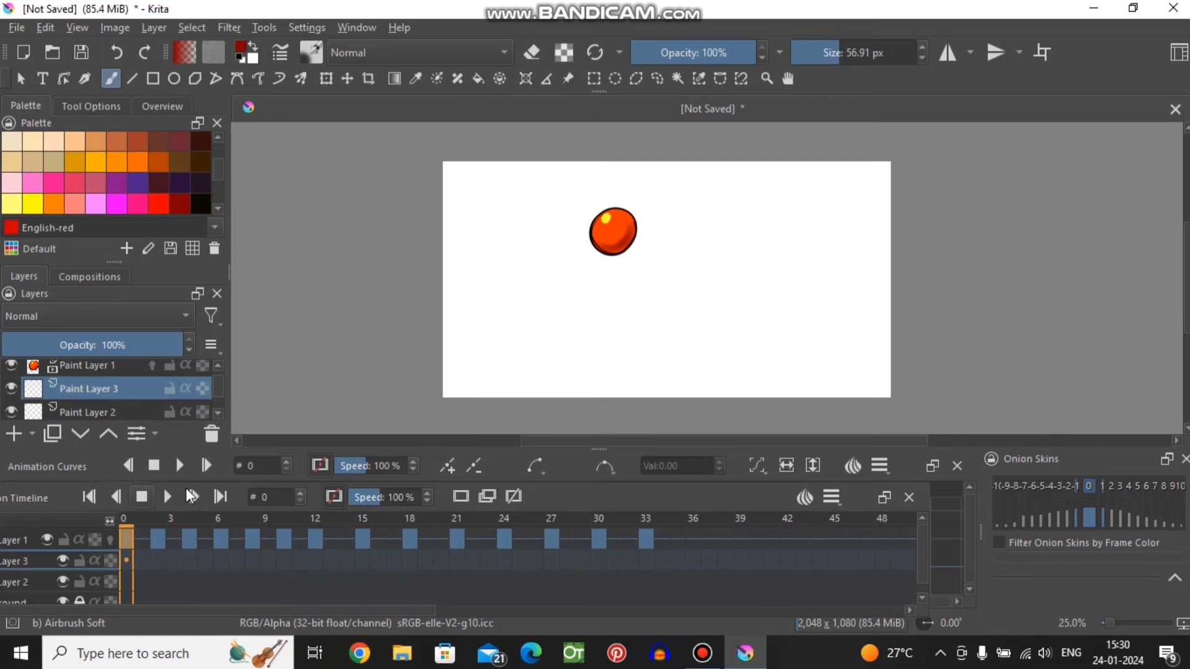
- Set the painting colour to Dark purple, darkened to near black
click(185, 186)
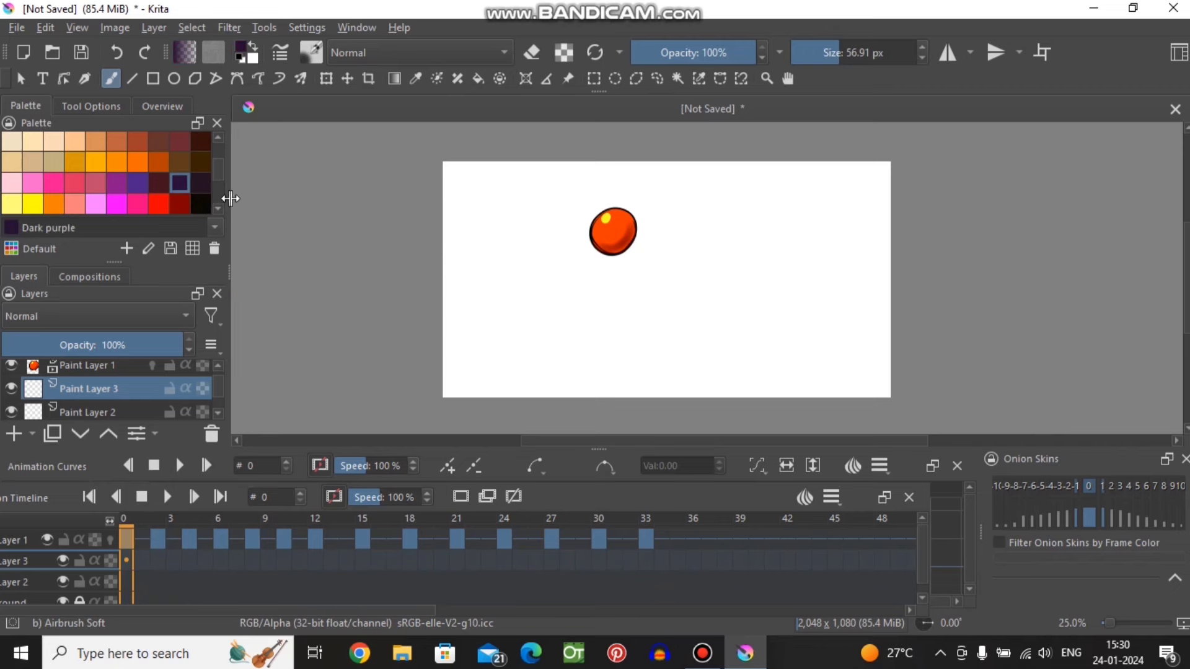
click(246, 53)
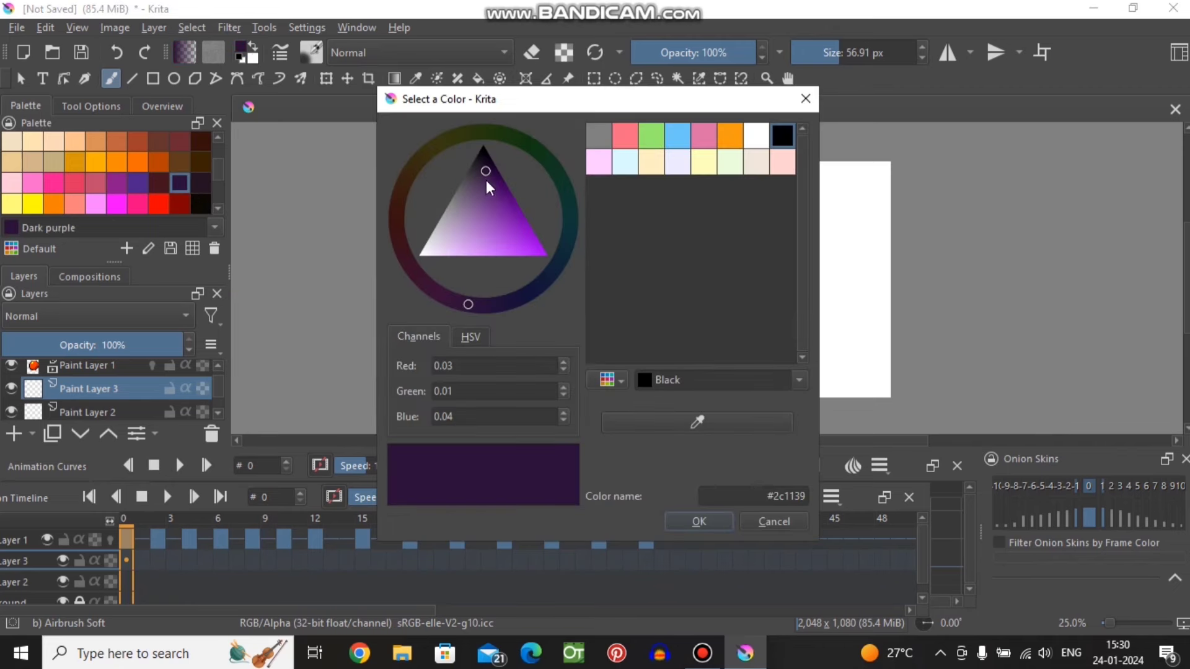
drag(487, 181, 478, 157)
- Confirm the dark purple and airbrush soft ground shadows at frames 15 and 4
click(667, 514)
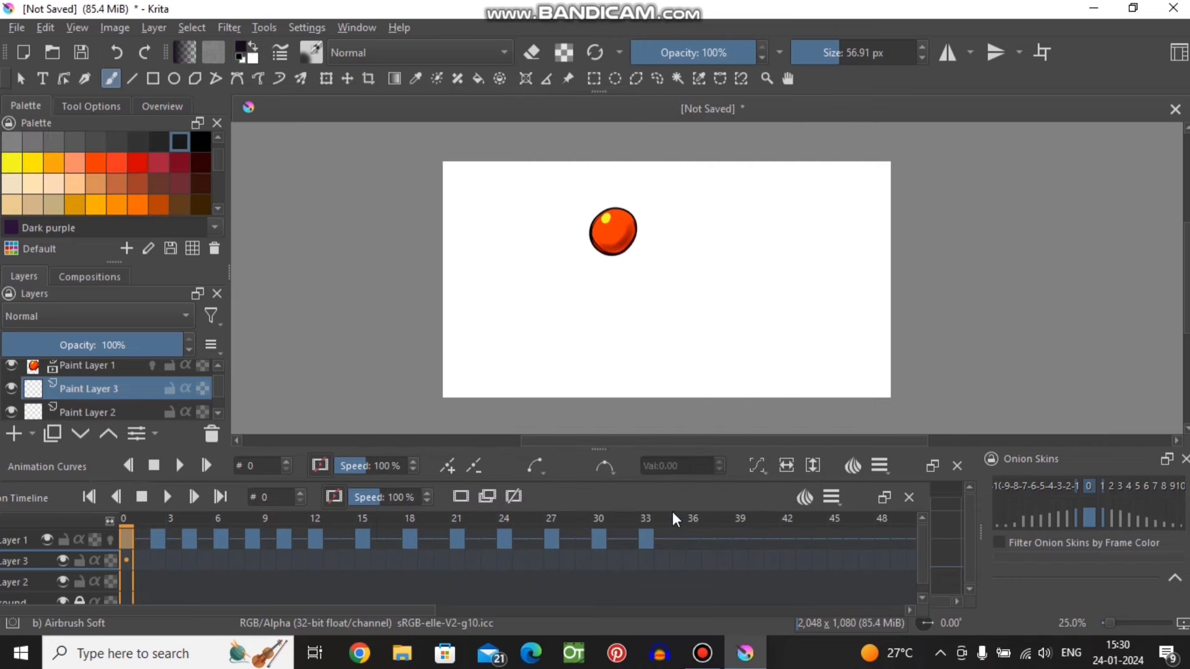
scroll(611, 339, up, 1)
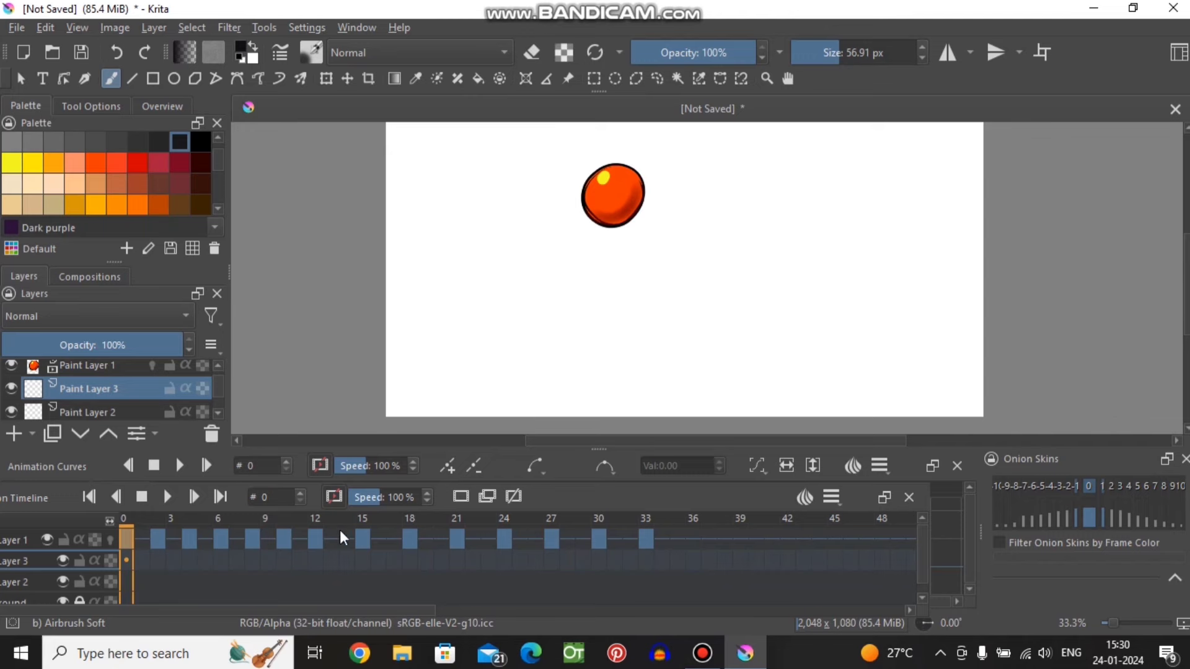
drag(292, 519, 362, 524)
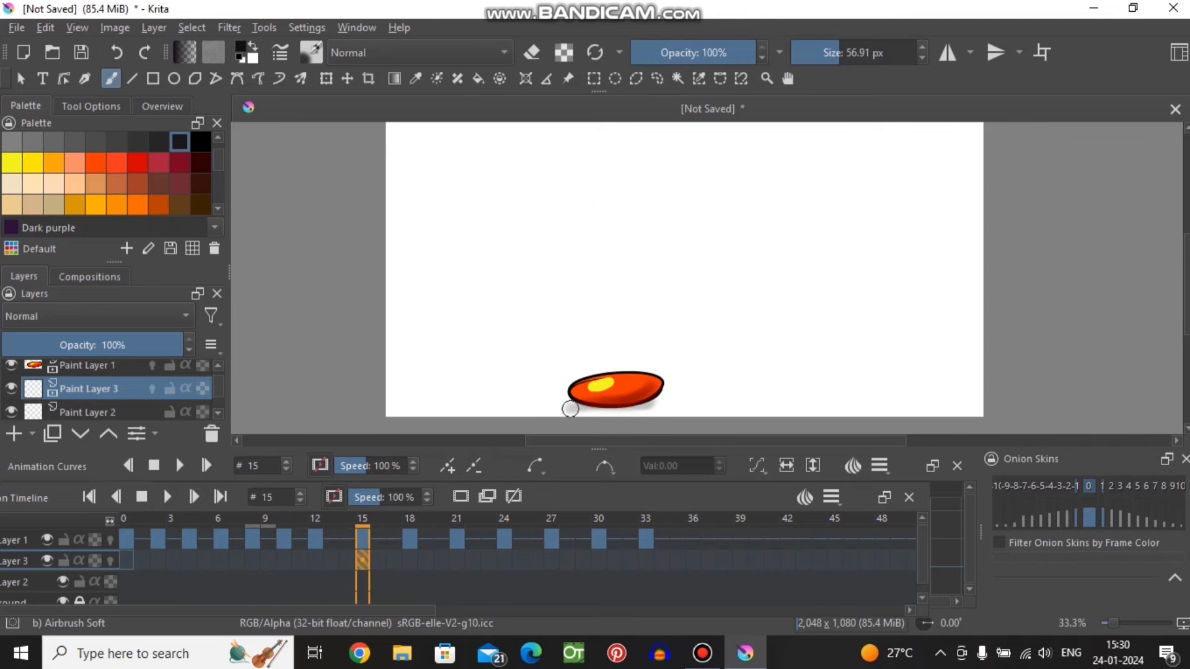
mouse_move(579, 406)
mouse_down()
mouse_move(654, 402)
mouse_move(601, 401)
mouse_up()
key(Left)
key(Left)
key(Left)
key(Left)
key(Left)
key(Left)
key(Left)
key(Left)
key(Left)
key(Left)
key(Left)
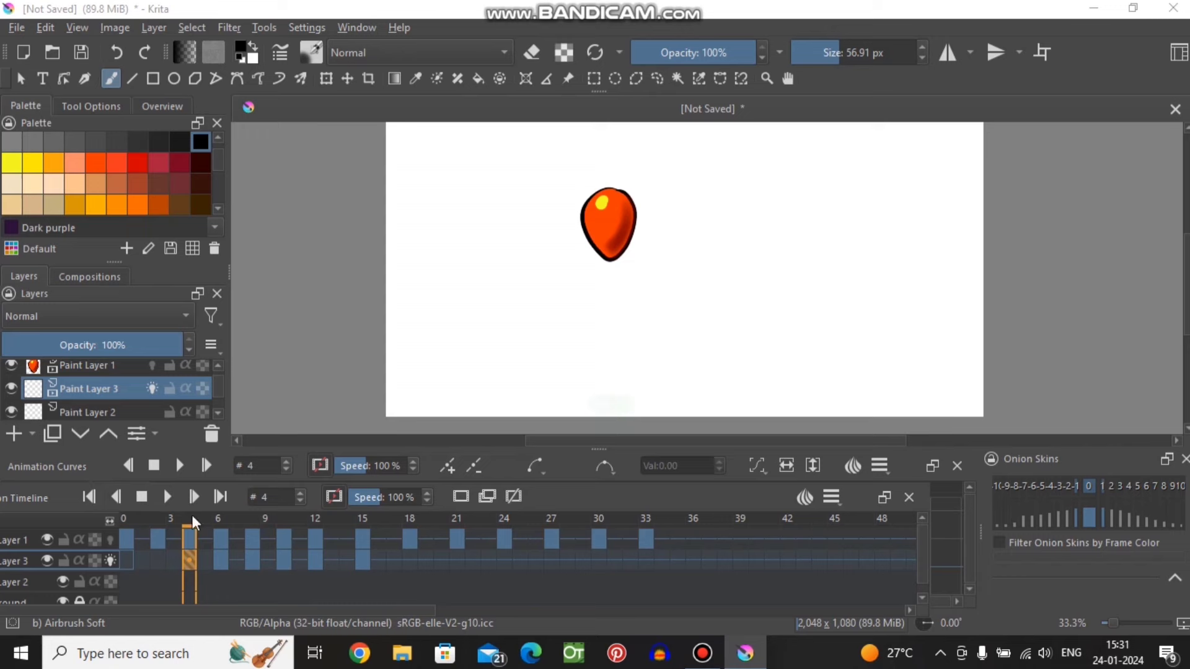
drag(645, 397, 583, 399)
key(Left)
key(Left)
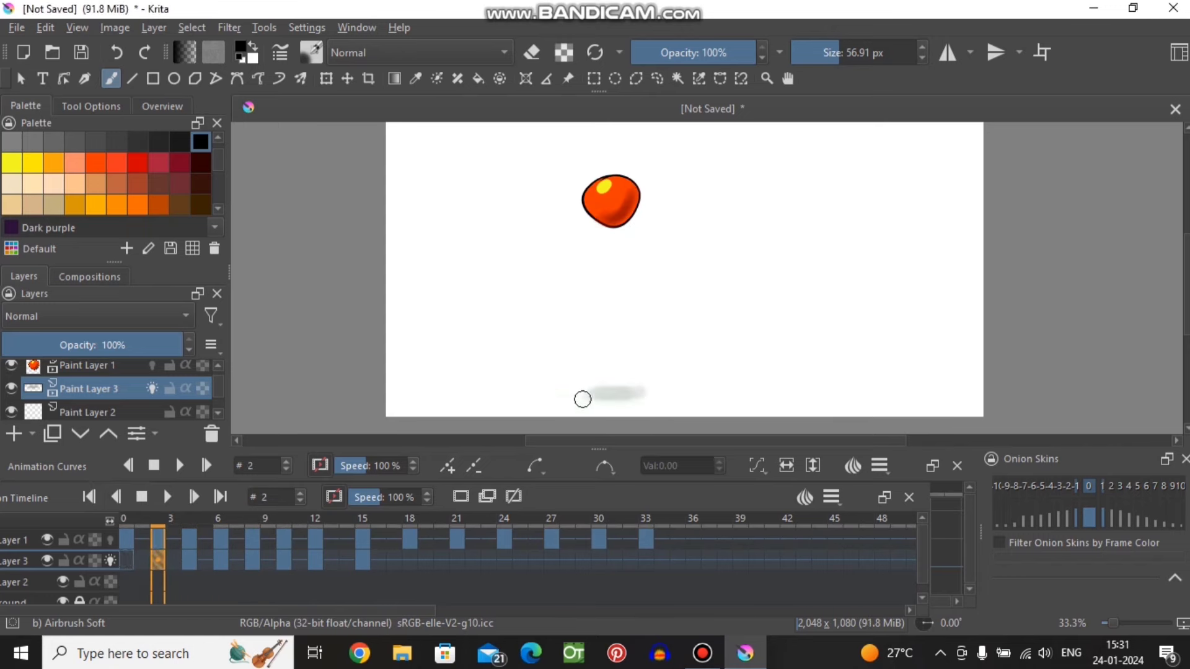
key(Left)
- Move through shadow-layer frames 18, 21, 24, 27 and 30 to add shadows
click(362, 518)
key(Right)
key(Right)
key(Right)
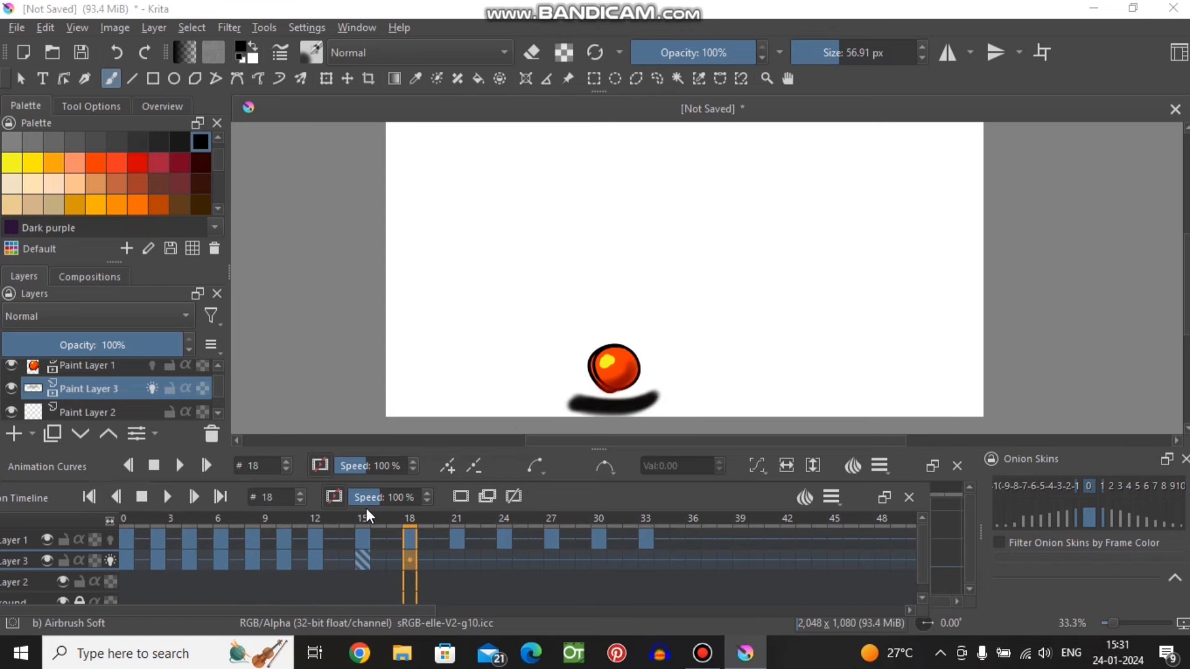
click(457, 560)
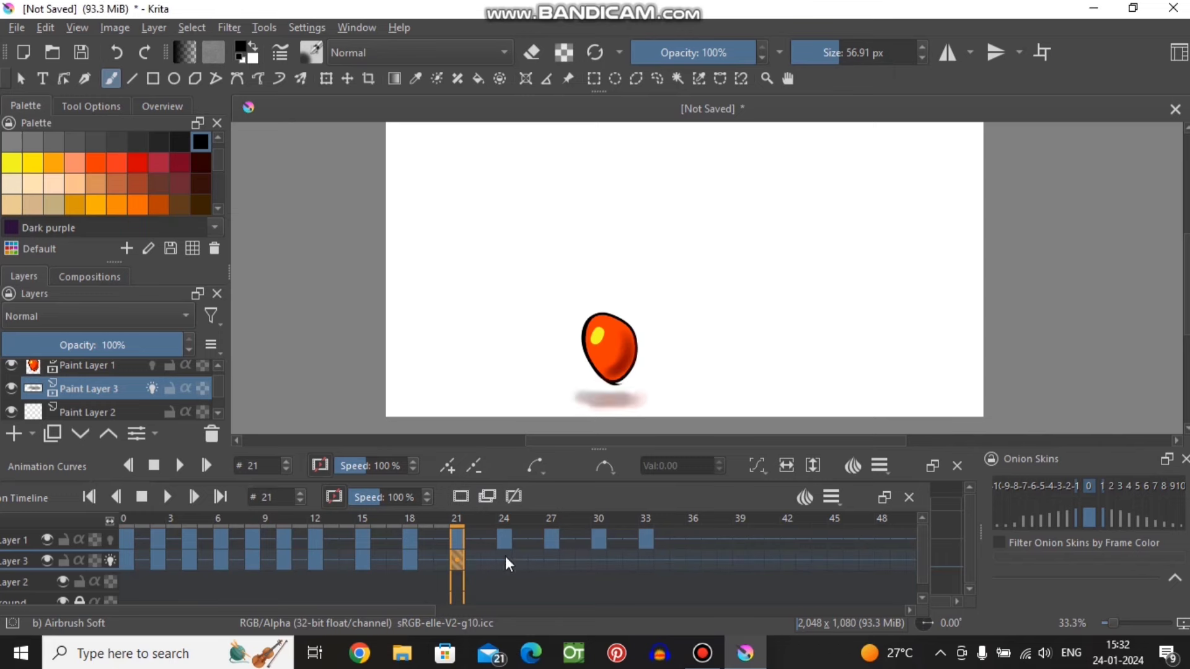
click(504, 560)
click(551, 560)
click(599, 561)
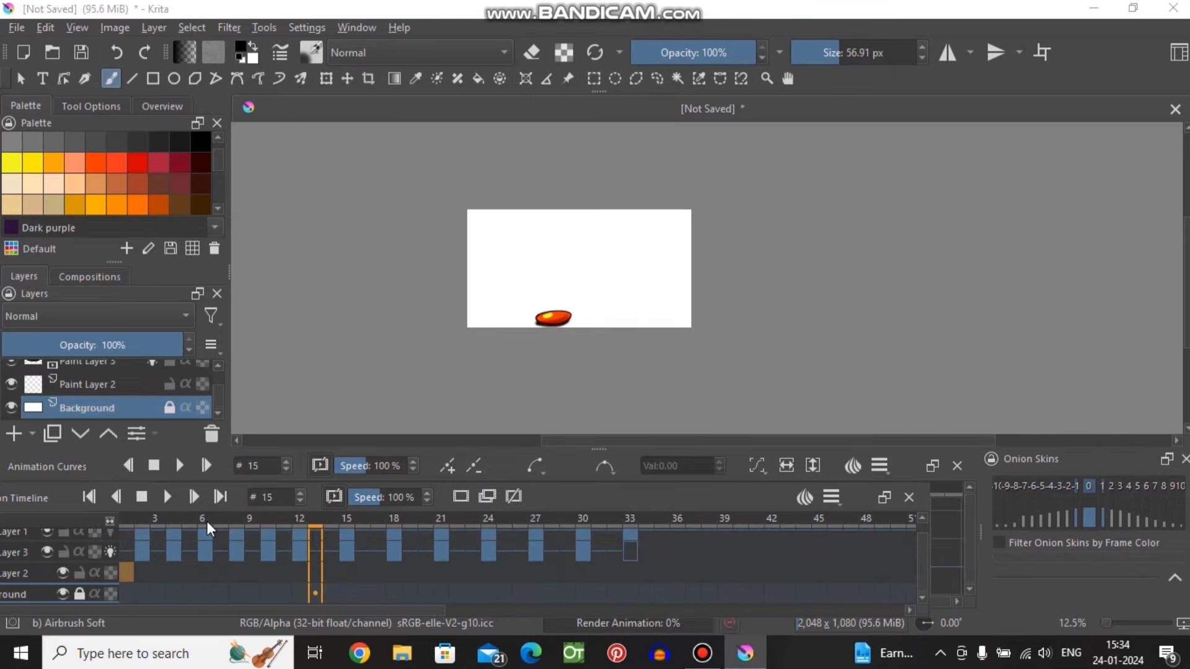
click(158, 521)
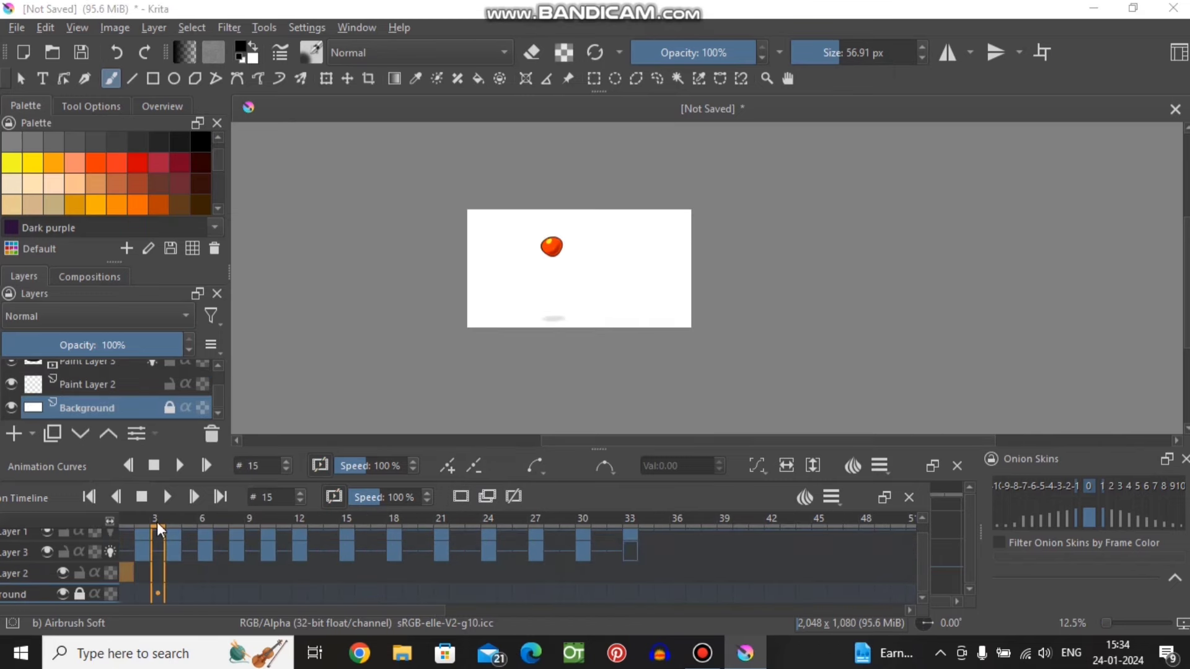
drag(158, 522, 536, 523)
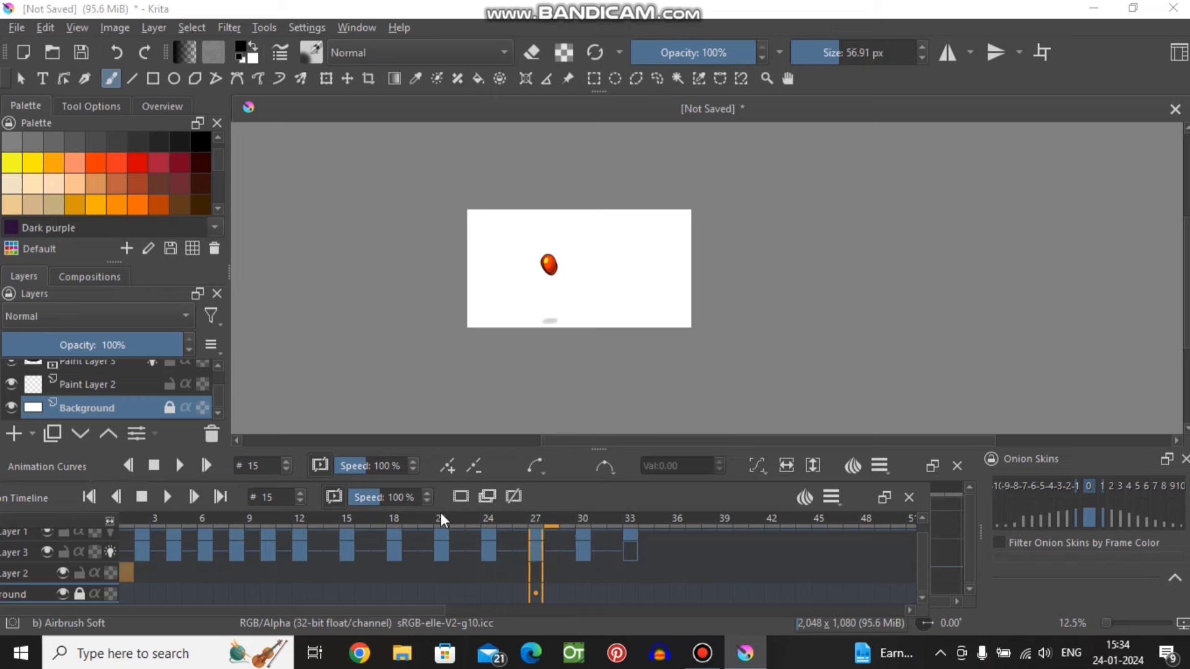
mouse_move(440, 519)
mouse_down()
mouse_move(337, 544)
mouse_move(592, 528)
mouse_up()
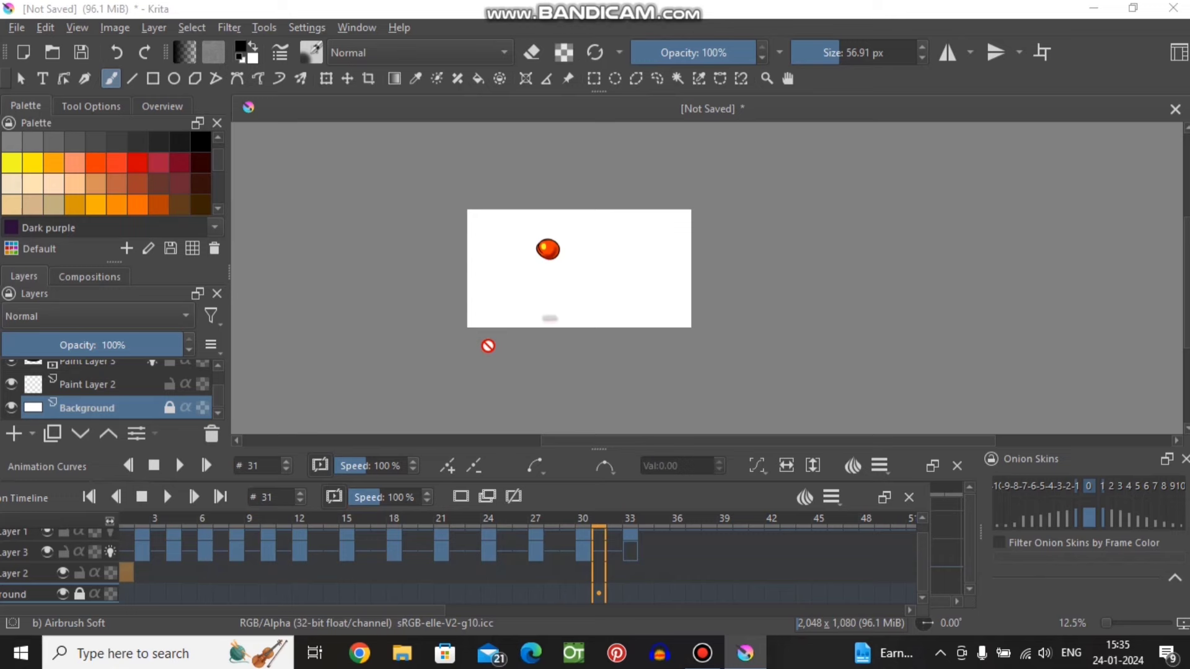
drag(363, 515, 419, 516)
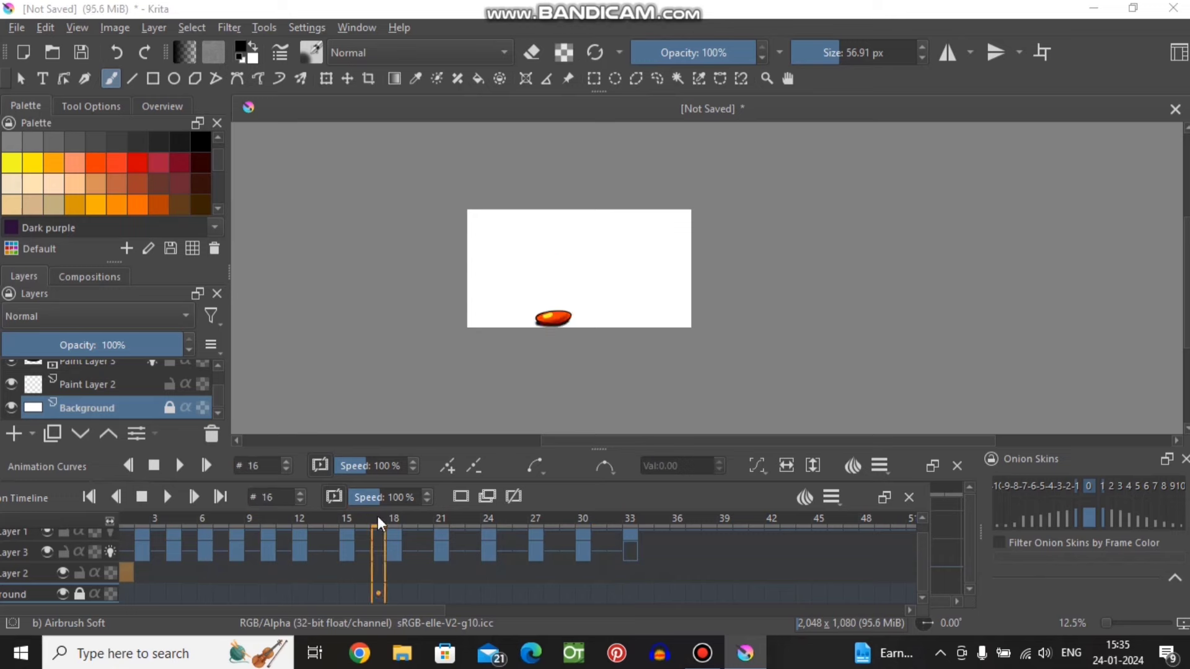